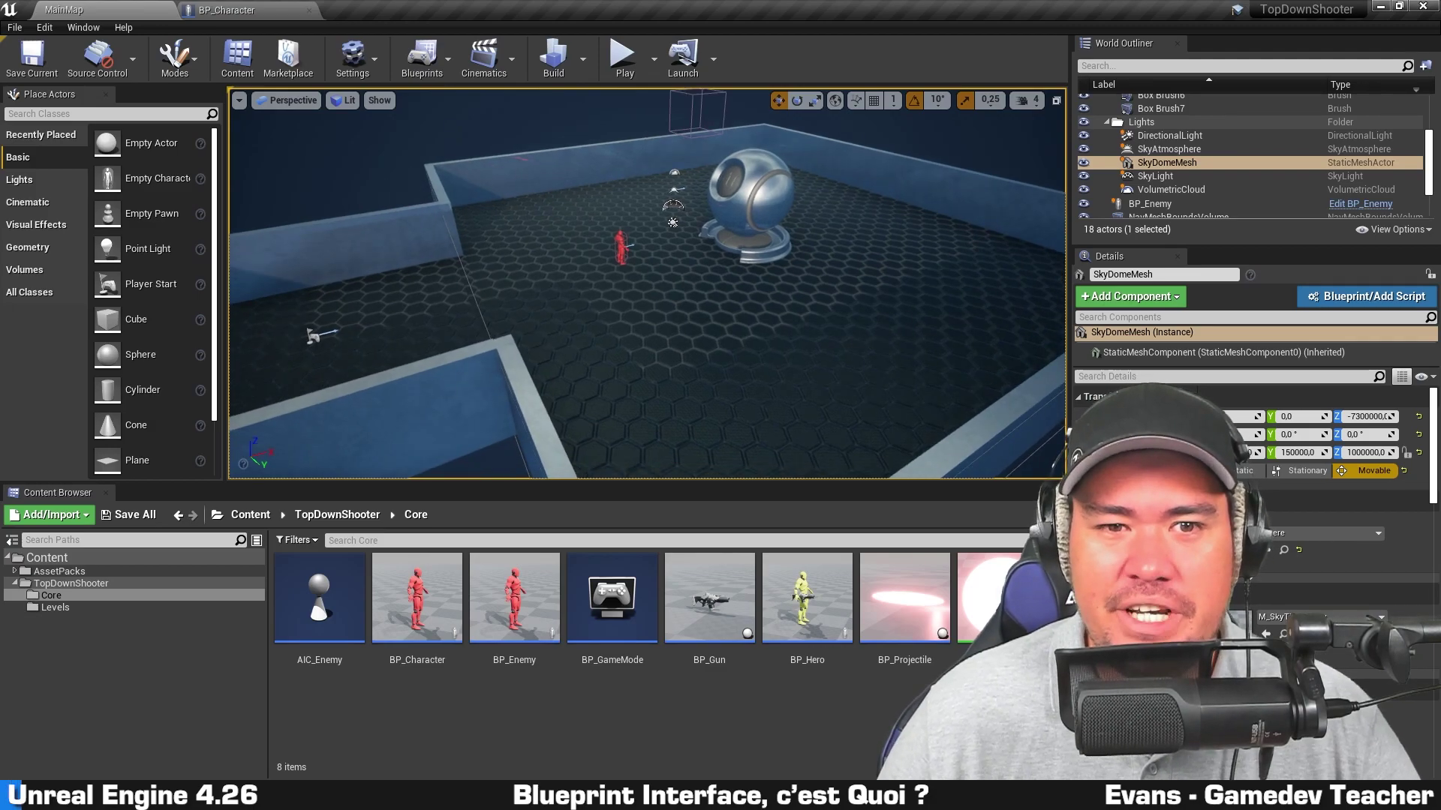
Open the BP_Character Blueprint and inspect the Update Health Points nodes
right_click_drag(645, 285, 615, 277)
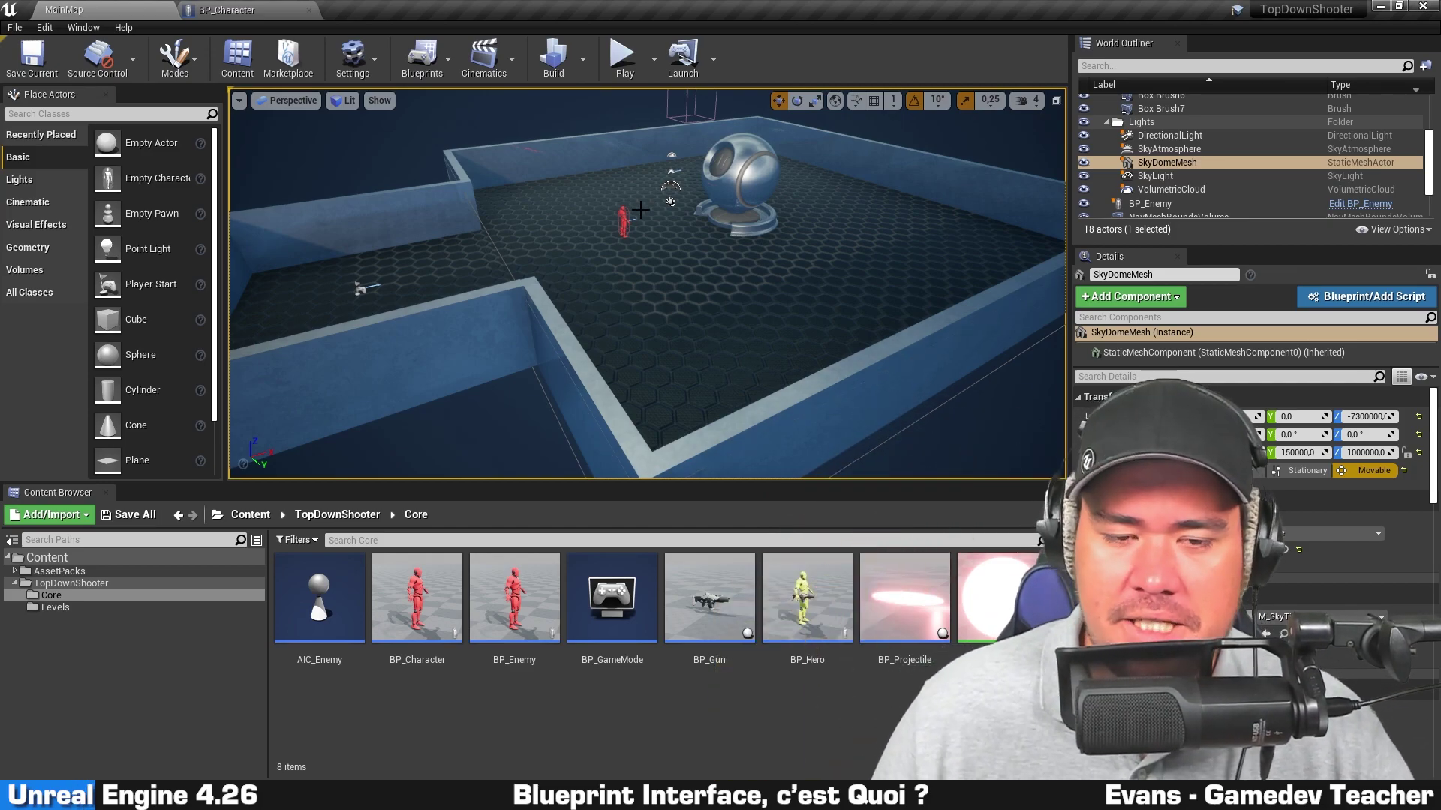
right_click_drag(645, 202, 638, 210)
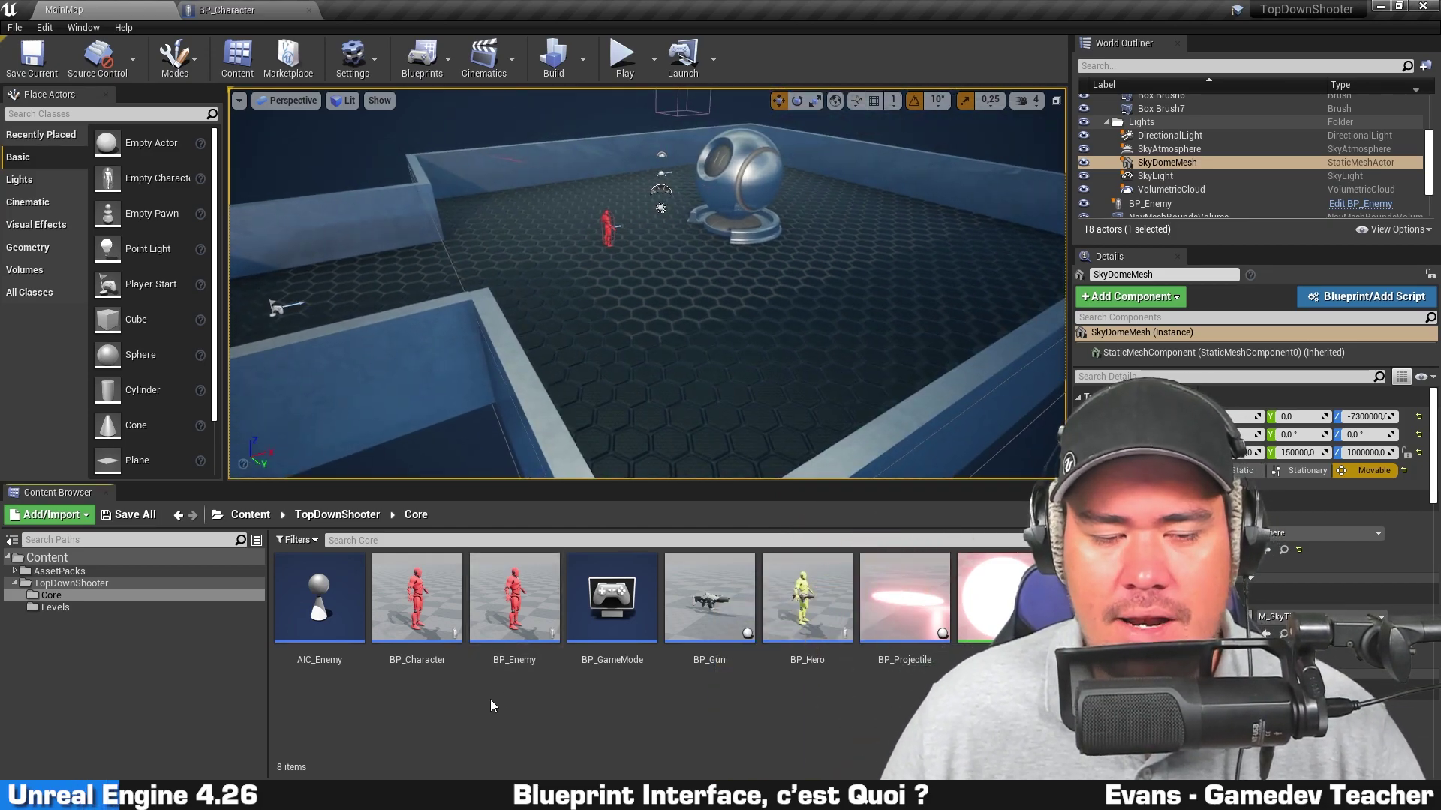
double_click(420, 623)
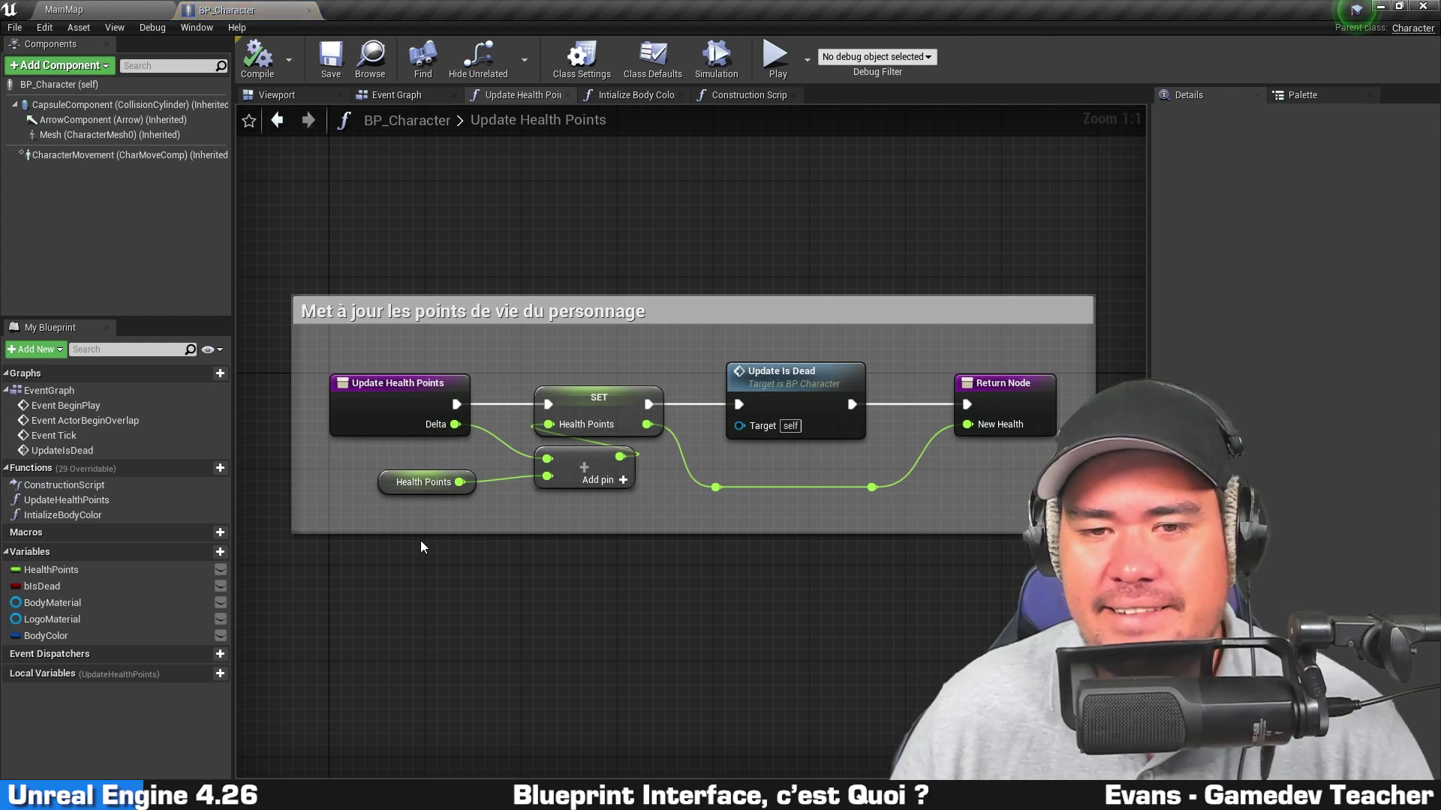
left_click_drag(326, 624, 1093, 168)
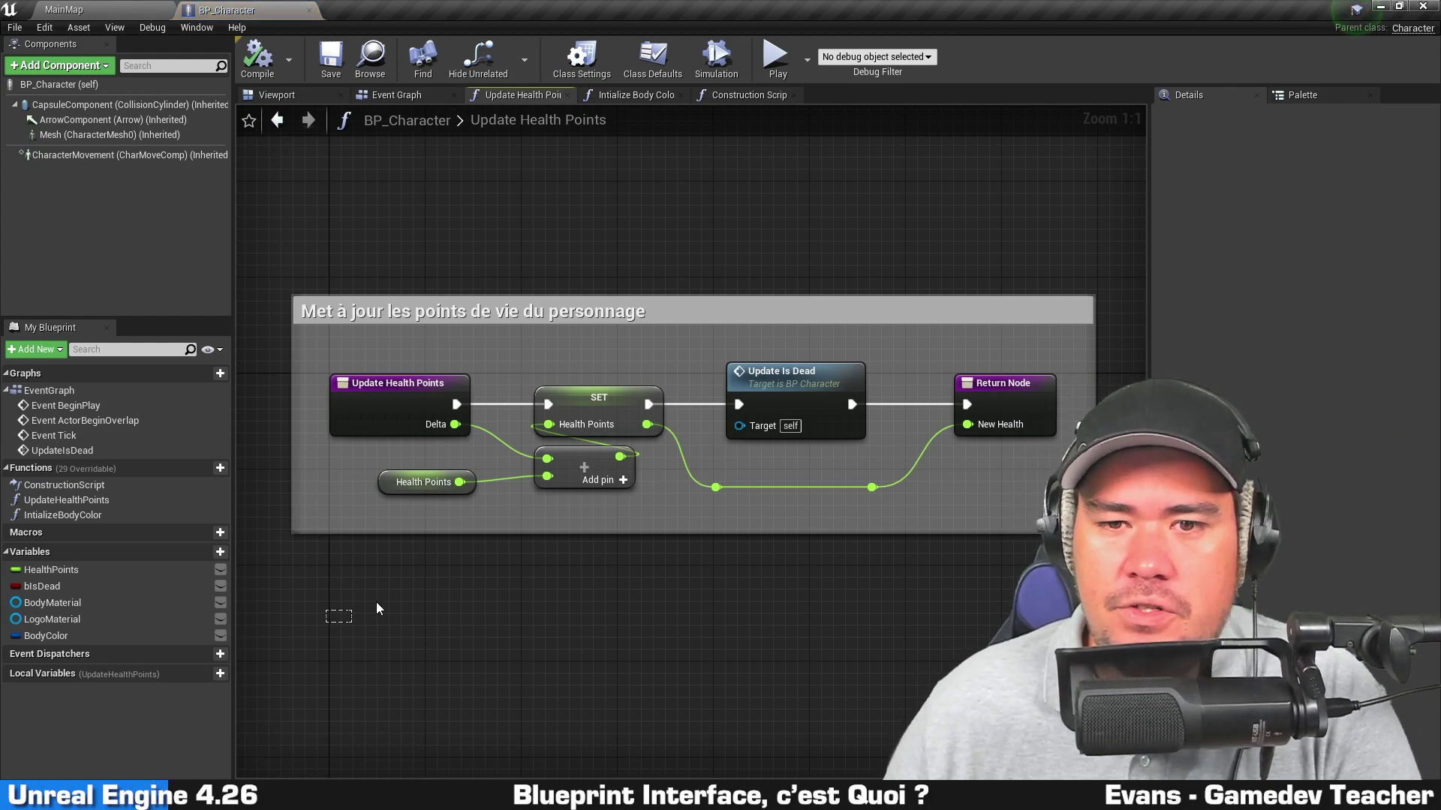
left_click(1038, 186)
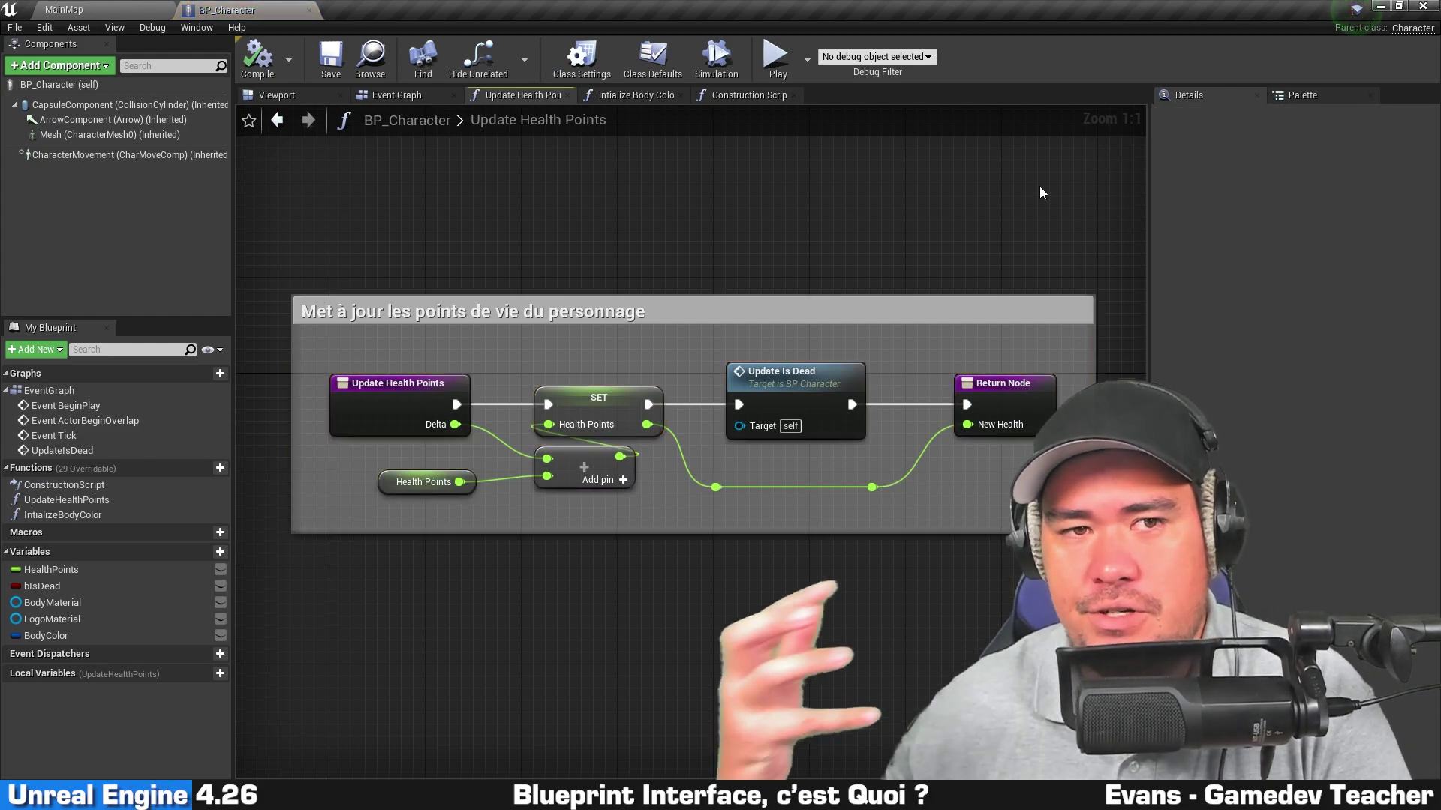
Review the health-check comment block on BP_Character's Event Graph, then start a play test
left_click(409, 89)
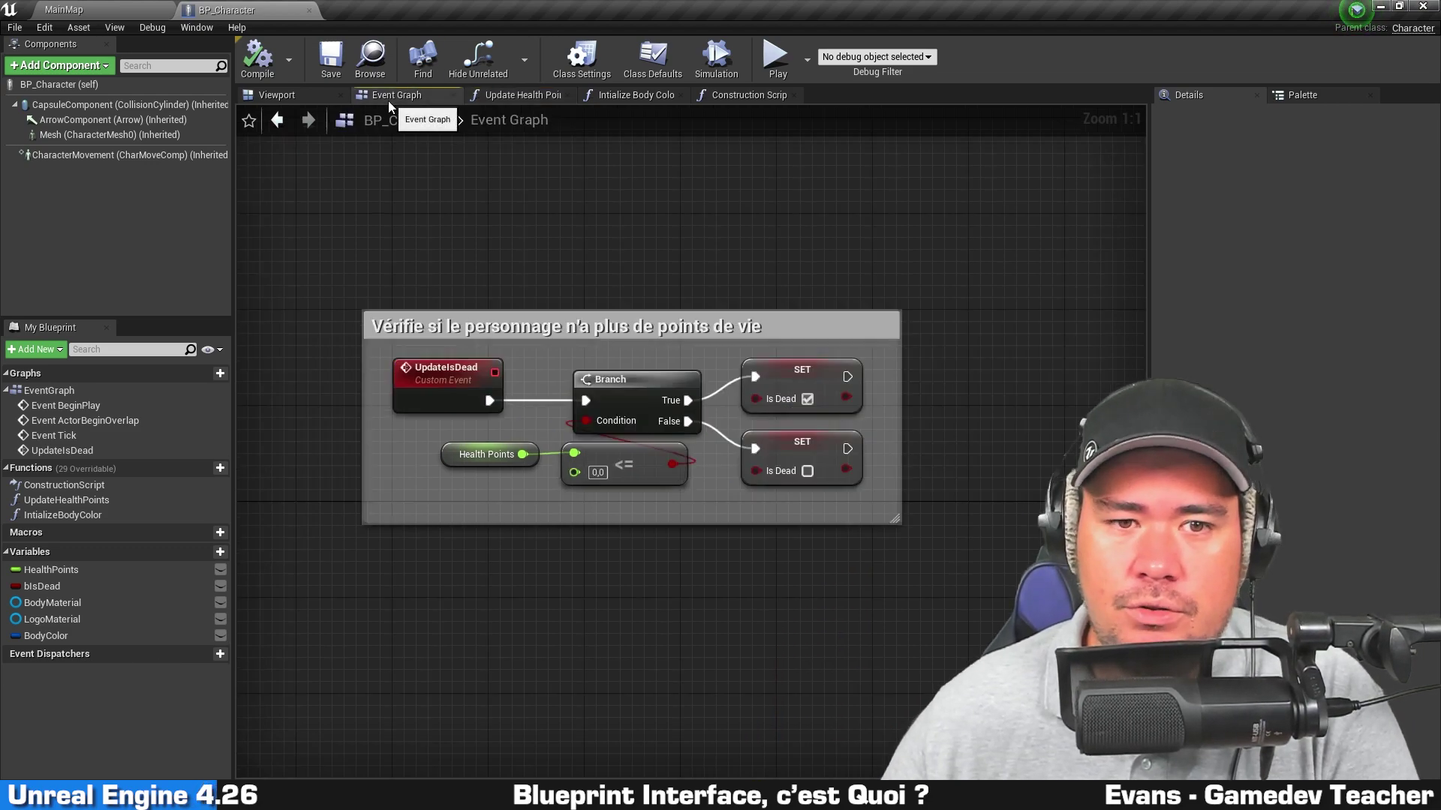
left_click_drag(362, 223, 968, 731)
left_click(974, 619)
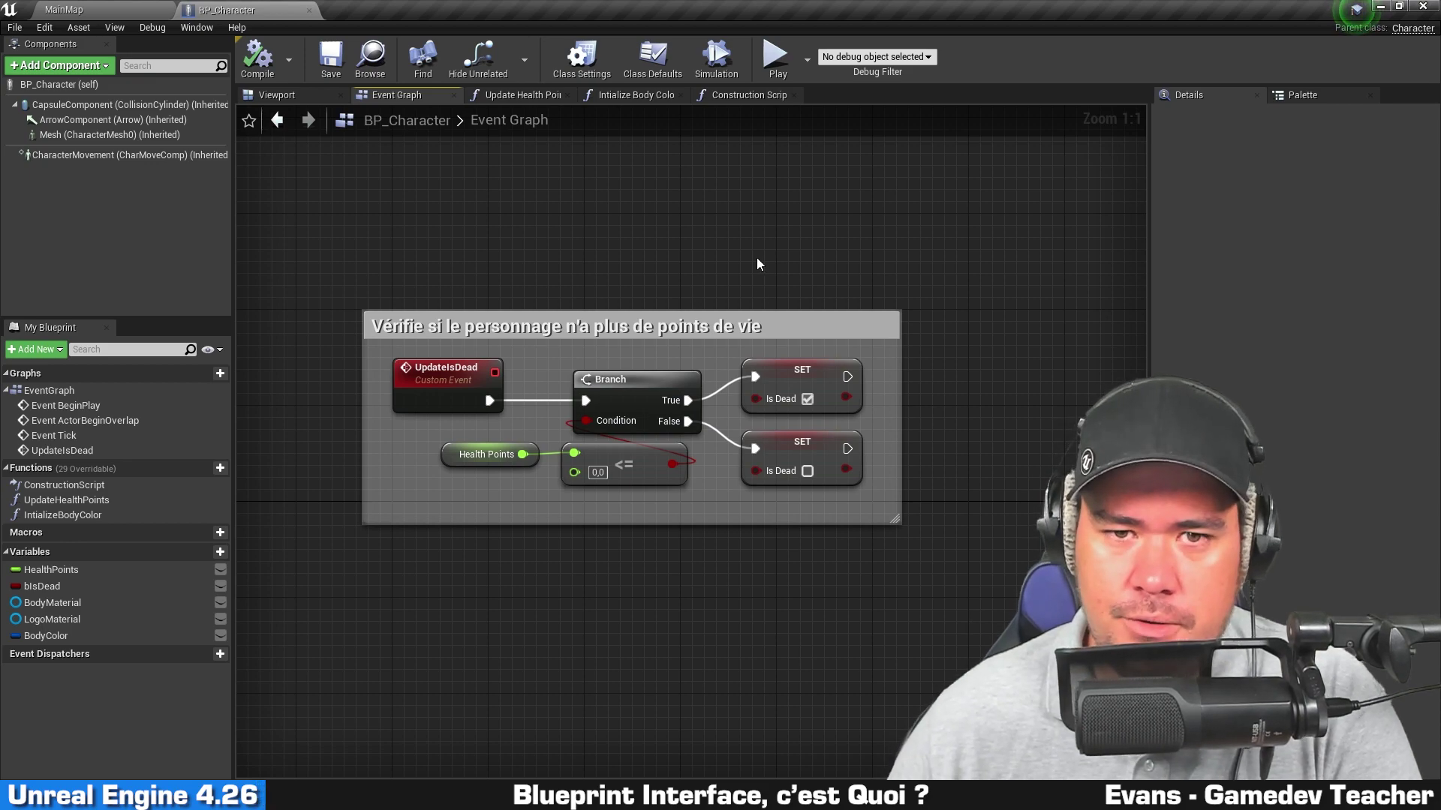
left_click_drag(415, 210, 877, 660)
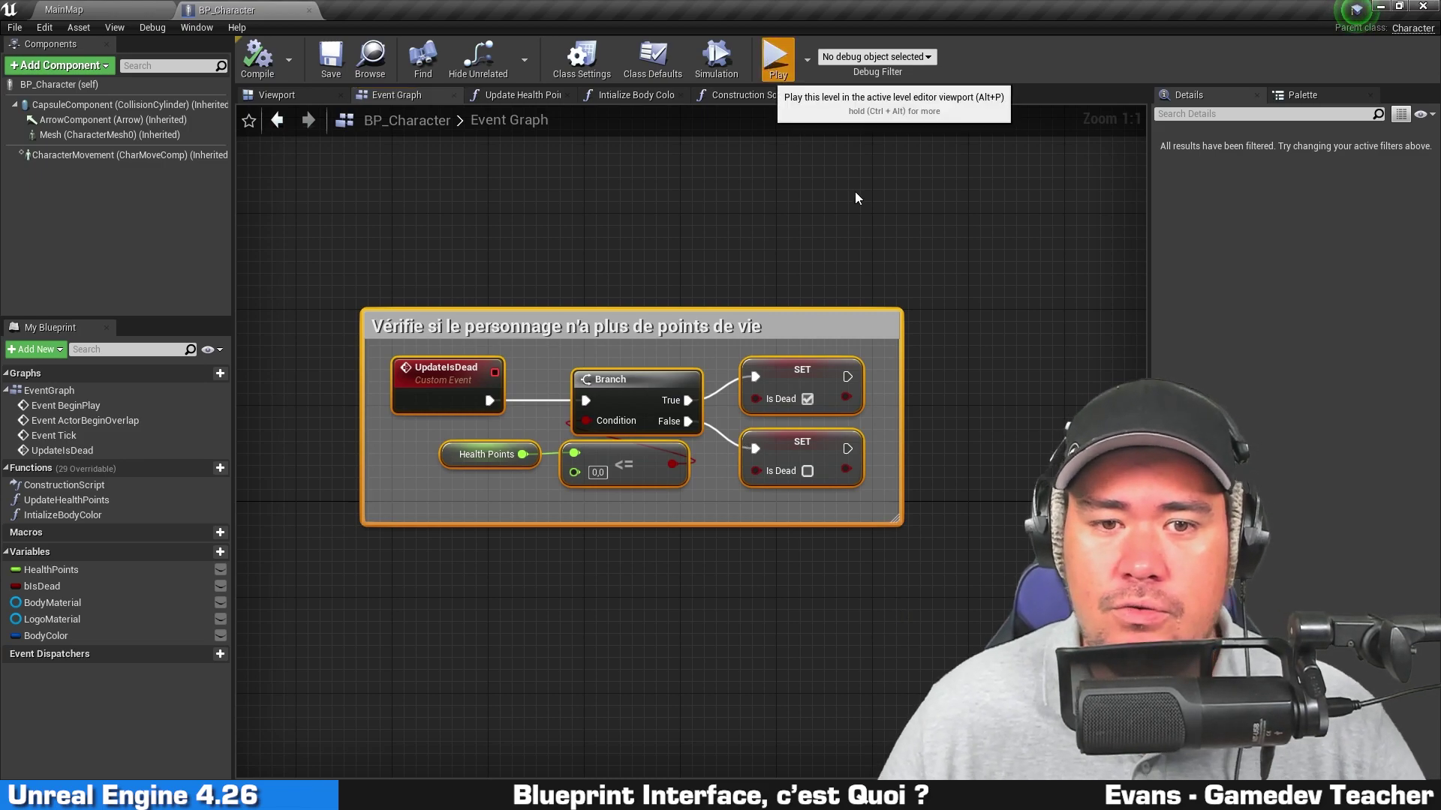
left_click(770, 64)
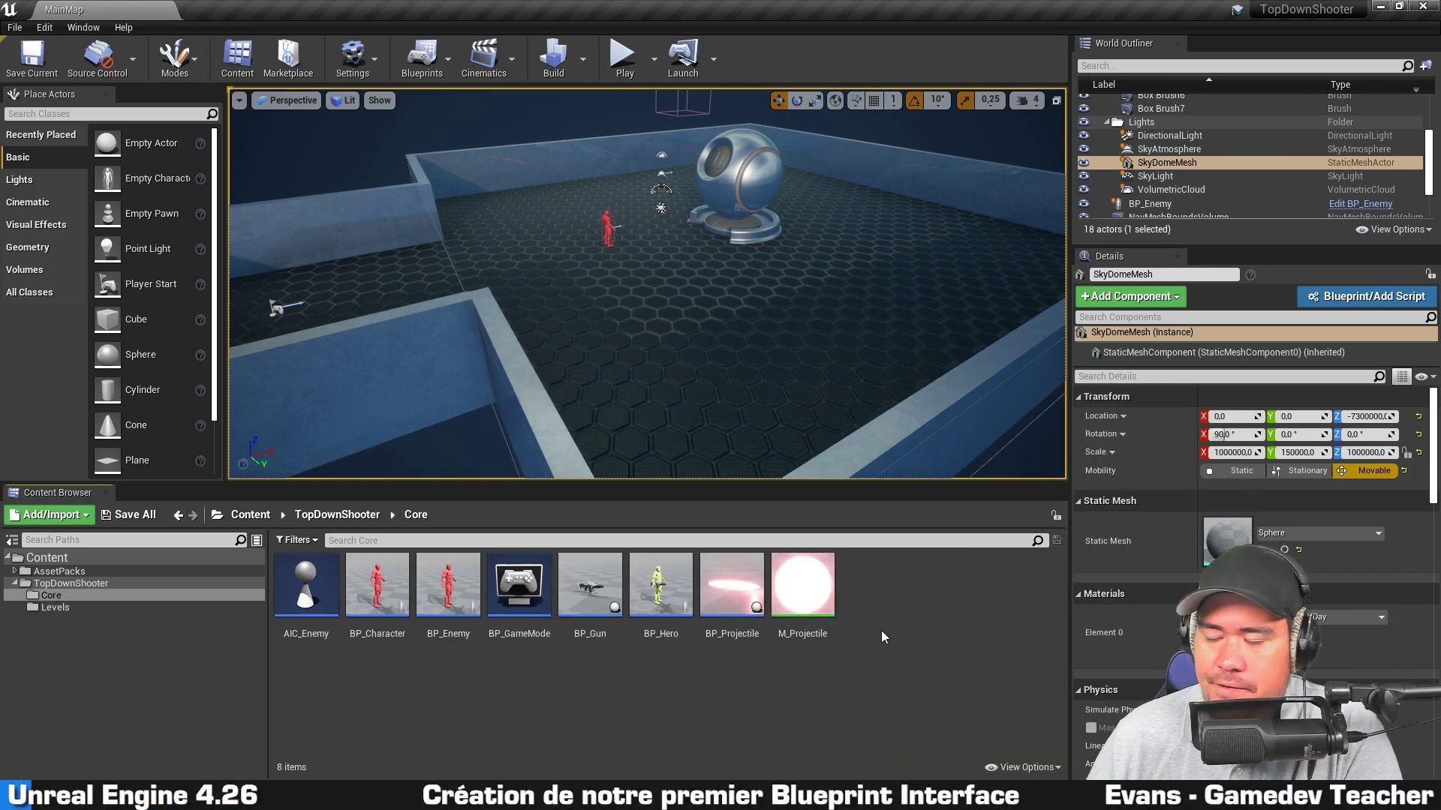
Add a new Blueprint Interface asset in Core named BPI_Damageable and open it
right_click(340, 684)
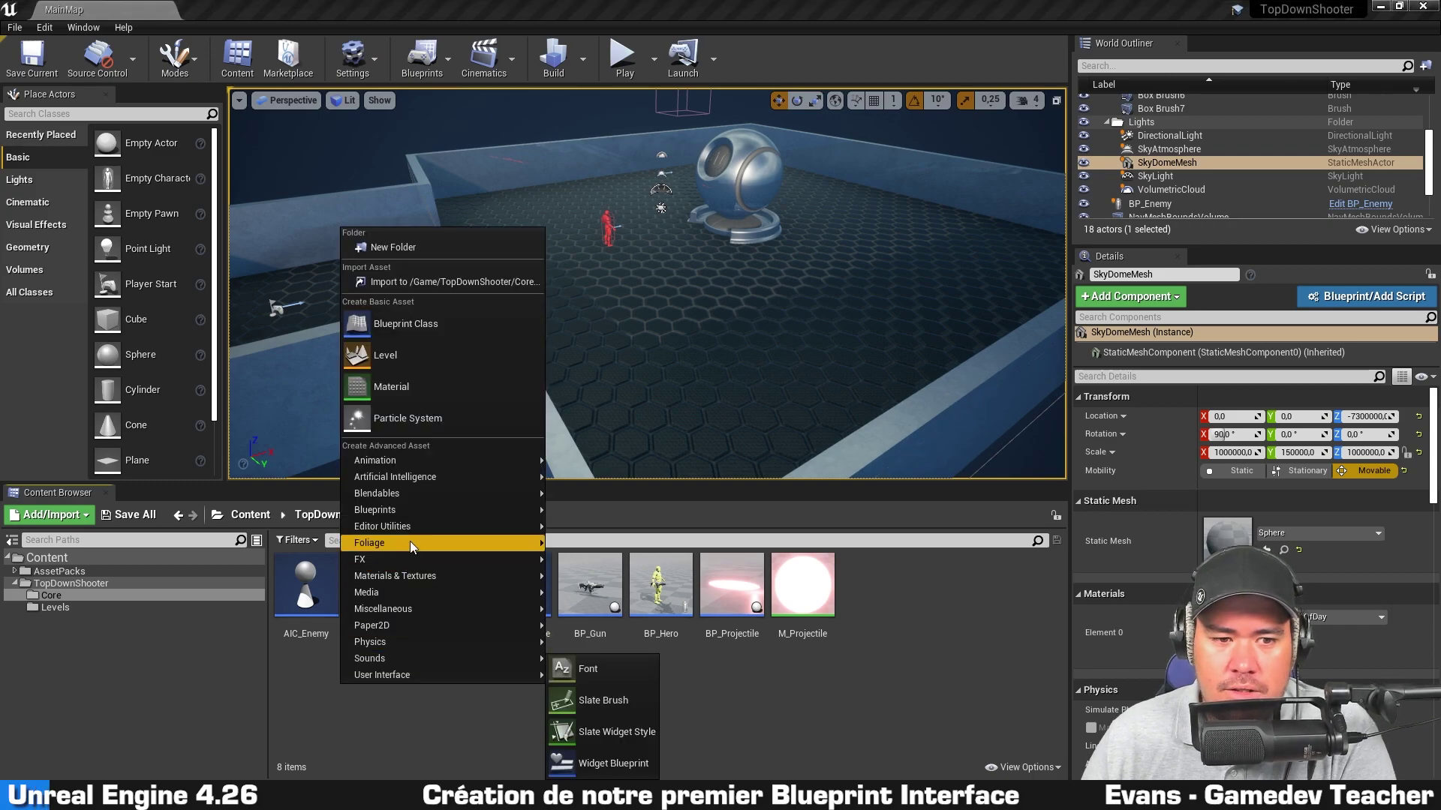
mouse_move(426, 511)
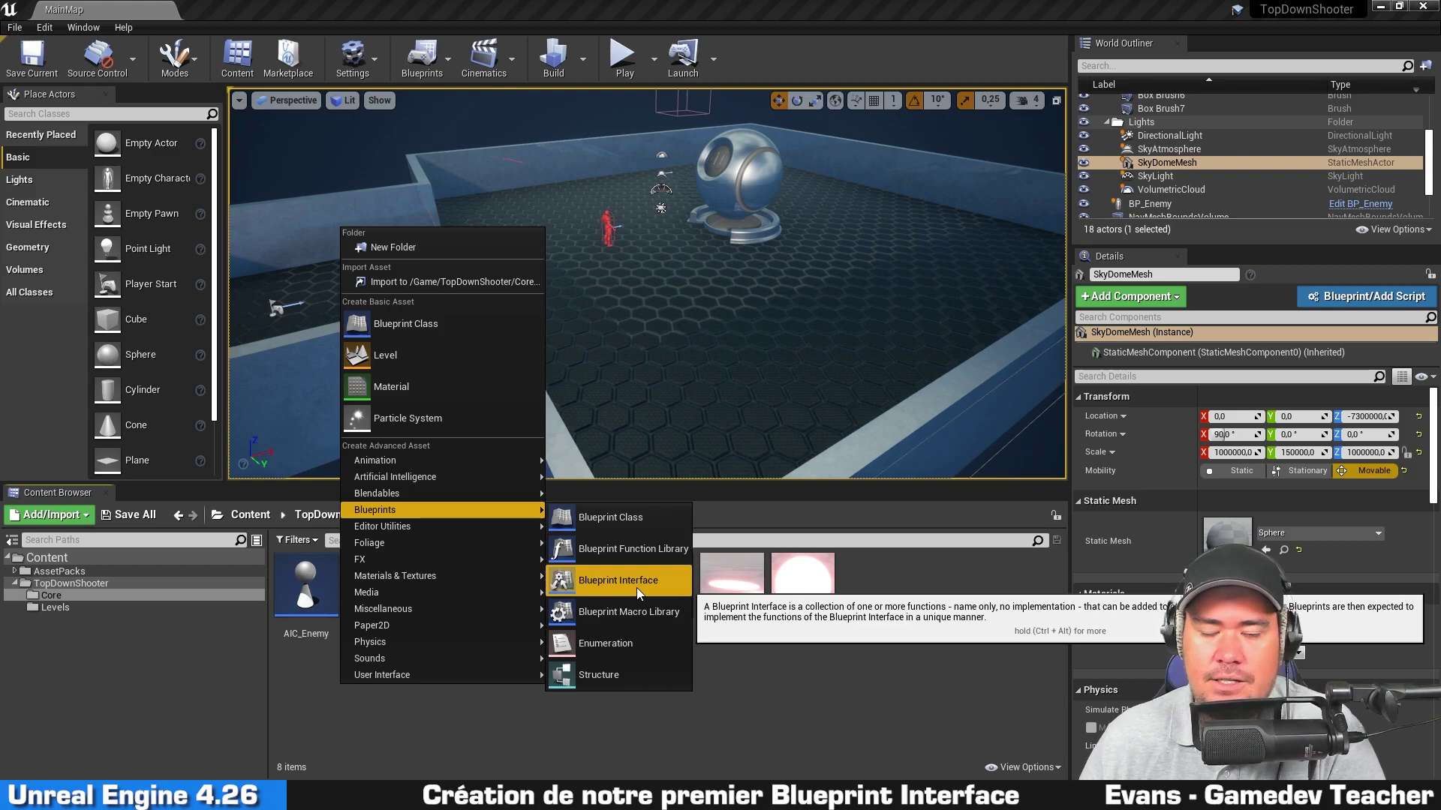
left_click(637, 587)
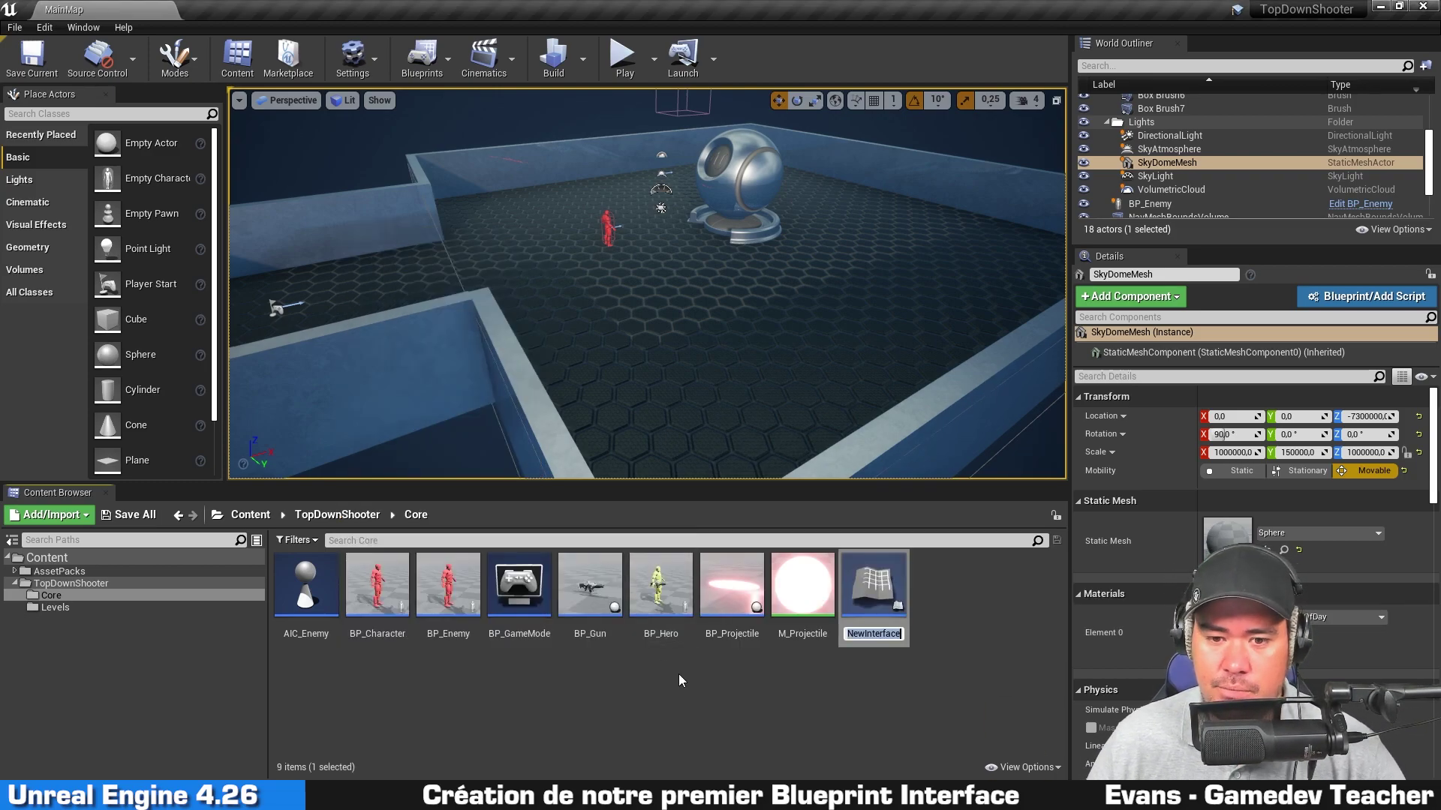
type("BPI")
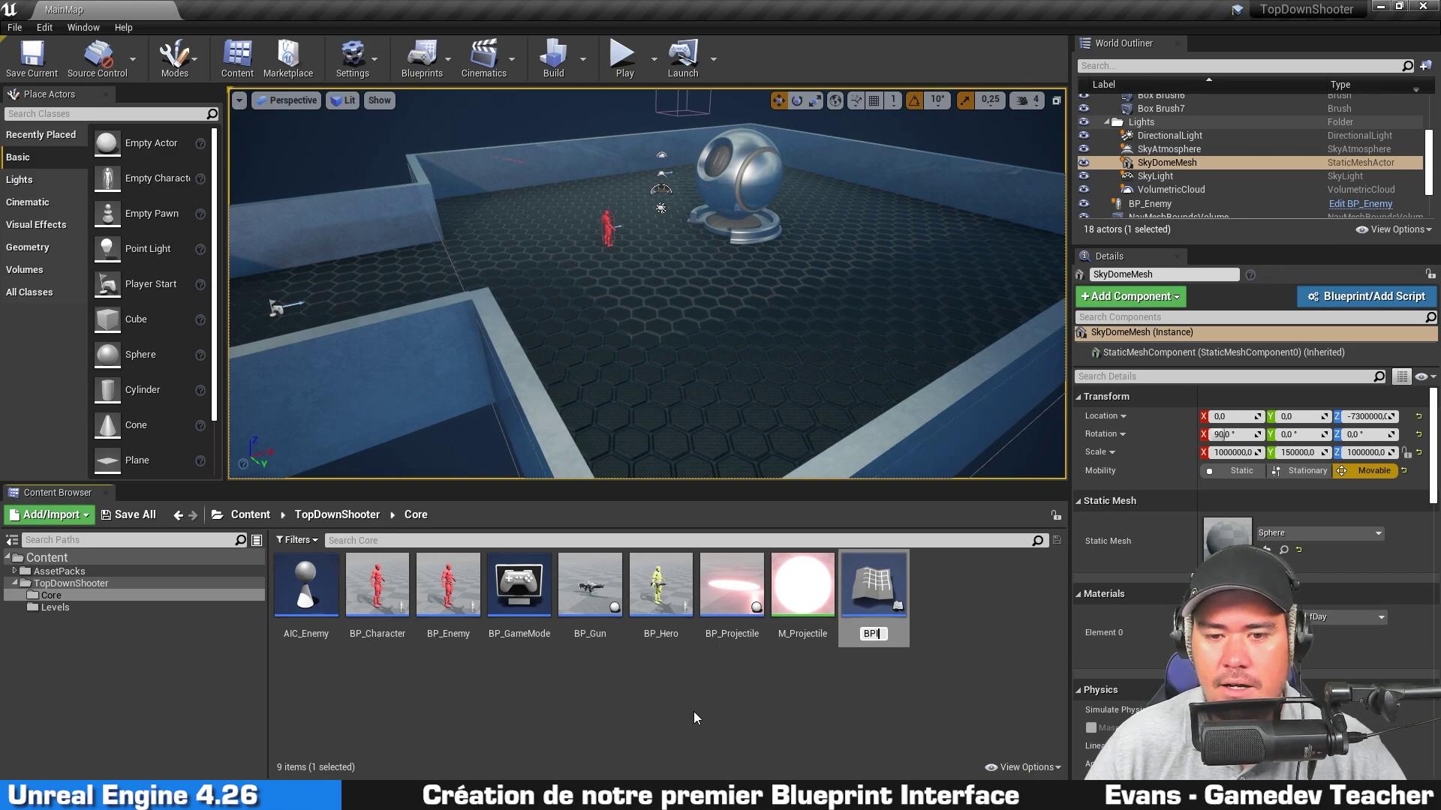
type("_Dama")
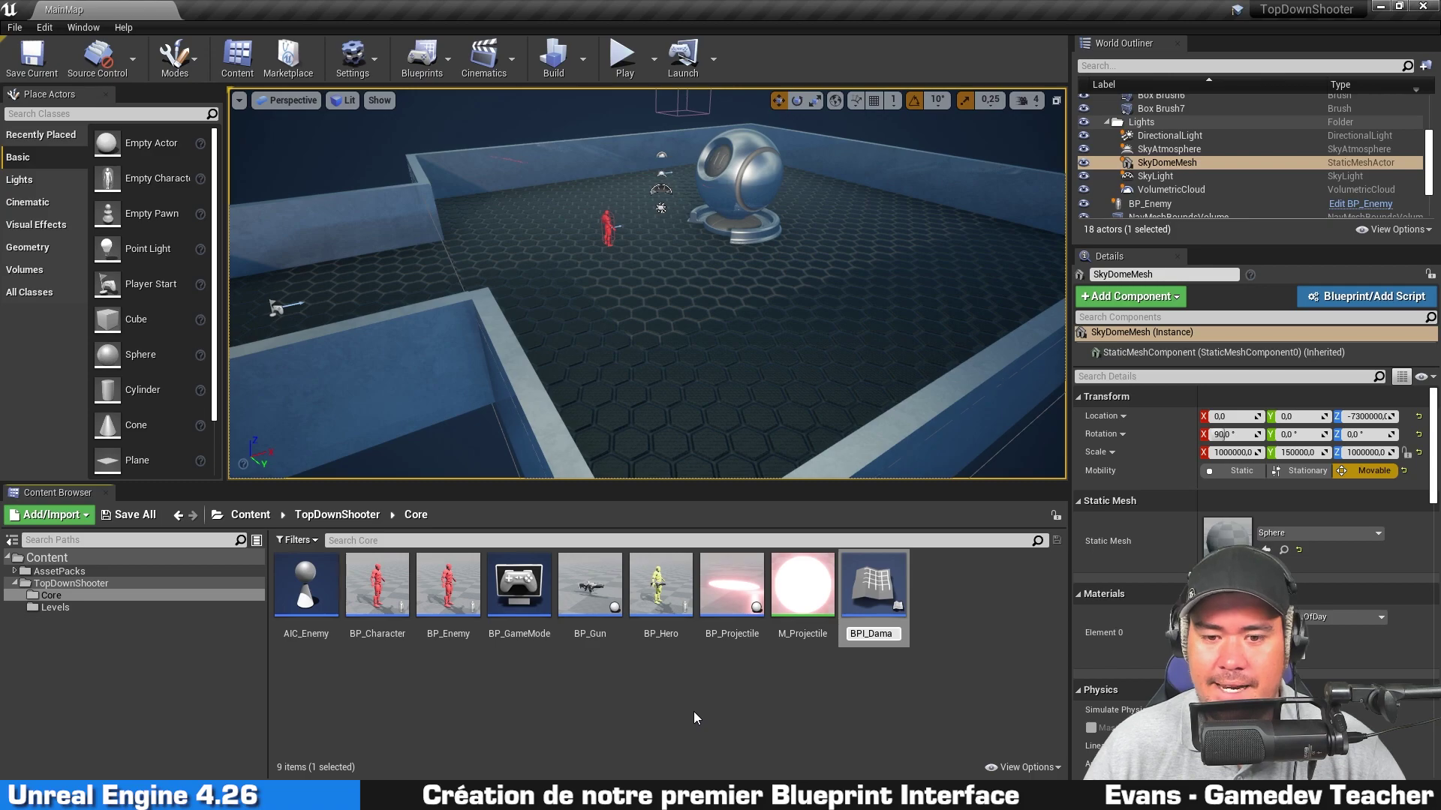
type("geable")
key("Return")
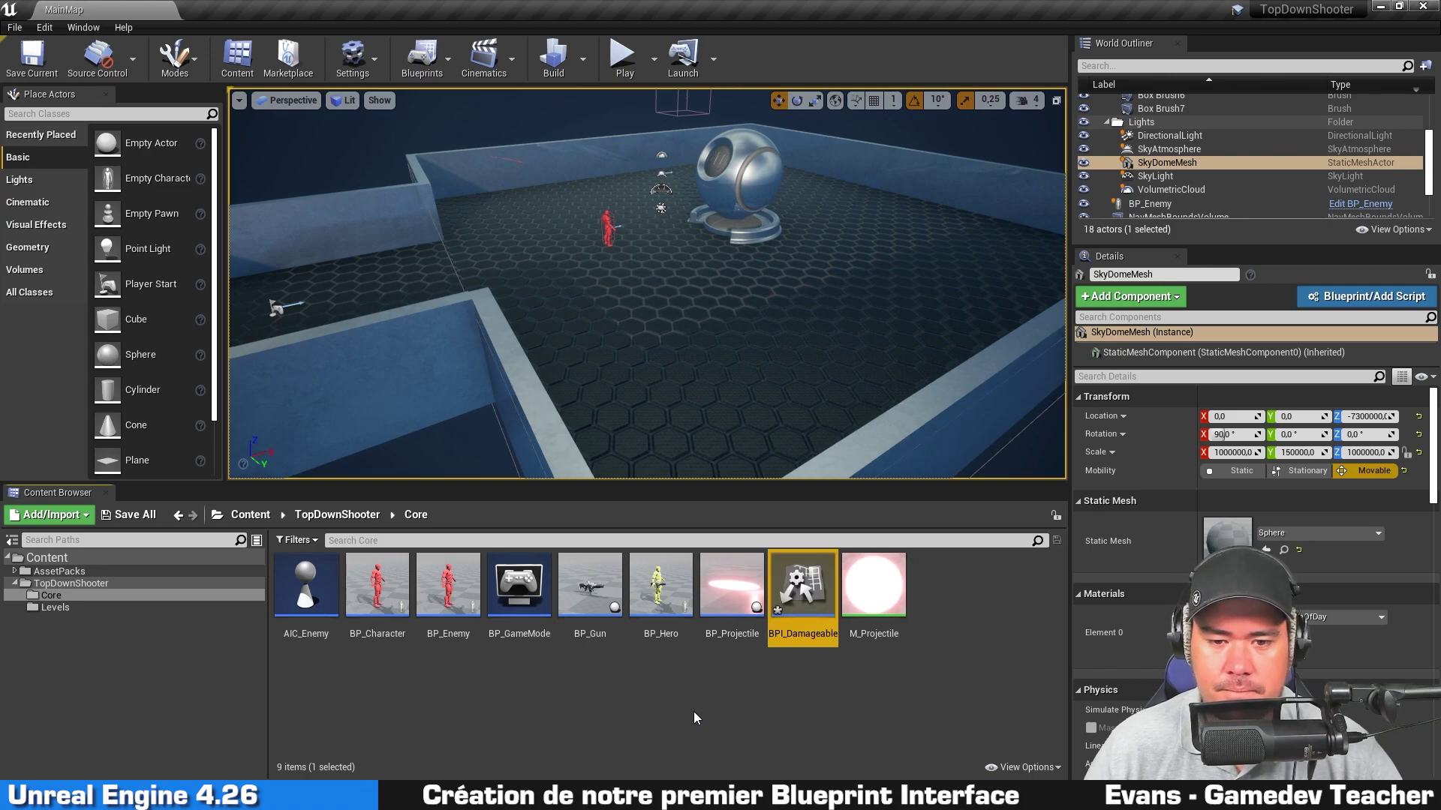
key("Return")
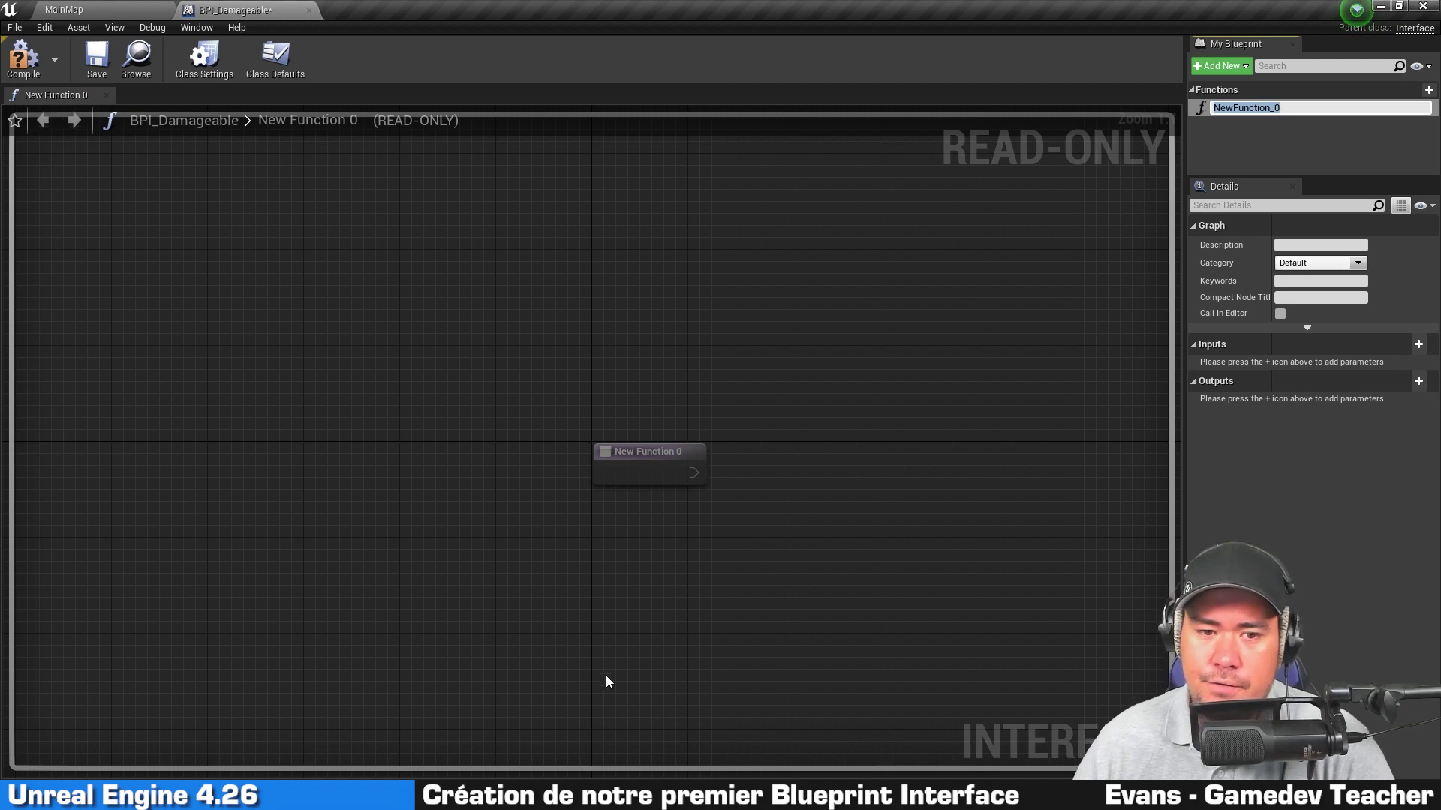
Rename the interface function NewFunction_0 to AffectHealth
left_click(471, 391)
left_click_drag(498, 321, 862, 647)
right_click_drag(641, 611, 418, 453)
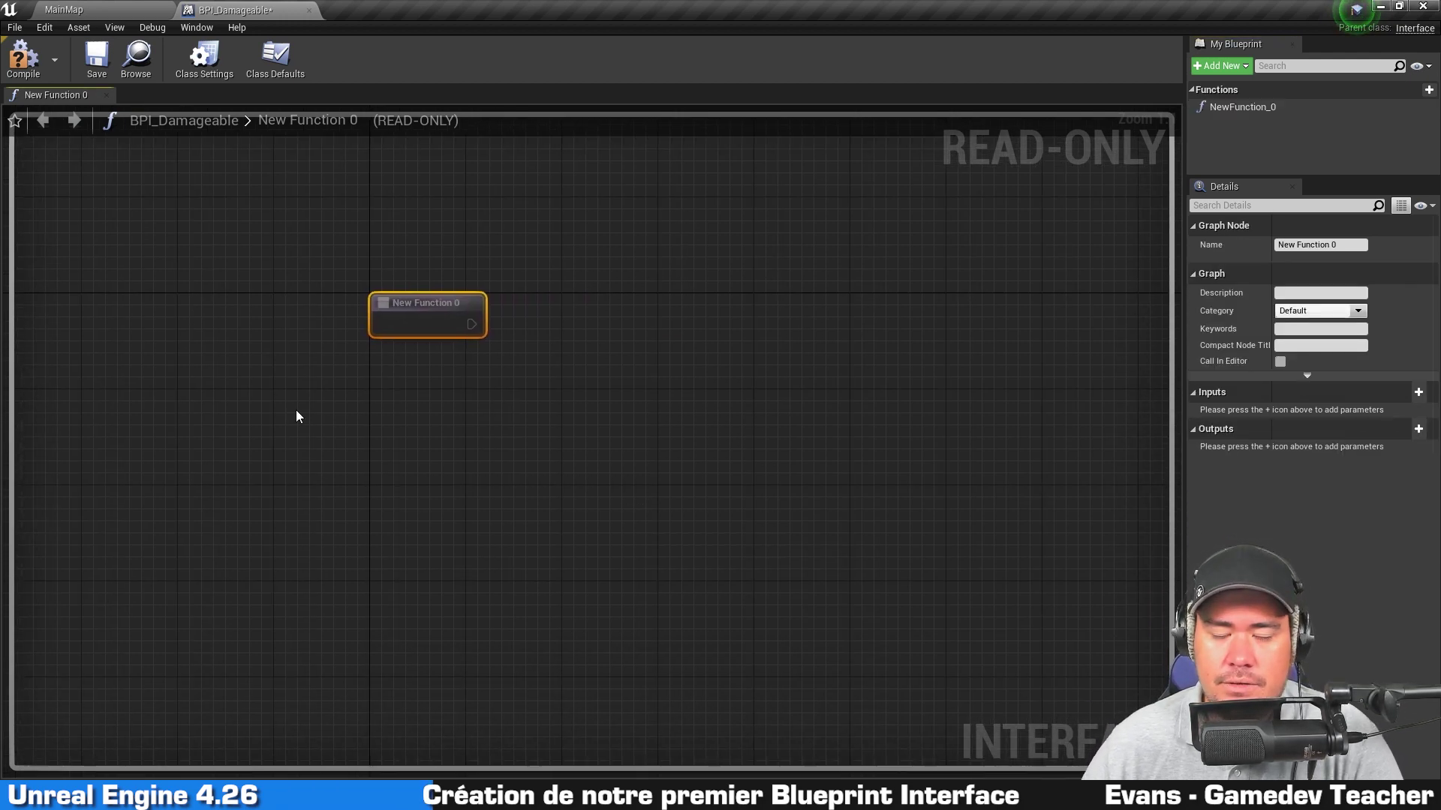
right_click_drag(617, 224, 707, 307)
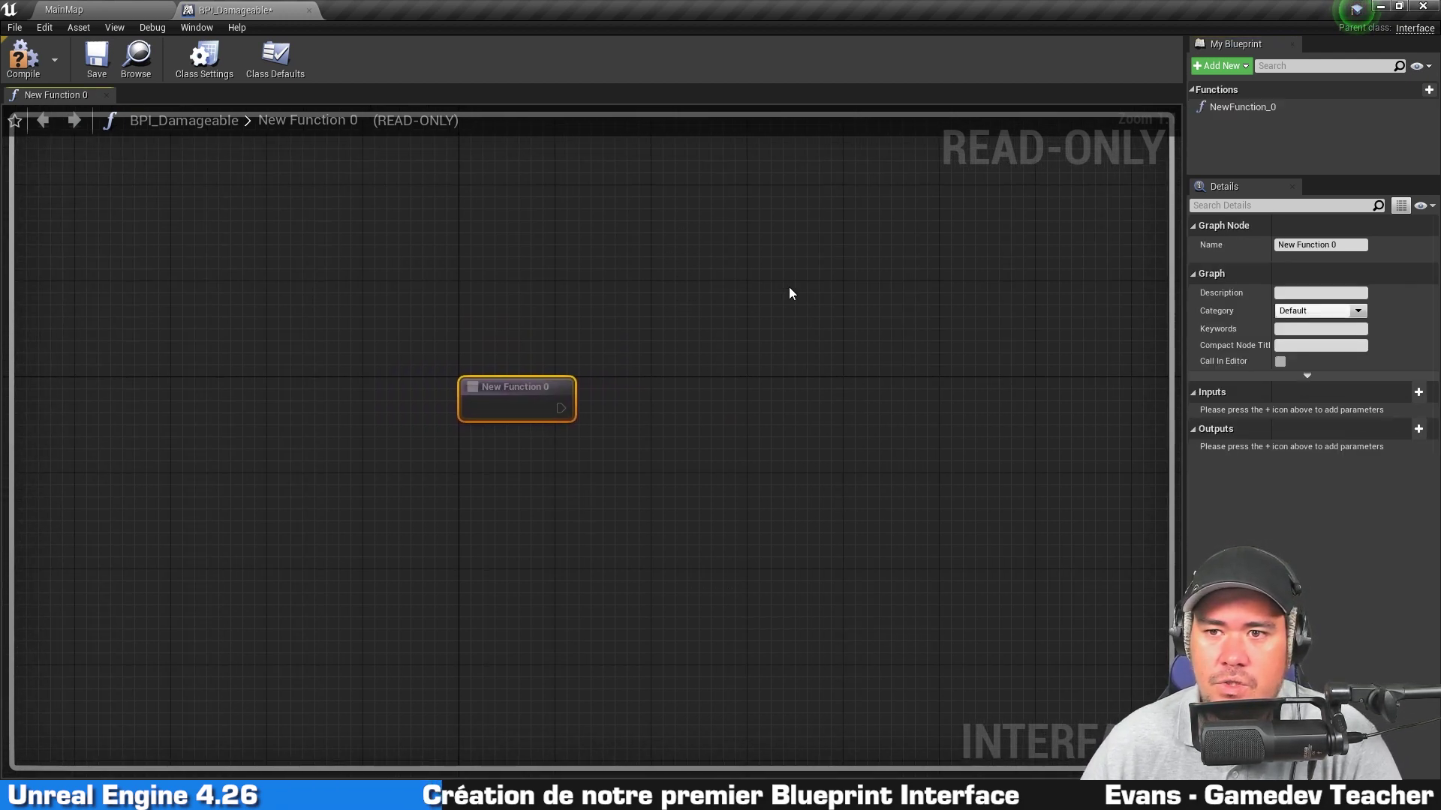
left_click(1259, 108)
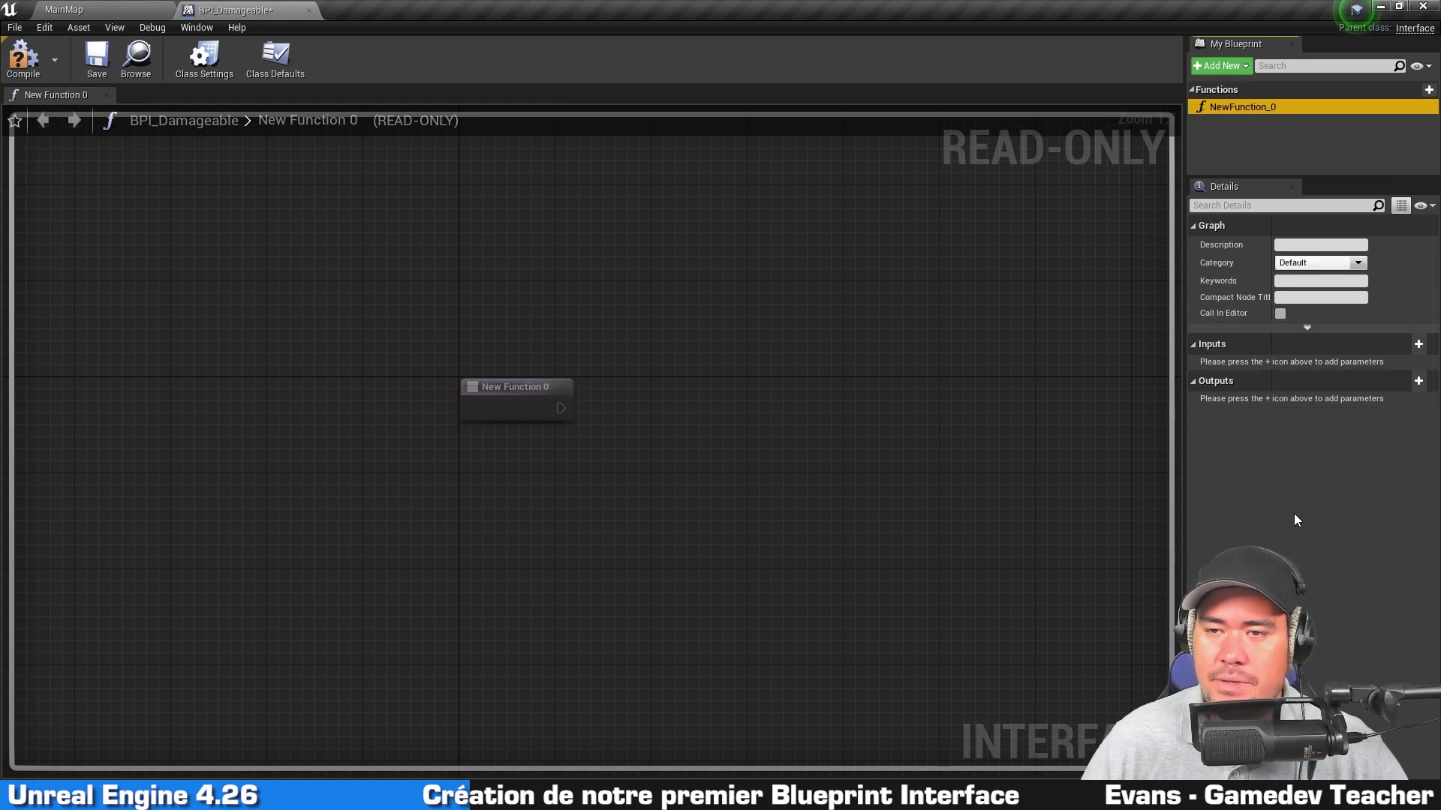
key("F2")
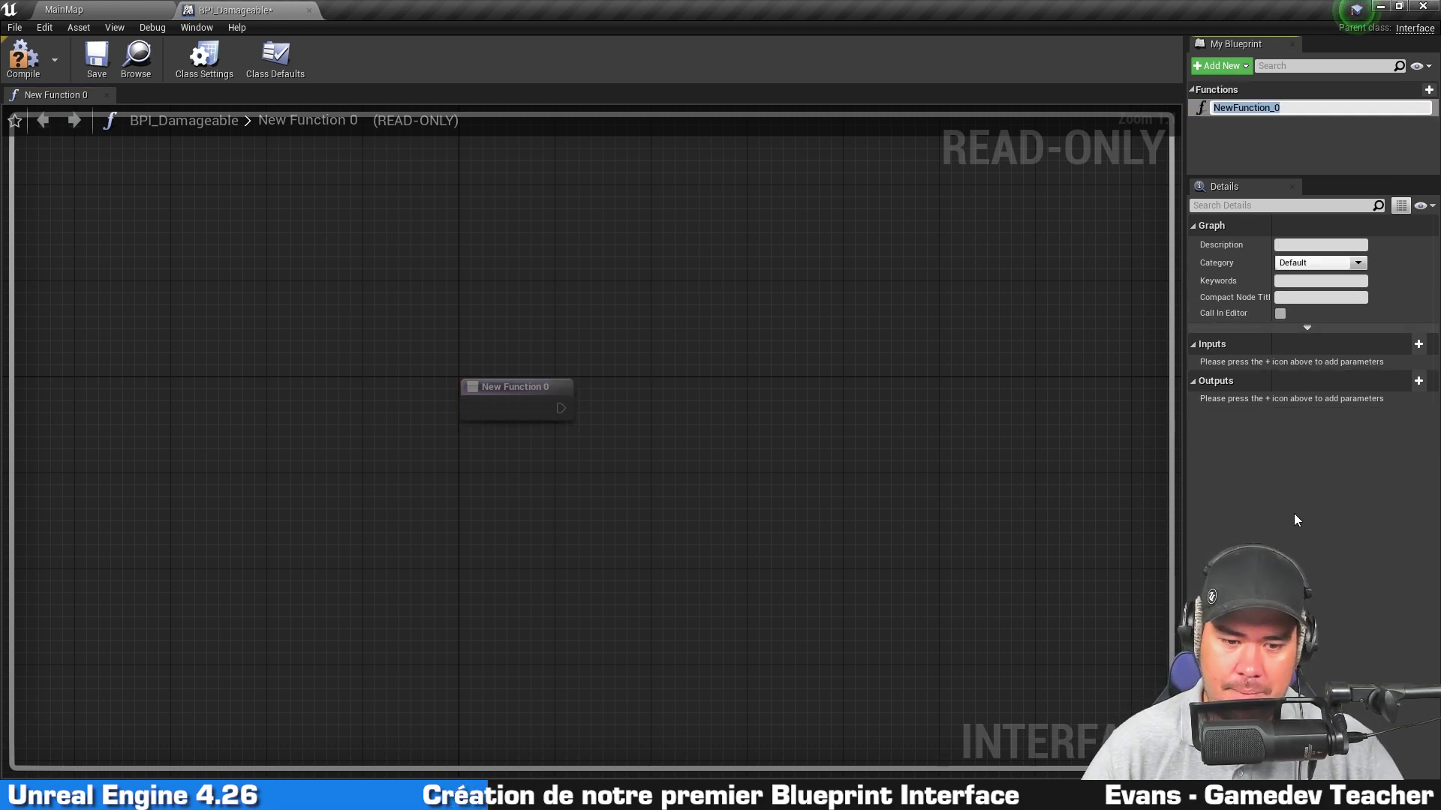
type("AffectHealth")
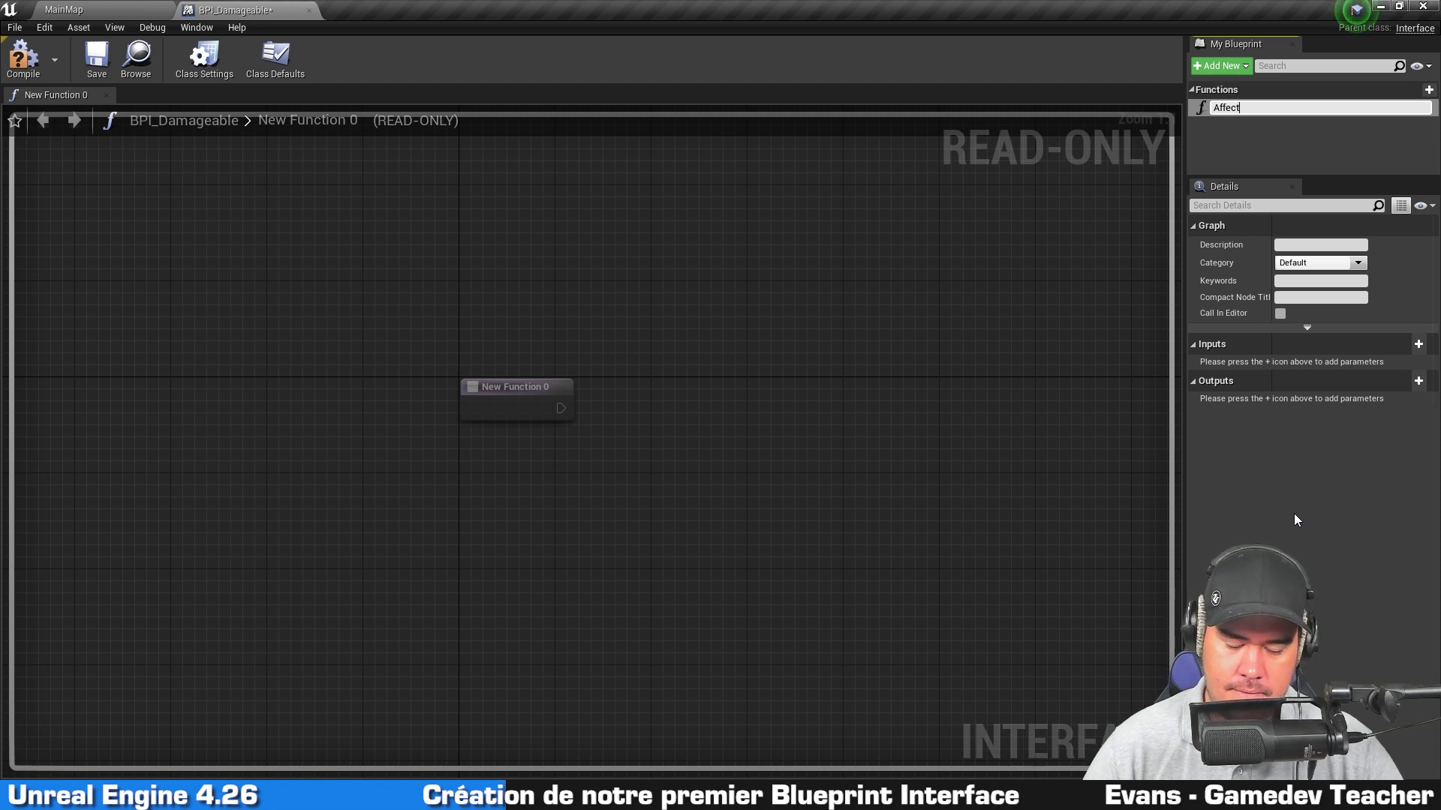
key("Return")
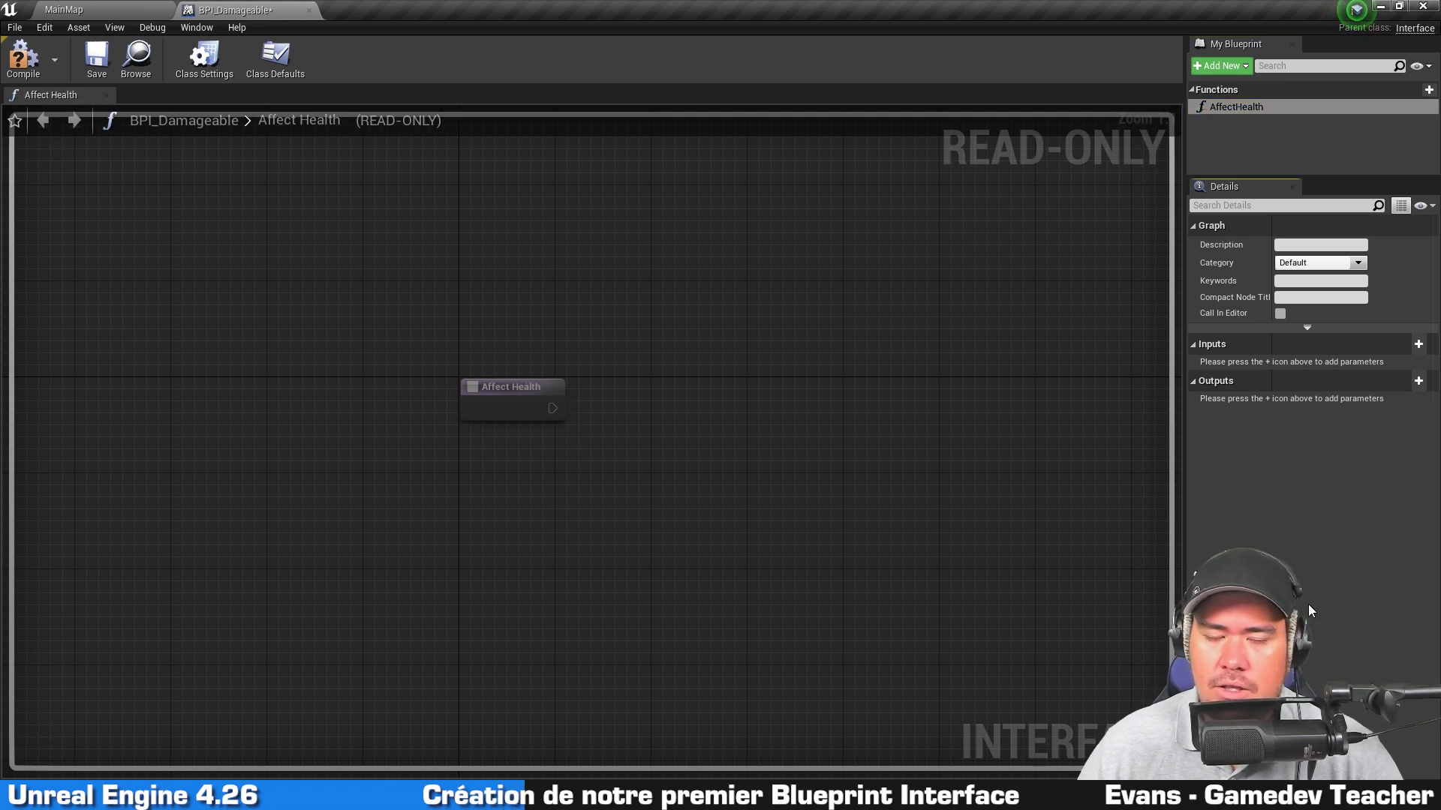
Give AffectHealth a Float input parameter named Delta
right_click_drag(609, 536, 666, 466)
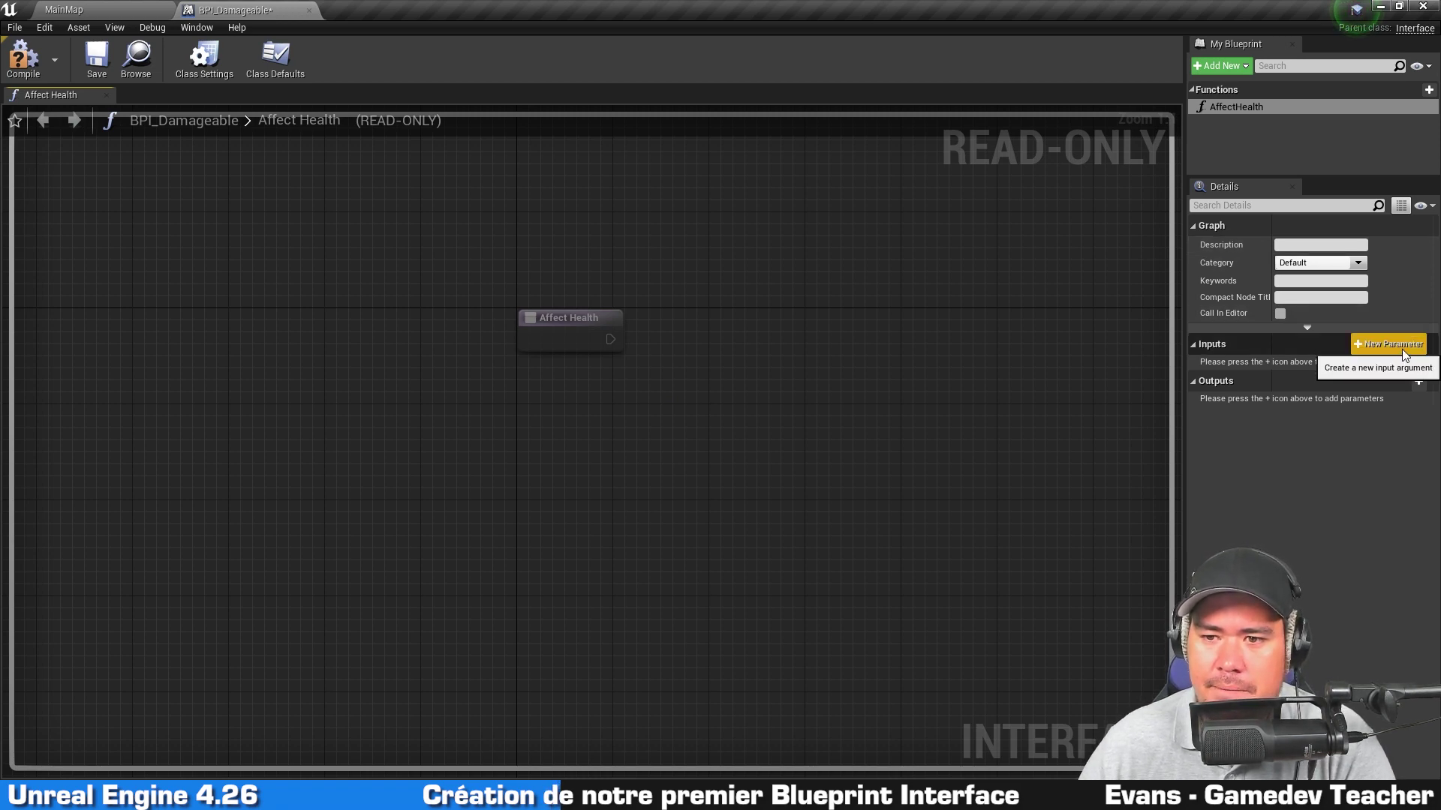
left_click(1403, 350)
left_click(1321, 367)
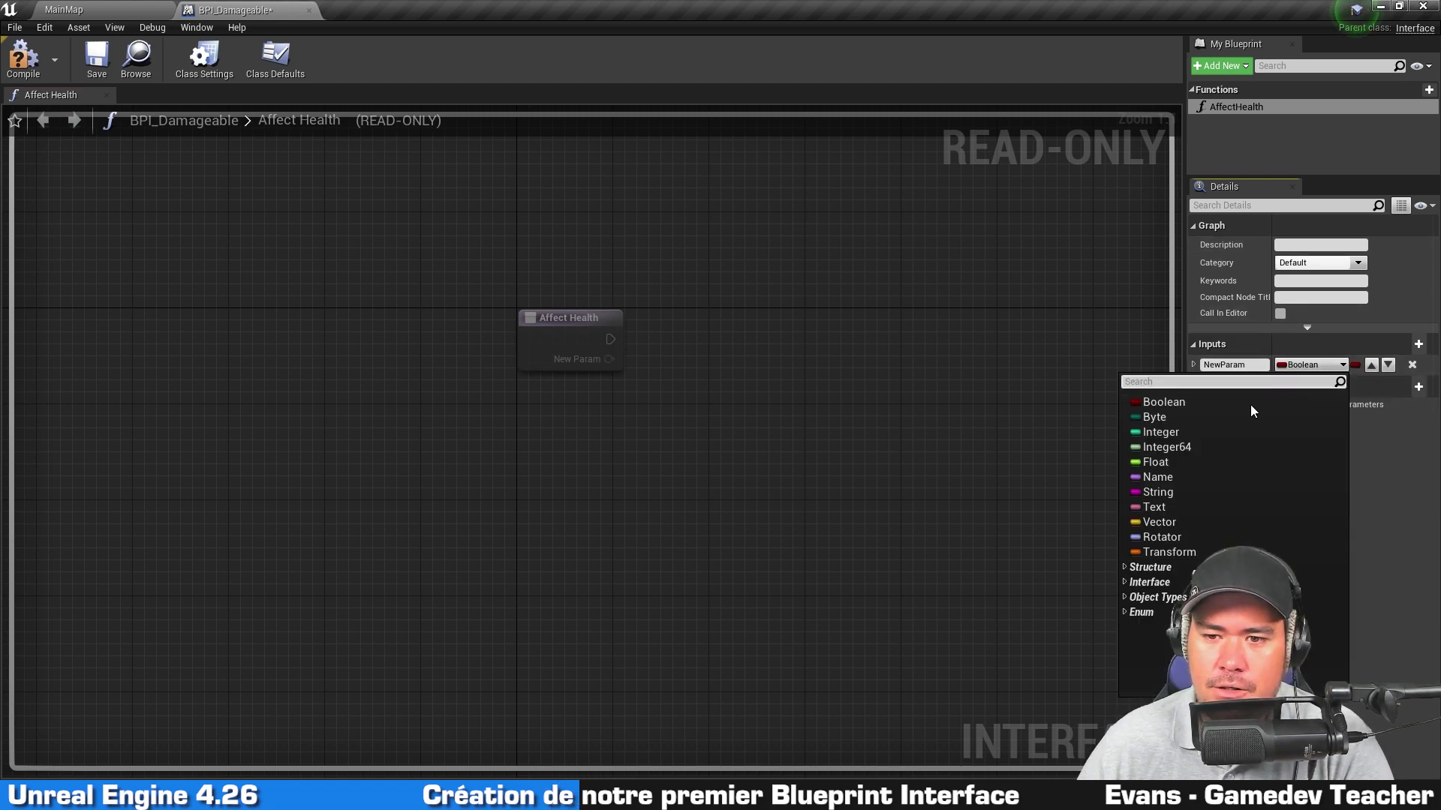
left_click(1175, 461)
double_click(1218, 366)
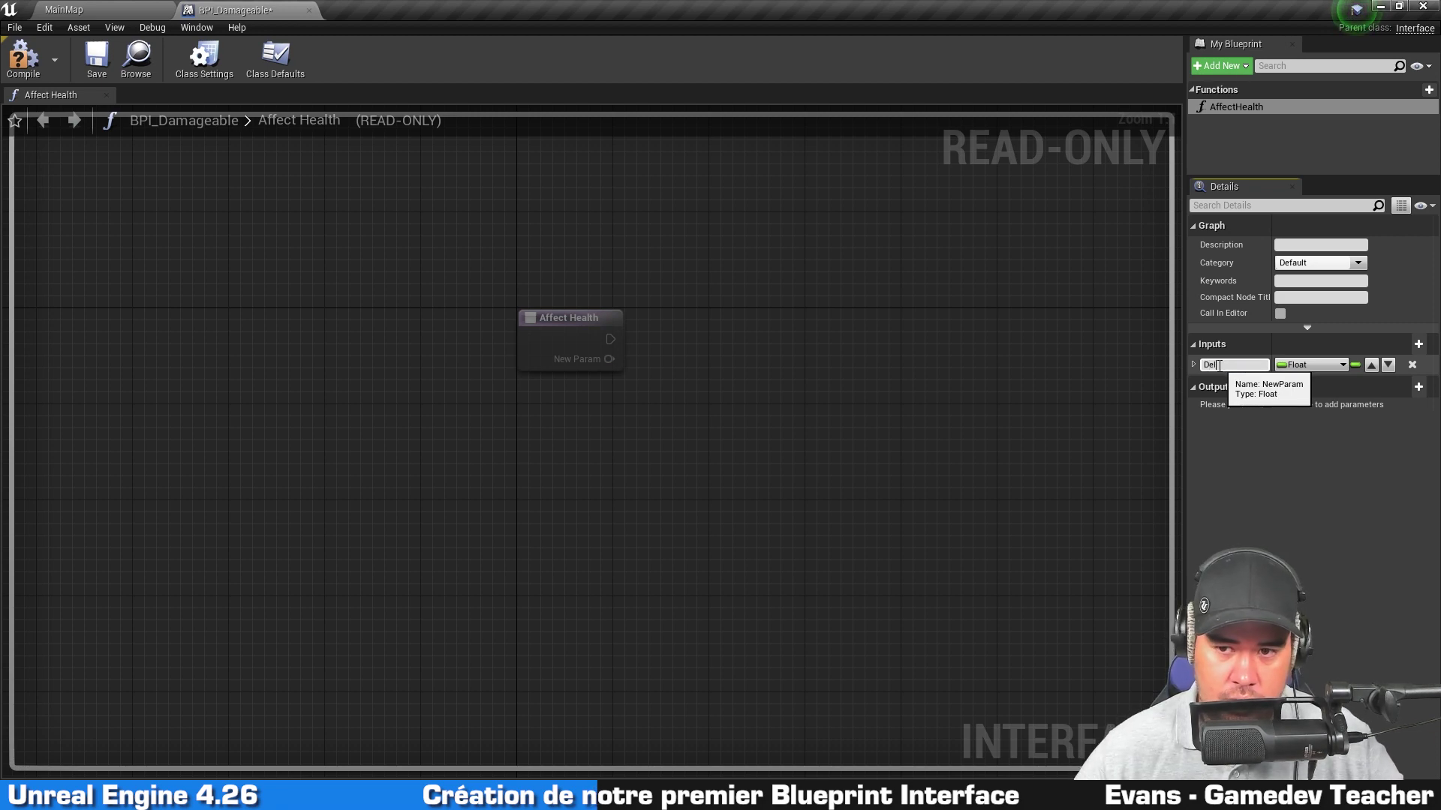
type("Delta")
key("Return")
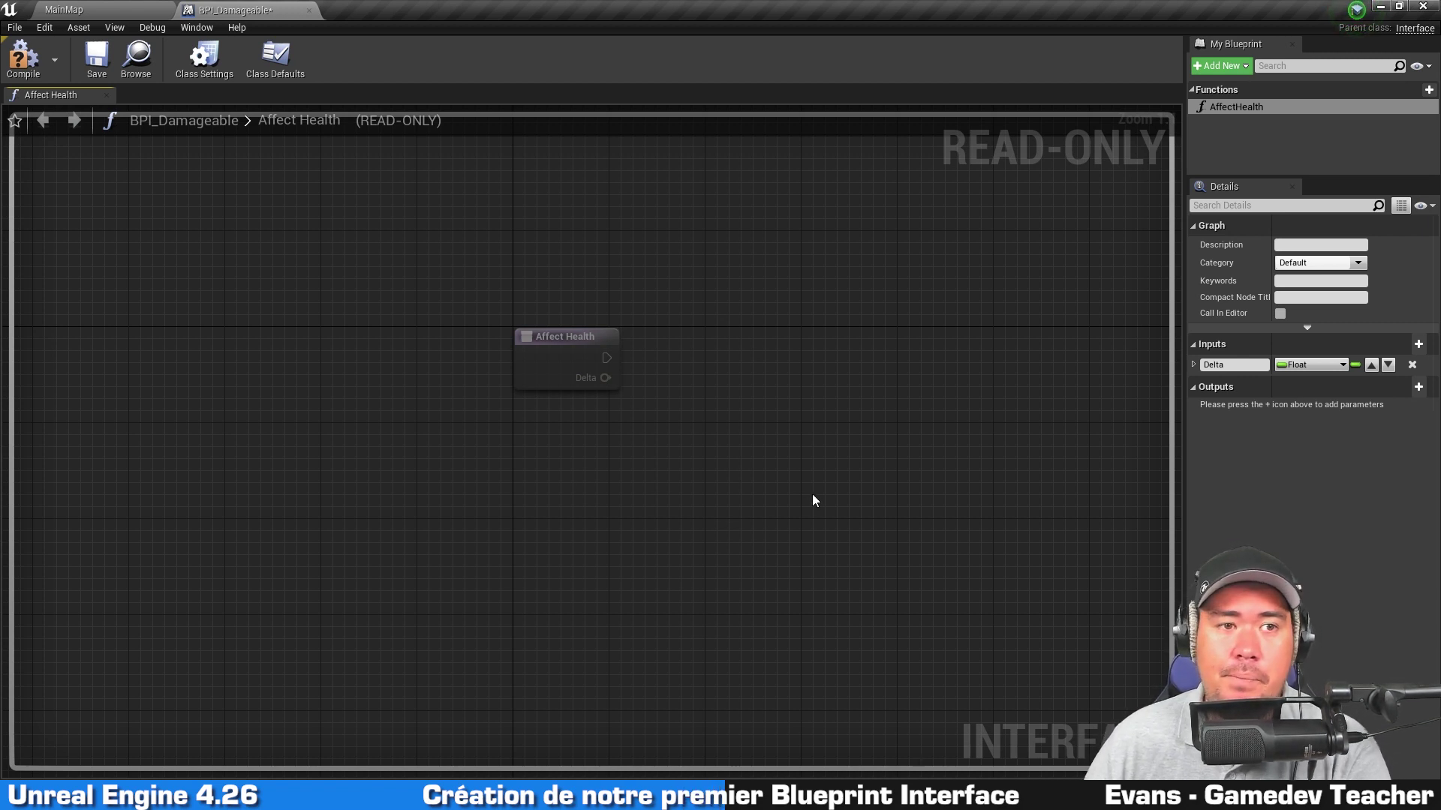
Compile the BPI_Damageable interface and adjust the side panel width
left_click(22, 57)
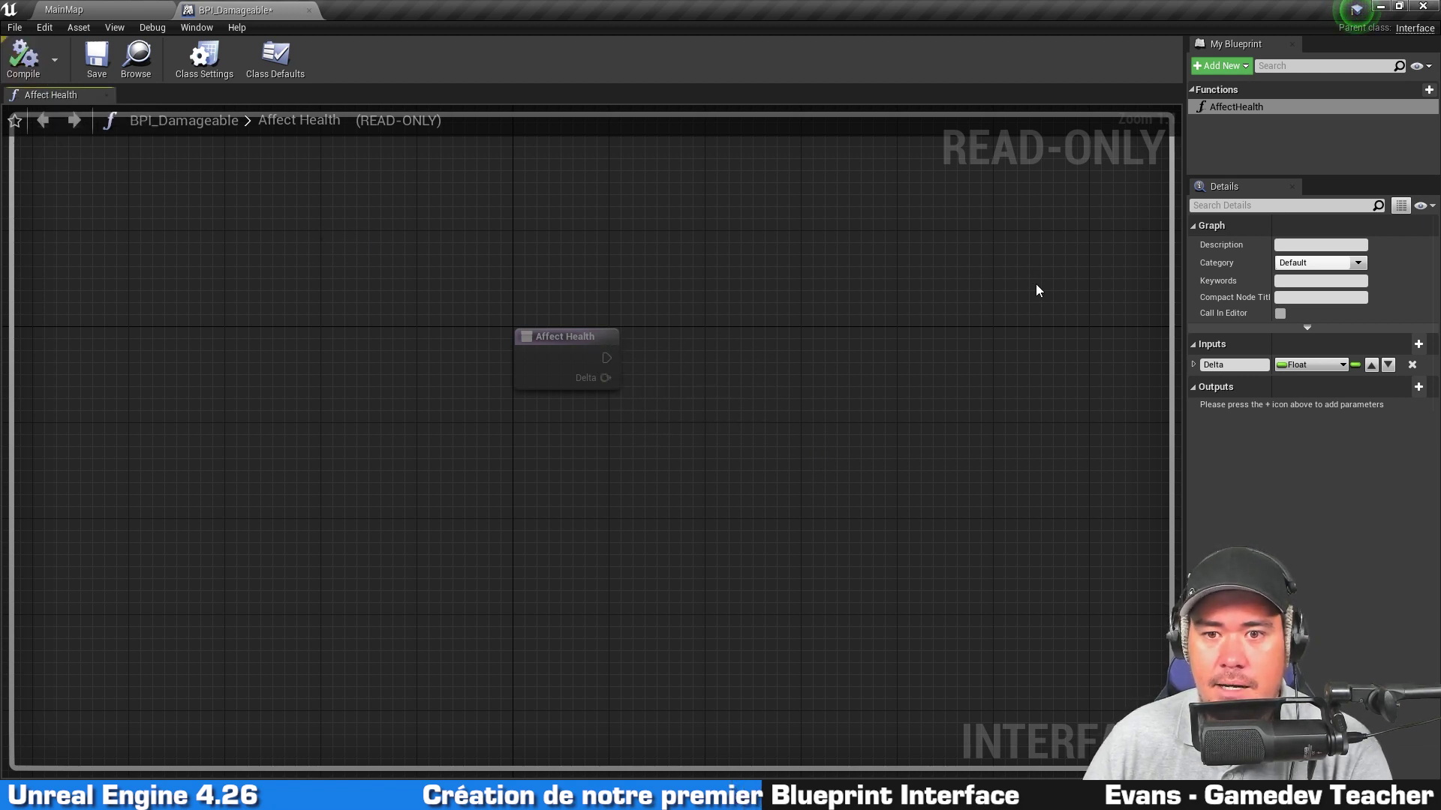
right_click(711, 250)
right_click(662, 189)
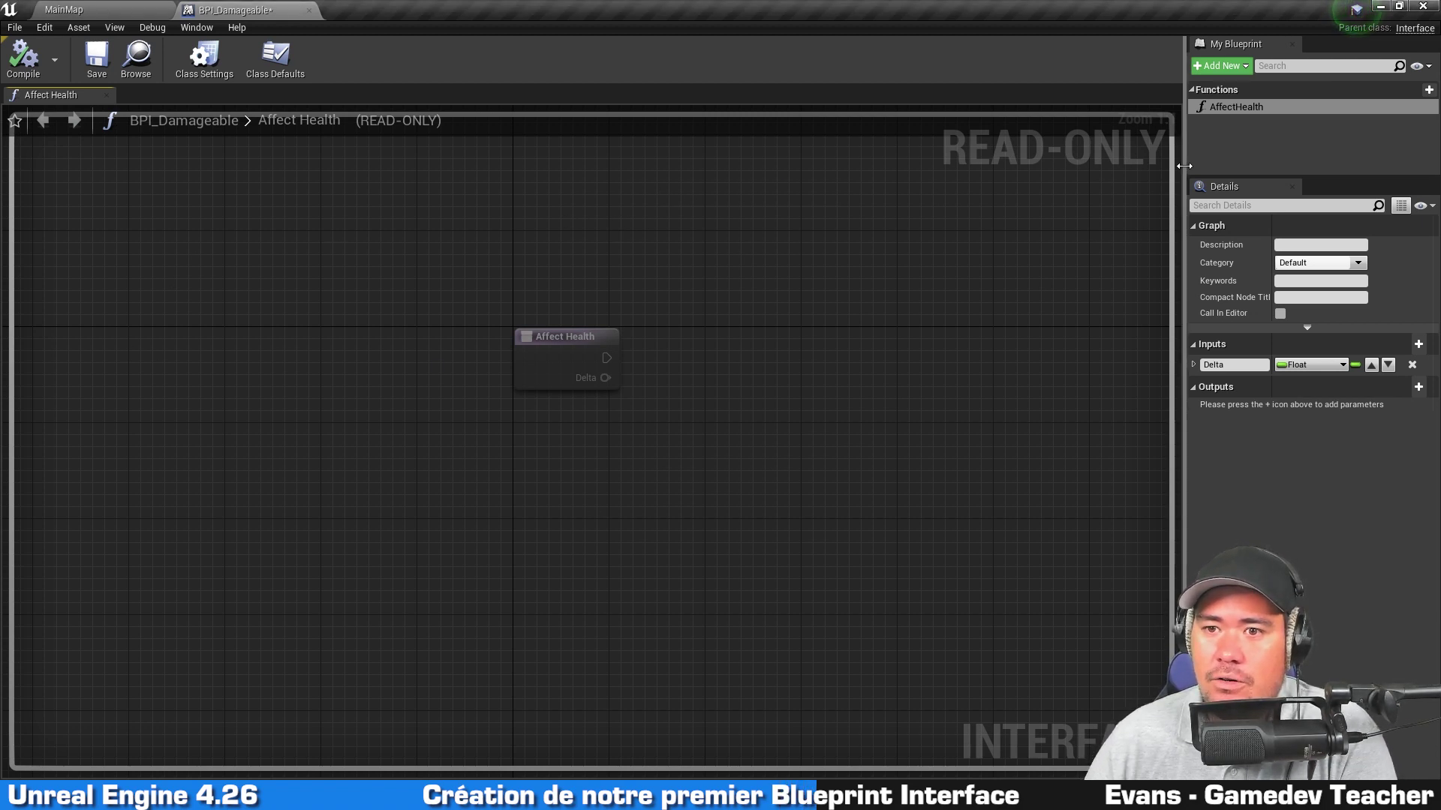
left_click_drag(1184, 180, 992, 192)
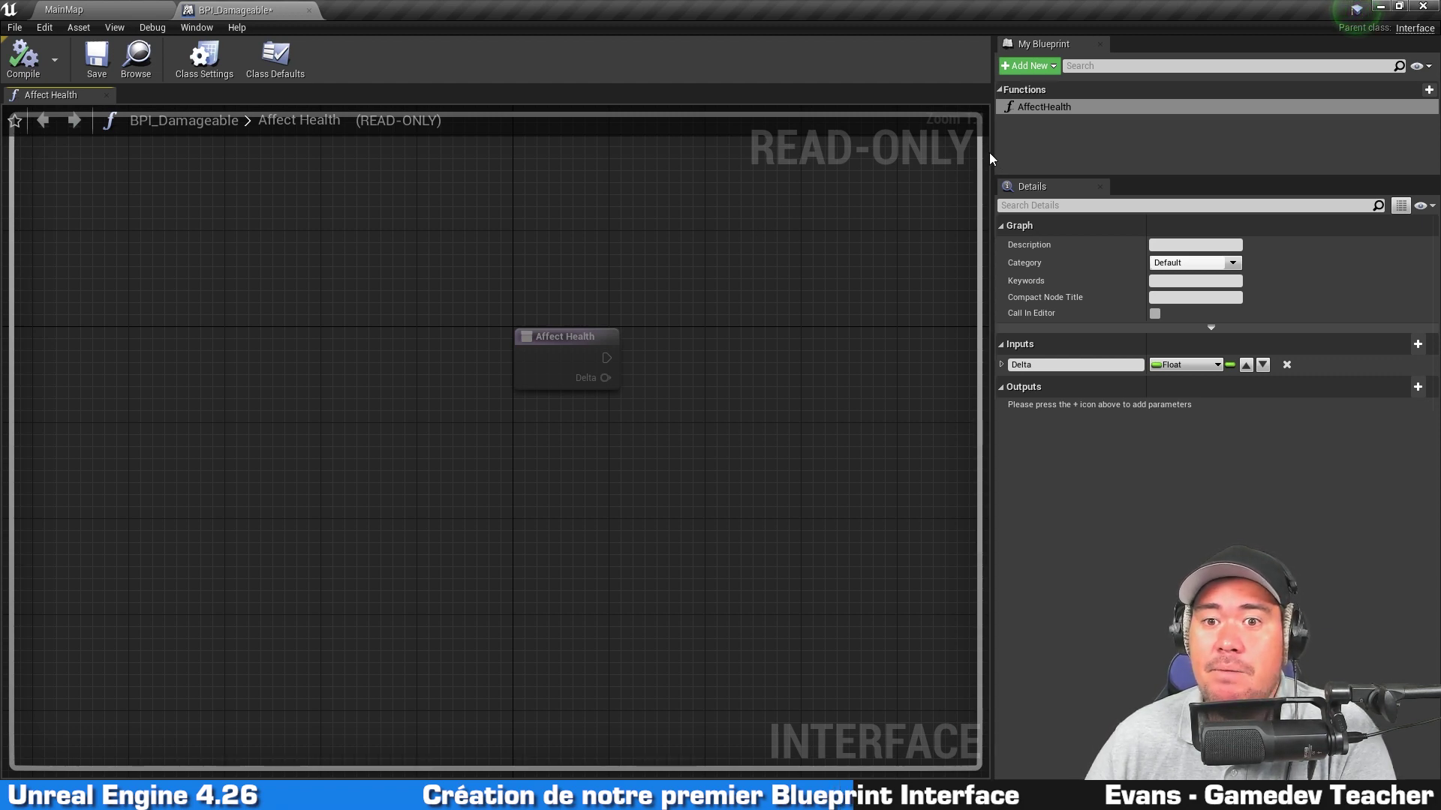
left_click_drag(993, 152, 1203, 178)
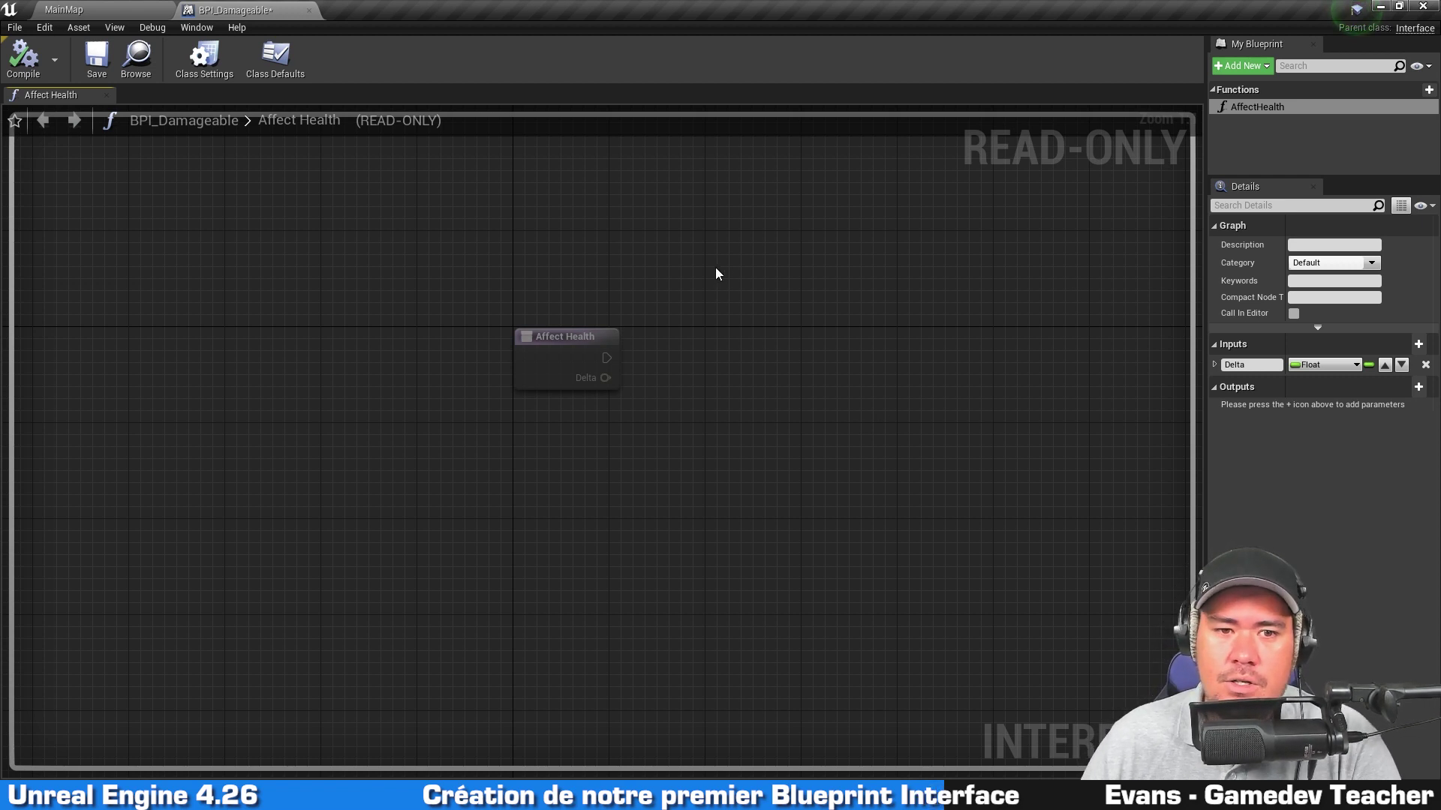
Check the Affect Health node, then return to the MainMap level editor
left_click_drag(712, 257, 462, 437)
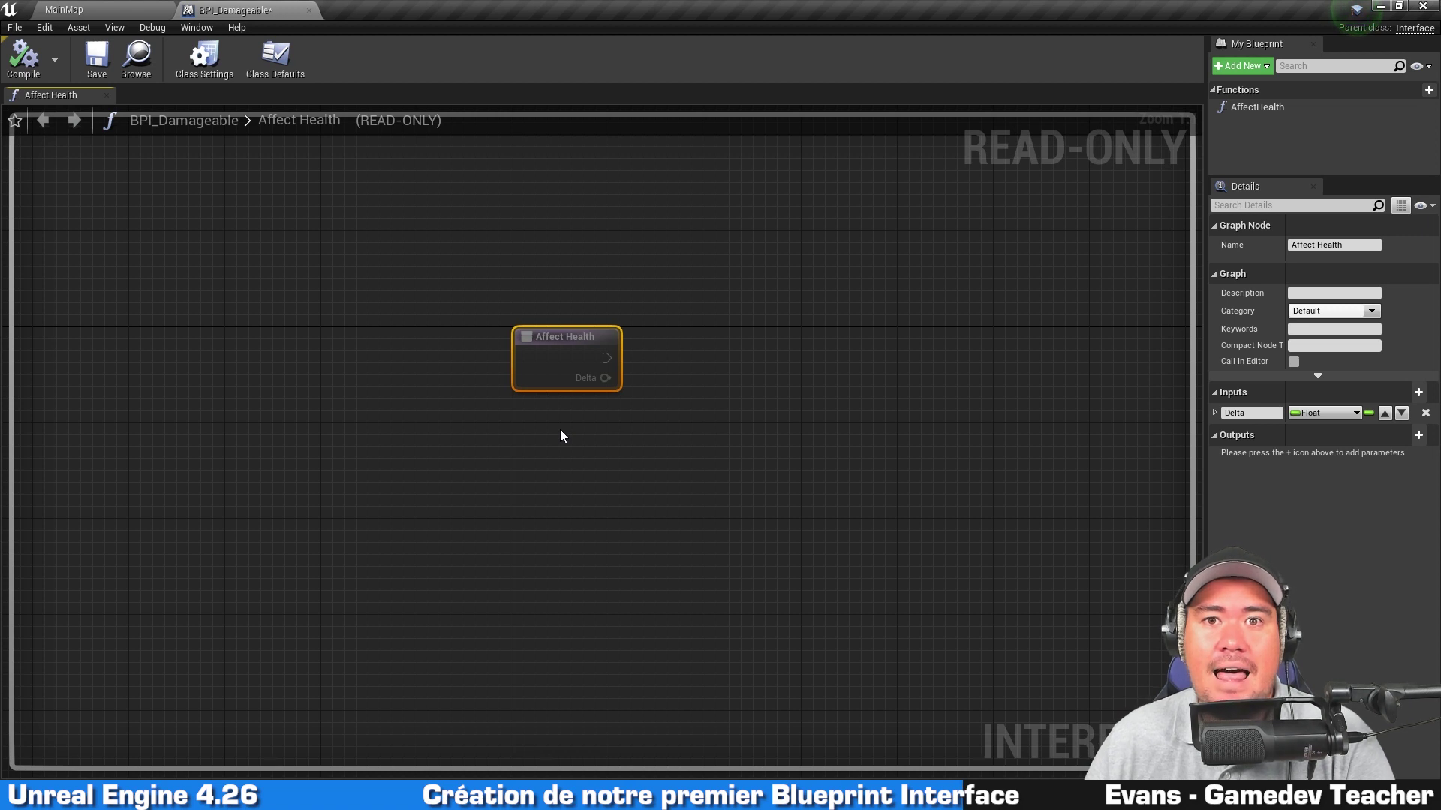
left_click(713, 403)
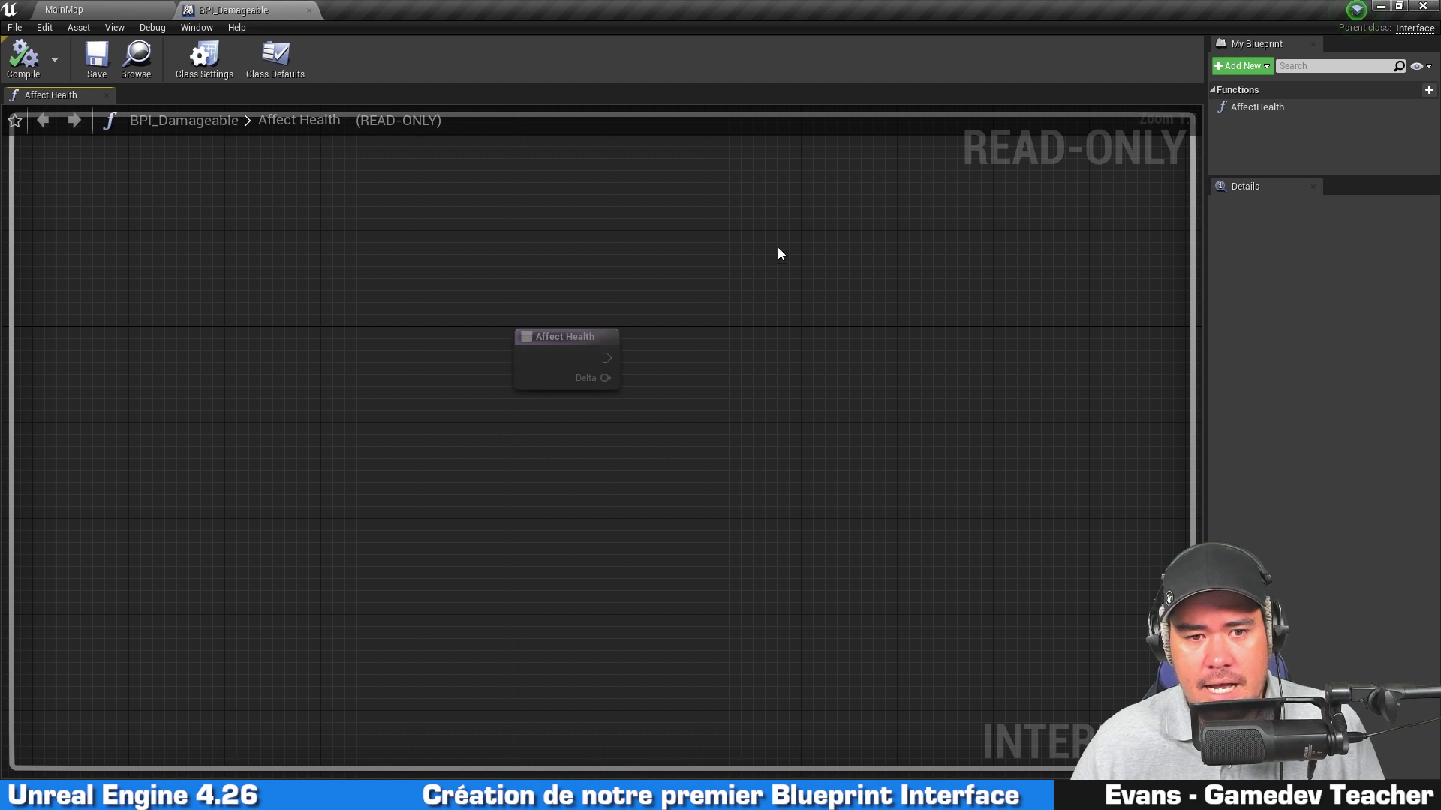
left_click_drag(459, 264, 723, 473)
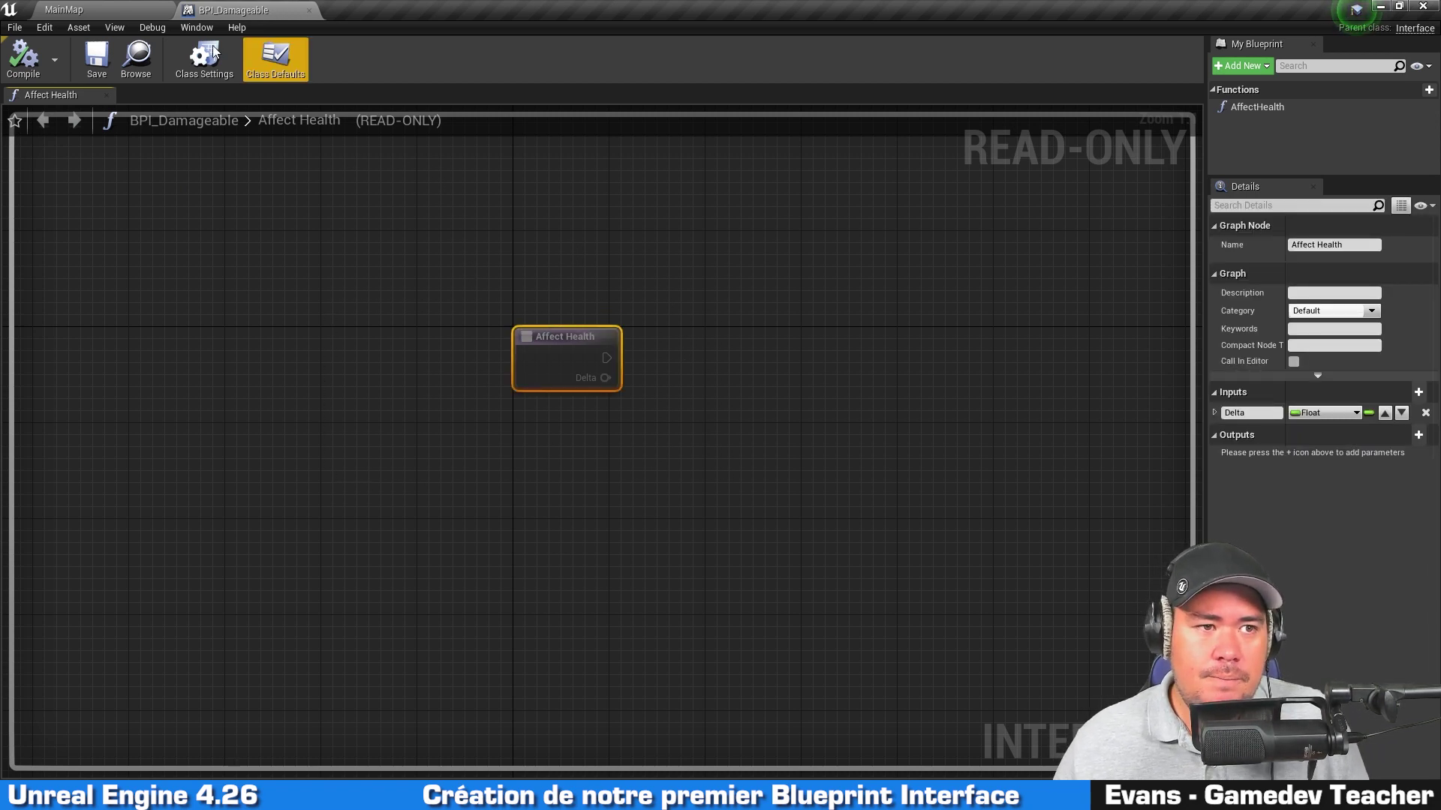
left_click(120, 9)
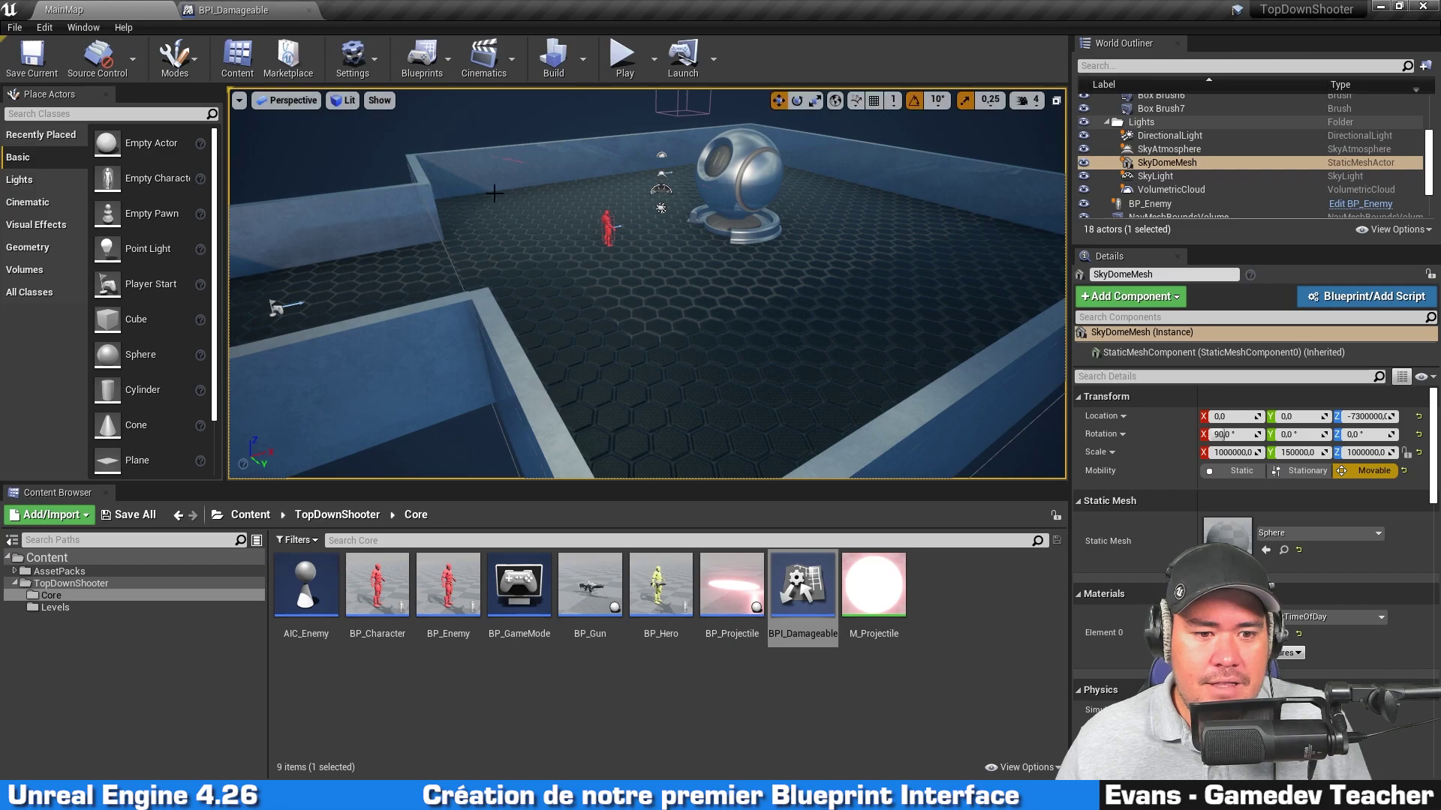
left_click(692, 706)
left_click(232, 9)
left_click(155, 7)
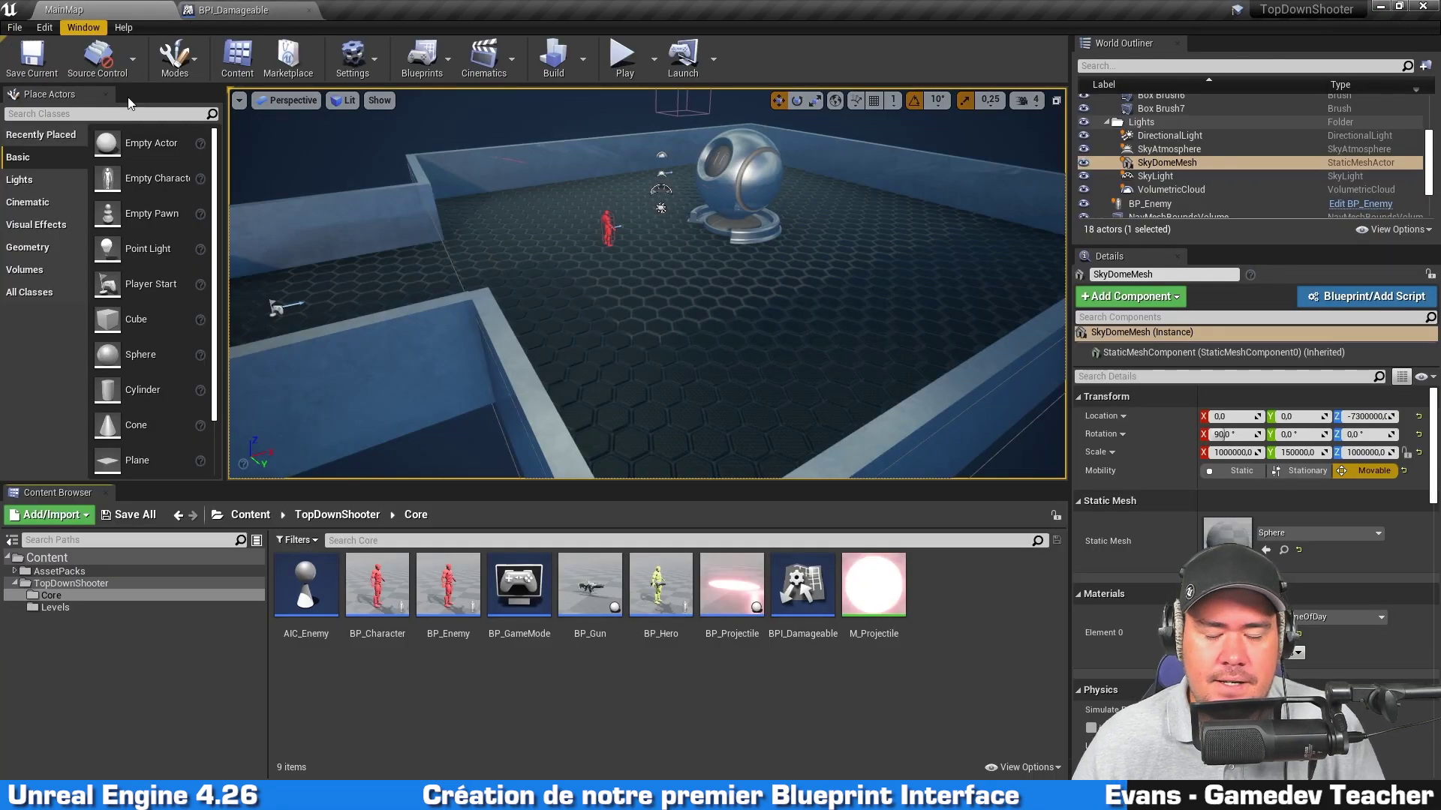
double_click(600, 589)
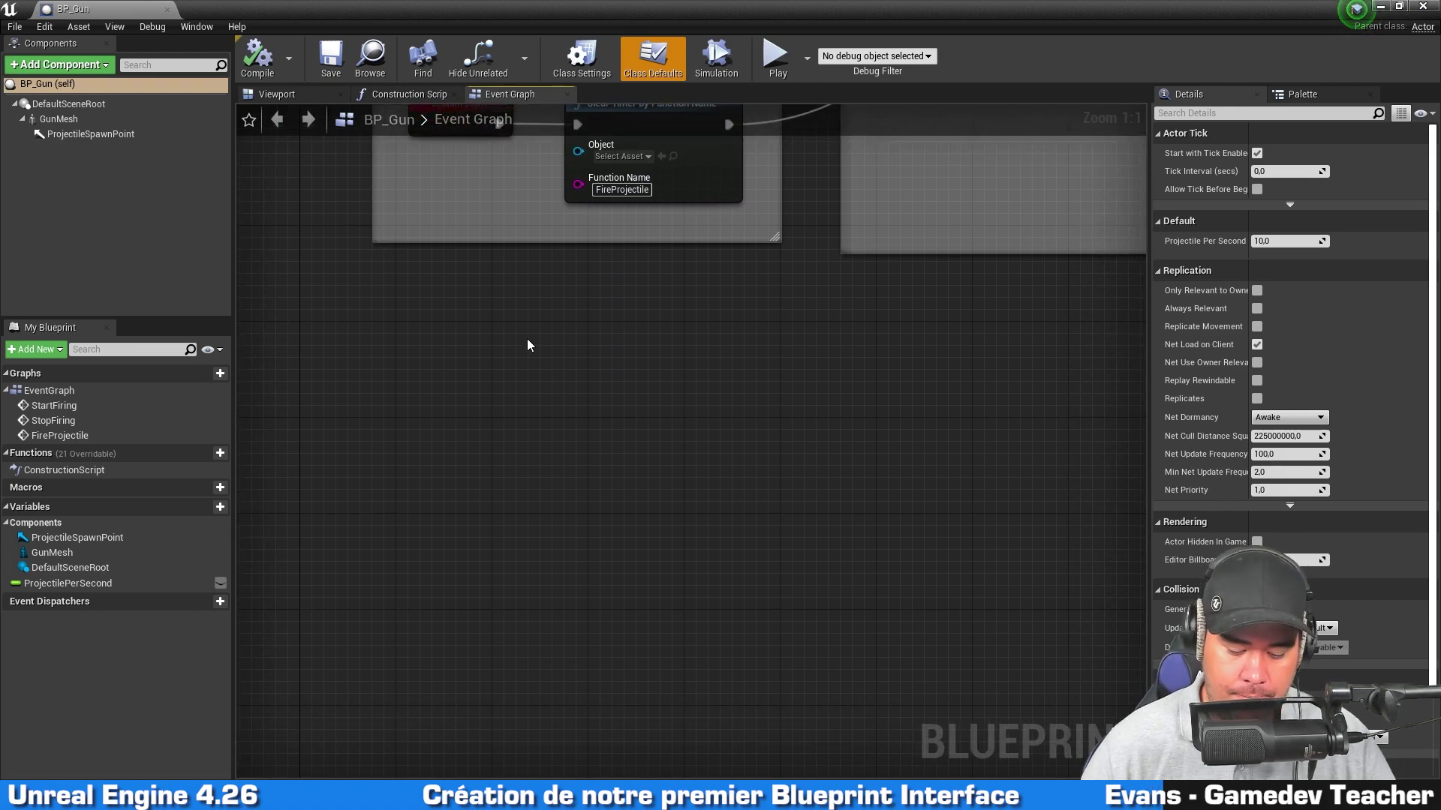
right_click(528, 340)
type("affect")
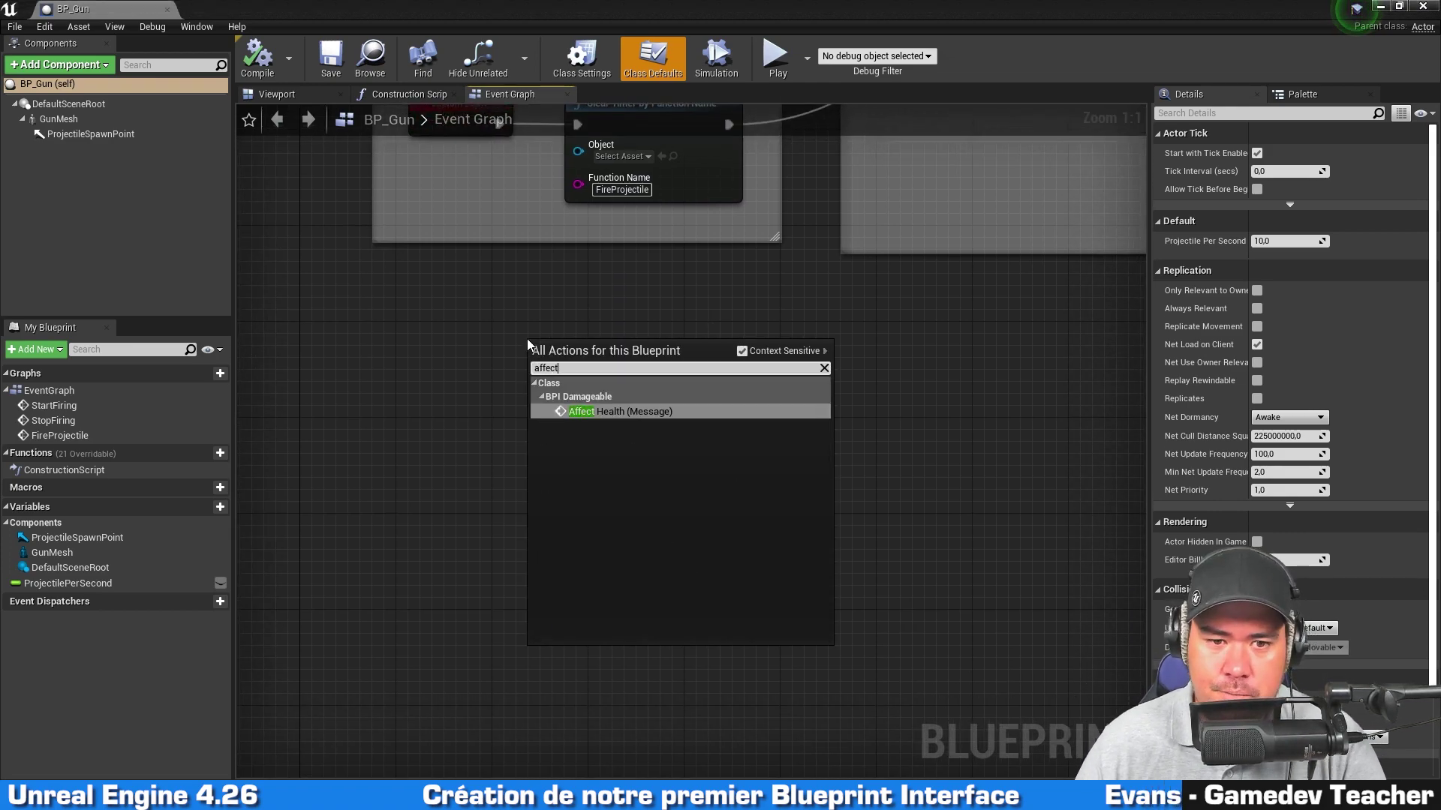
left_click(683, 411)
left_click_drag(609, 352, 741, 375)
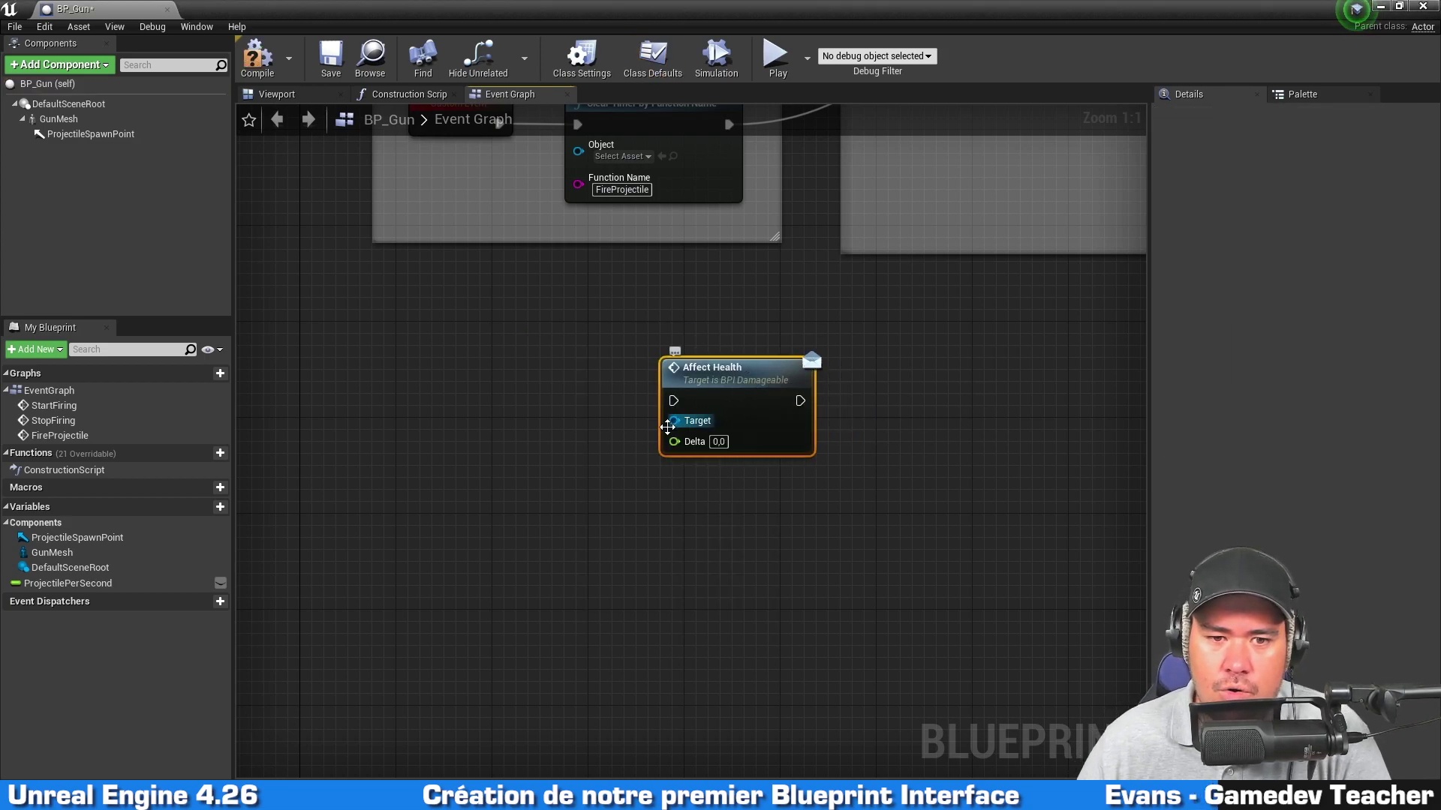
left_click_drag(674, 420, 508, 491)
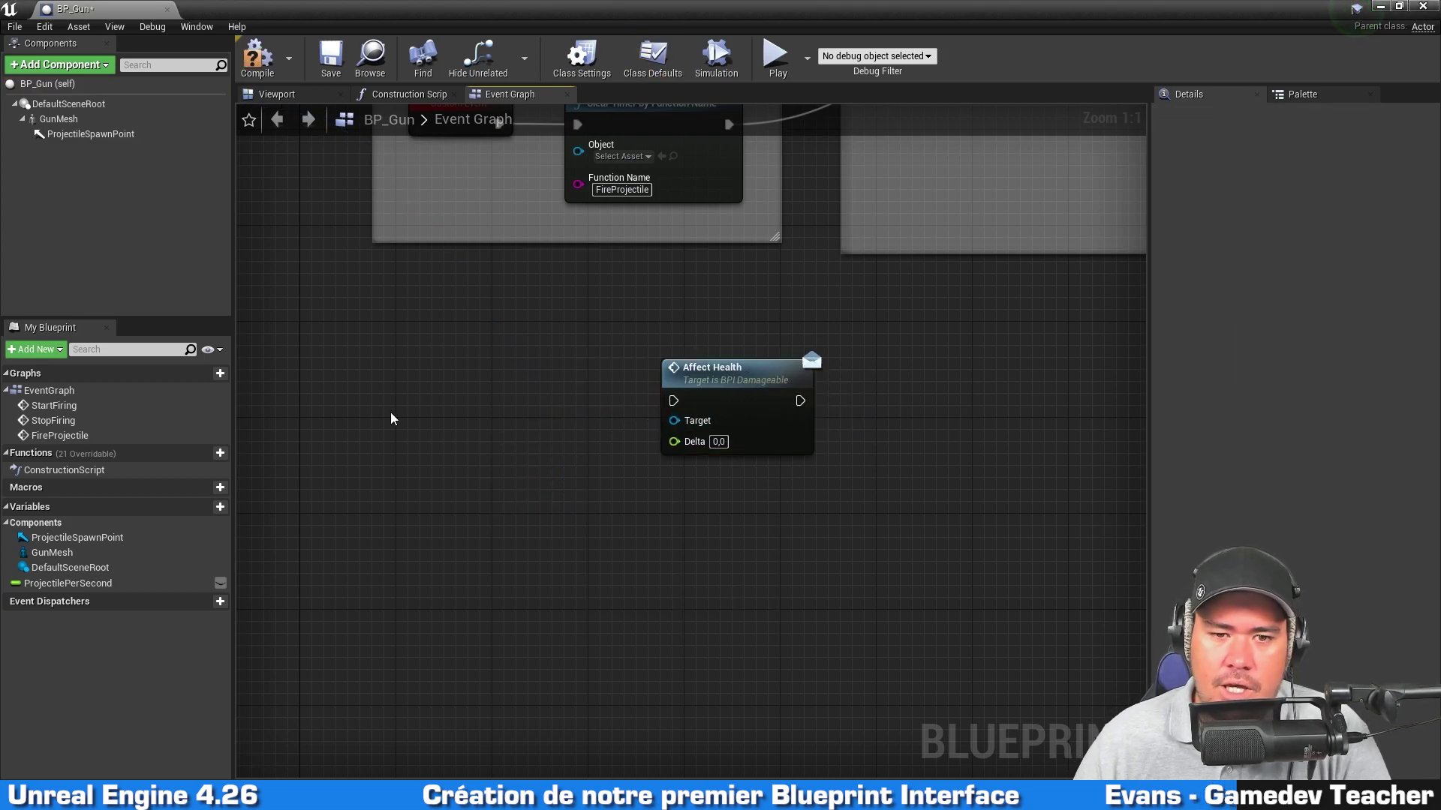
left_click_drag(764, 400, 800, 412)
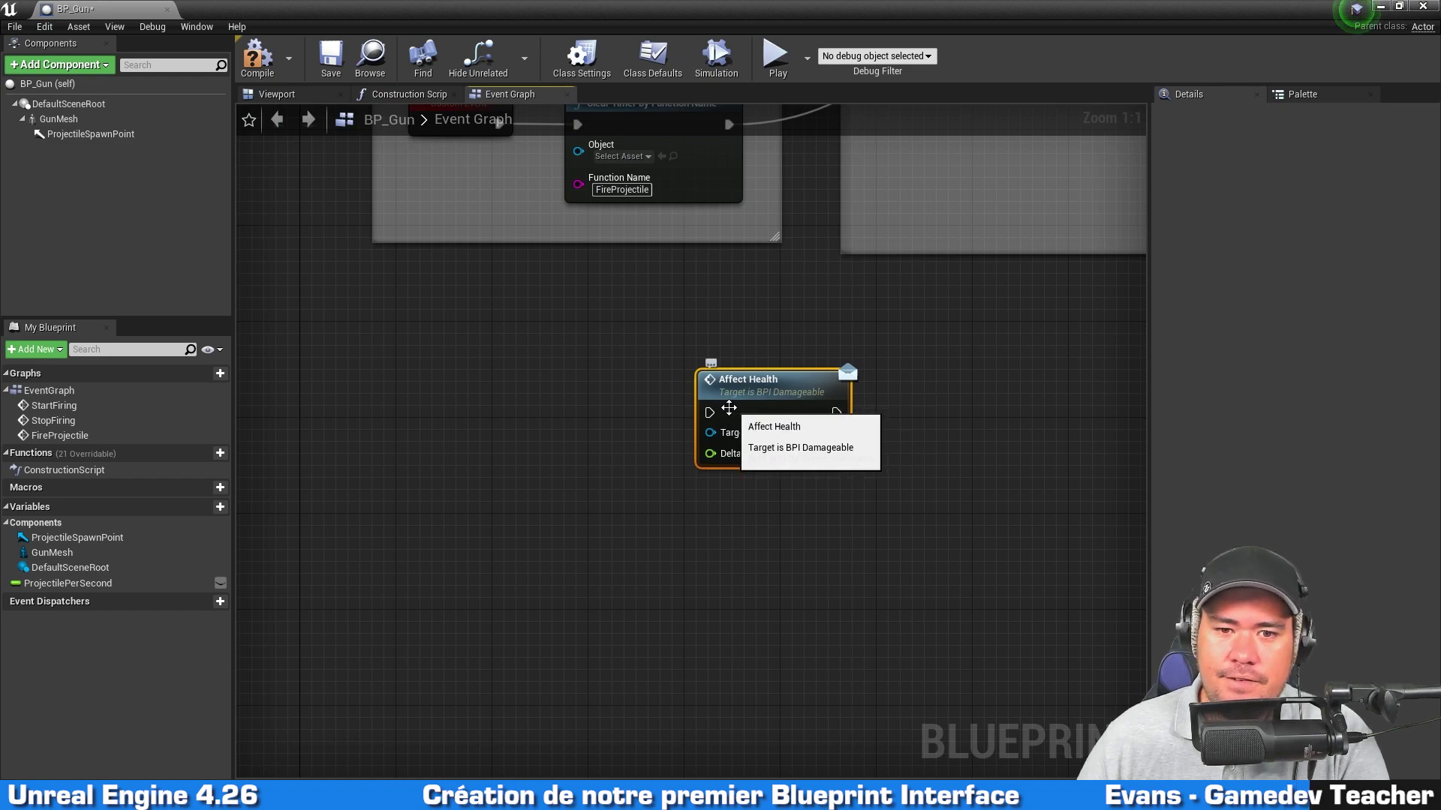
left_click(951, 373)
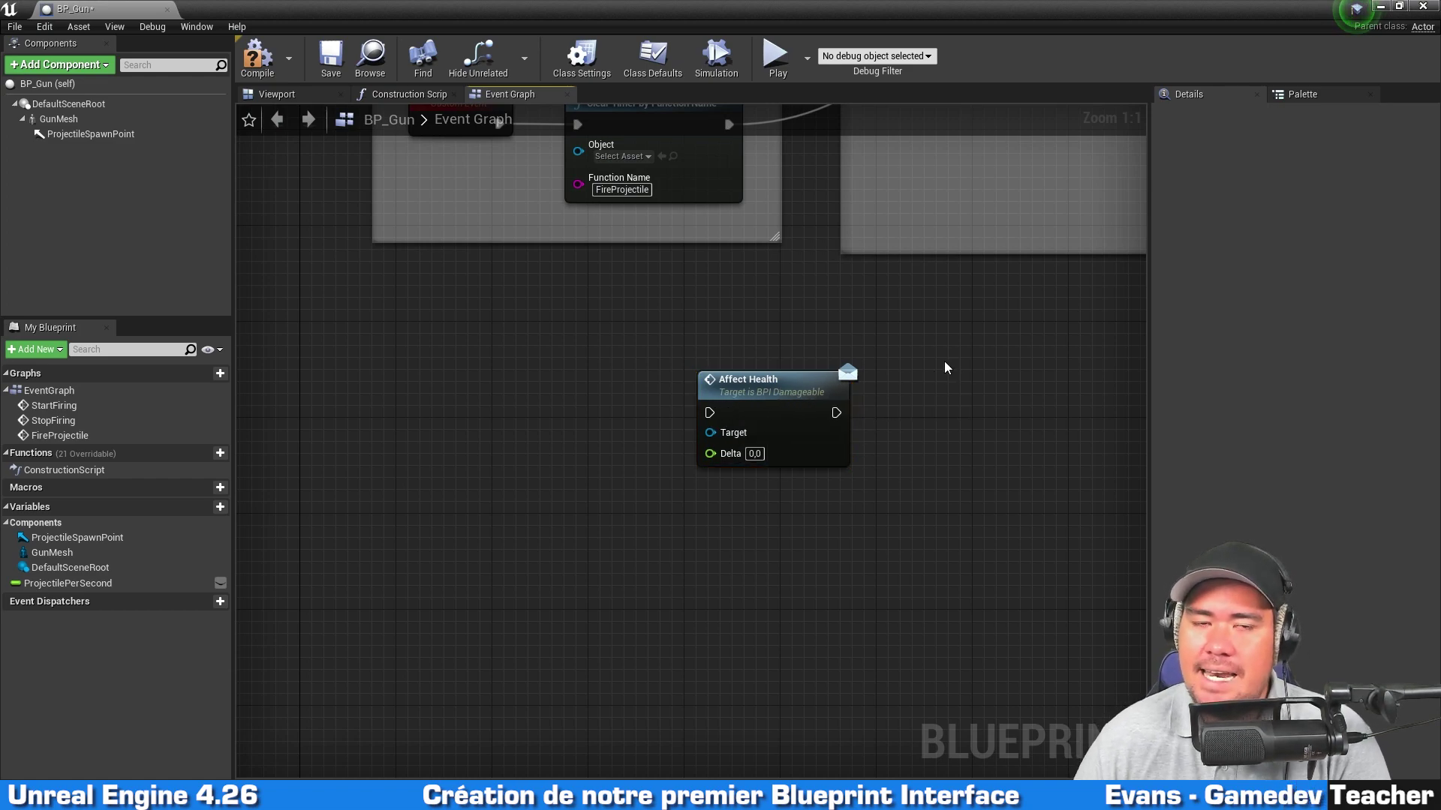
right_click_drag(1026, 424, 984, 397)
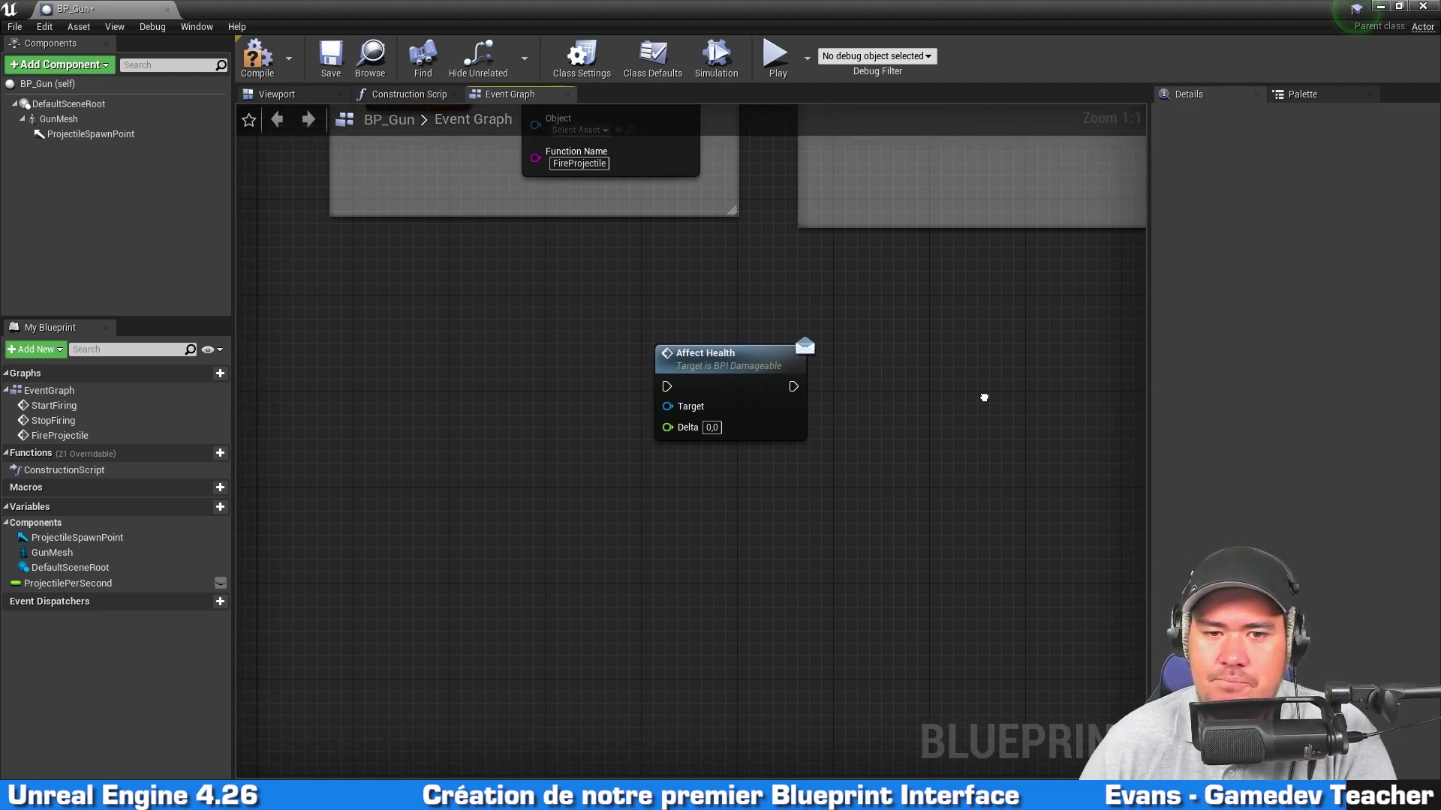
mouse_move(736, 385)
left_mouse_down()
mouse_move(649, 373)
mouse_move(810, 414)
left_mouse_up()
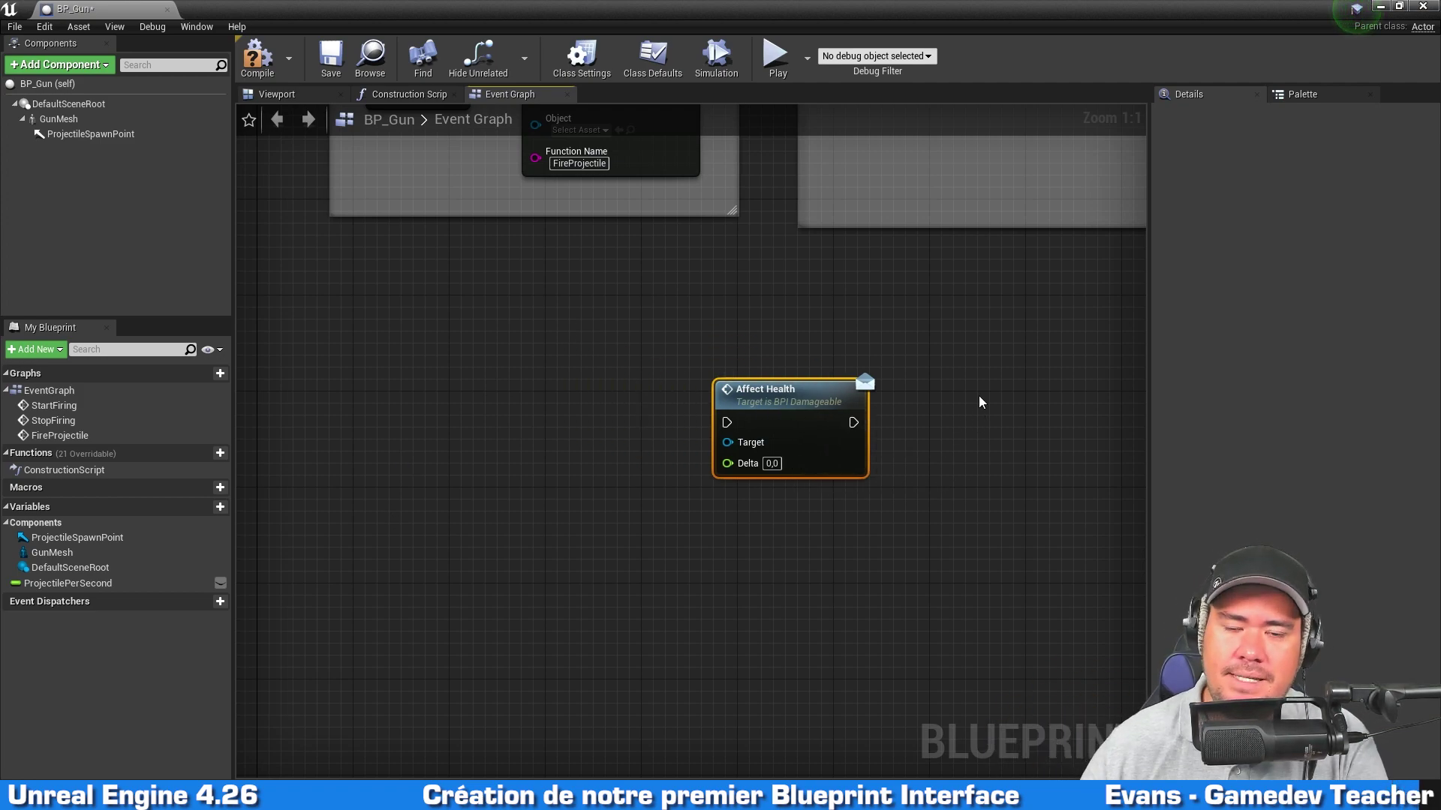
left_click_drag(1022, 277, 752, 544)
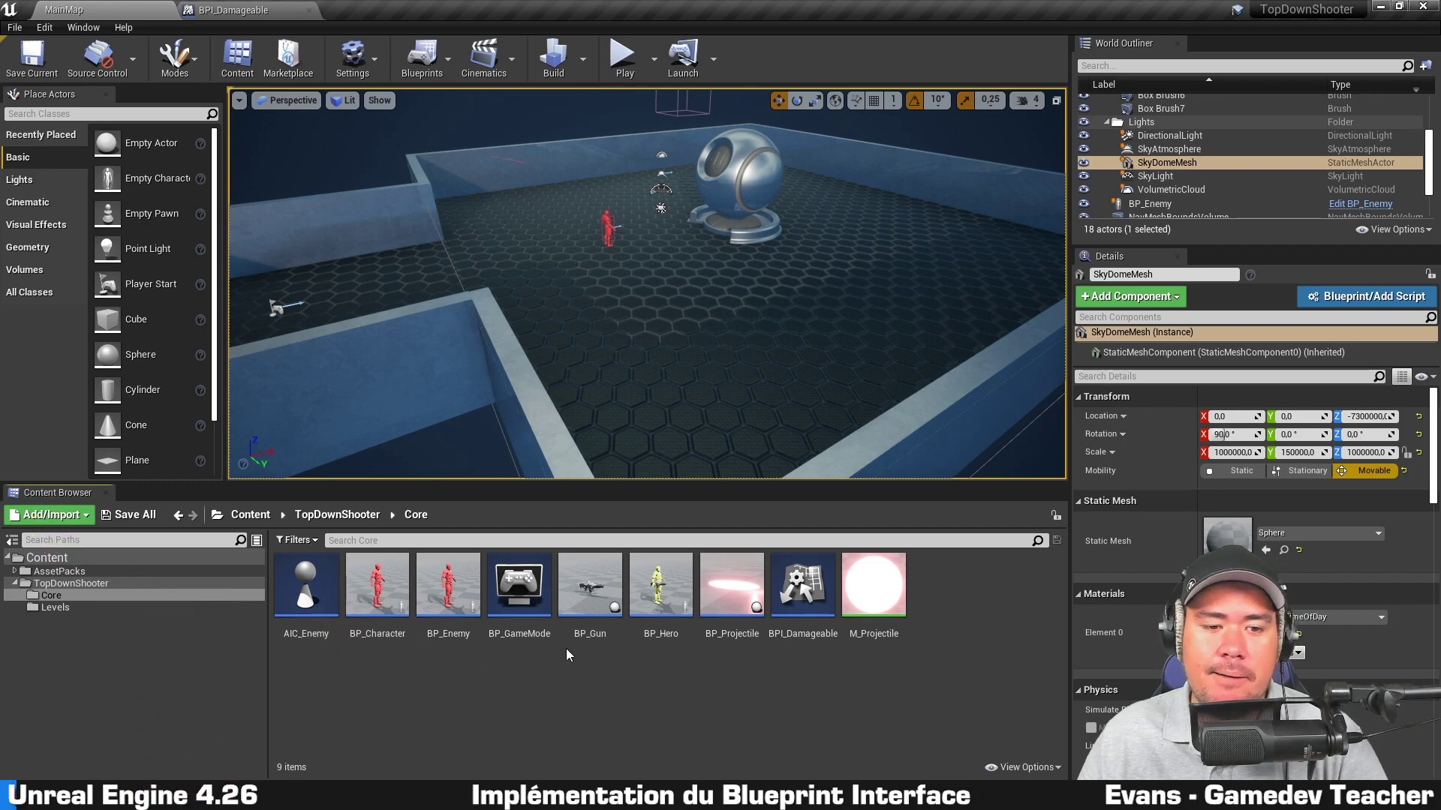
Open BP_Enemy and show its Class Settings, briefly expanding Blueprint Options
double_click(454, 593)
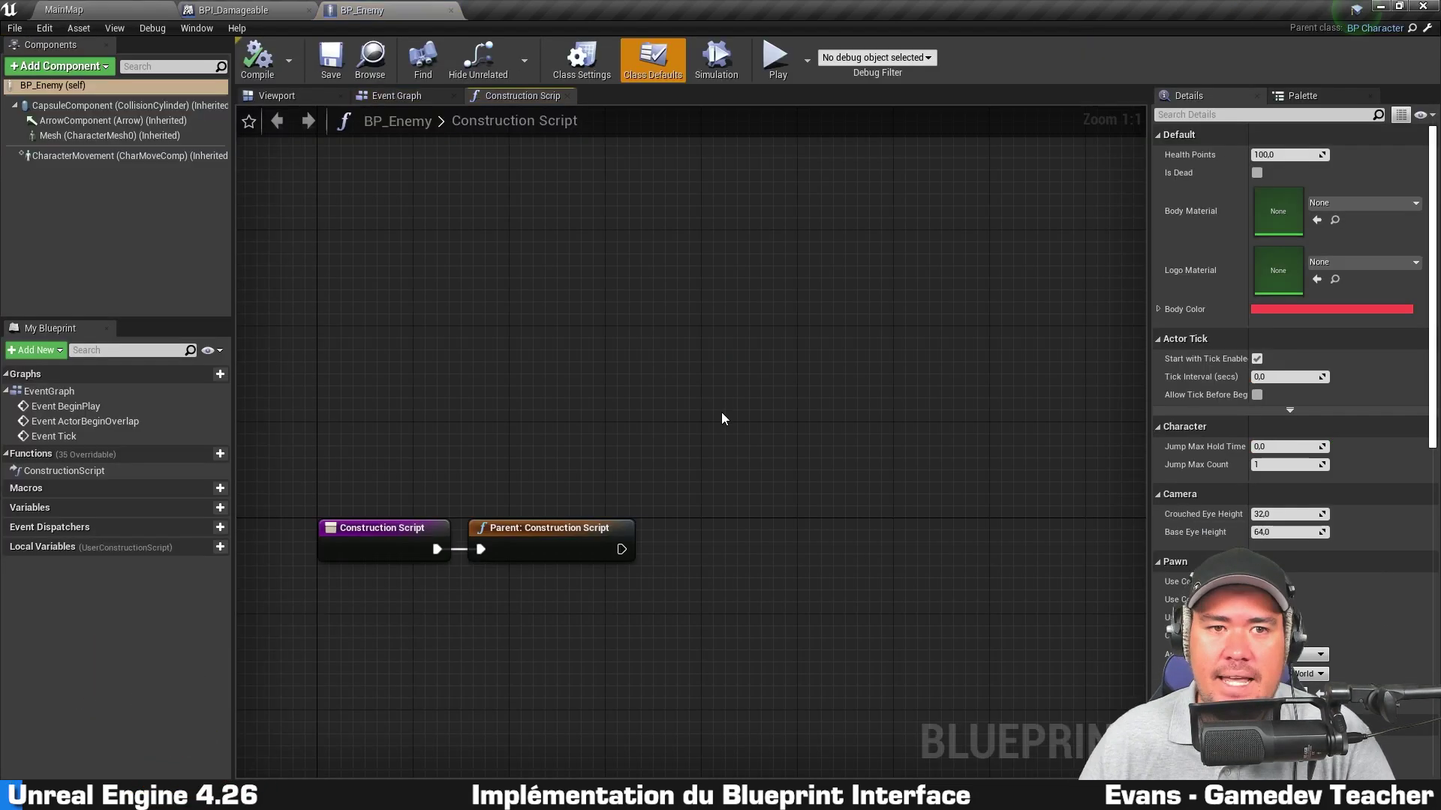
left_click(582, 60)
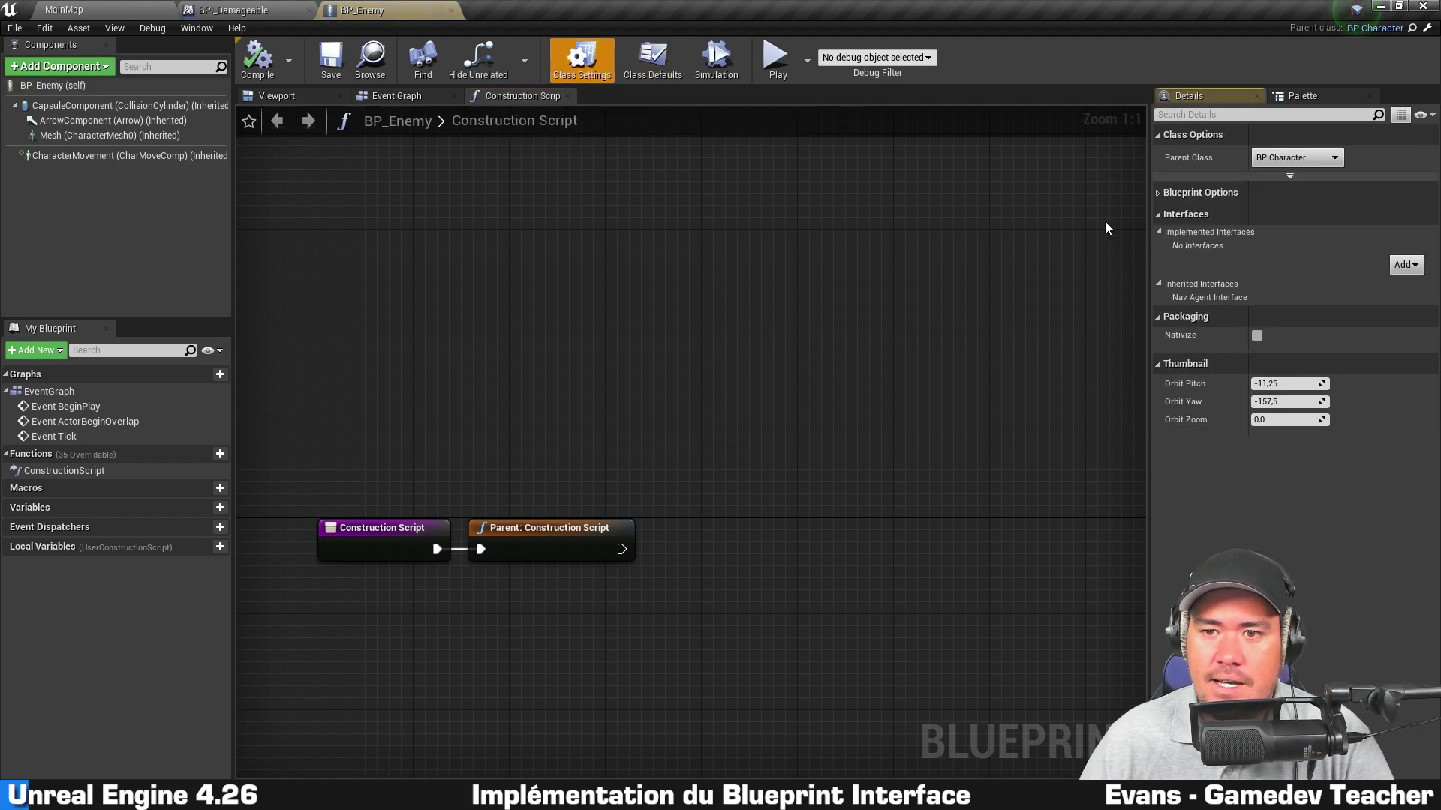
left_click(1159, 193)
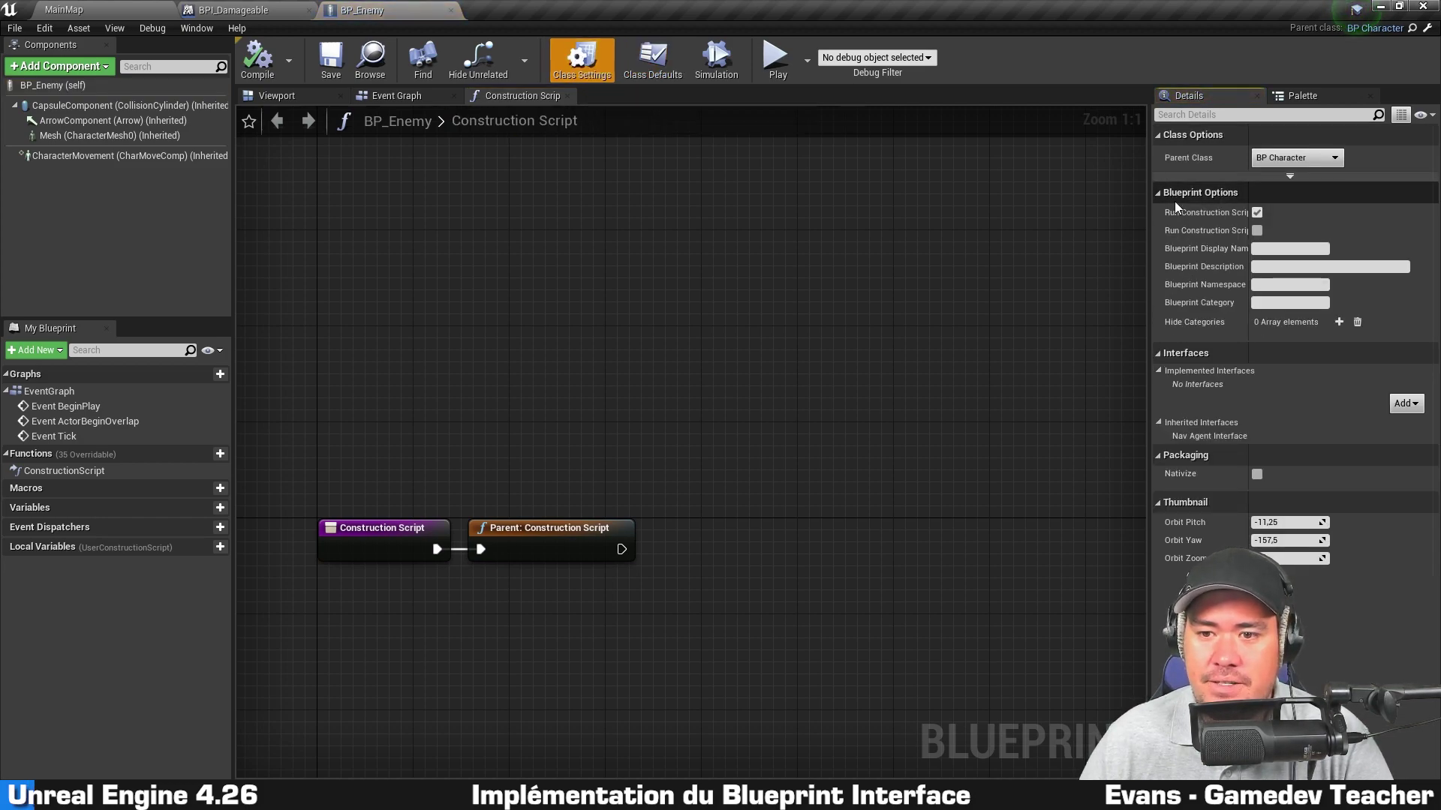
left_click(1160, 193)
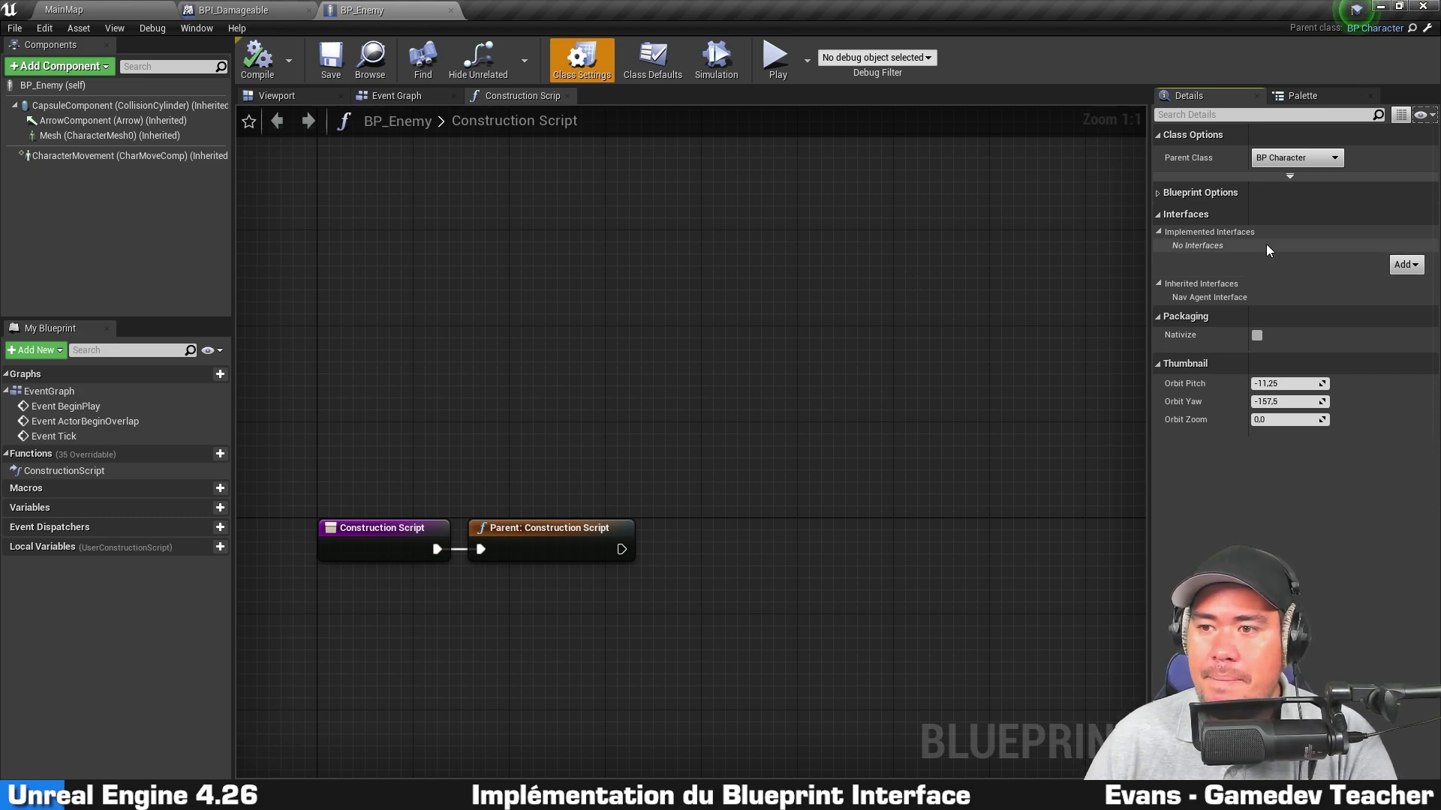
Add BPI_Damageable to BP_Enemy's interfaces and select its Affect Health function
left_click(1419, 272)
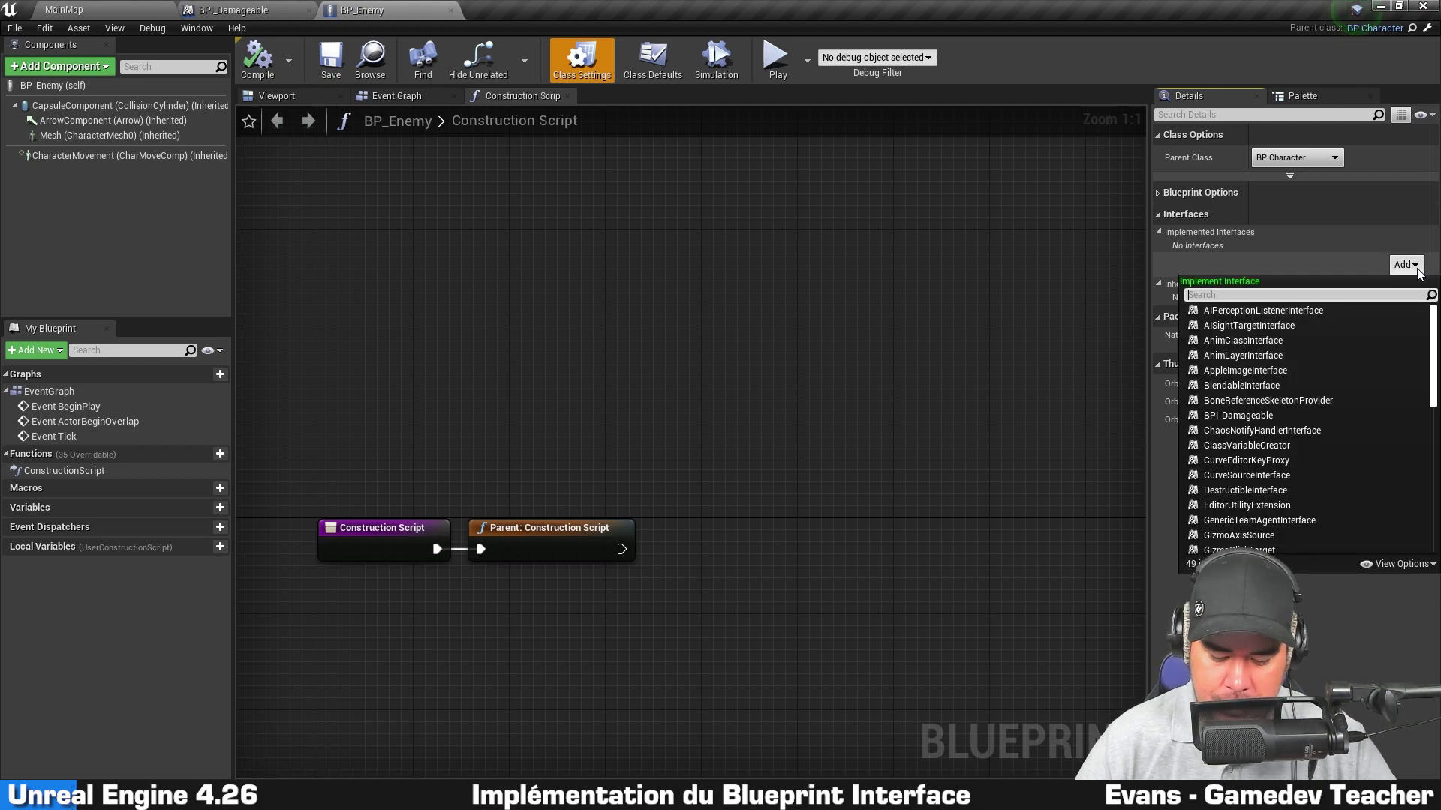
type("bpi")
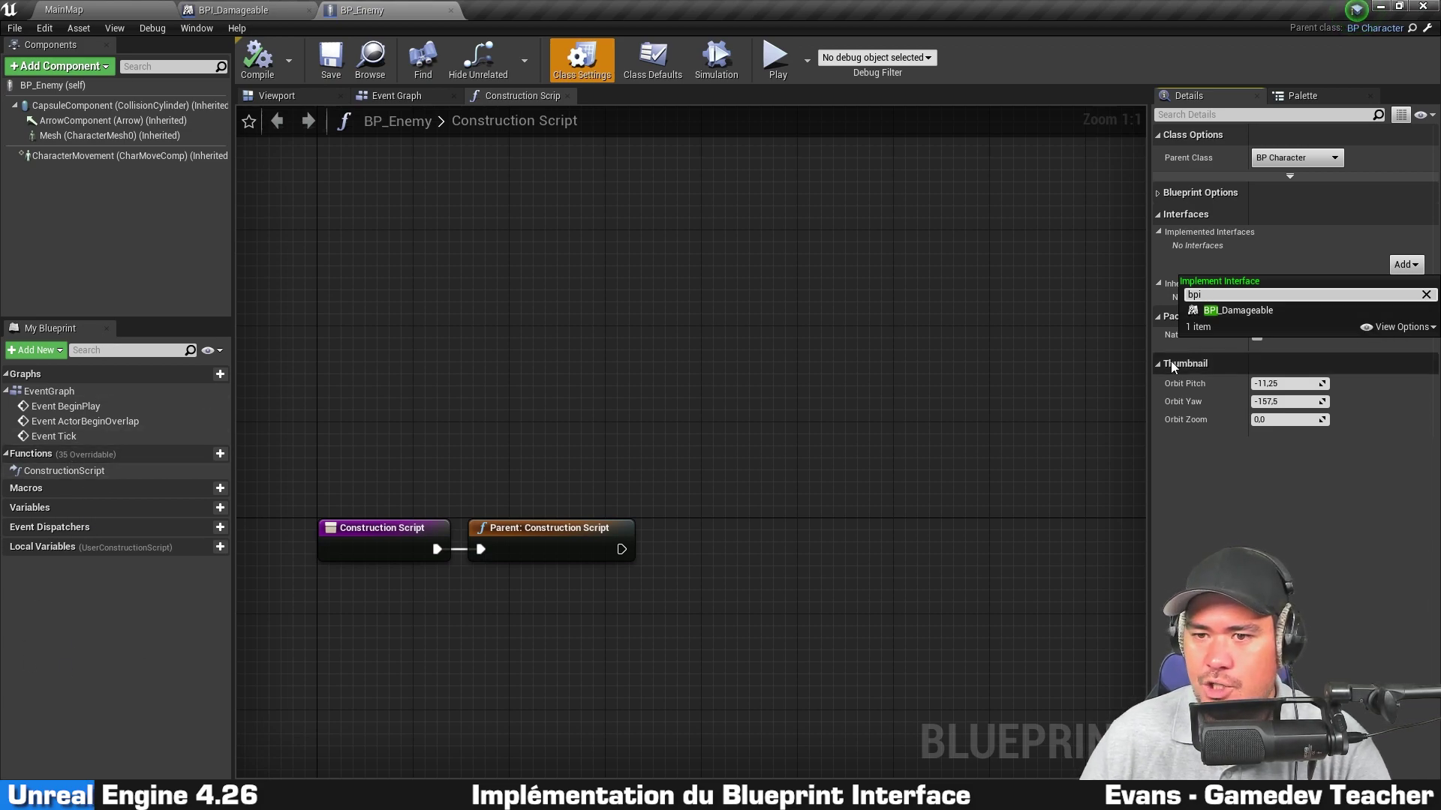
left_click(1268, 308)
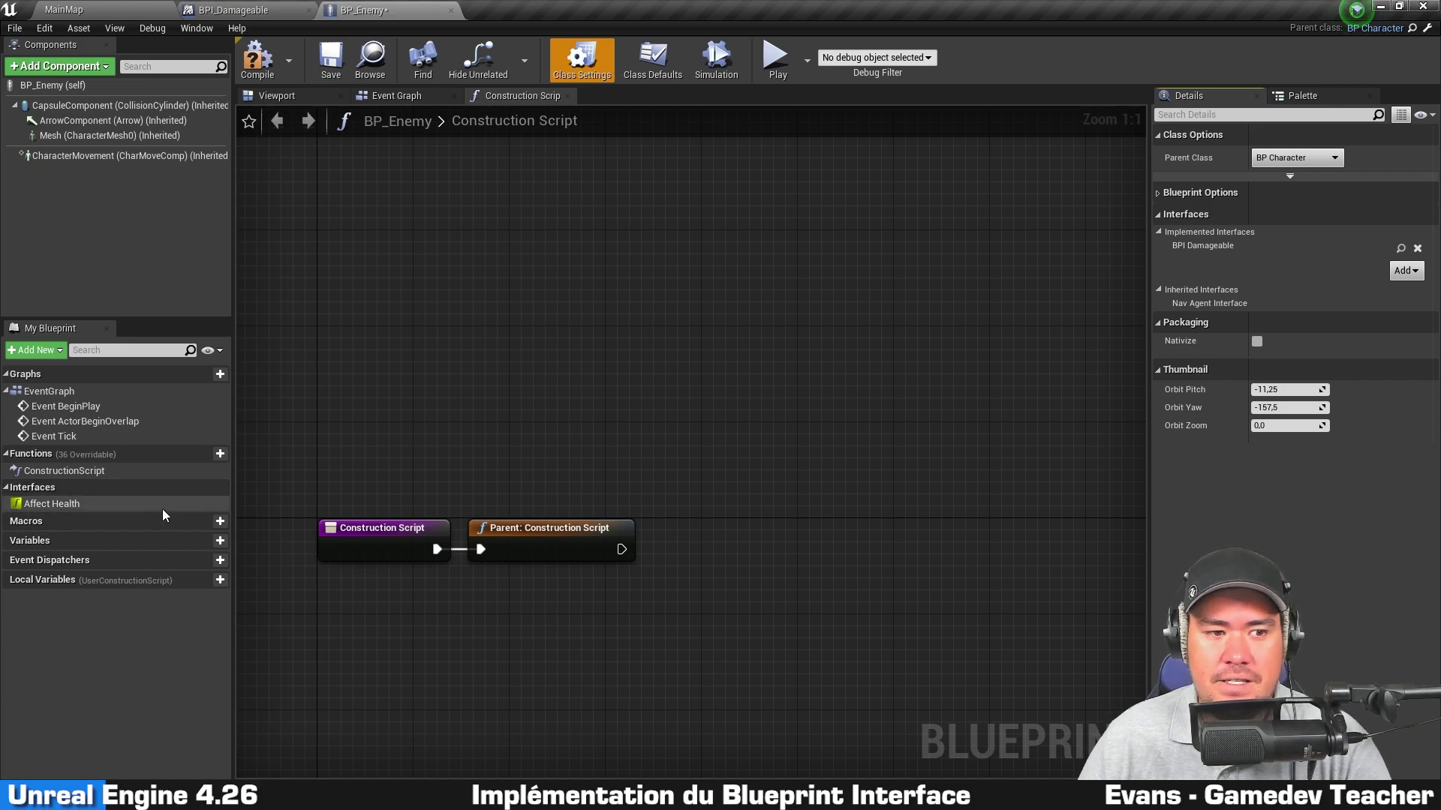
left_click(69, 506)
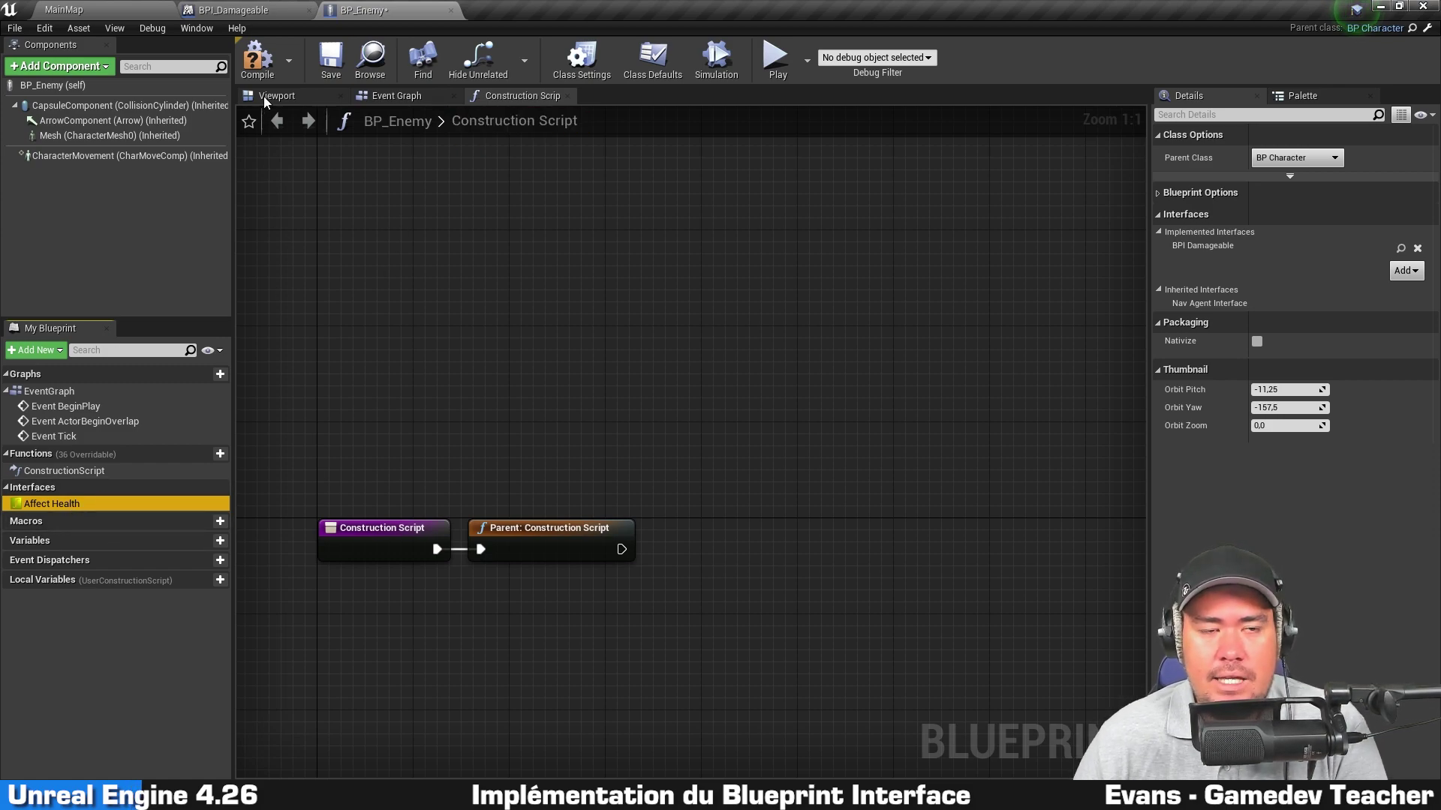
Compile BP_Enemy and implement the Affect Health event, placing the node in the Event Graph
left_click(256, 75)
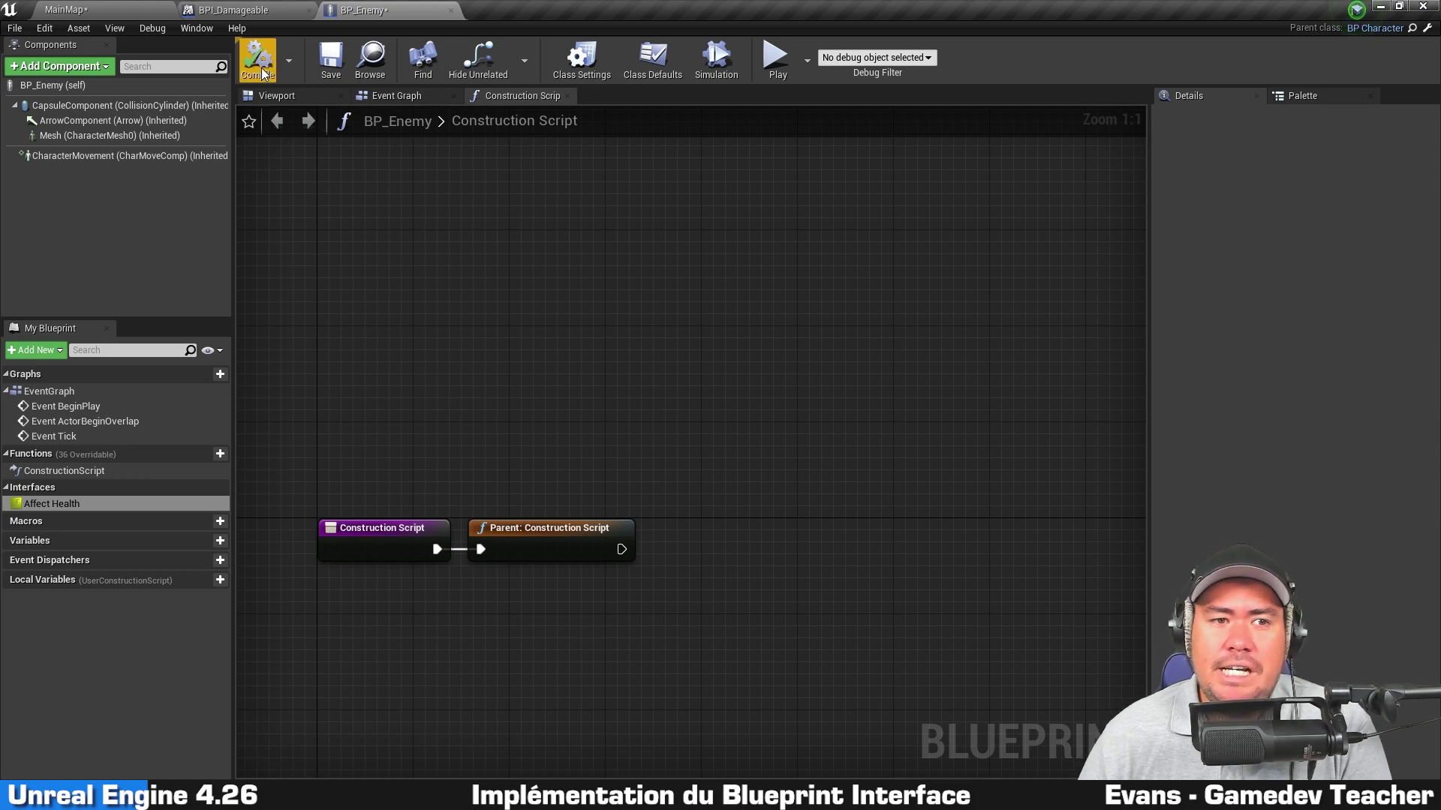
right_click(78, 506)
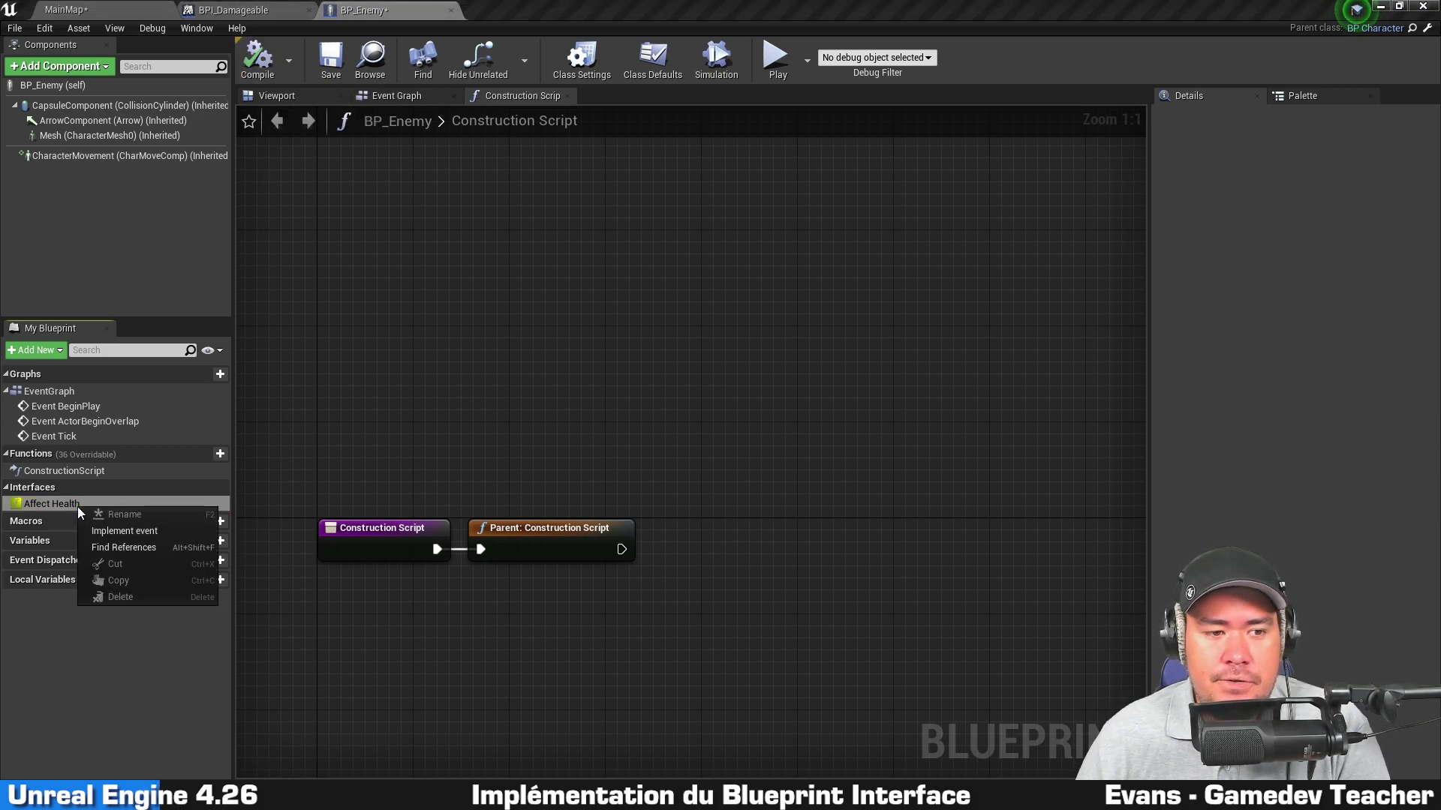
left_click(165, 531)
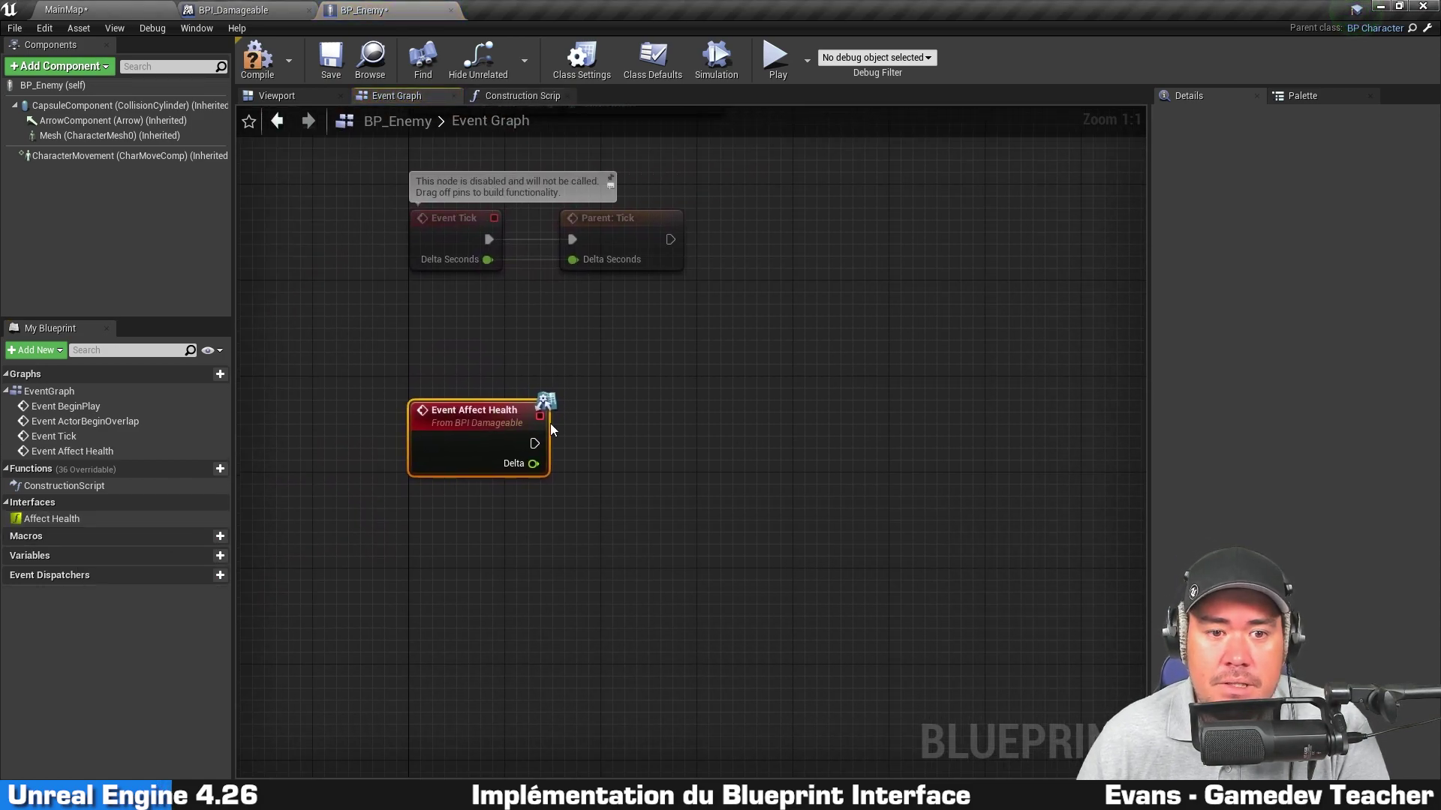
mouse_move(448, 439)
left_mouse_down()
mouse_move(496, 404)
mouse_move(447, 474)
left_mouse_up()
right_click_drag(948, 596, 888, 453)
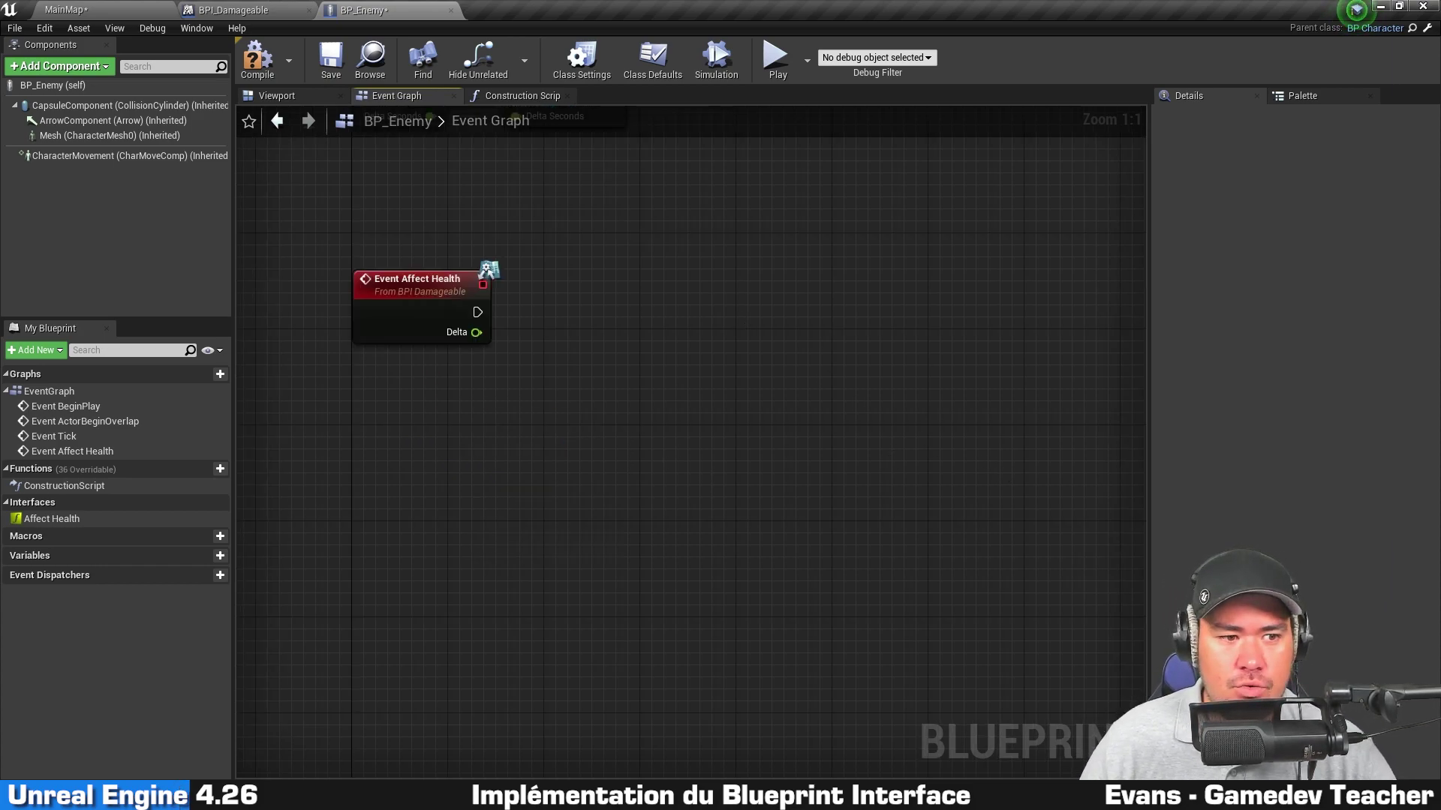
right_click_drag(739, 323, 686, 326)
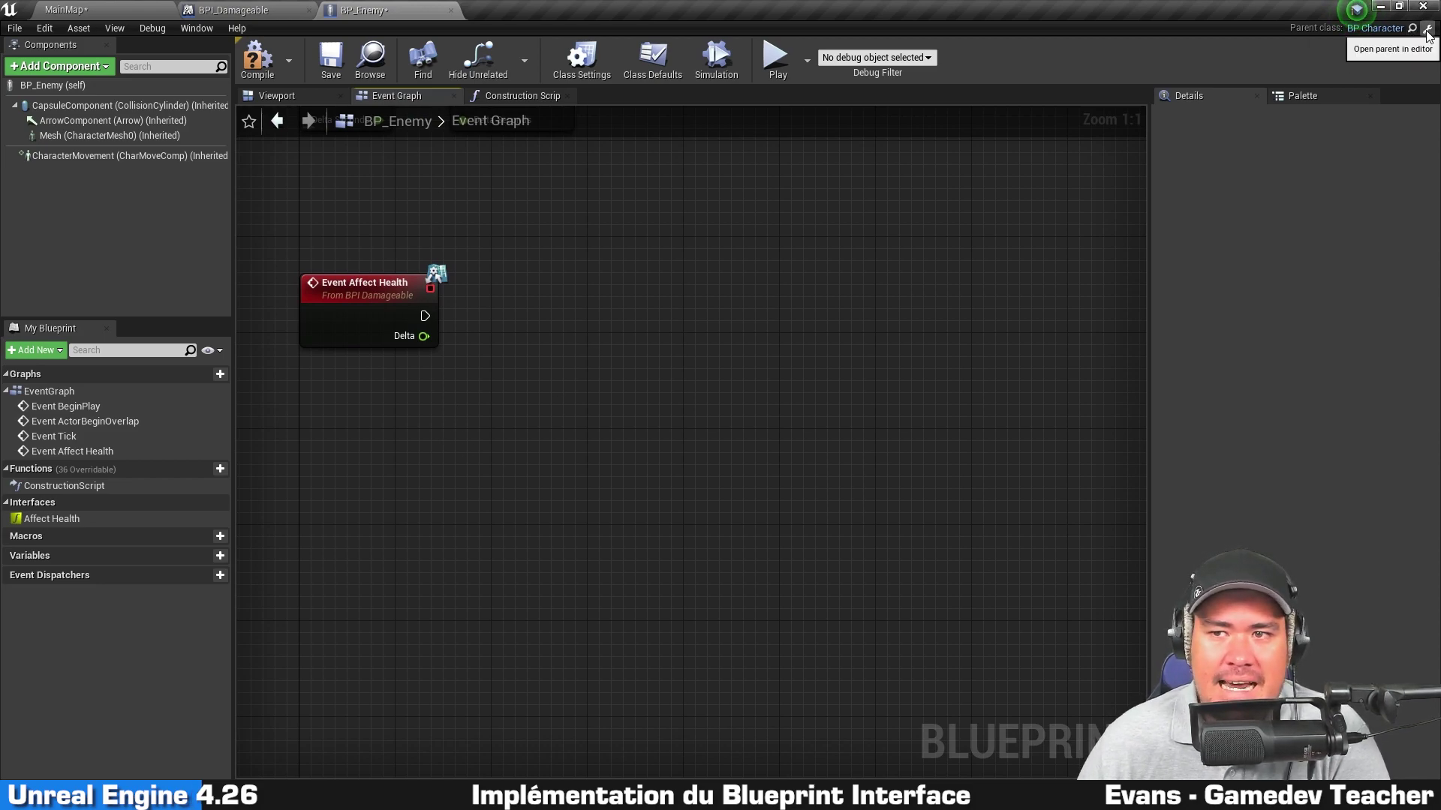
Check the Update Health Points function in parent class BP_Character
left_click(1357, 9)
right_click_drag(639, 478, 496, 335)
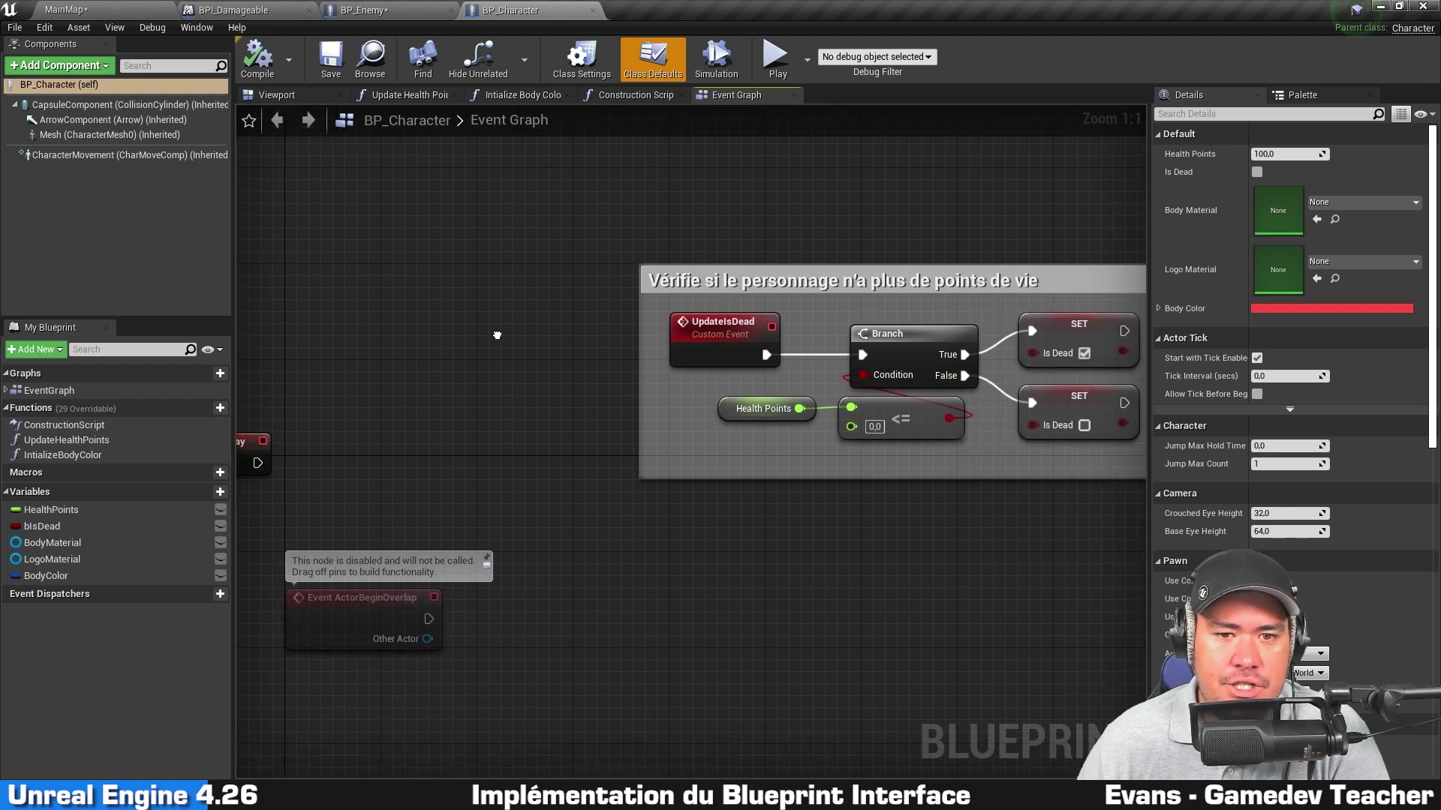
double_click(66, 440)
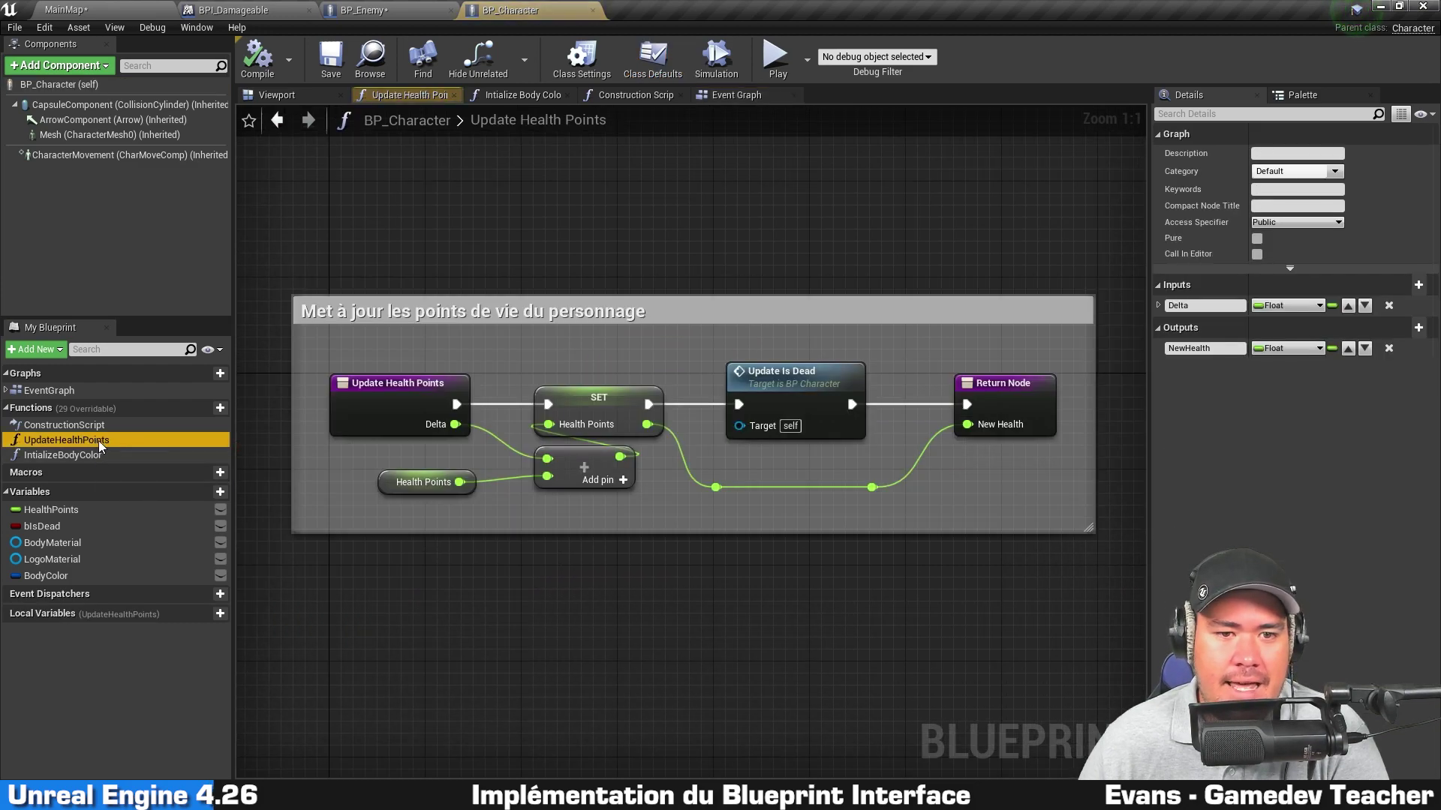
left_click(420, 10)
Add an Update Health Points call after Event Affect Health, wiring Delta into its Delta input
right_click(585, 314)
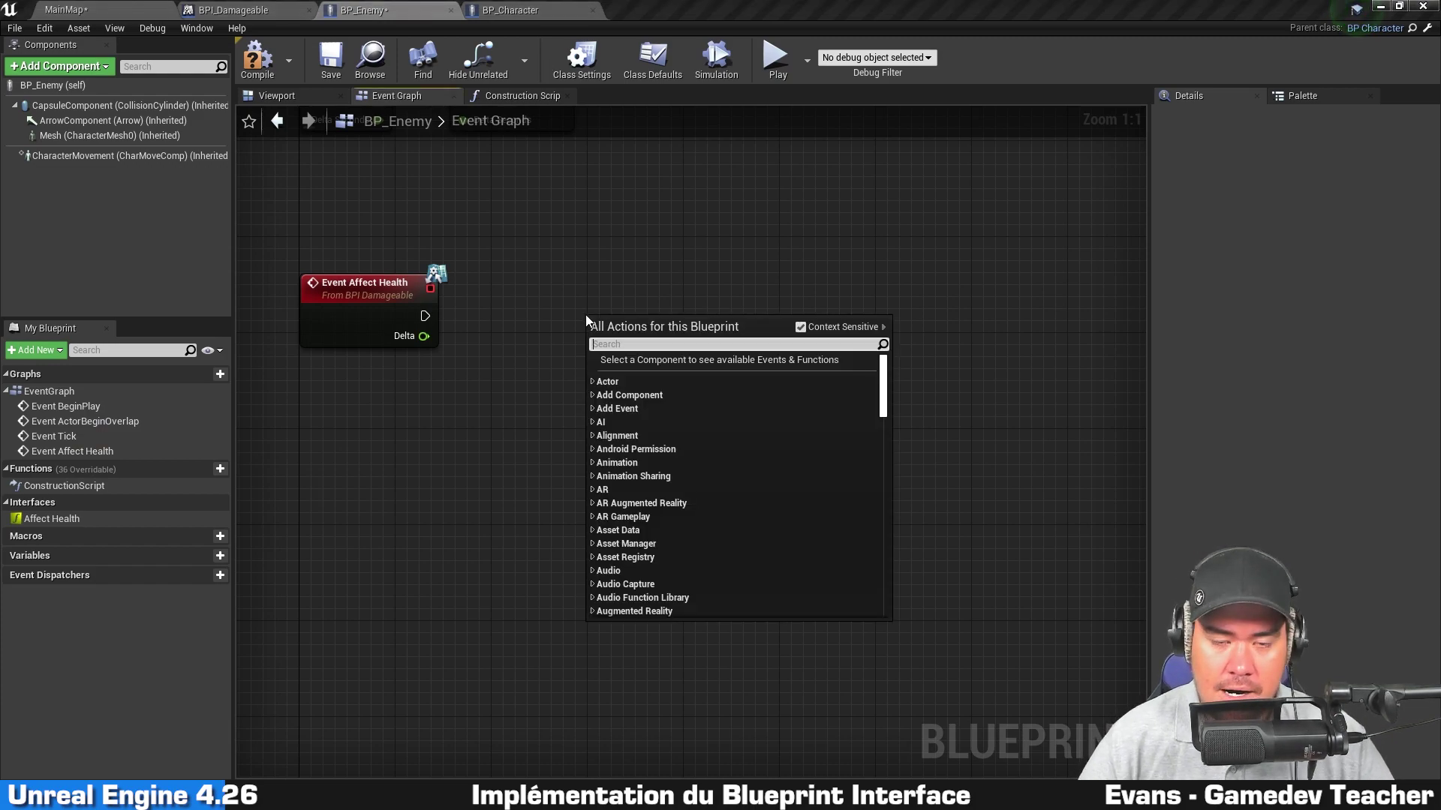
type("update health")
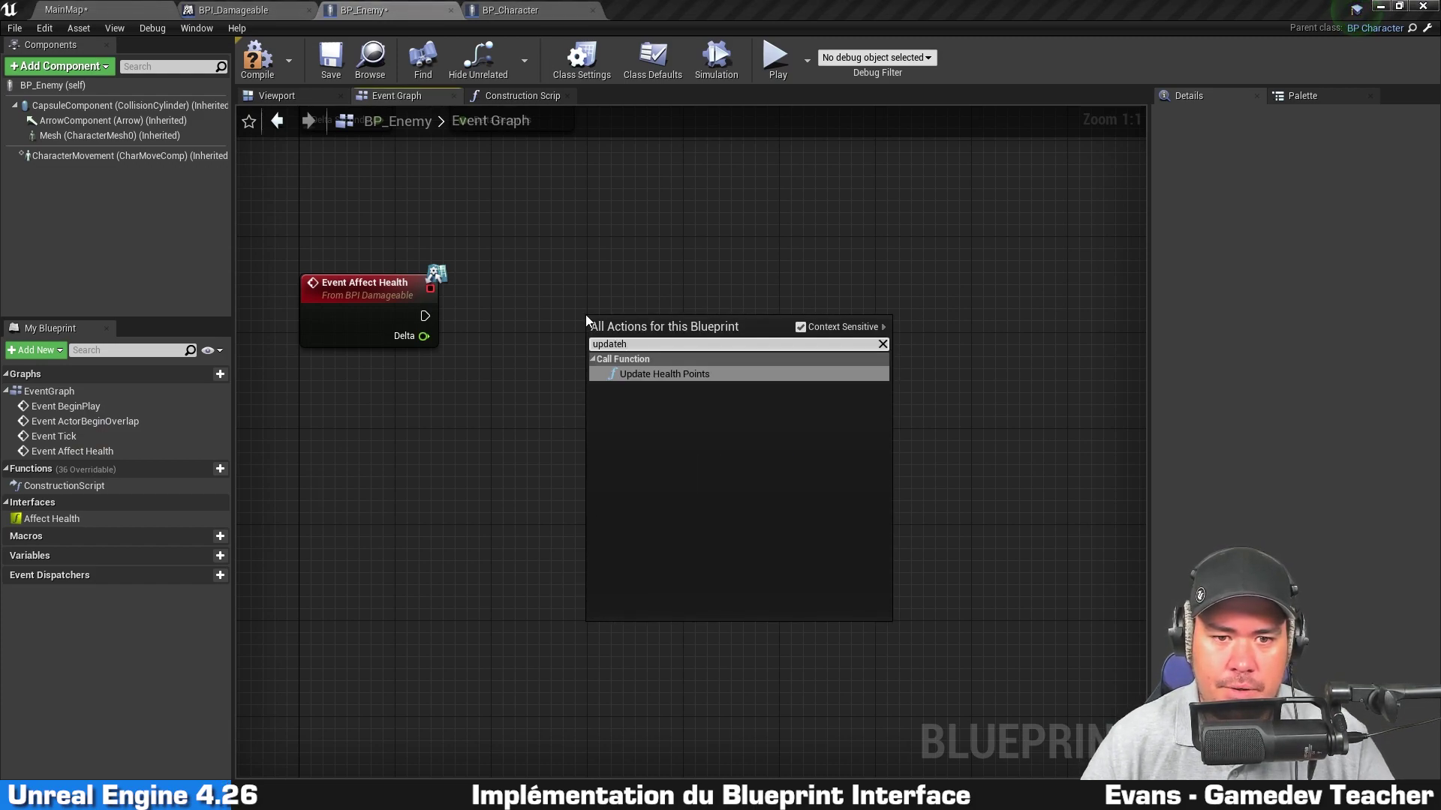
key("Return")
mouse_move(425, 316)
left_mouse_down()
mouse_move(598, 351)
mouse_move(596, 288)
left_mouse_up()
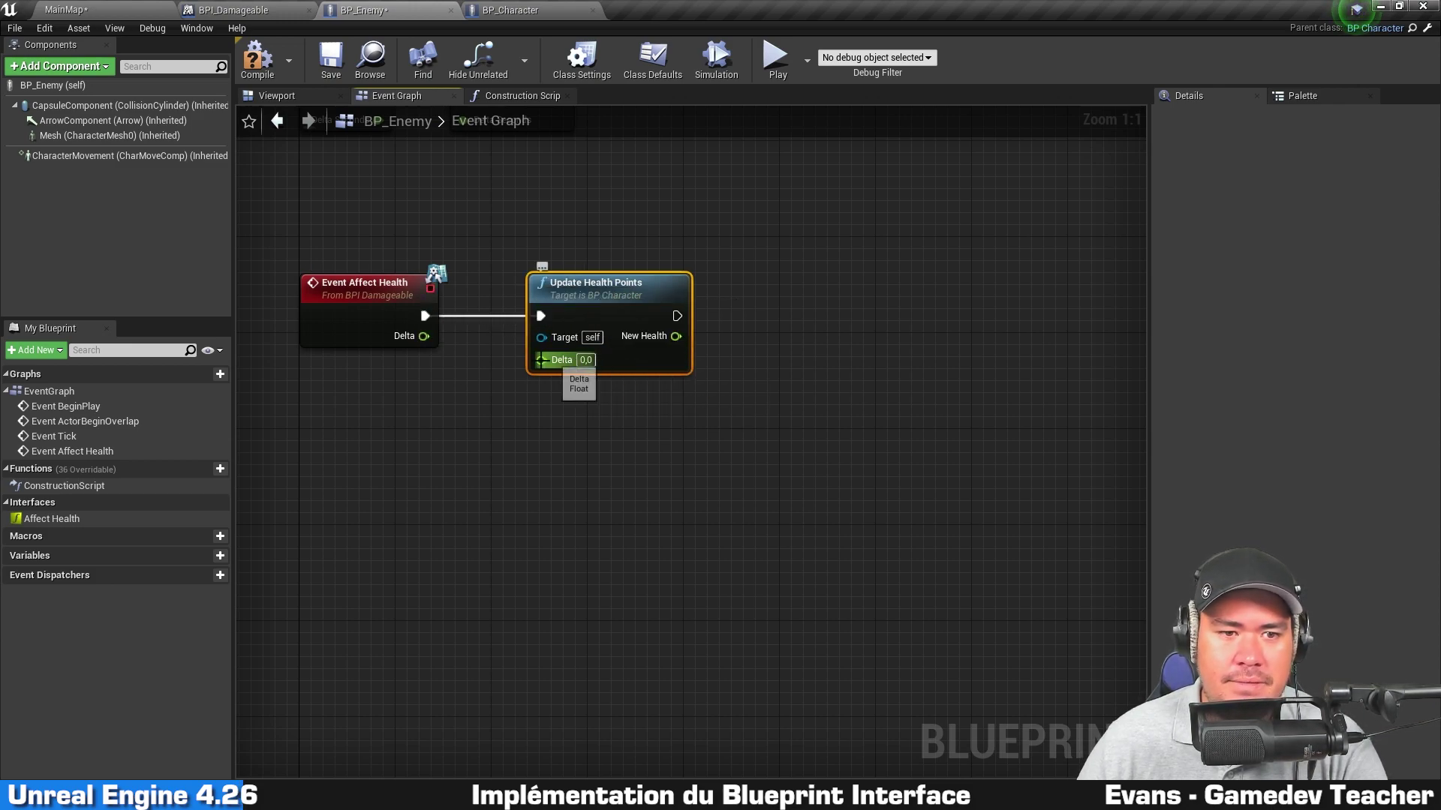
left_click_drag(399, 342, 541, 360)
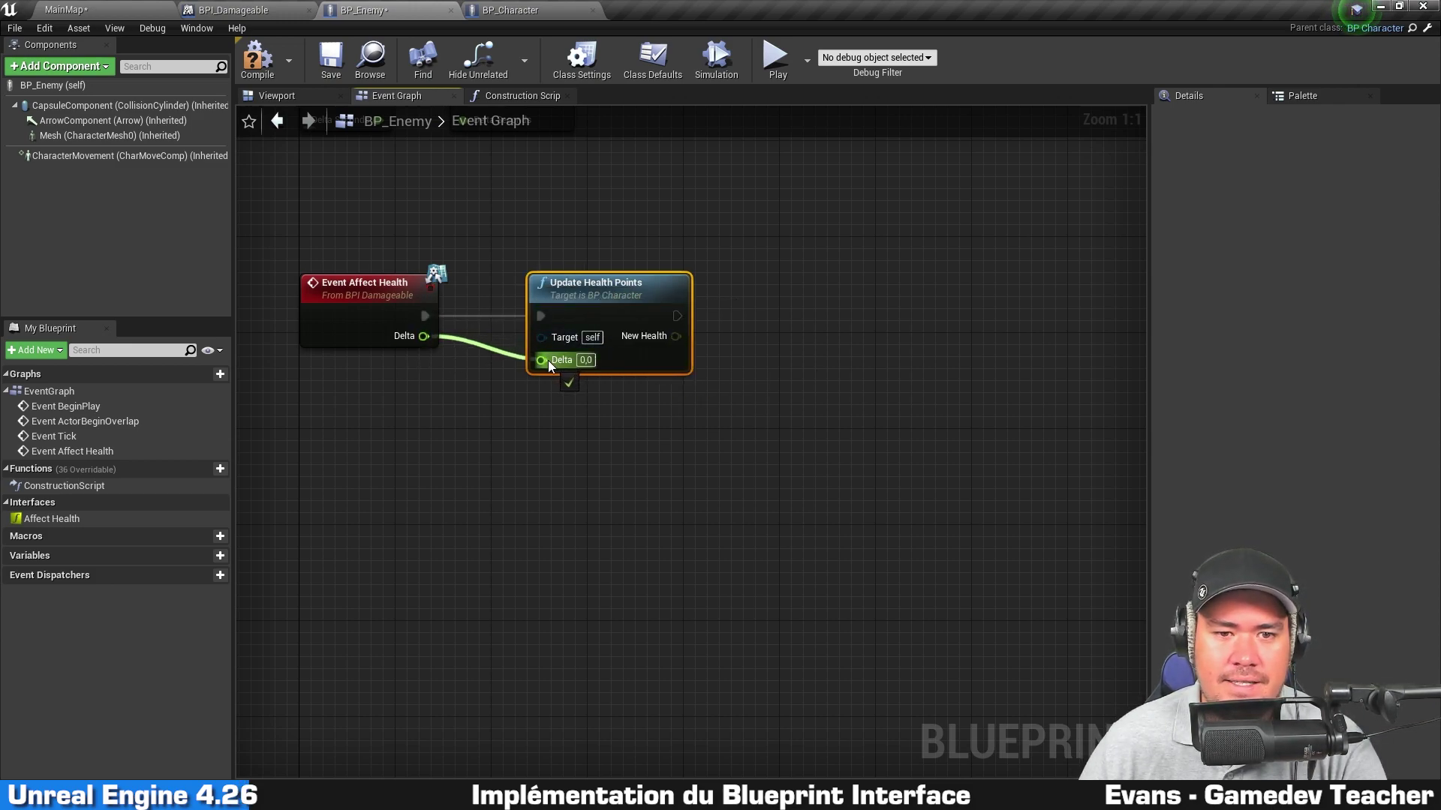
mouse_move(649, 360)
left_mouse_down()
mouse_move(601, 360)
mouse_move(887, 359)
left_mouse_up()
left_click(839, 334)
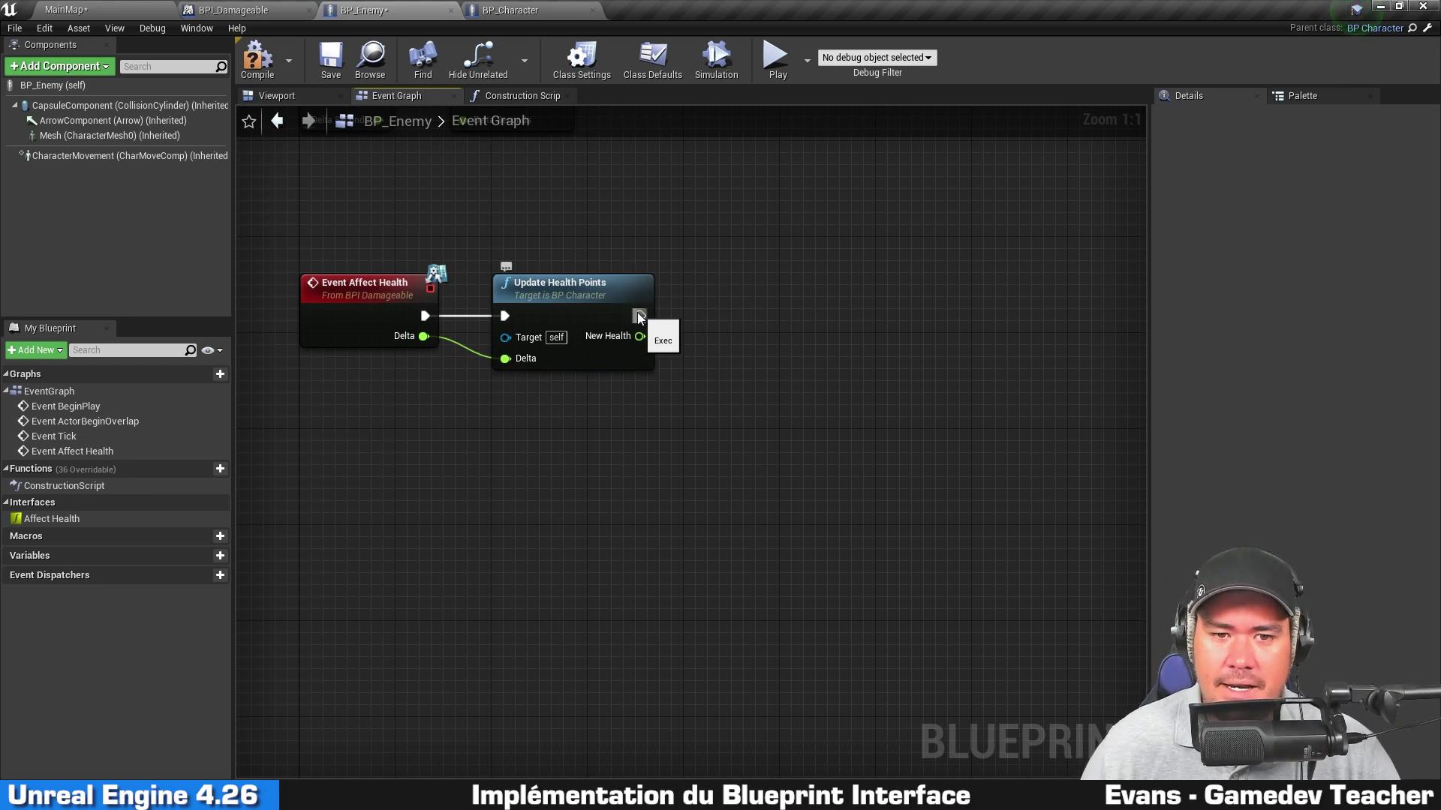
Add a Print String after Update Health Points, feeding New Health into In String via a conversion
left_click_drag(641, 316, 805, 290)
type("print")
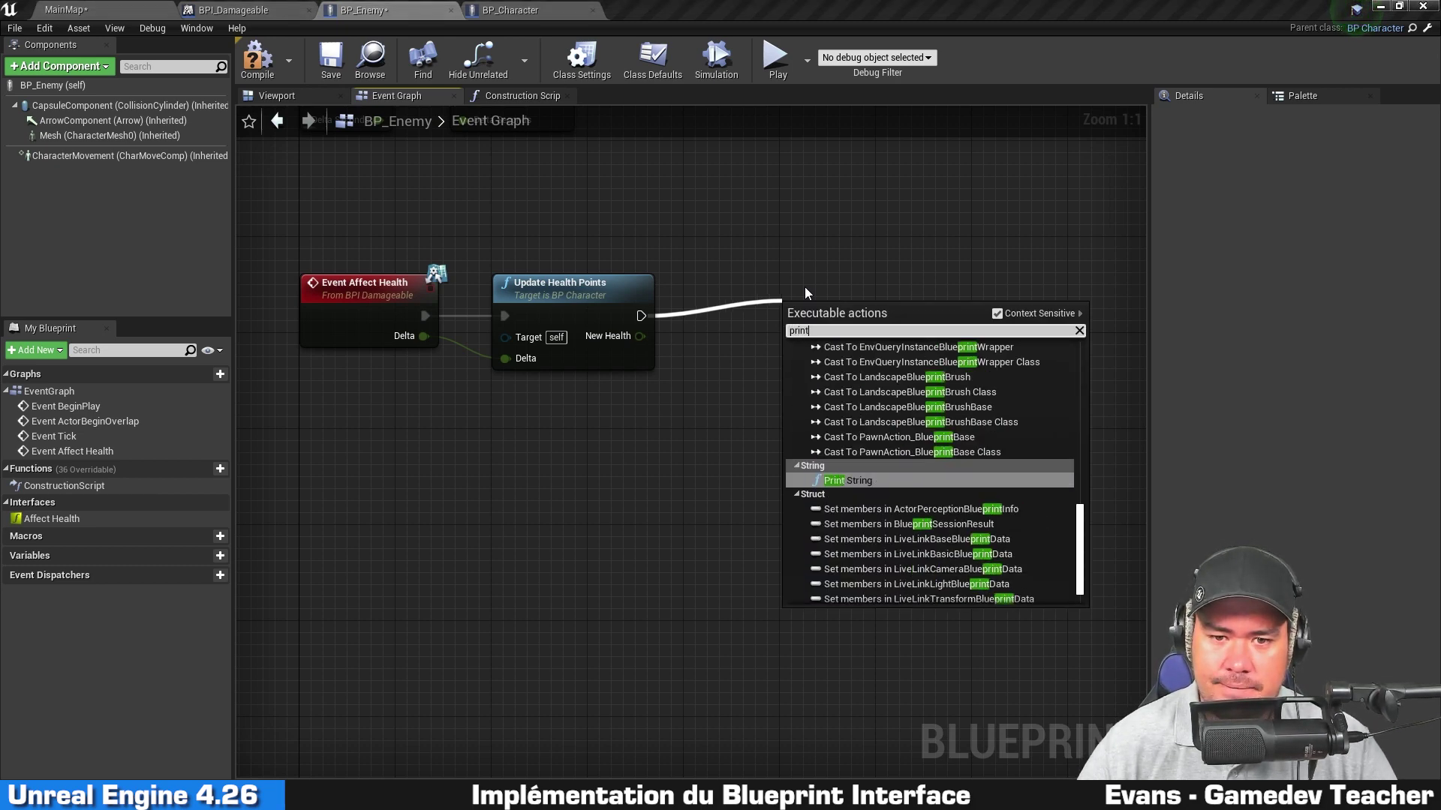
key("Return")
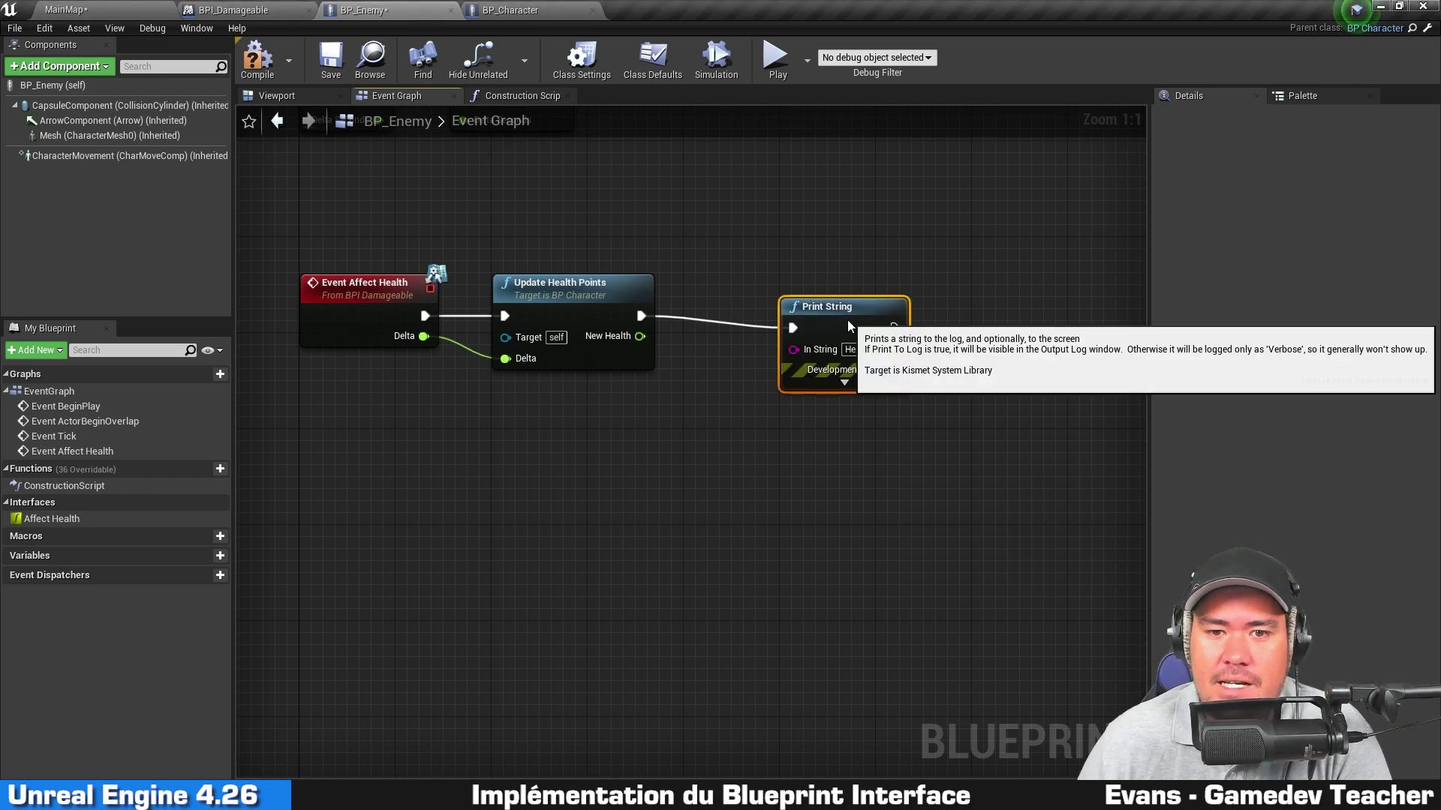
left_click_drag(845, 326, 929, 314)
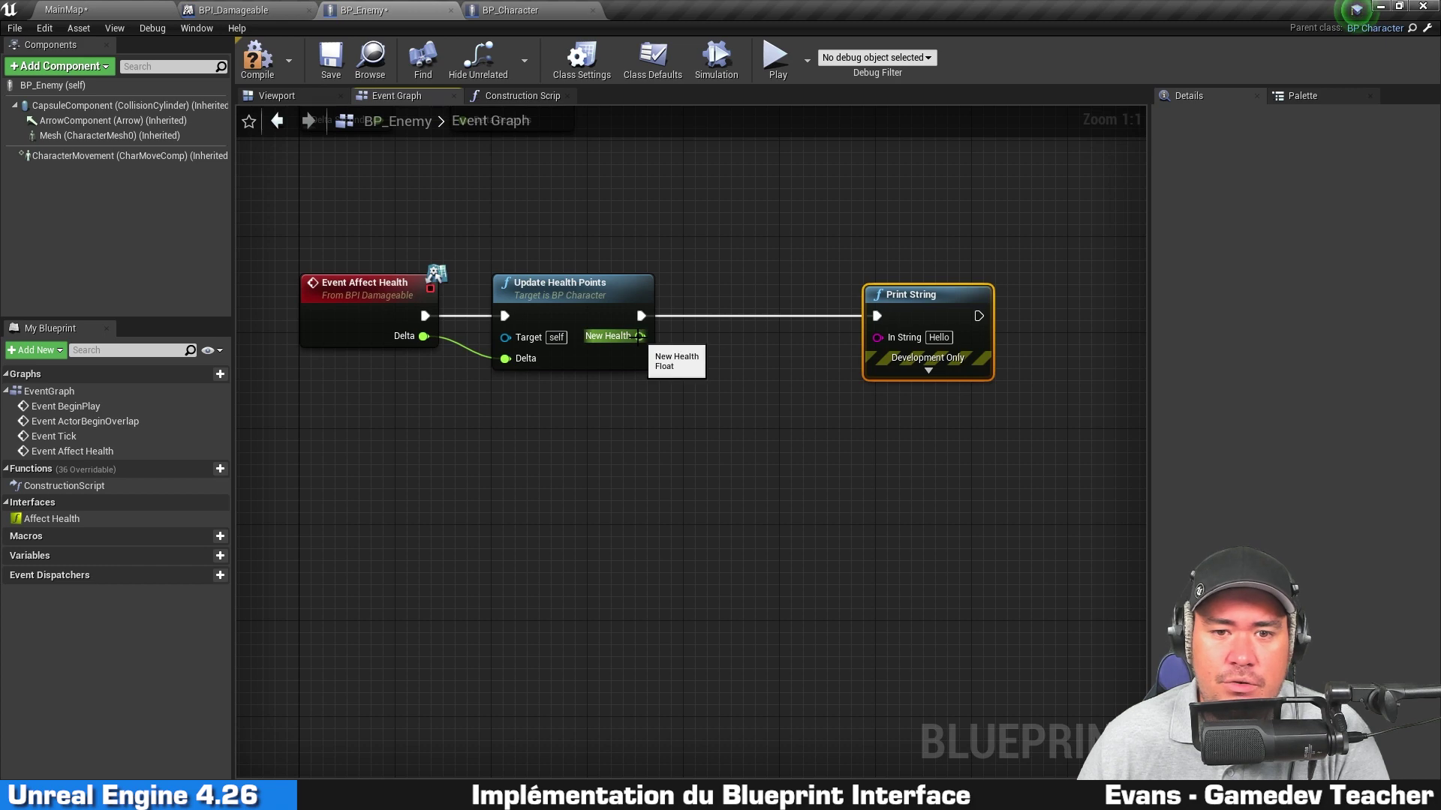
left_click_drag(639, 336, 884, 342)
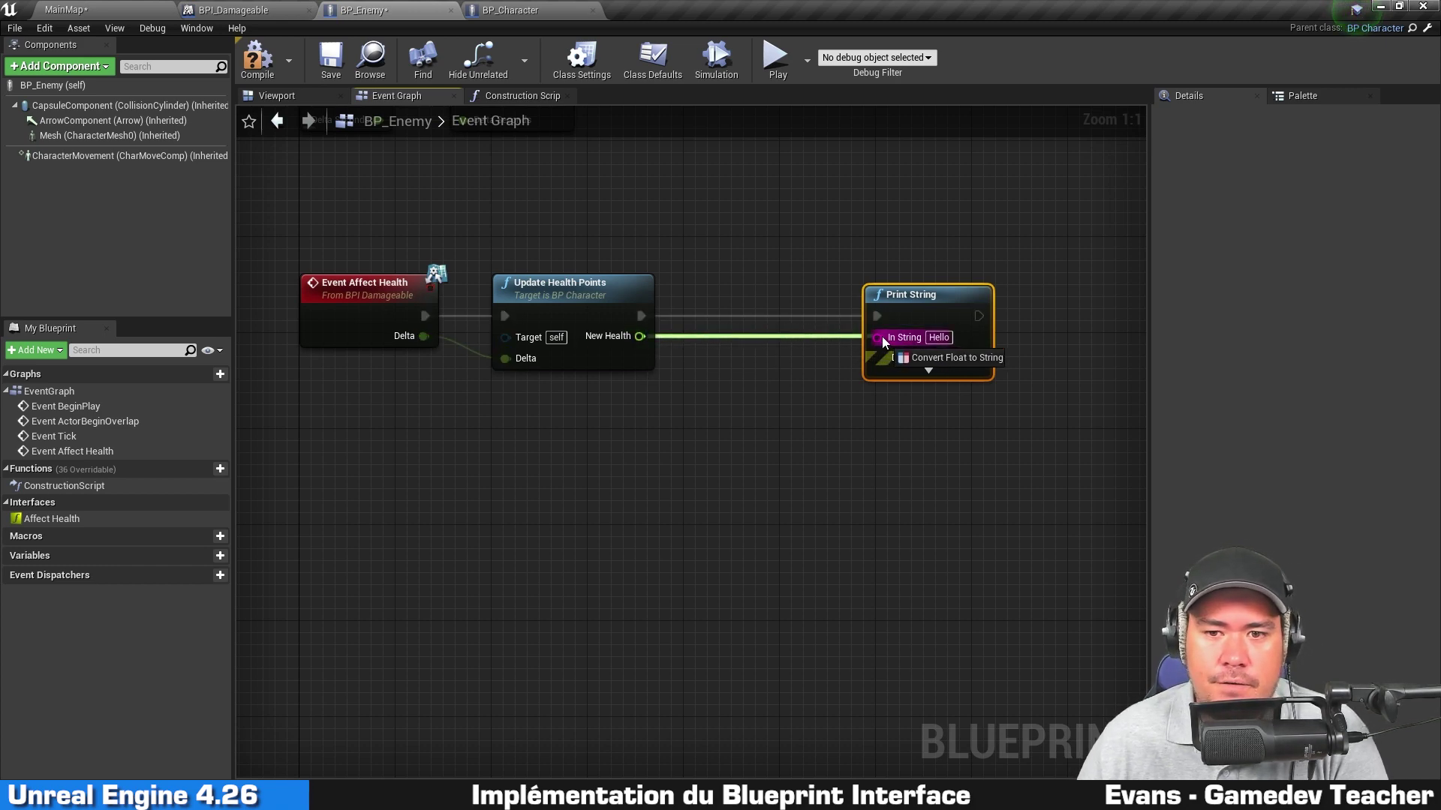
left_click_drag(884, 340, 878, 338)
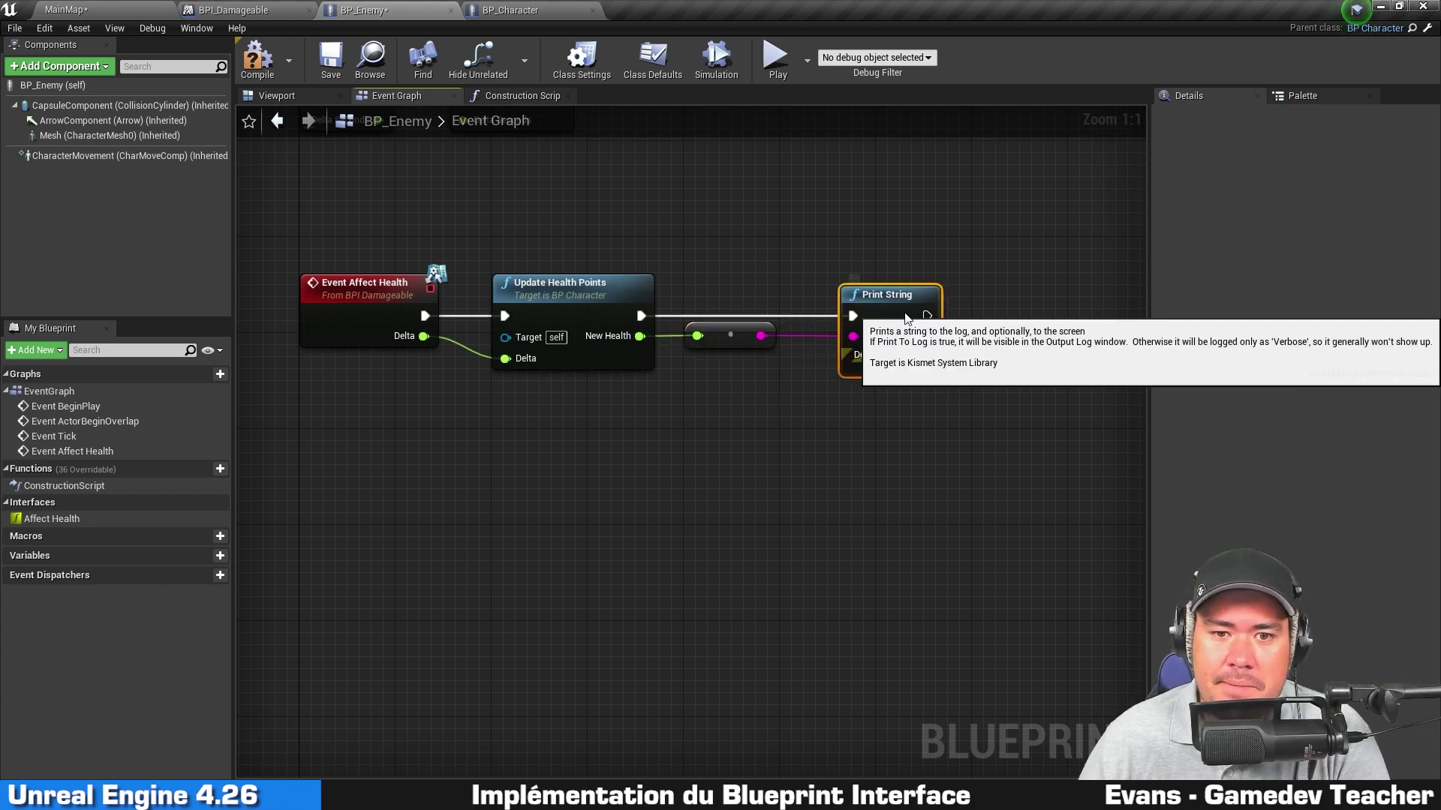
left_click_drag(904, 332, 856, 332)
left_click(730, 426)
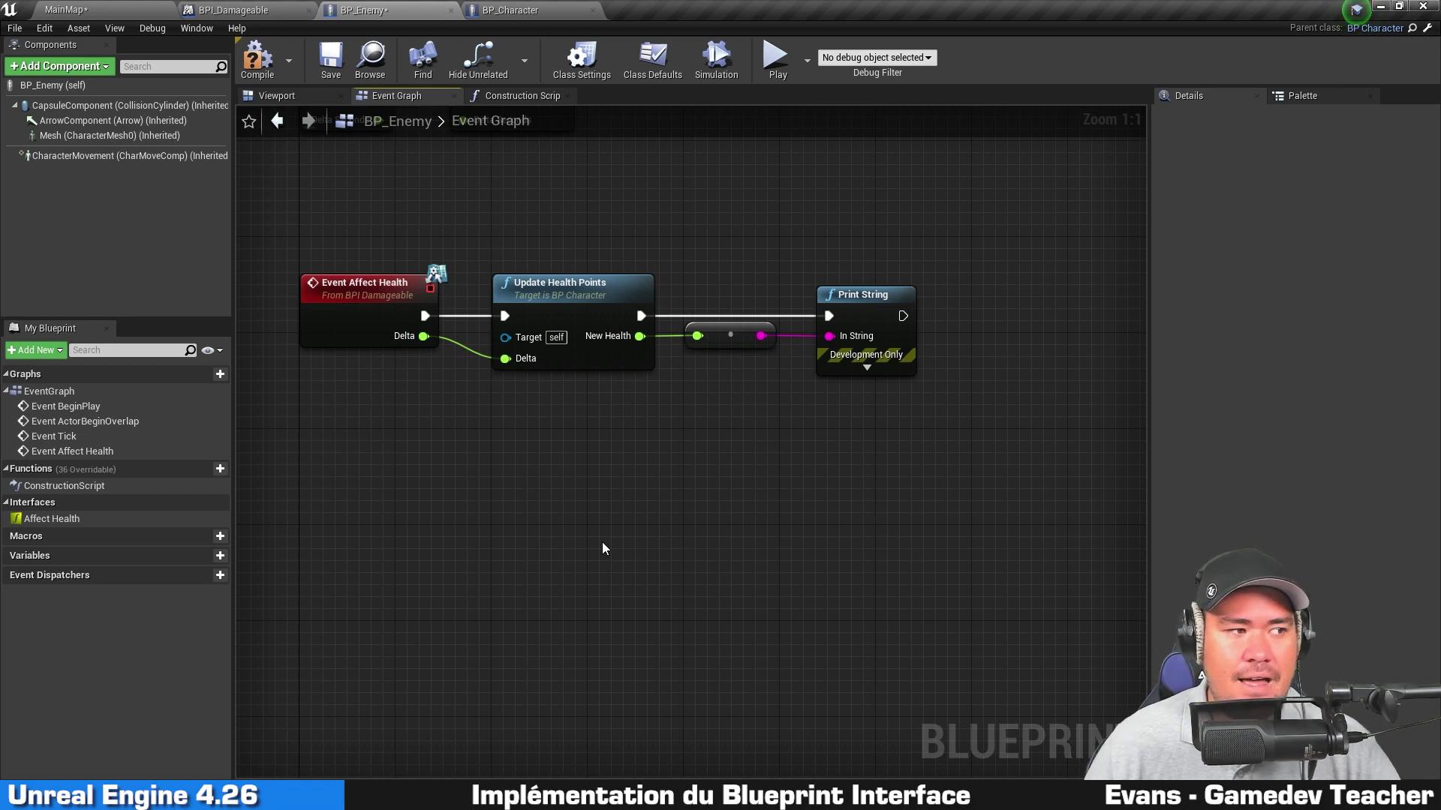
Arrange the Print String and conversion nodes neatly side by side
left_click_drag(731, 331, 802, 403)
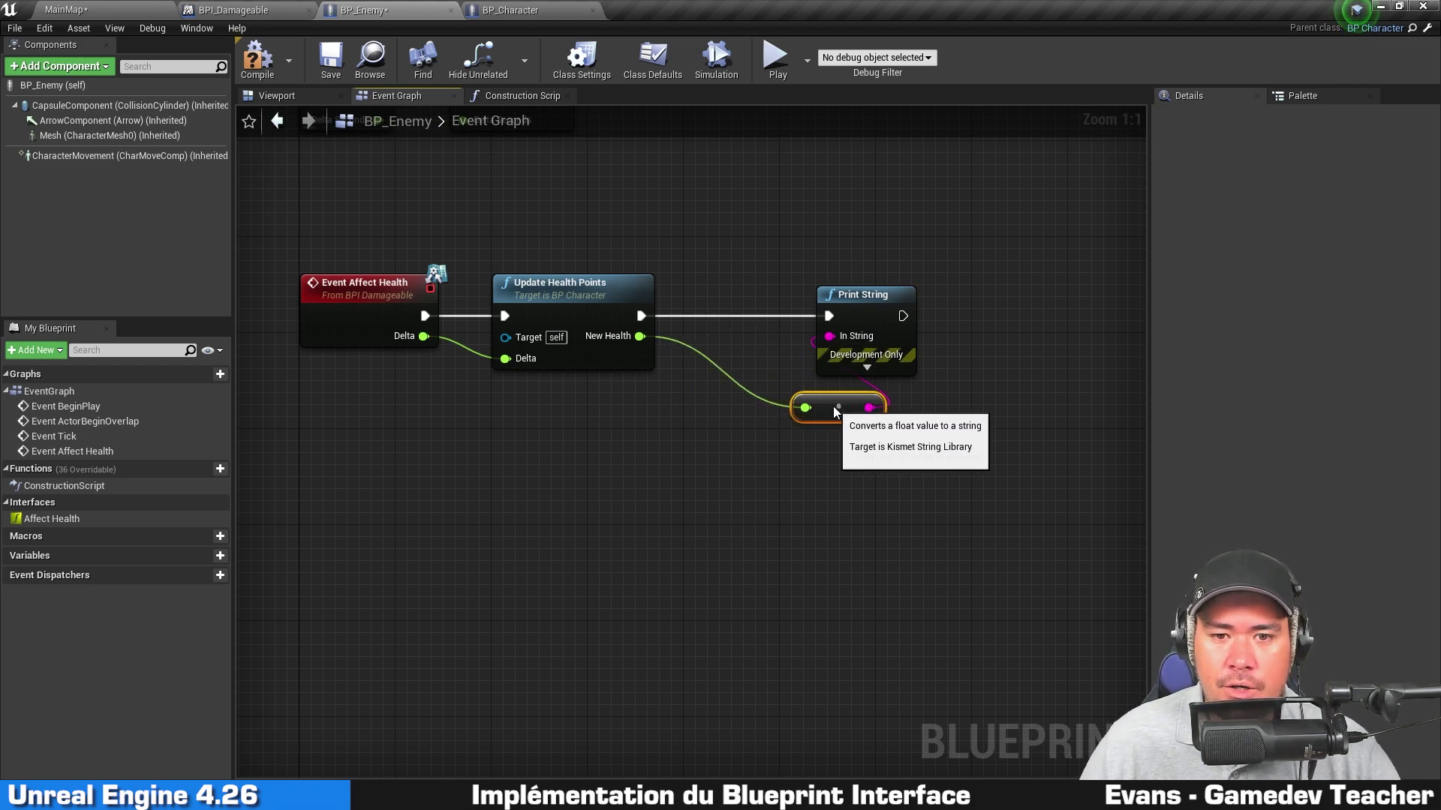
left_click_drag(851, 312, 756, 317)
left_click(663, 473)
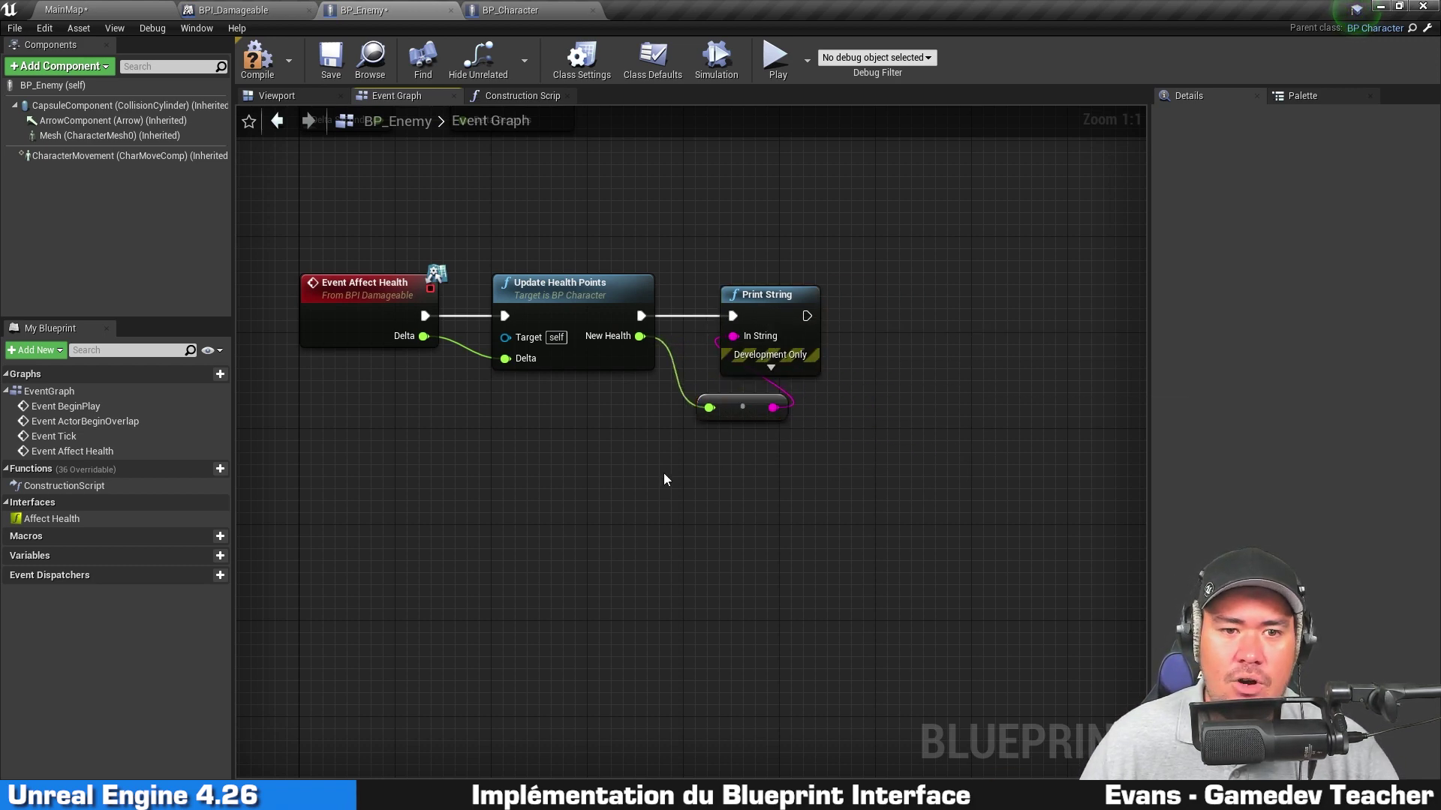
left_click(586, 289)
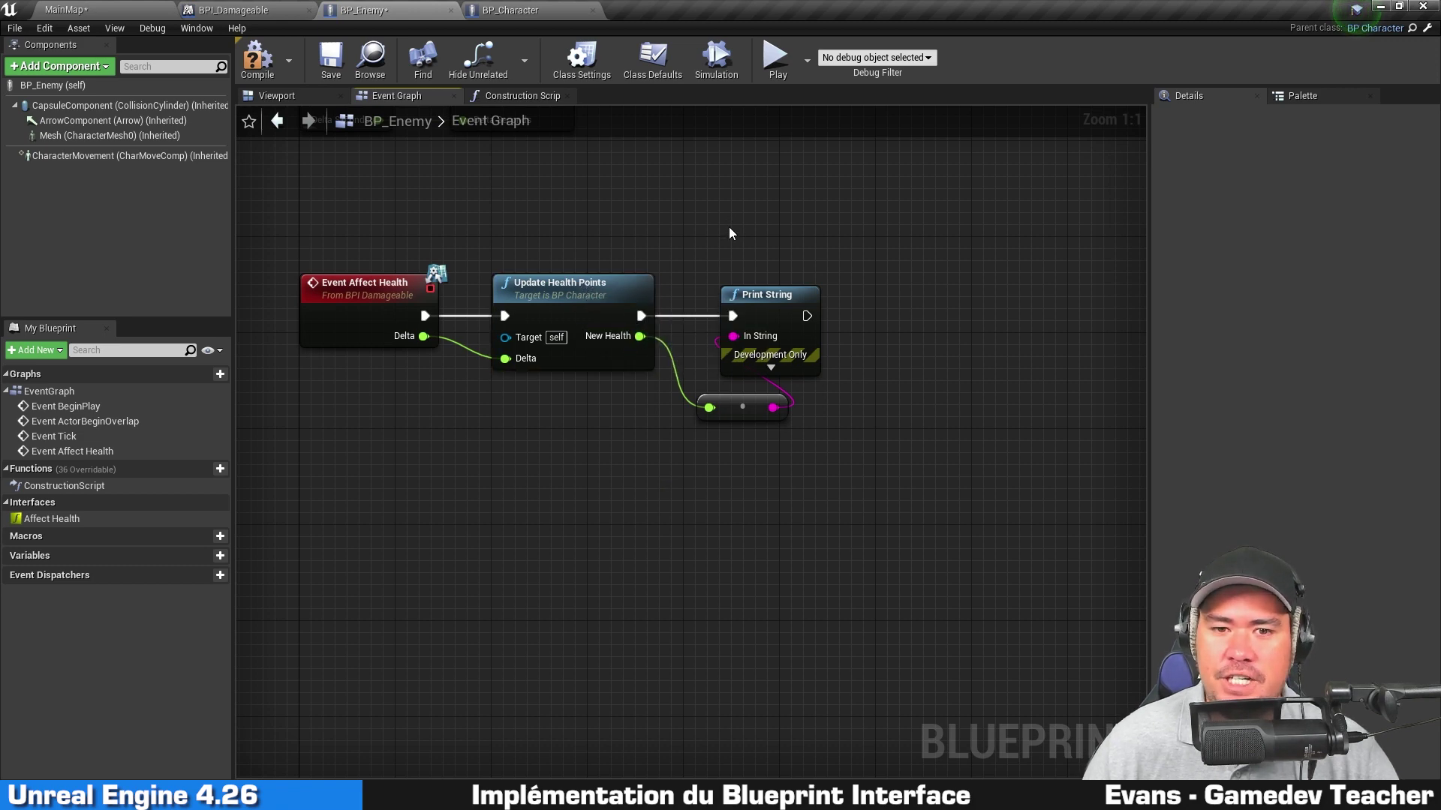
left_click_drag(728, 227, 760, 469)
left_click(761, 470)
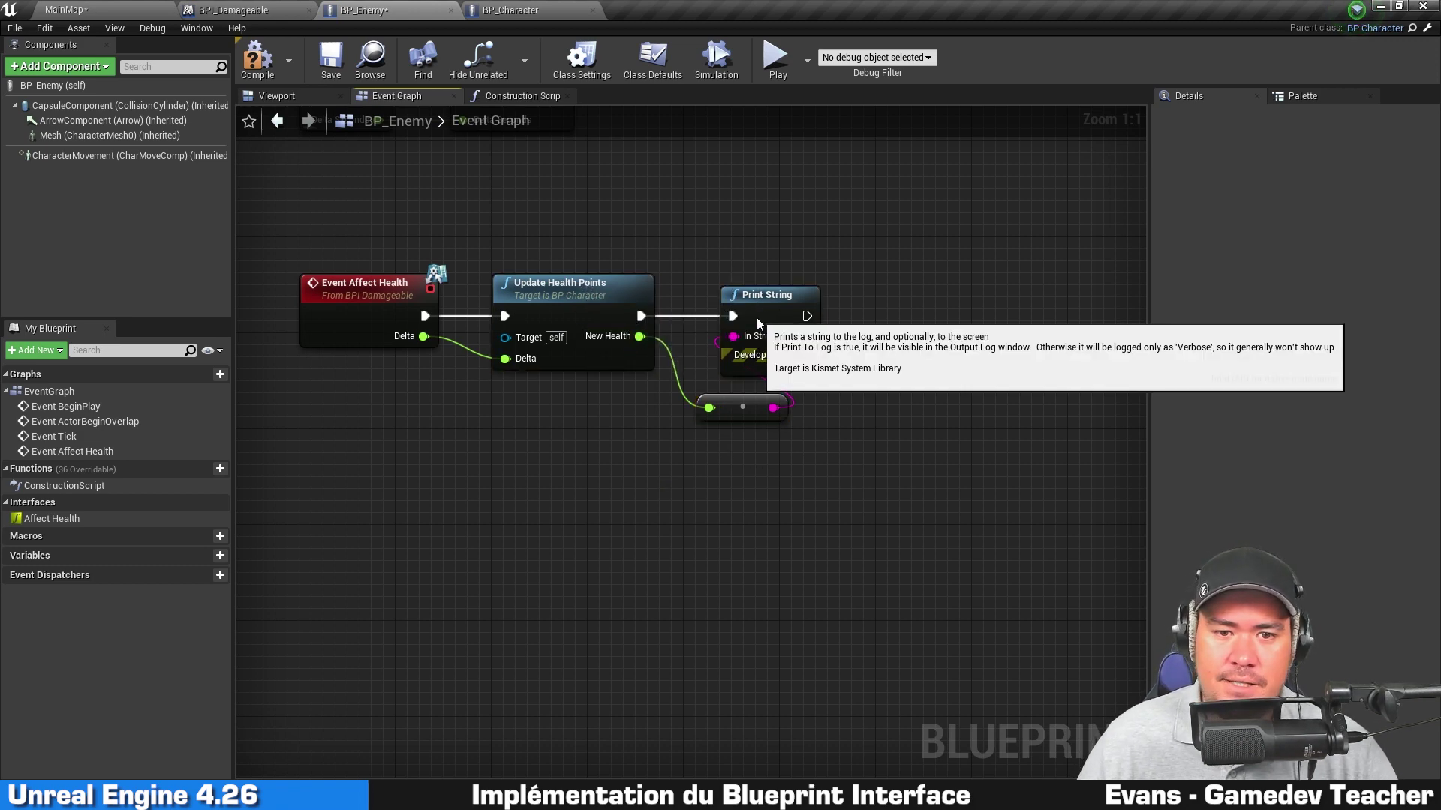
left_click_drag(756, 317, 730, 315)
left_click(536, 398)
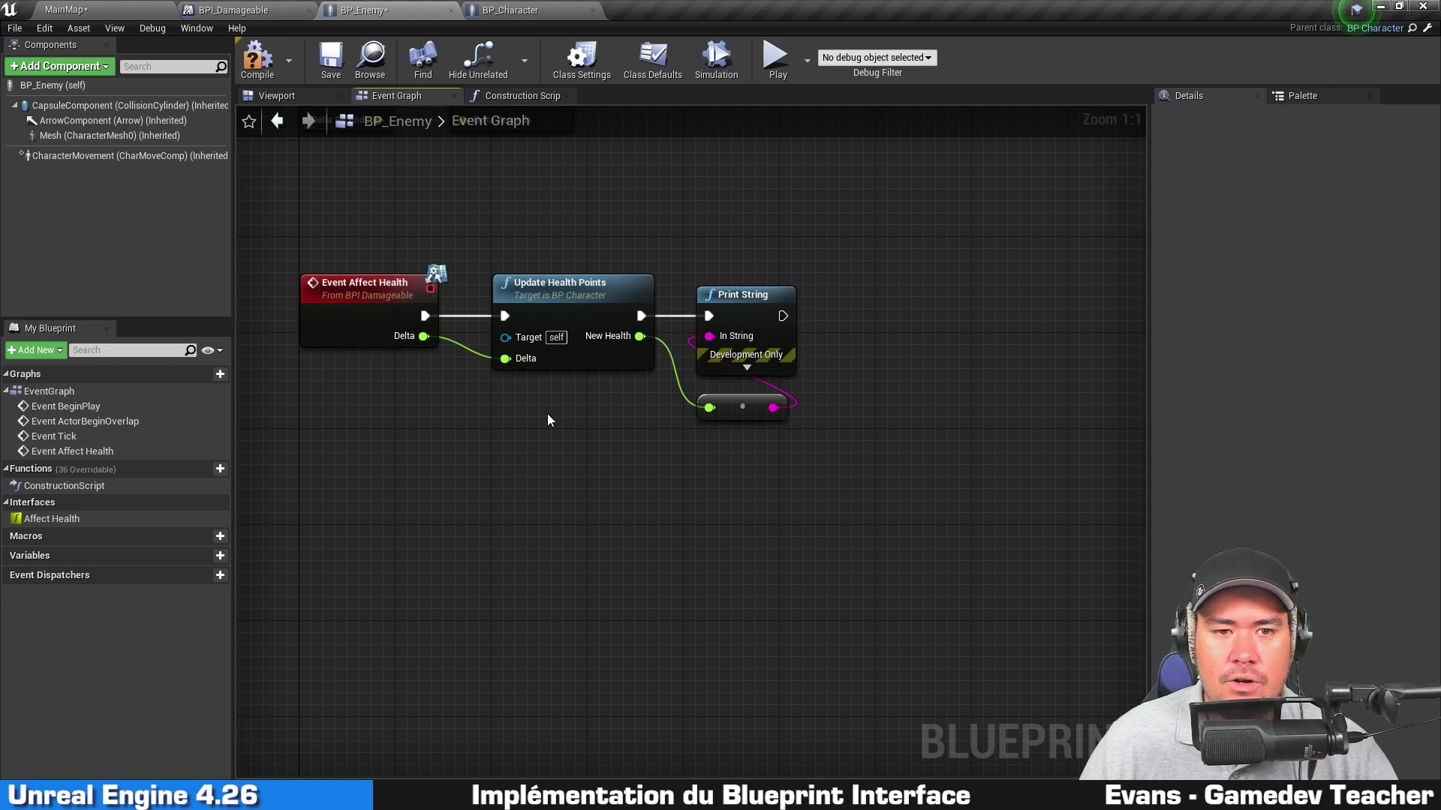
double_click(570, 293)
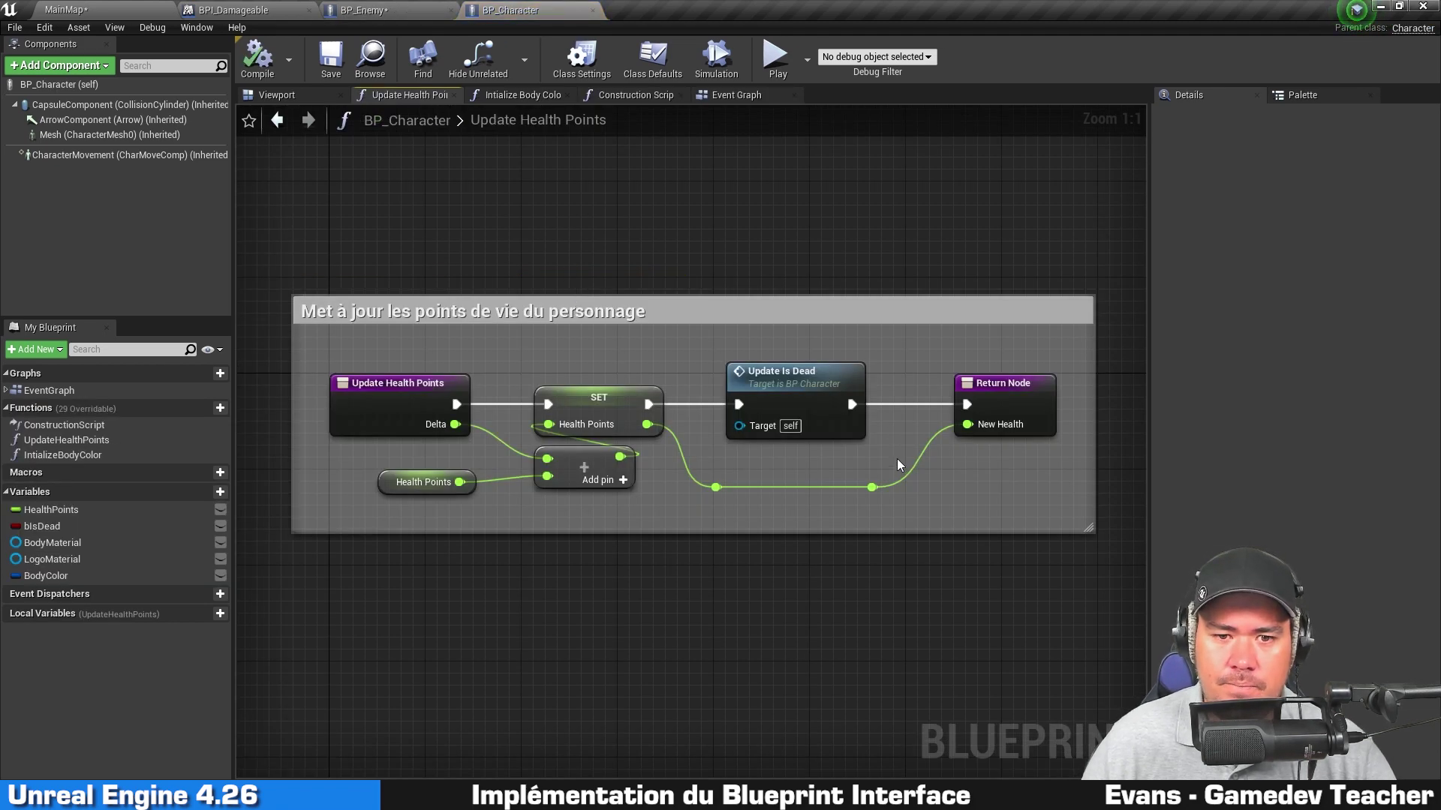
left_click(799, 390)
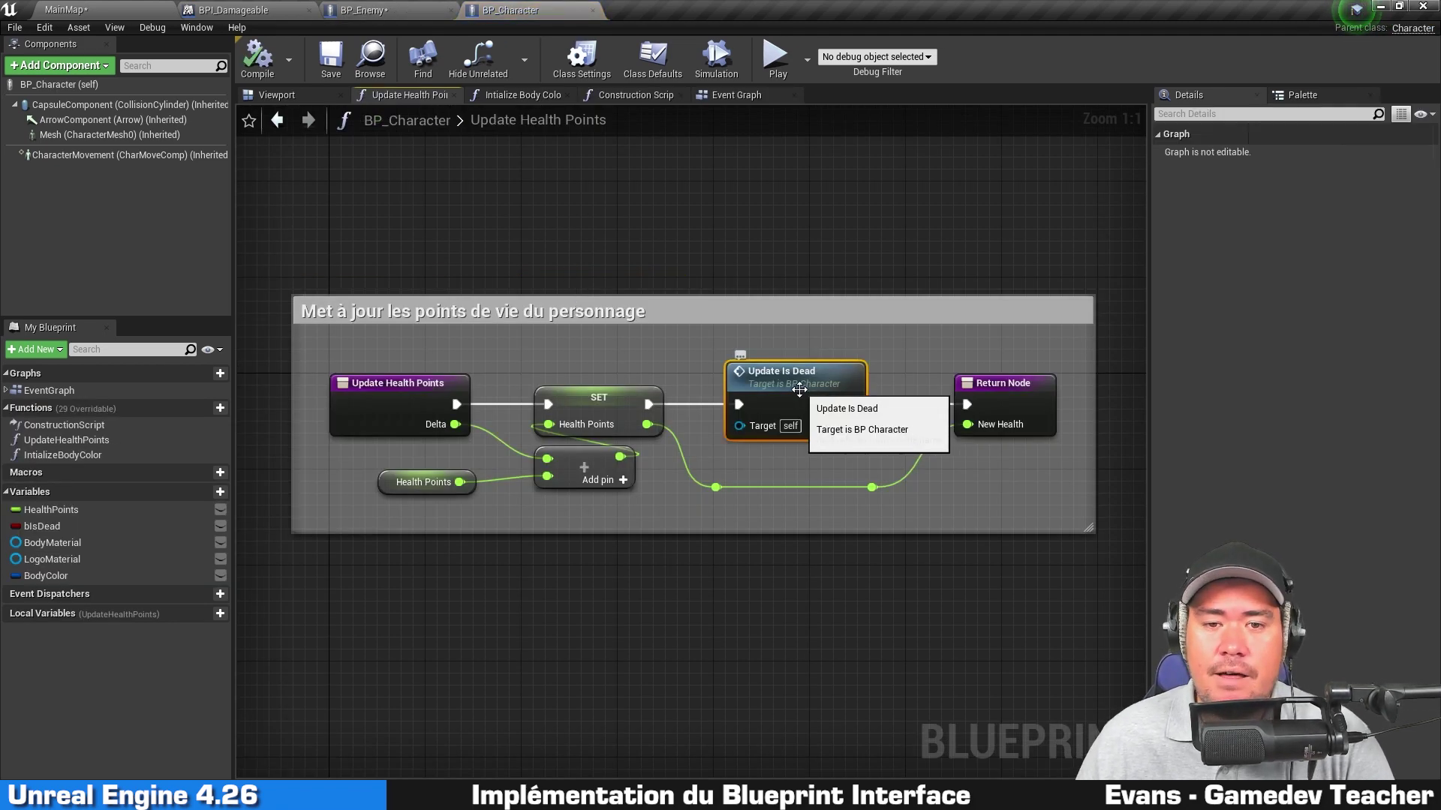
double_click(800, 390)
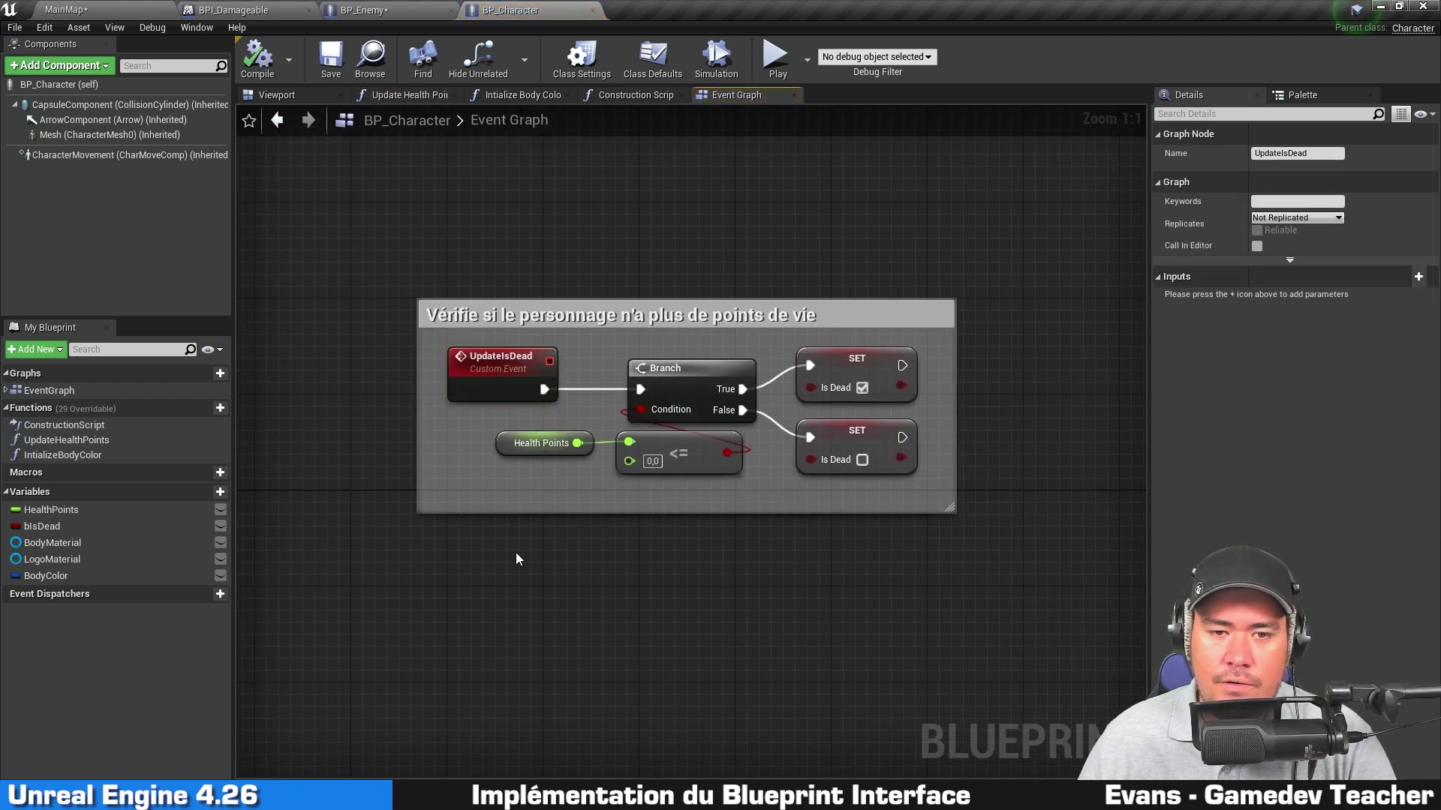
left_click_drag(517, 552, 922, 228)
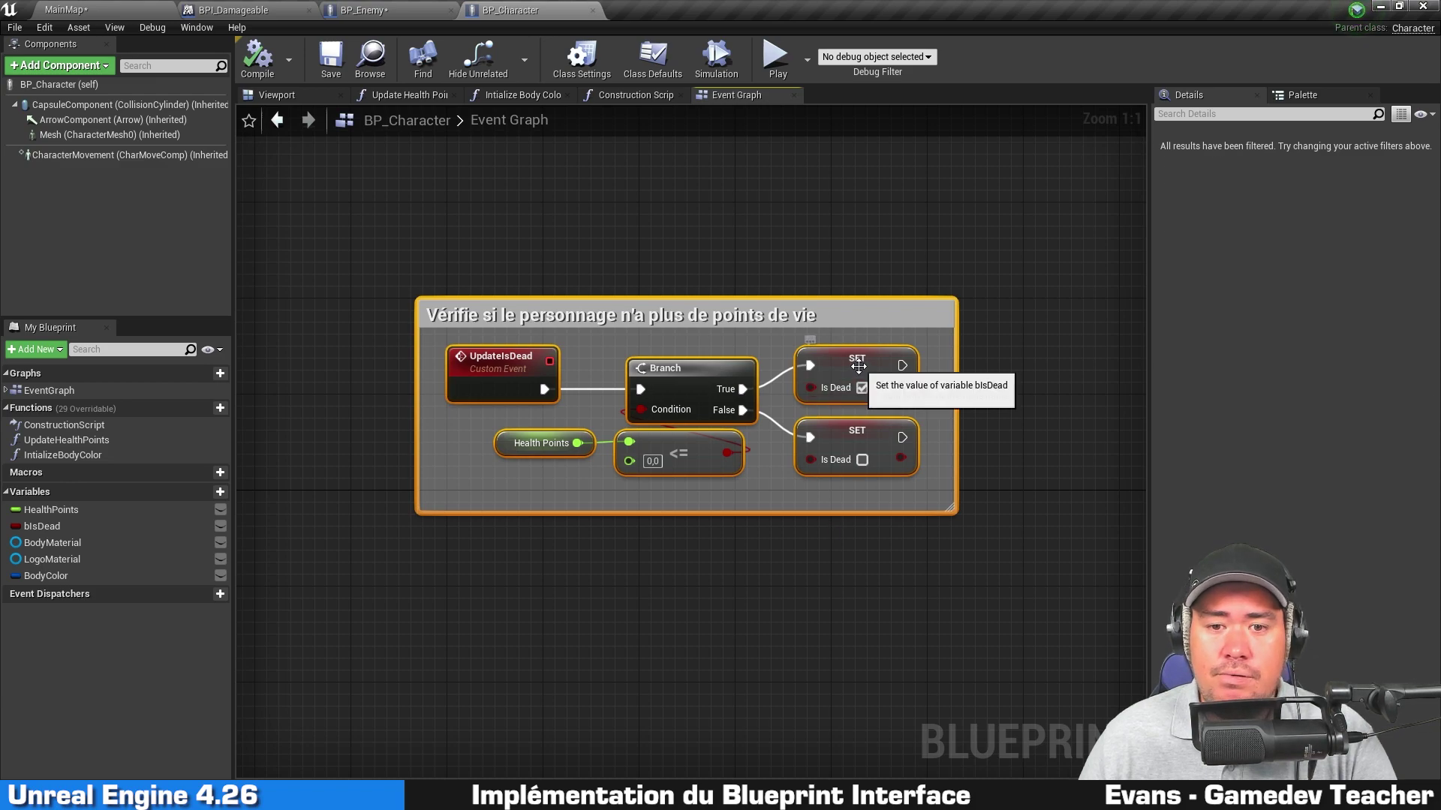
left_click(869, 394)
left_click(751, 225)
left_click(398, 6)
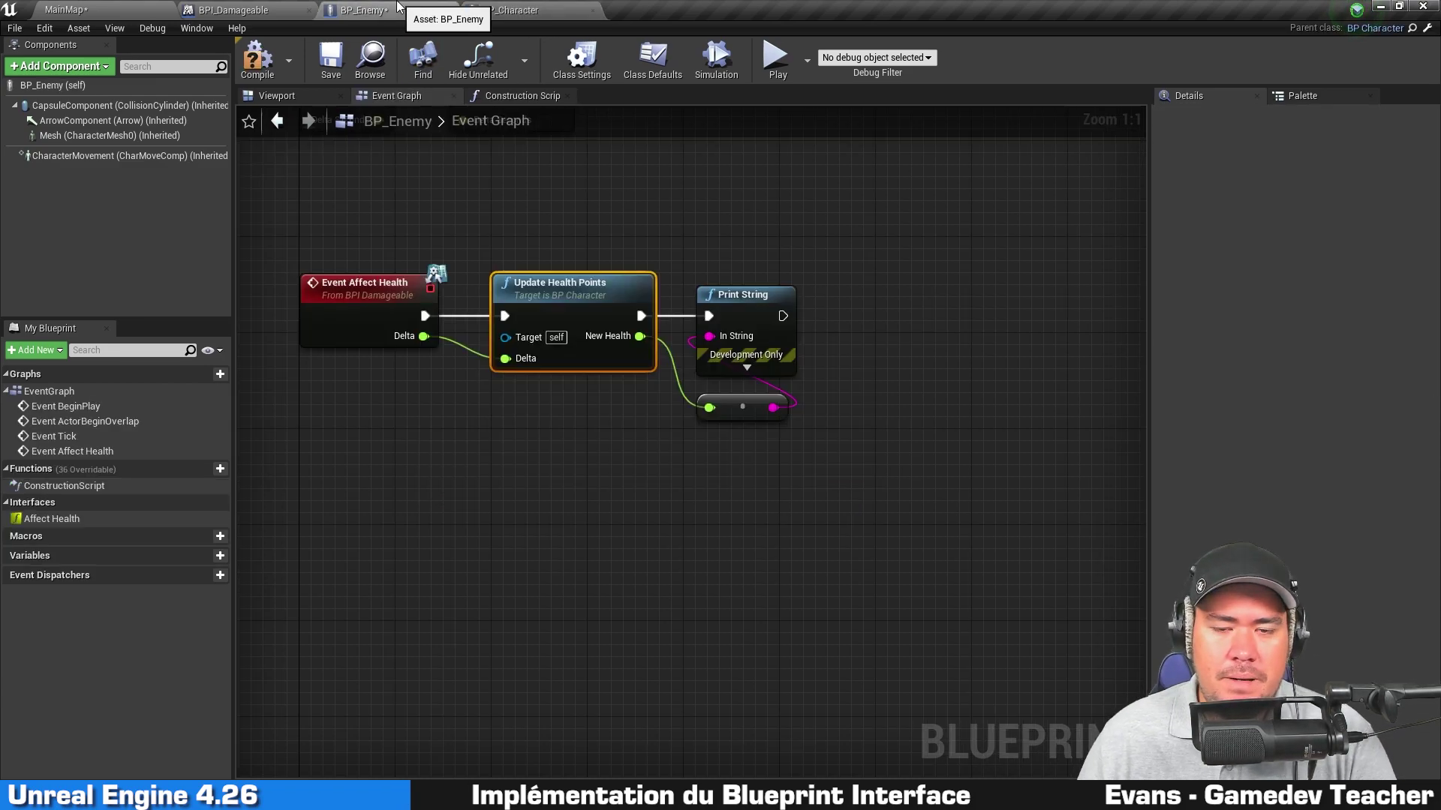
right_click_drag(990, 316, 752, 263)
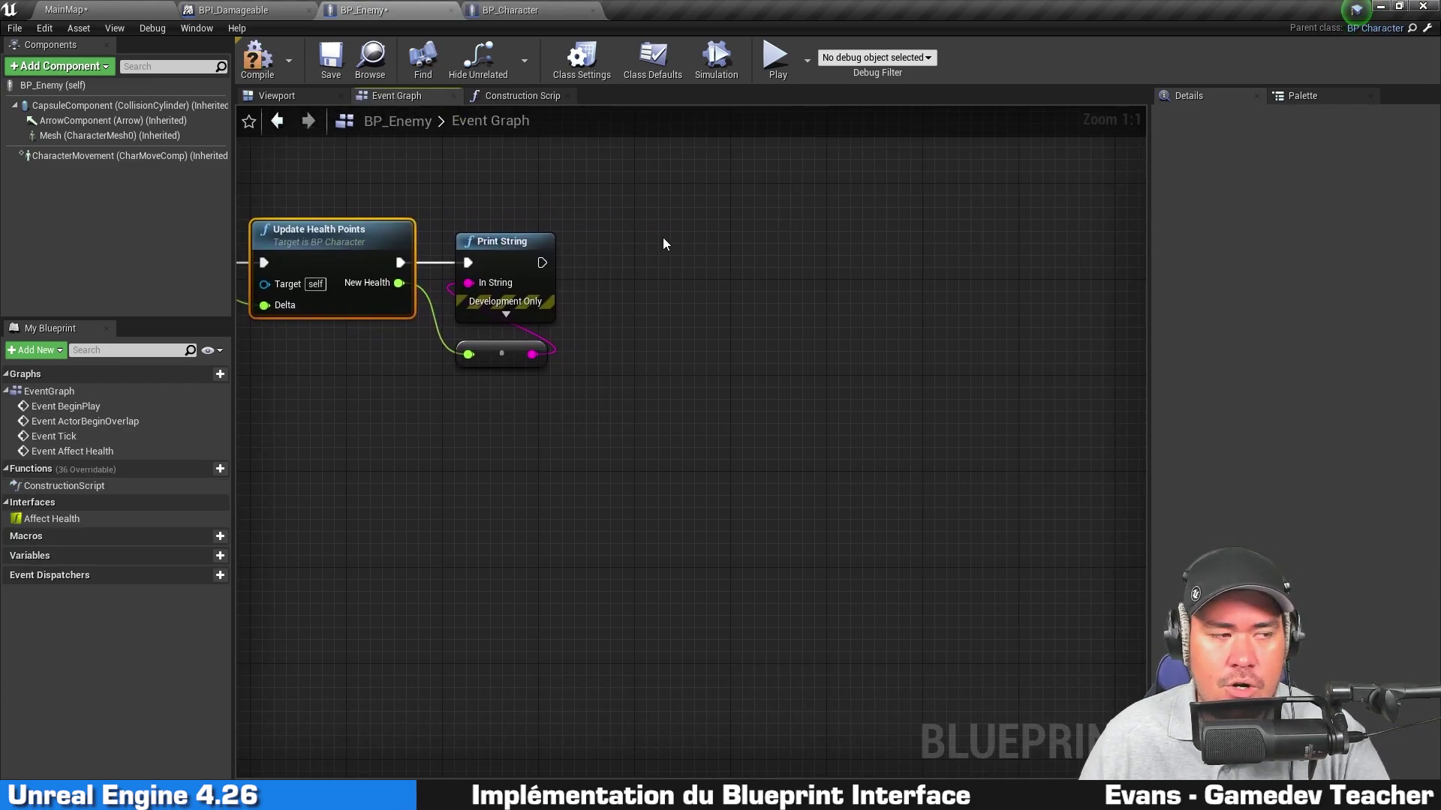
right_click_drag(664, 237, 602, 255)
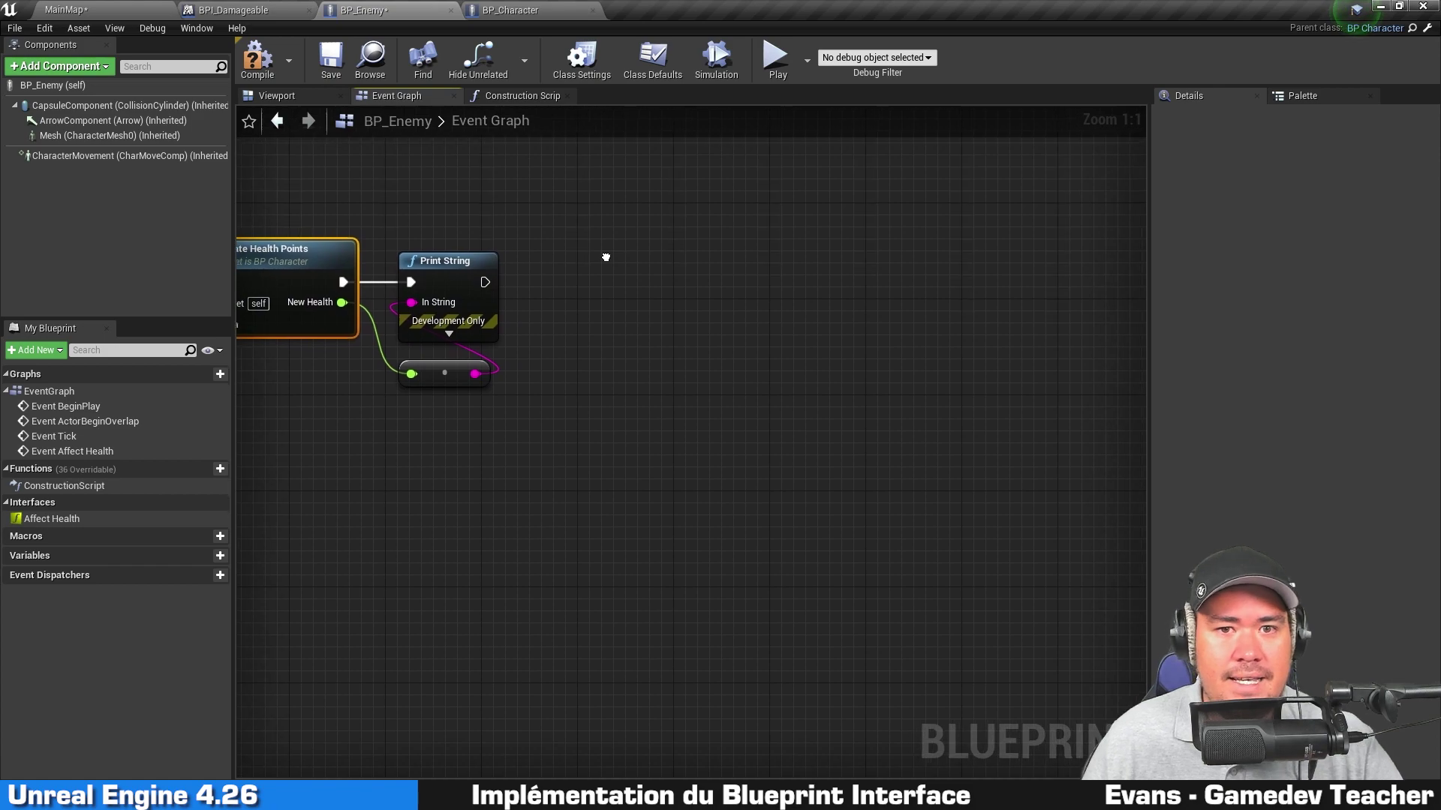
Add a Get Is Dead node to BP_Enemy's Event Graph
right_click(598, 352)
type("getisd")
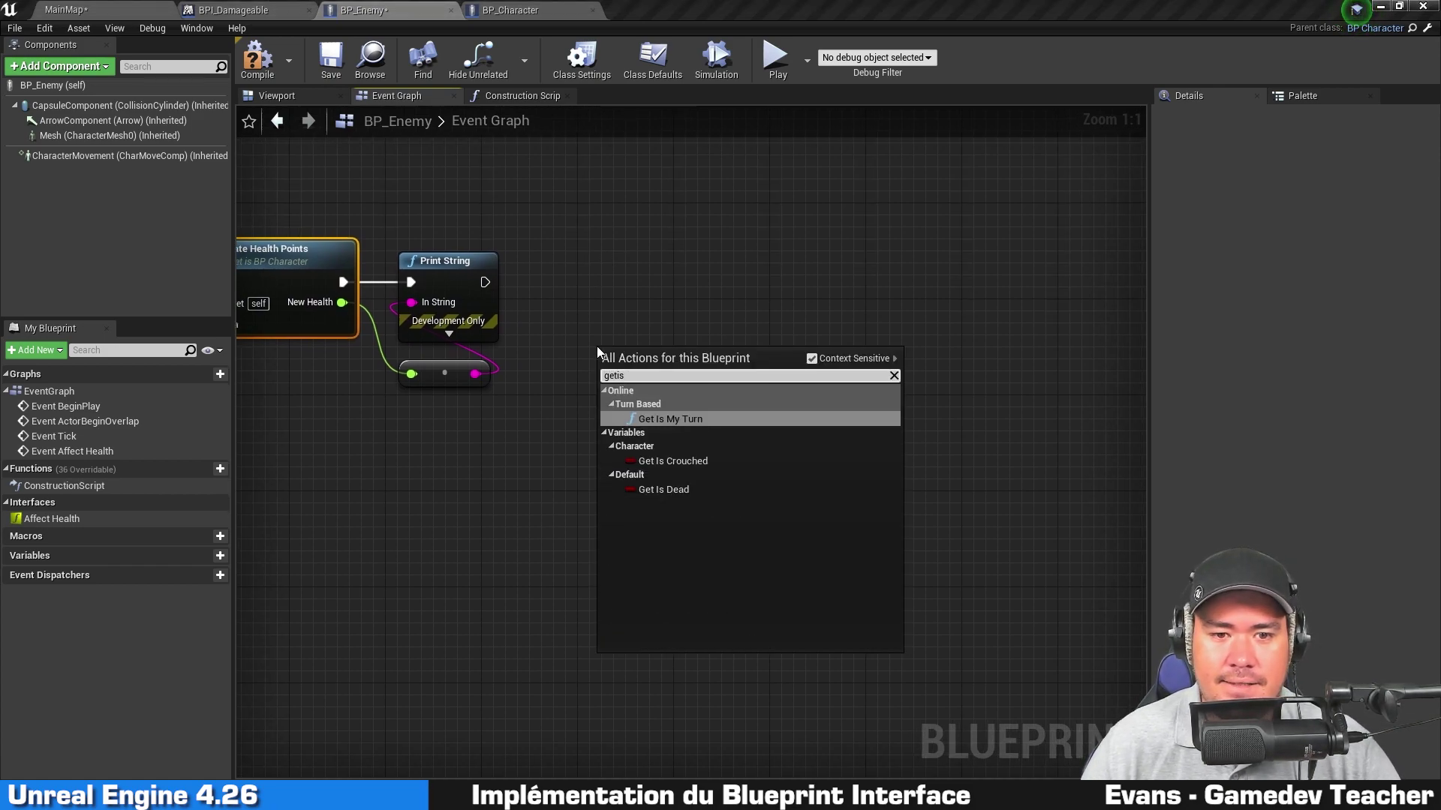
type("ead")
key("Return")
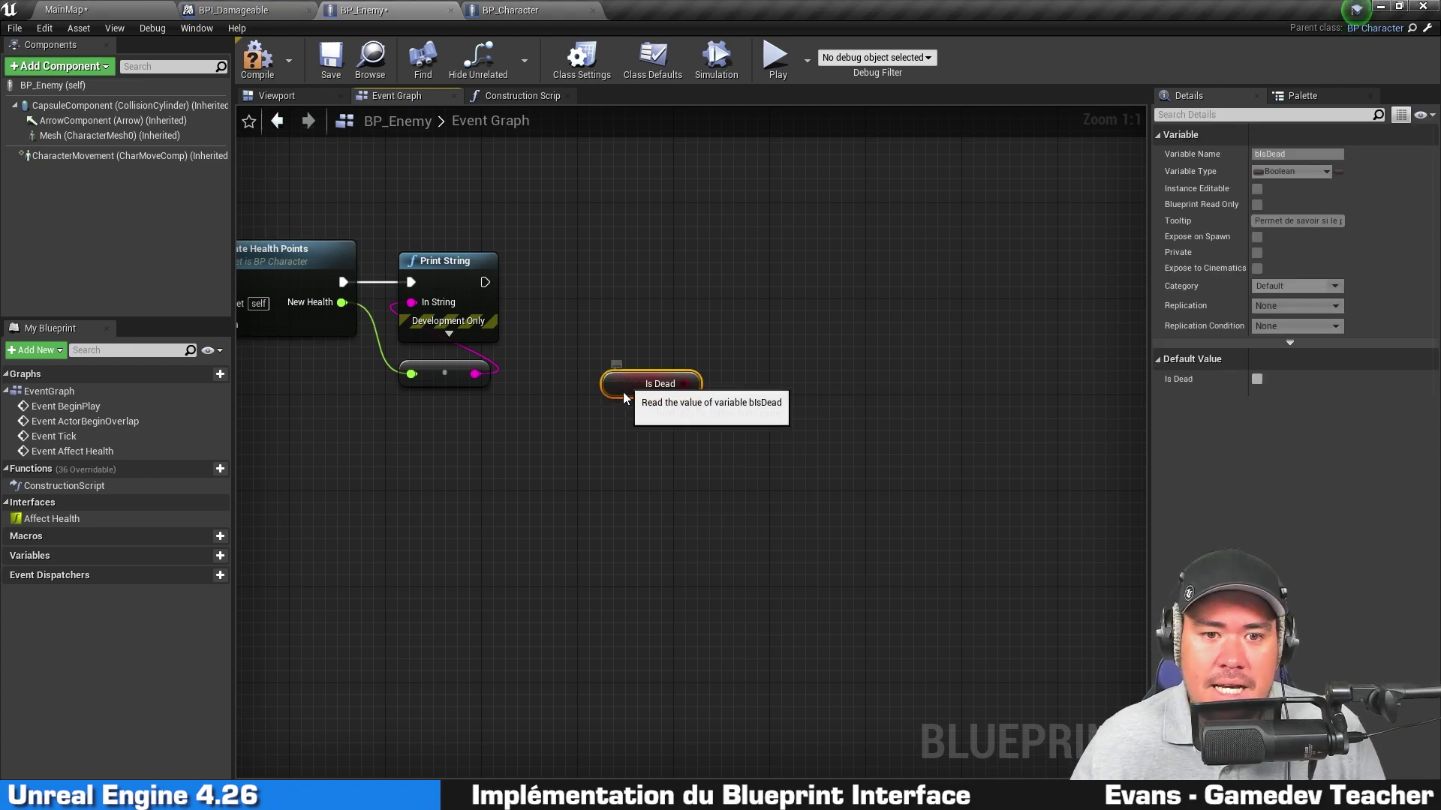
left_click_drag(660, 370, 664, 417)
right_click_drag(606, 322, 636, 321)
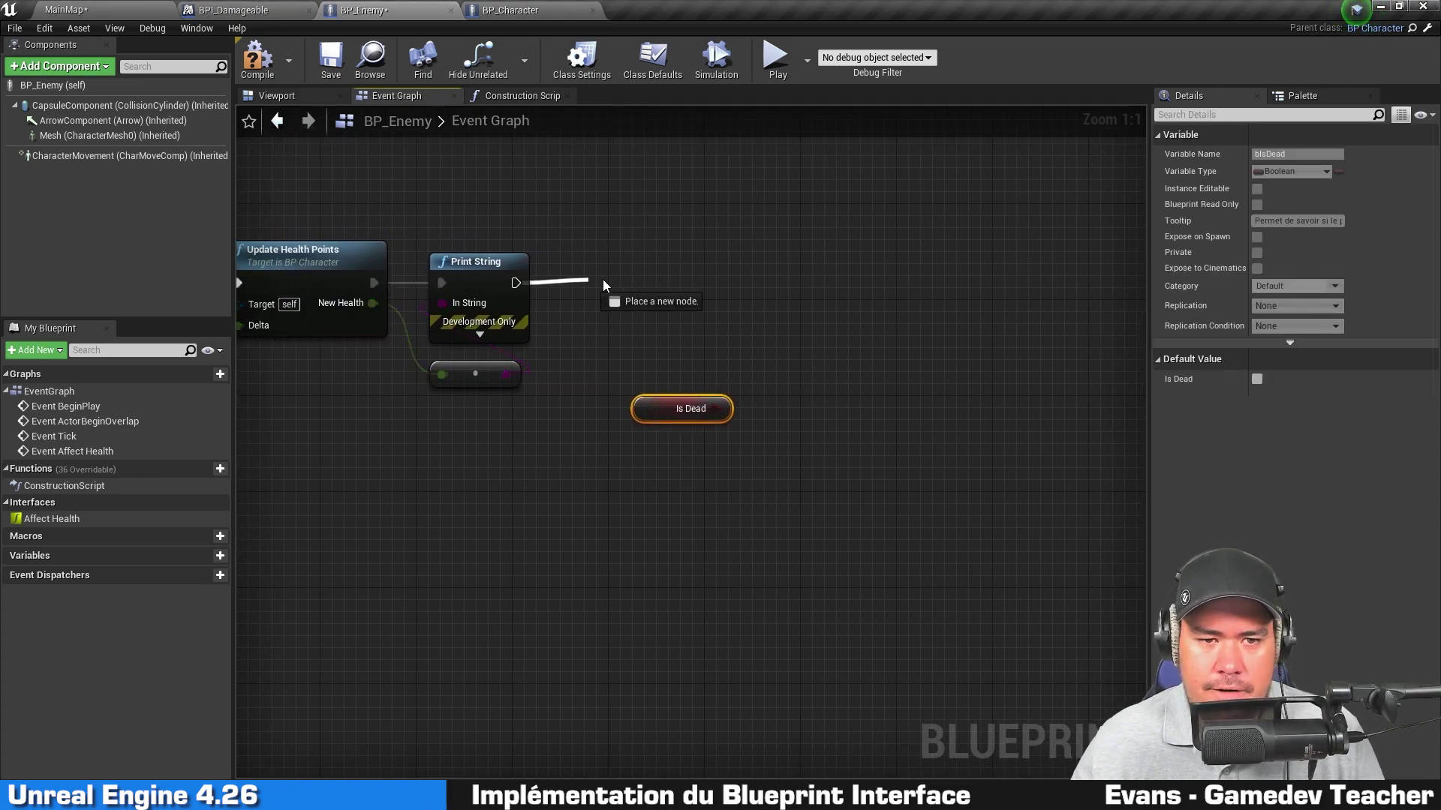
Insert a Branch after Print String with Is Dead wired into its Condition
left_click_drag(514, 283, 737, 272)
type("branh")
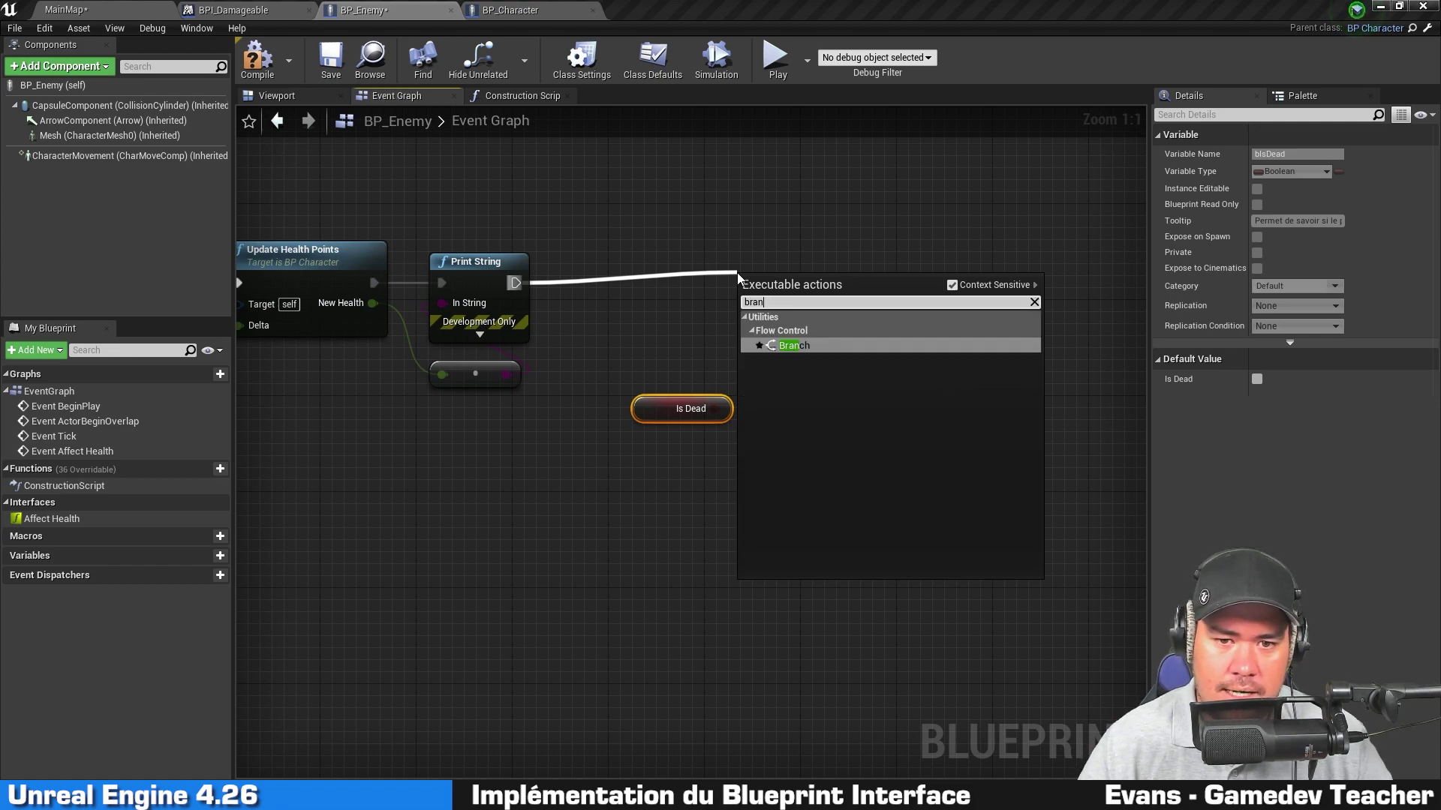
key("Return")
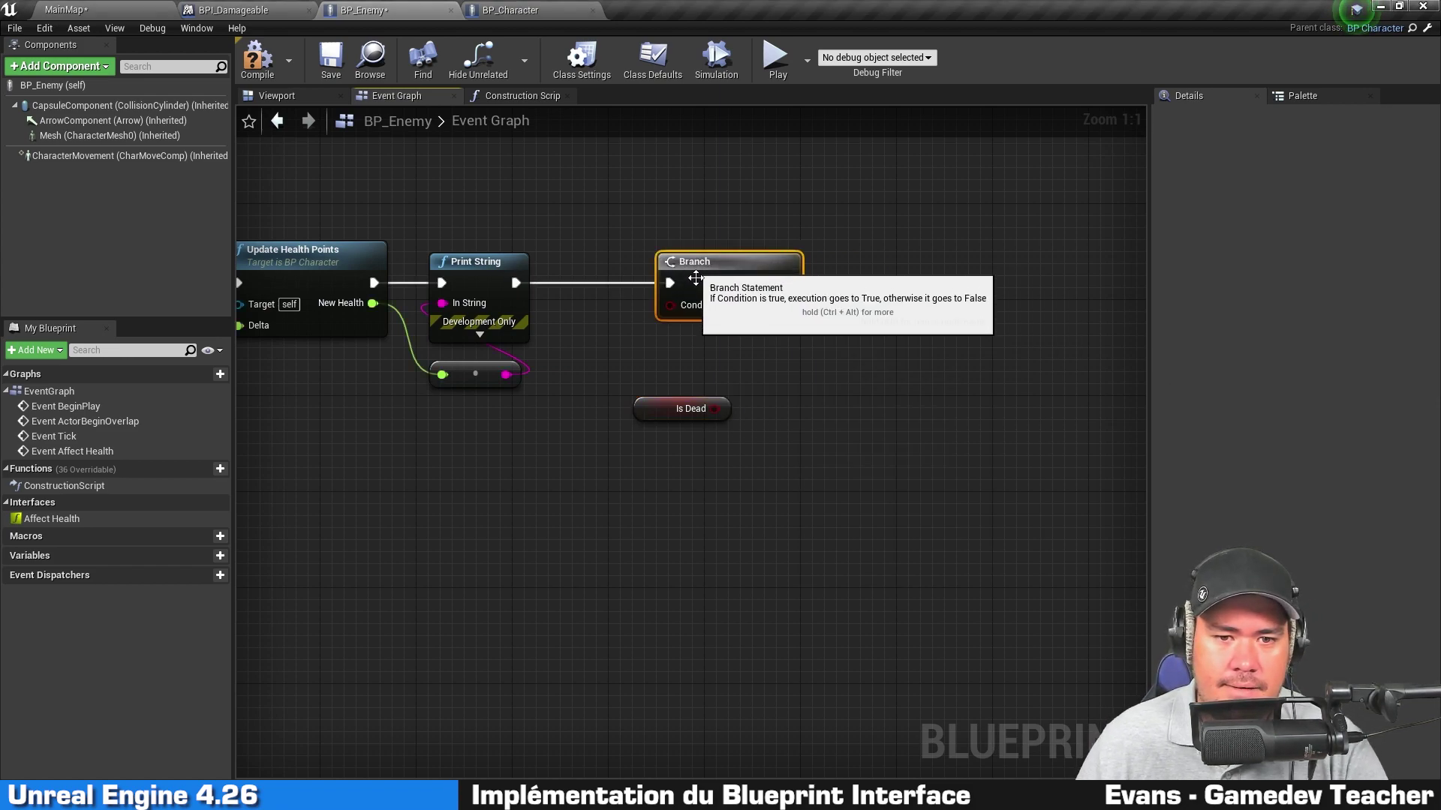
left_click_drag(772, 289, 691, 267)
left_click_drag(715, 408, 669, 303)
left_click_drag(673, 408, 696, 348)
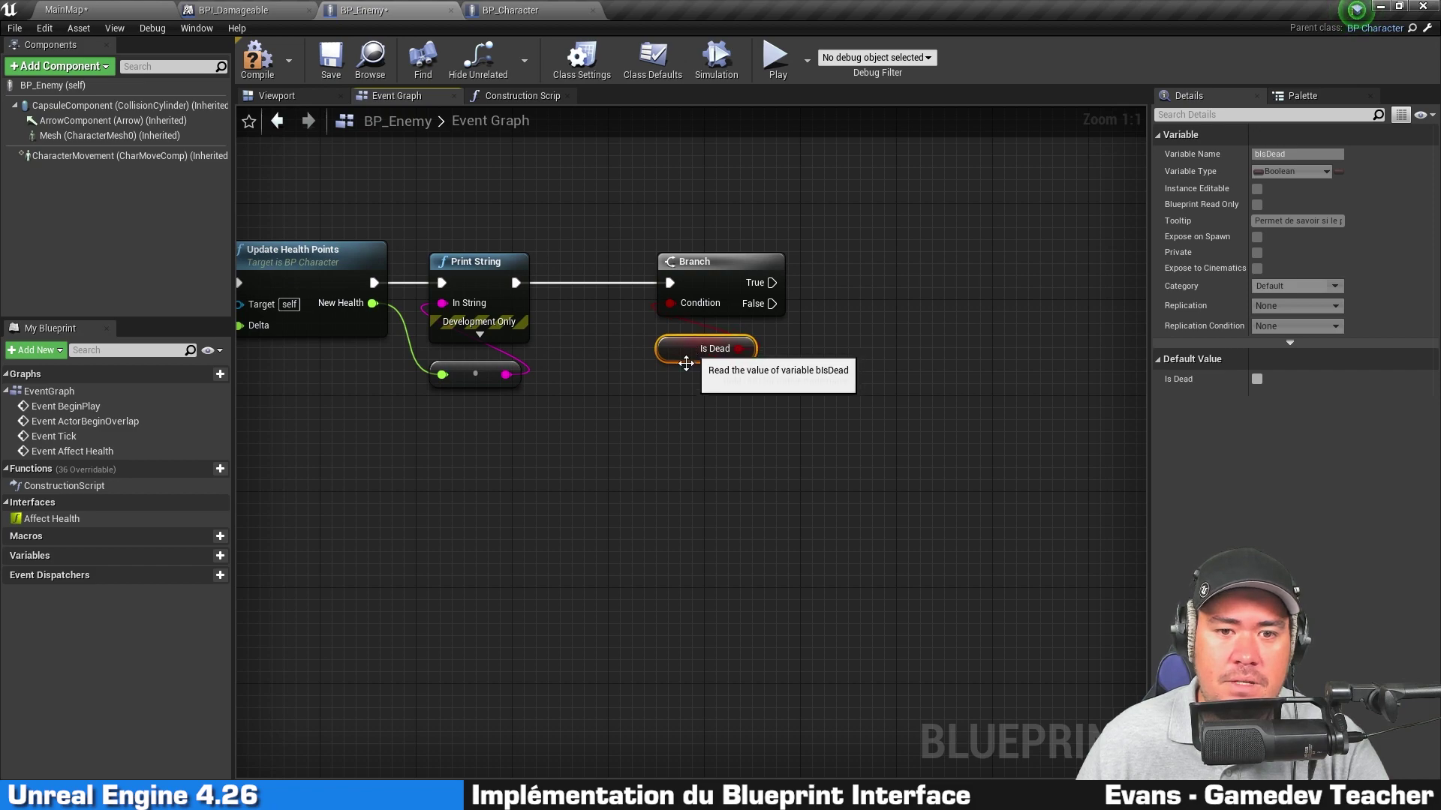
left_click(695, 271, "ctrl")
left_click_drag(696, 271, 635, 271)
right_click_drag(791, 289, 793, 367)
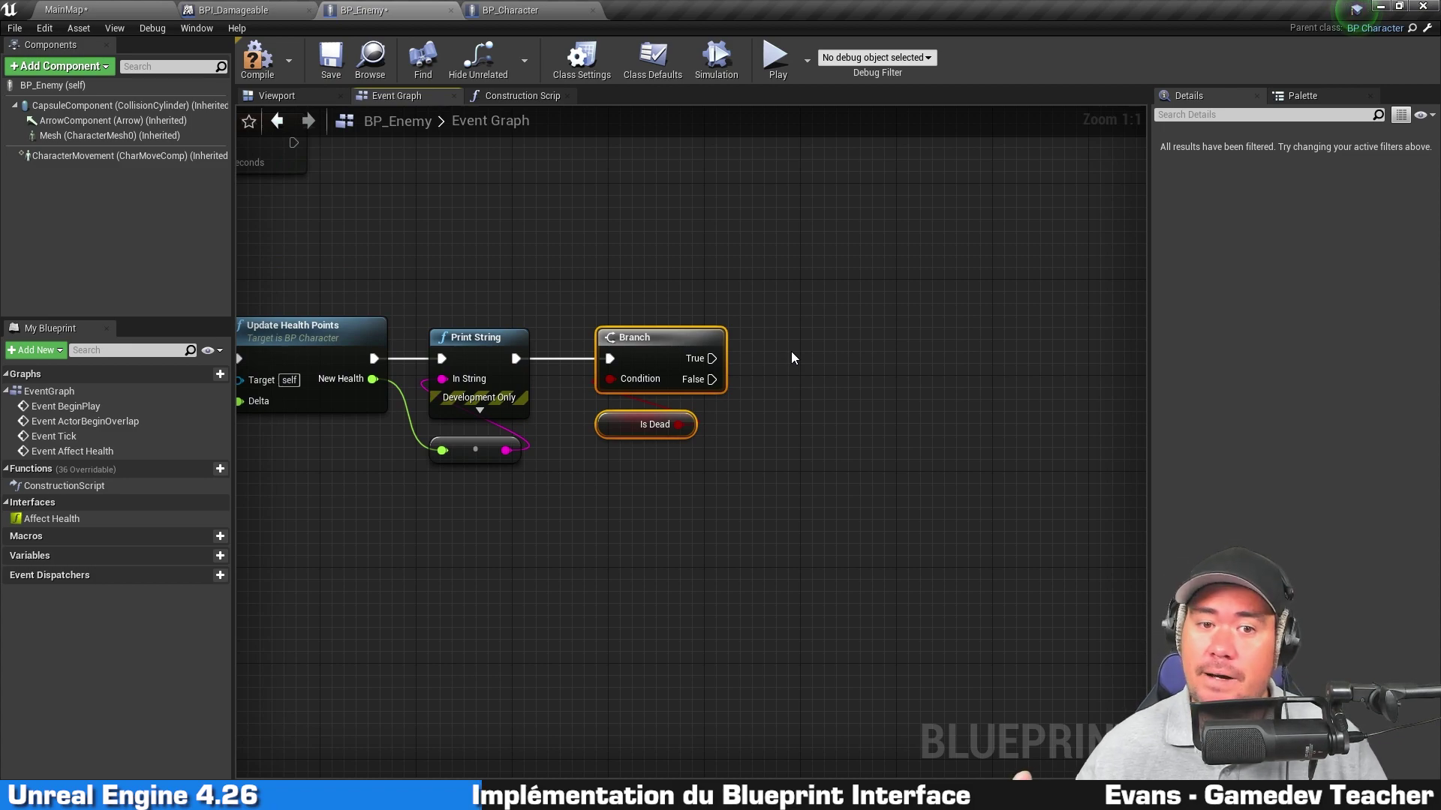
left_click(791, 351)
Add a DestroyActor node and wire Branch's True output into it
right_click_drag(822, 340, 641, 307)
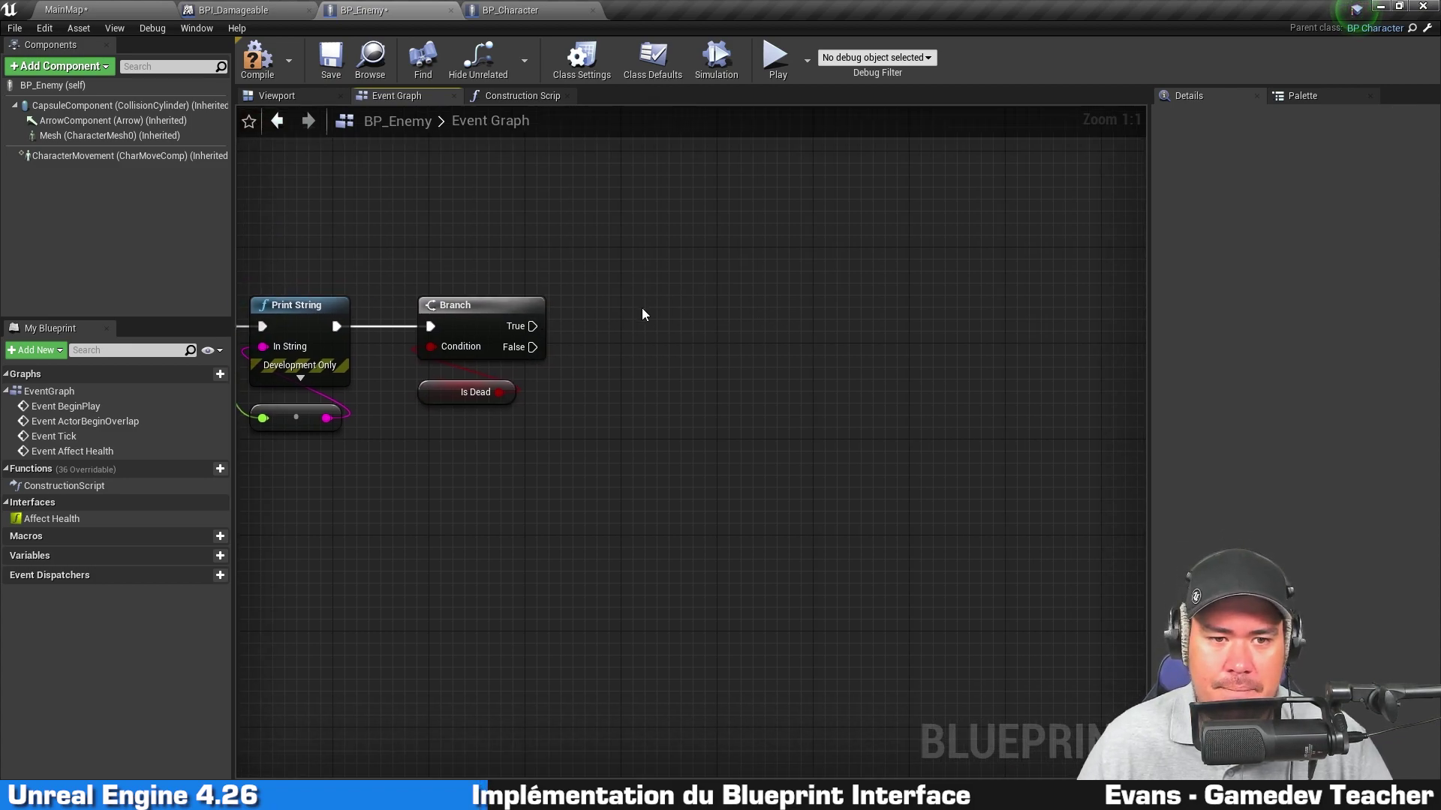
right_click(665, 294)
type("destroy actor")
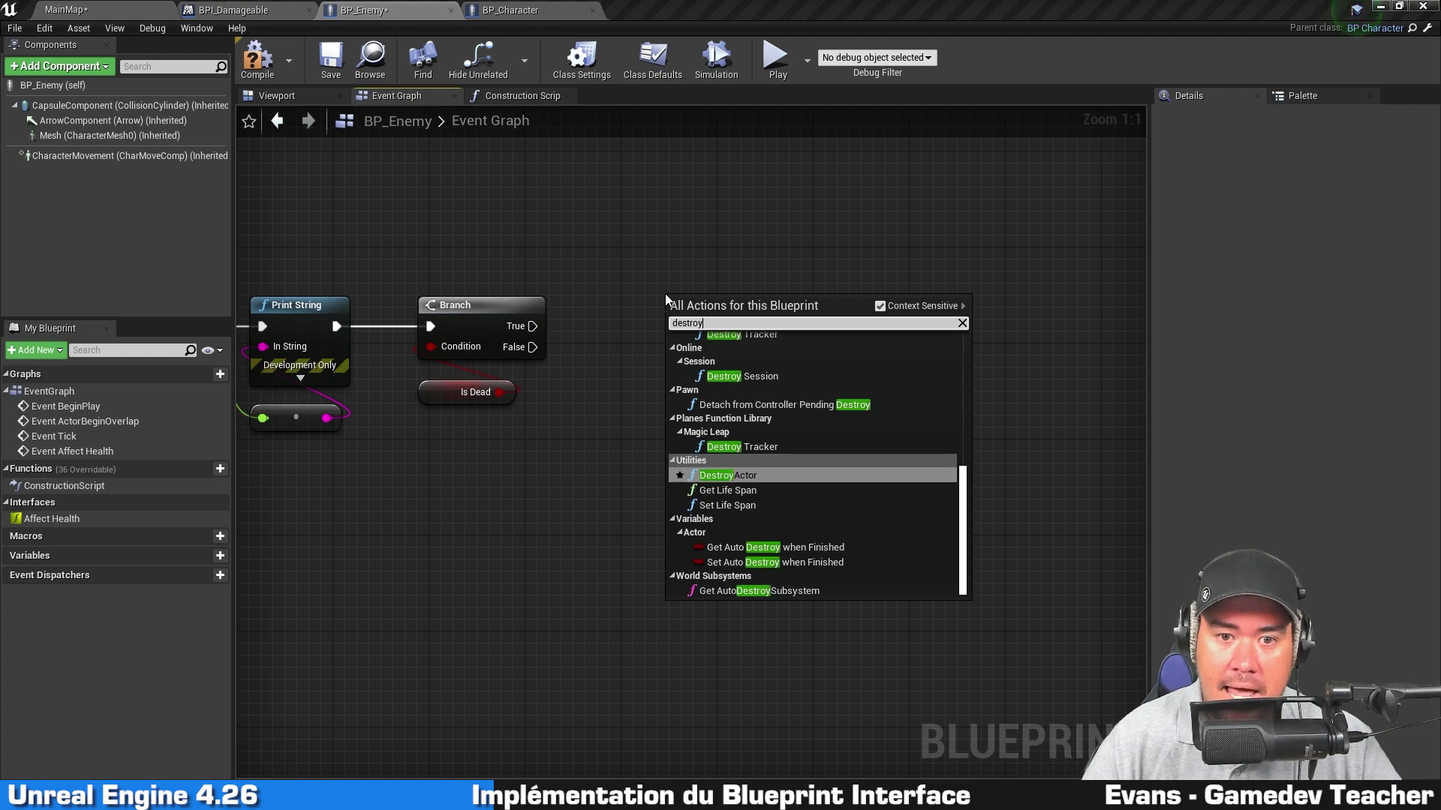
key("Return")
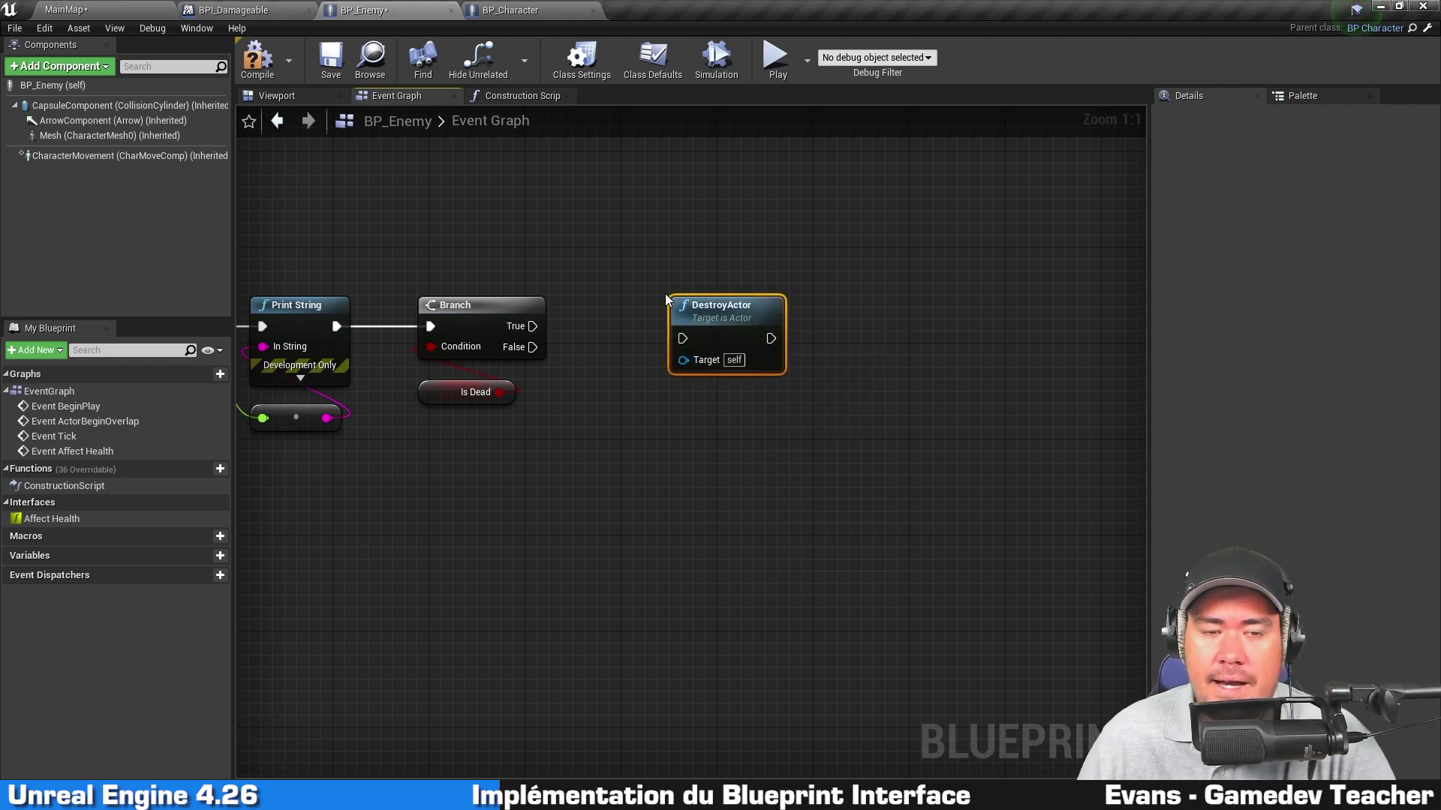
left_click_drag(724, 319, 712, 295)
mouse_move(532, 326)
left_mouse_down()
mouse_move(670, 314)
mouse_move(633, 308)
left_mouse_up()
Select every node of the Affect Health chain, from the event through DestroyActor
right_click_drag(425, 267, 812, 268)
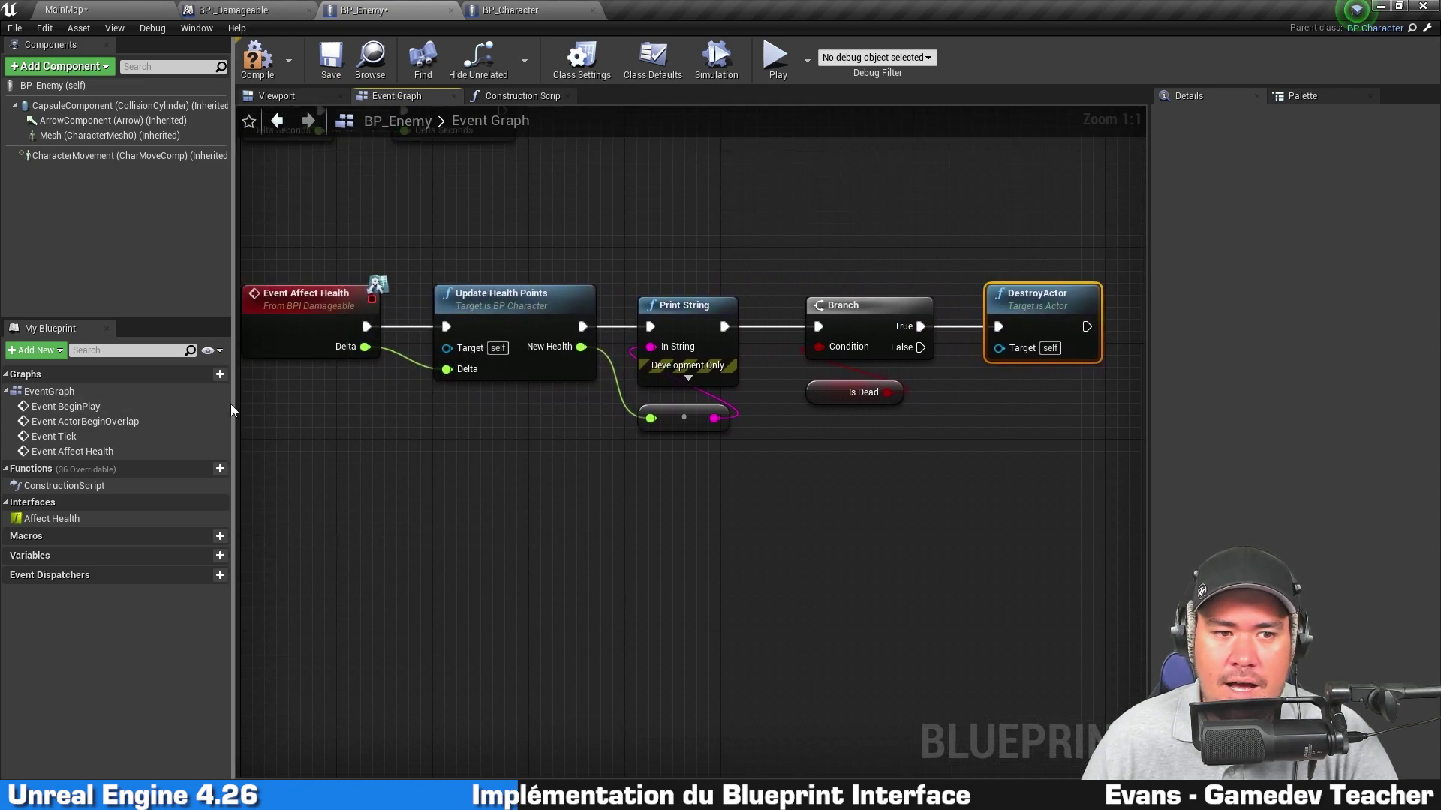
left_click_drag(233, 404, 177, 403)
left_click(52, 519)
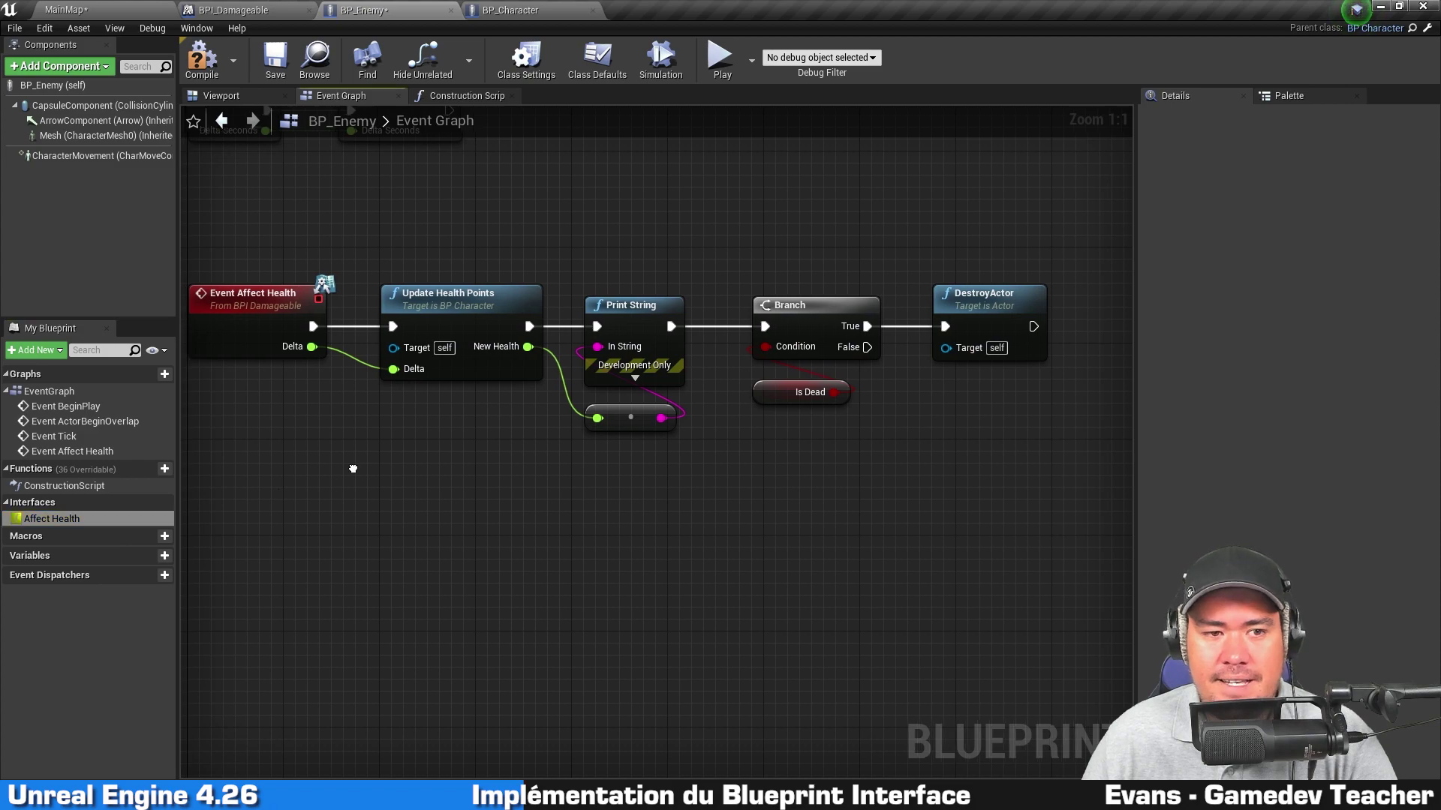
right_click_drag(245, 462, 286, 505)
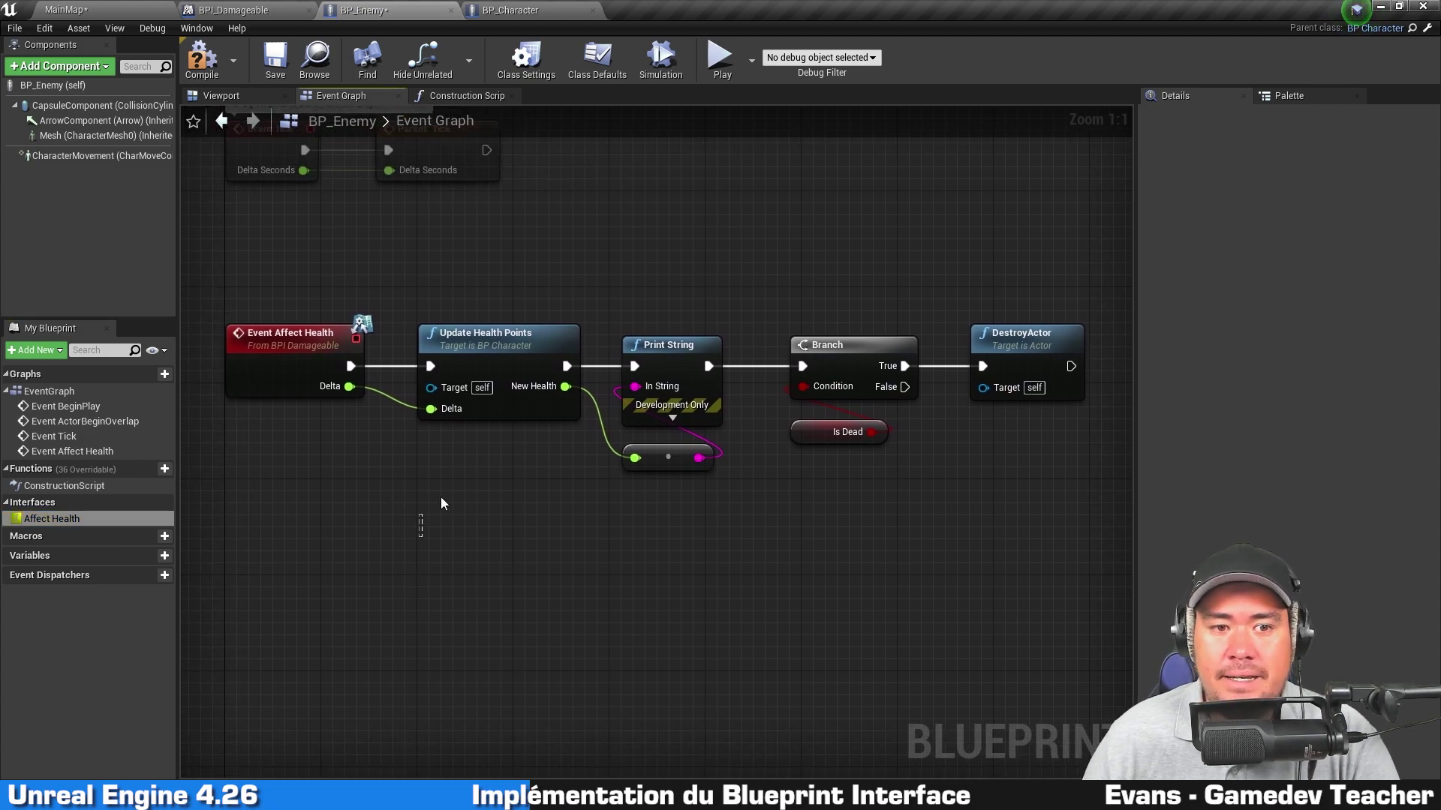
left_click_drag(441, 503, 540, 312)
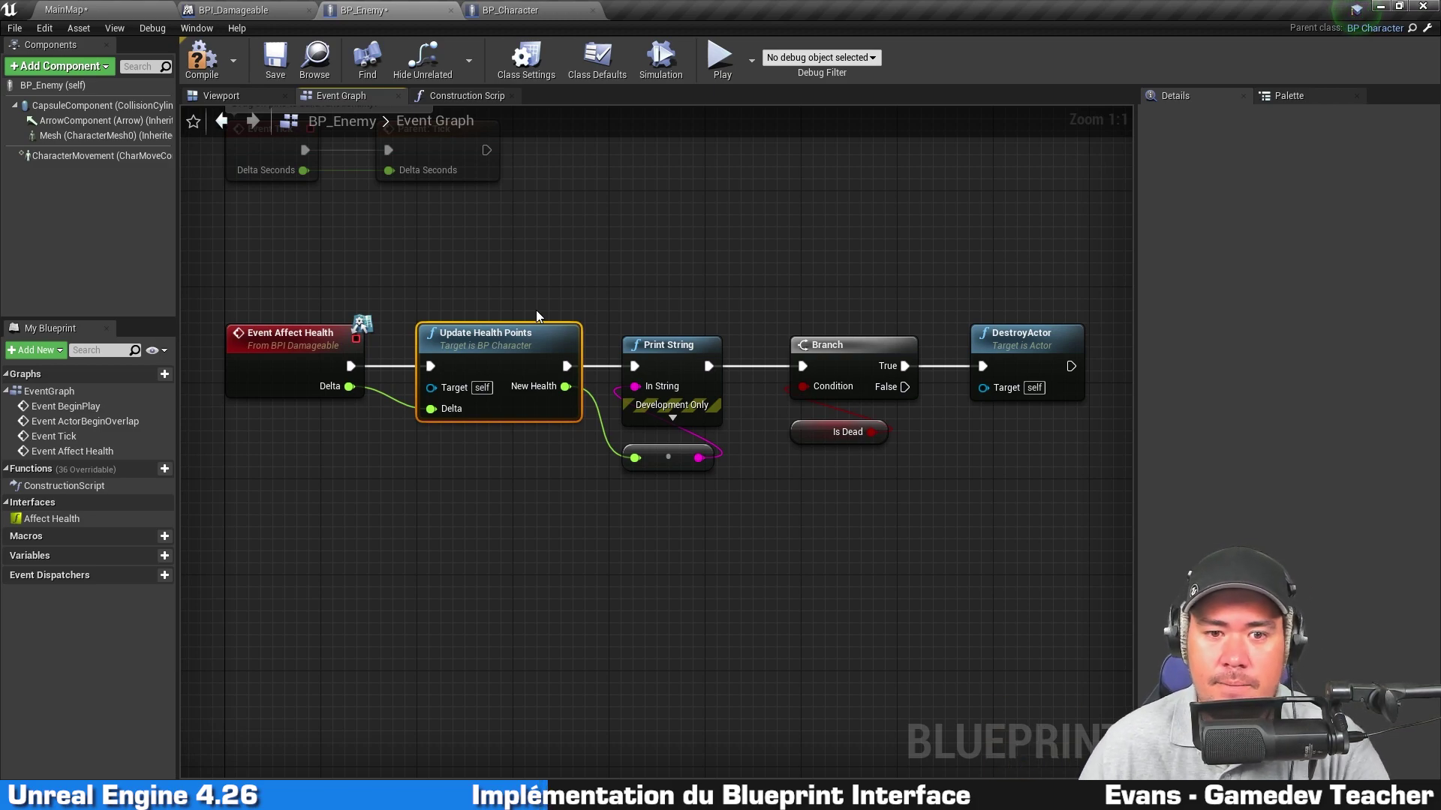
left_click_drag(634, 598, 628, 324)
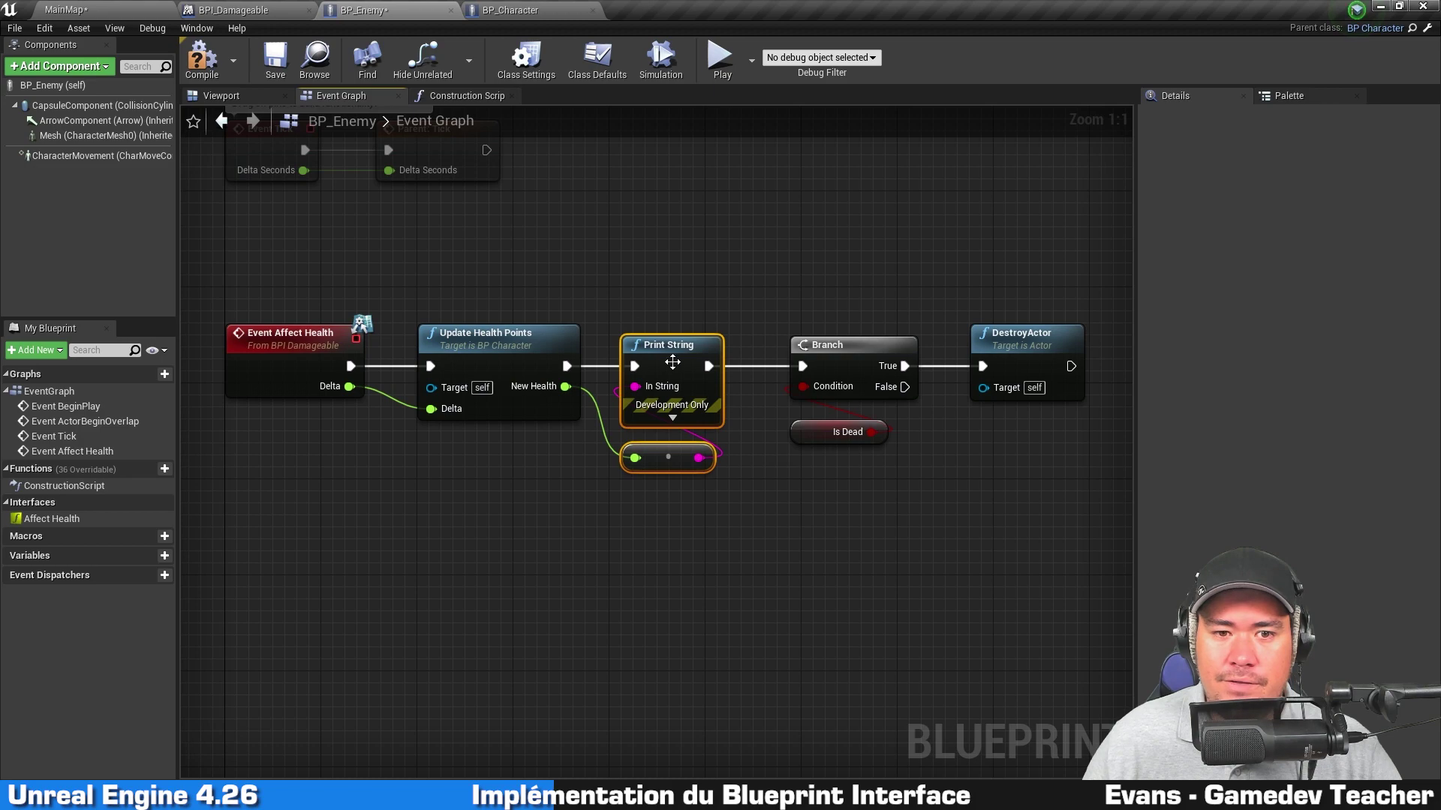
right_click_drag(739, 517, 541, 525)
left_click_drag(584, 543, 674, 285)
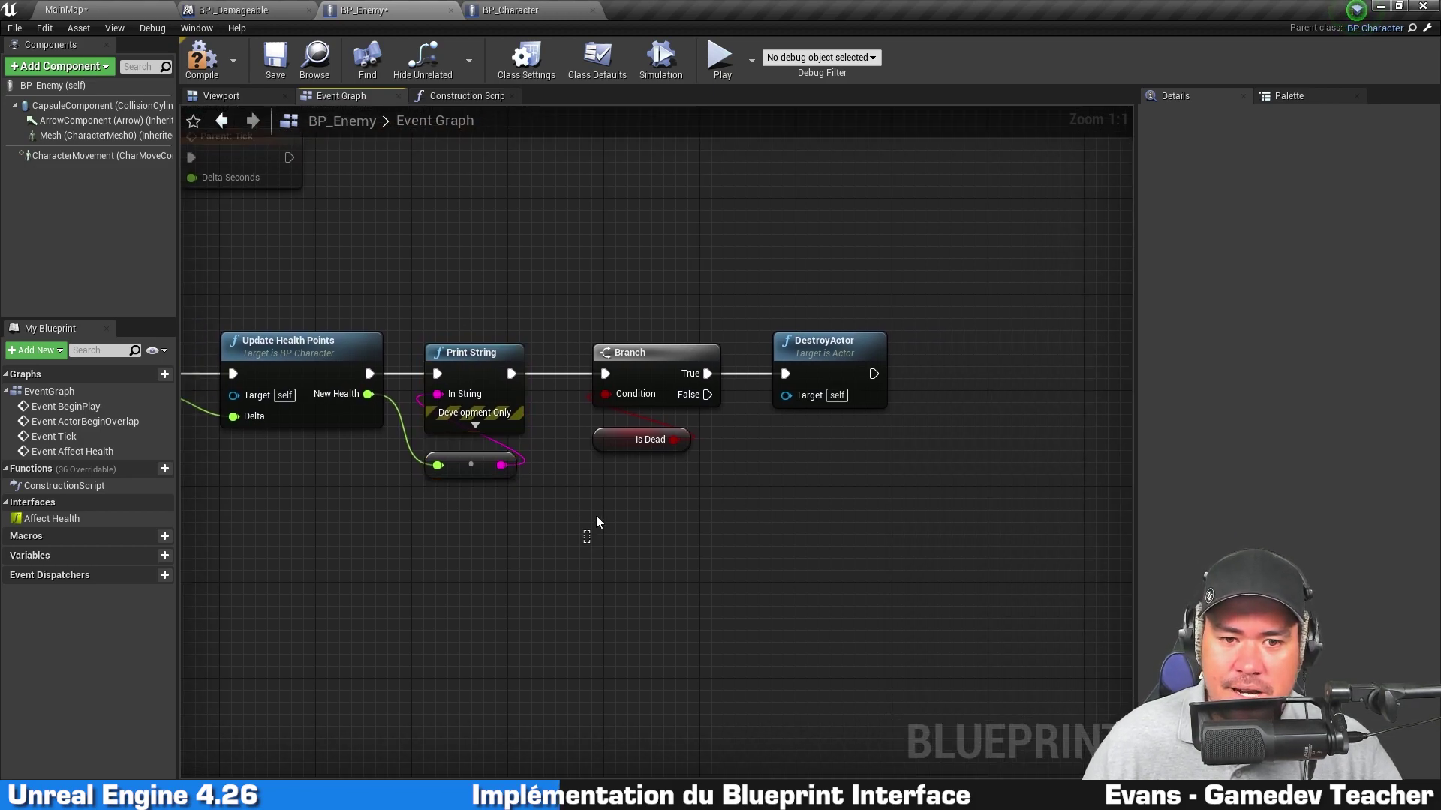
left_click_drag(831, 175, 862, 554)
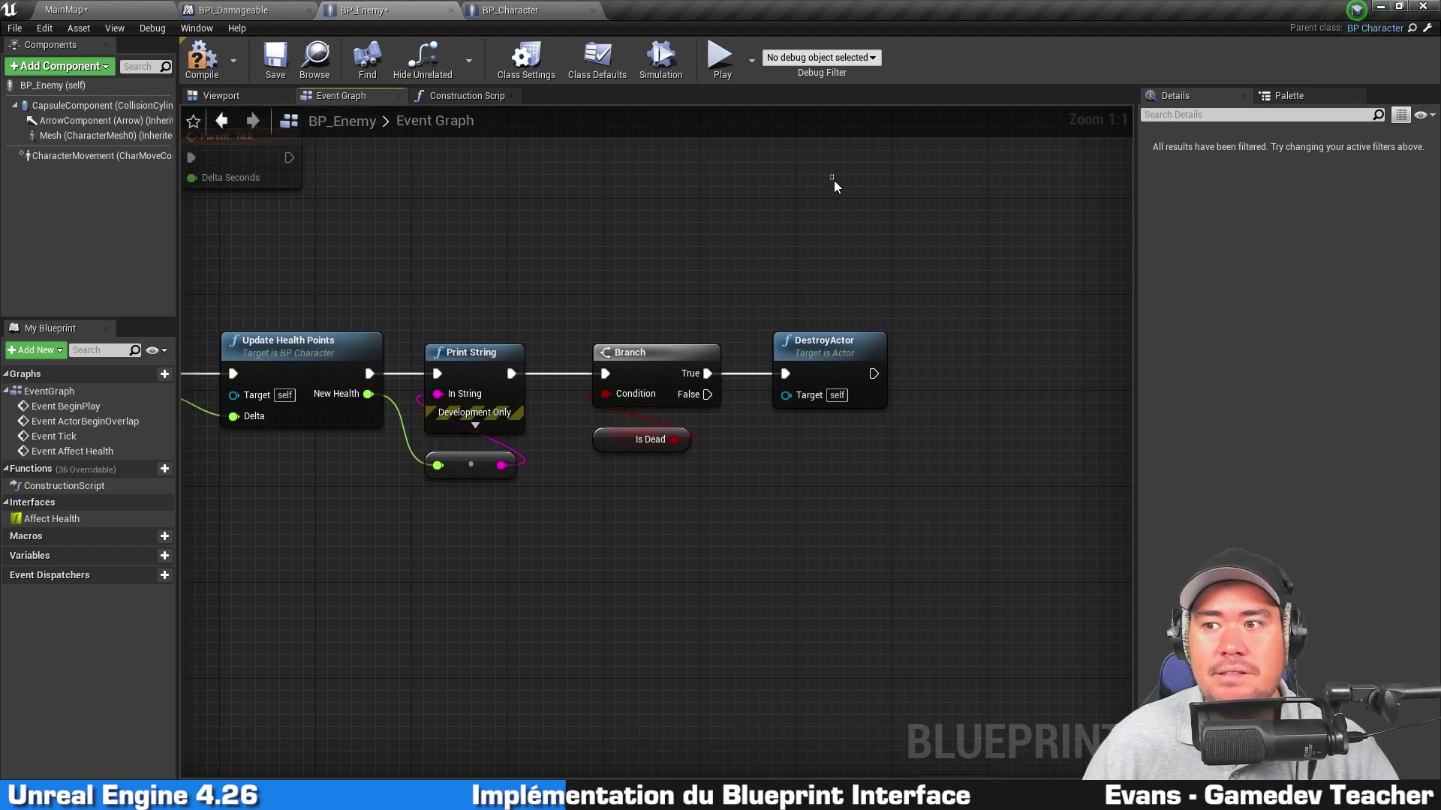
scroll(861, 553, "down", 1)
right_click_drag(792, 502, 872, 497)
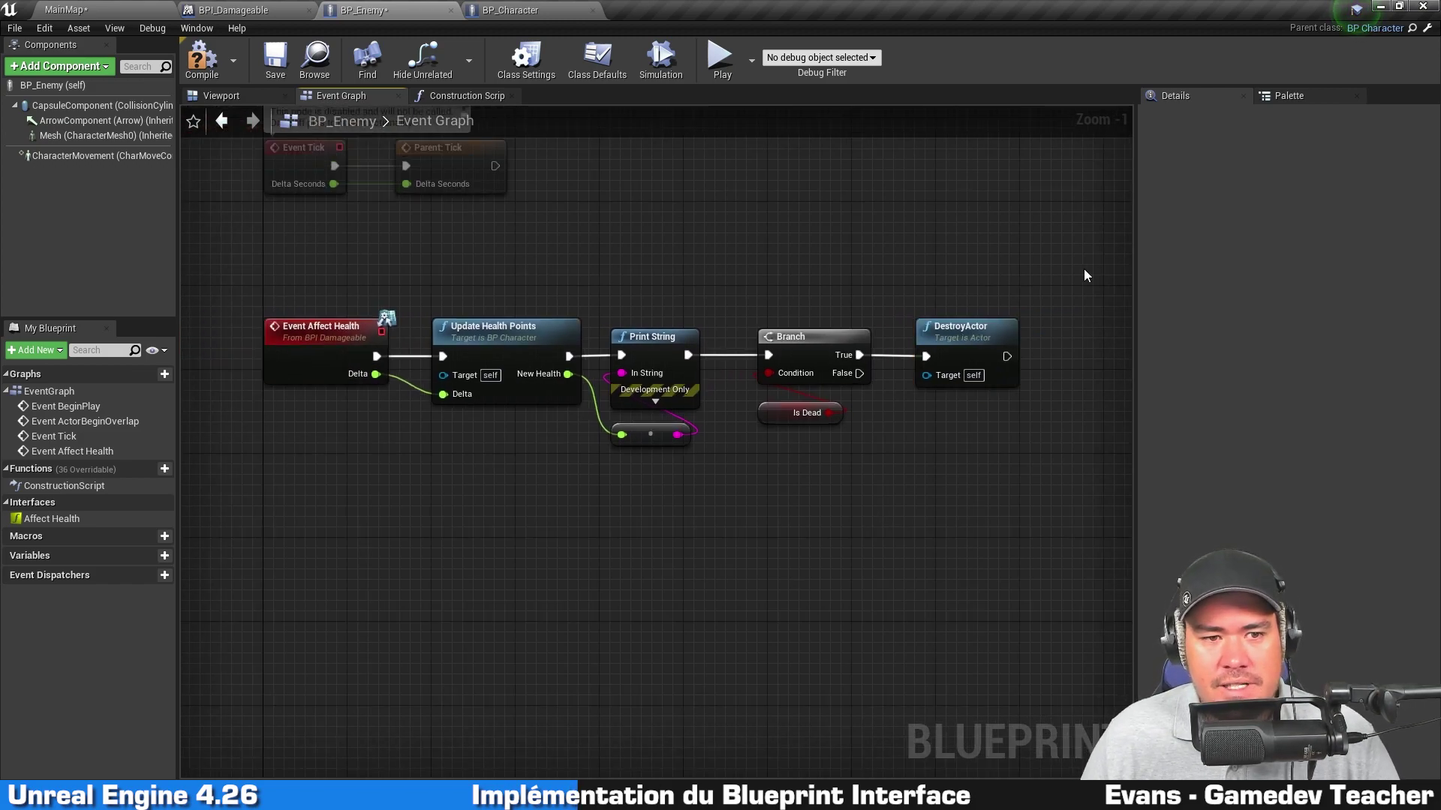
left_click_drag(1084, 269, 240, 475)
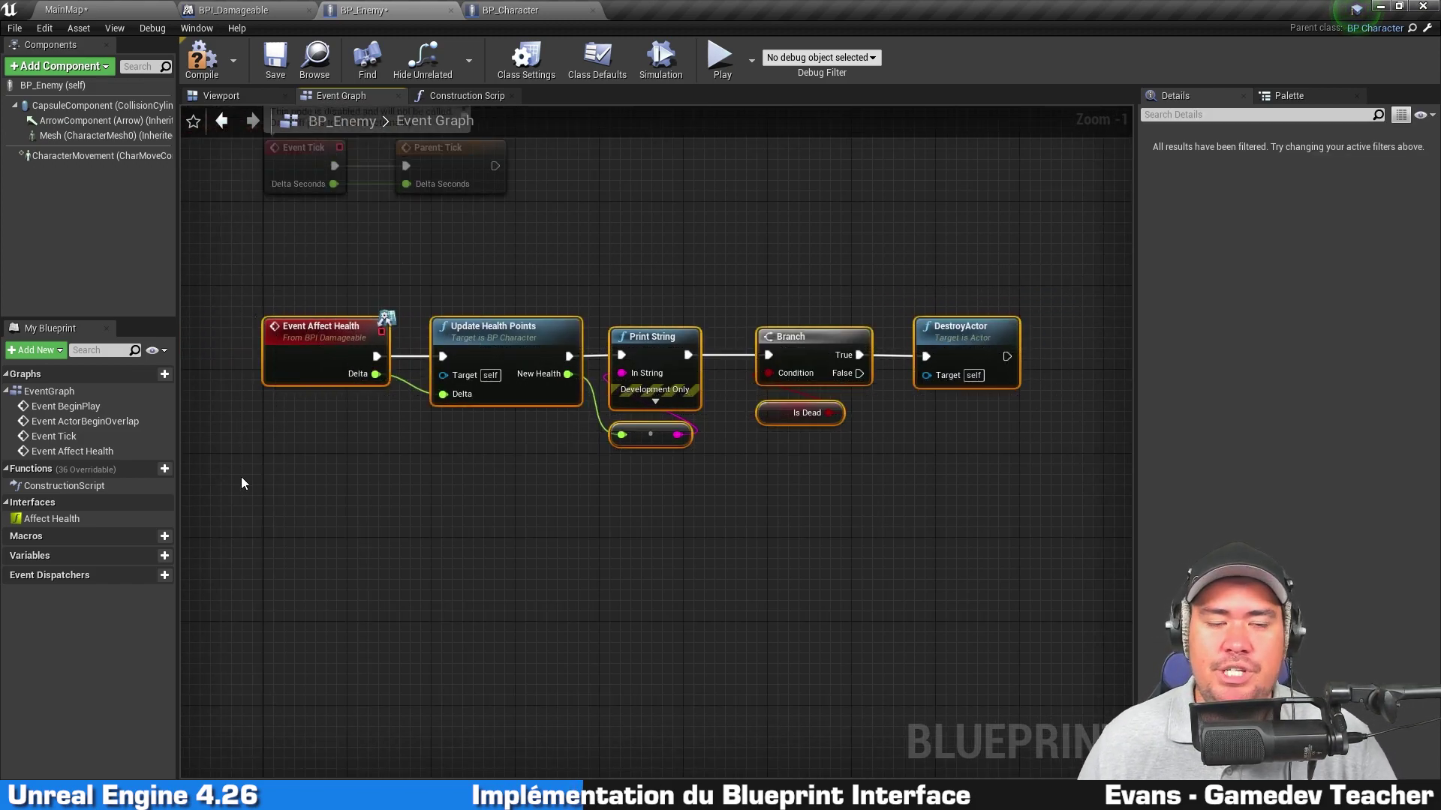
Wrap the selected chain in a comment titled 'Gestion des dégâts', then return to MainMap
type("c")
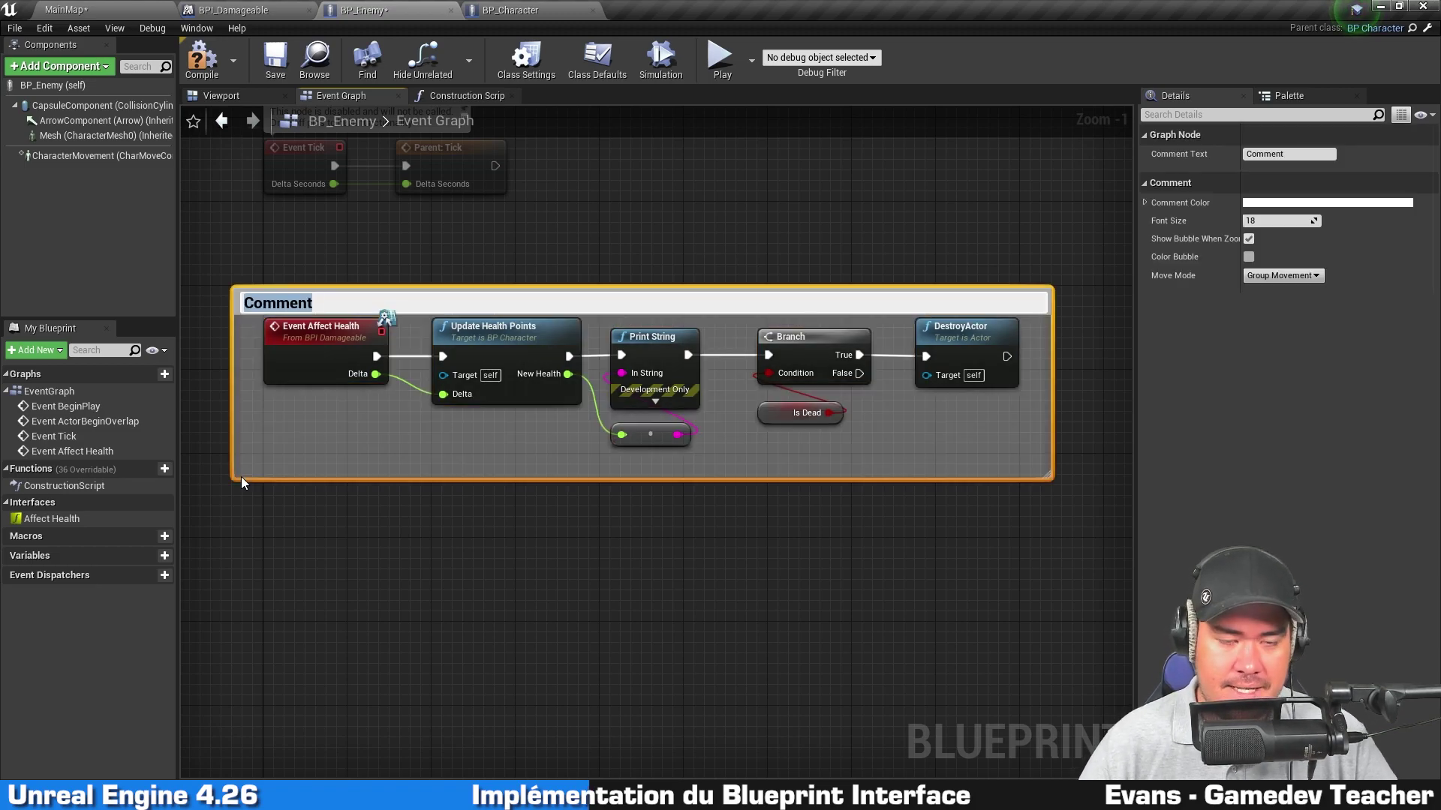
type("Gestion des dég")
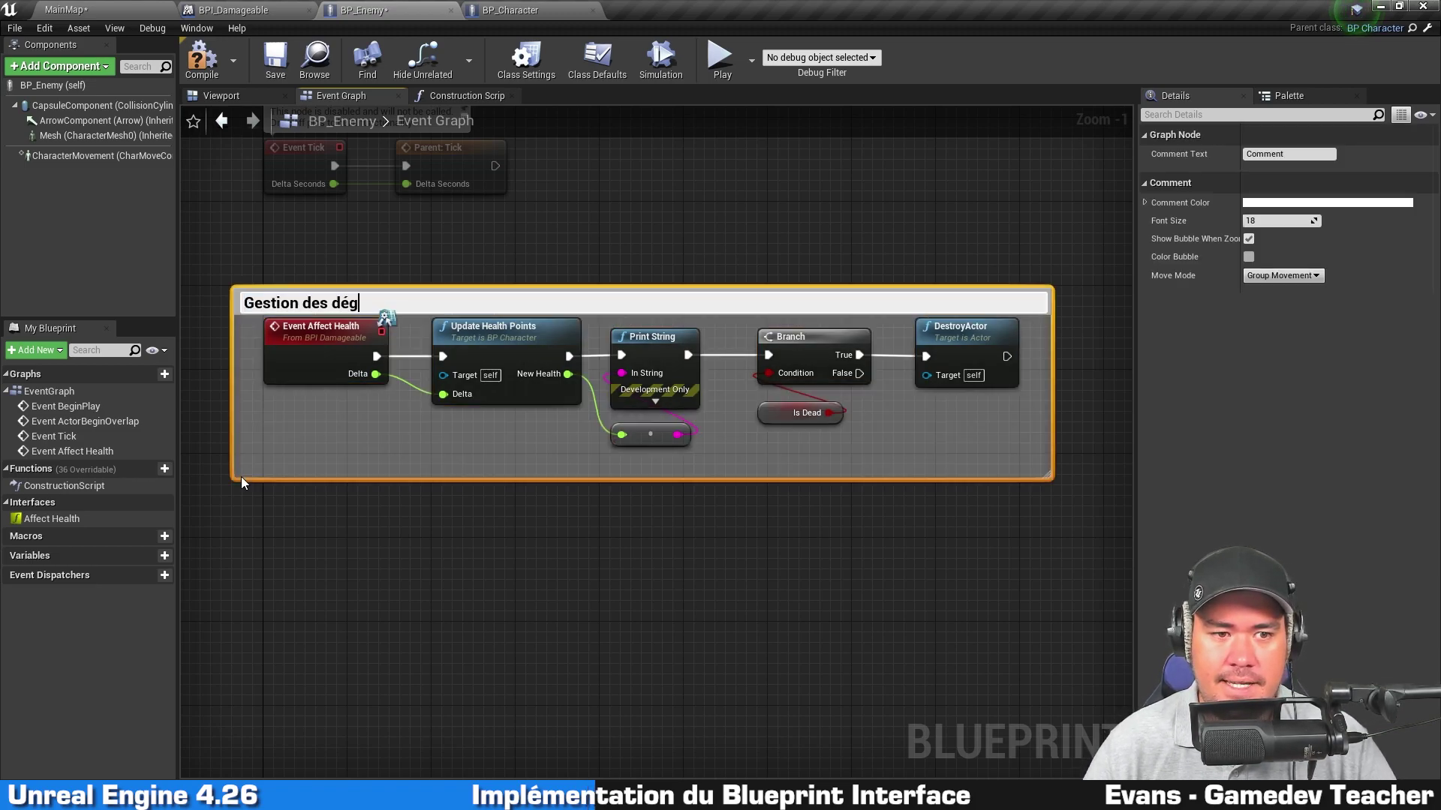
type("âts")
key("Return")
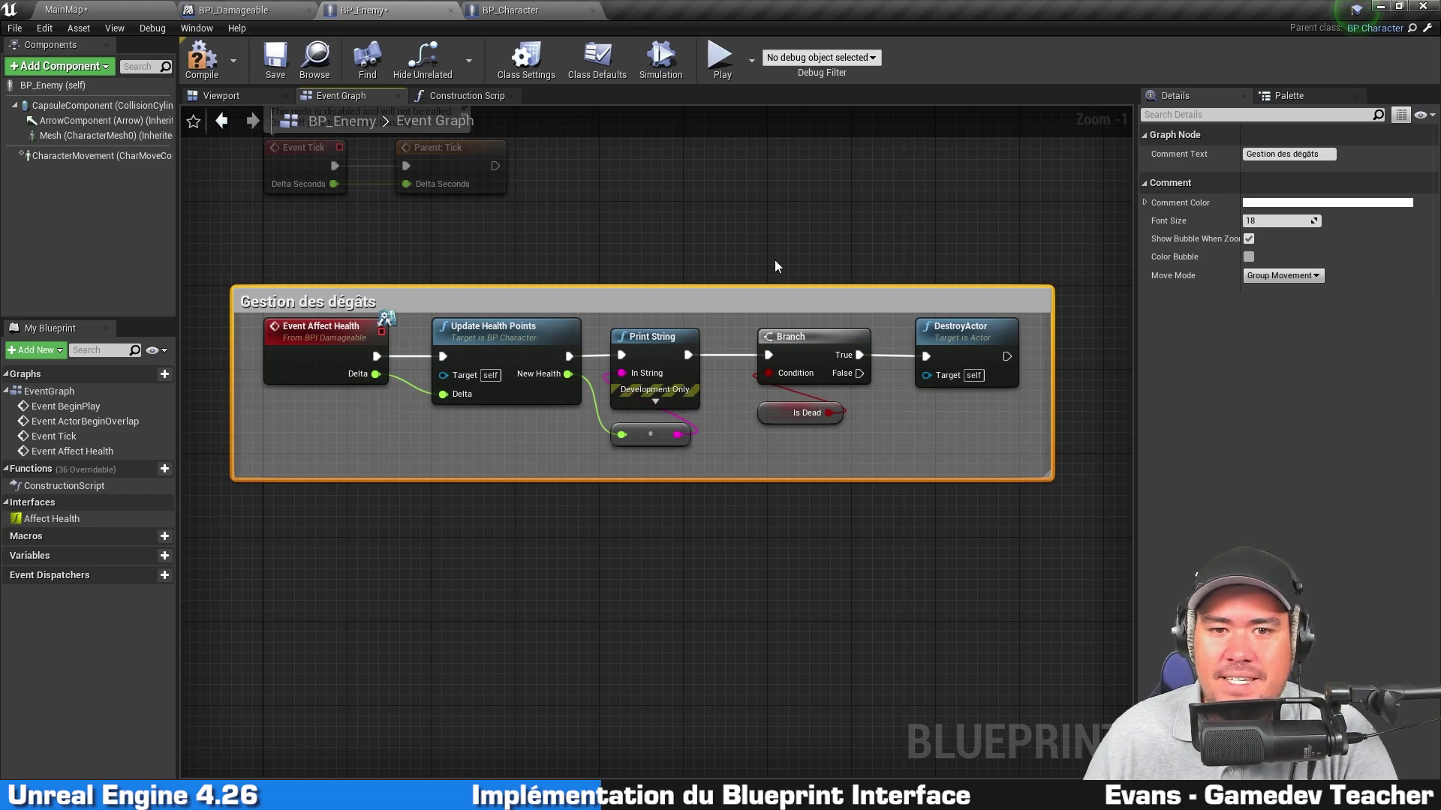
left_click_drag(777, 285, 780, 247)
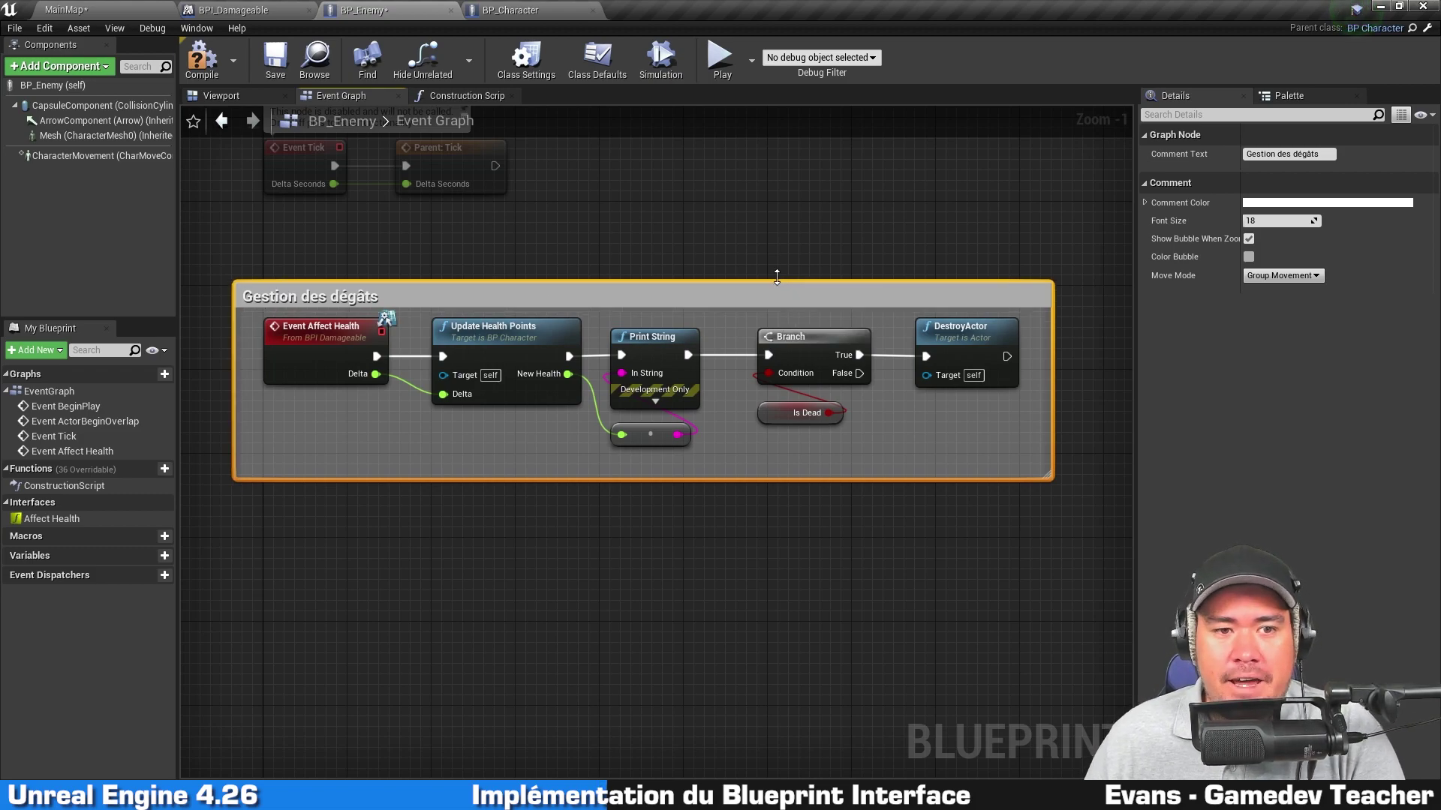
left_click(315, 510)
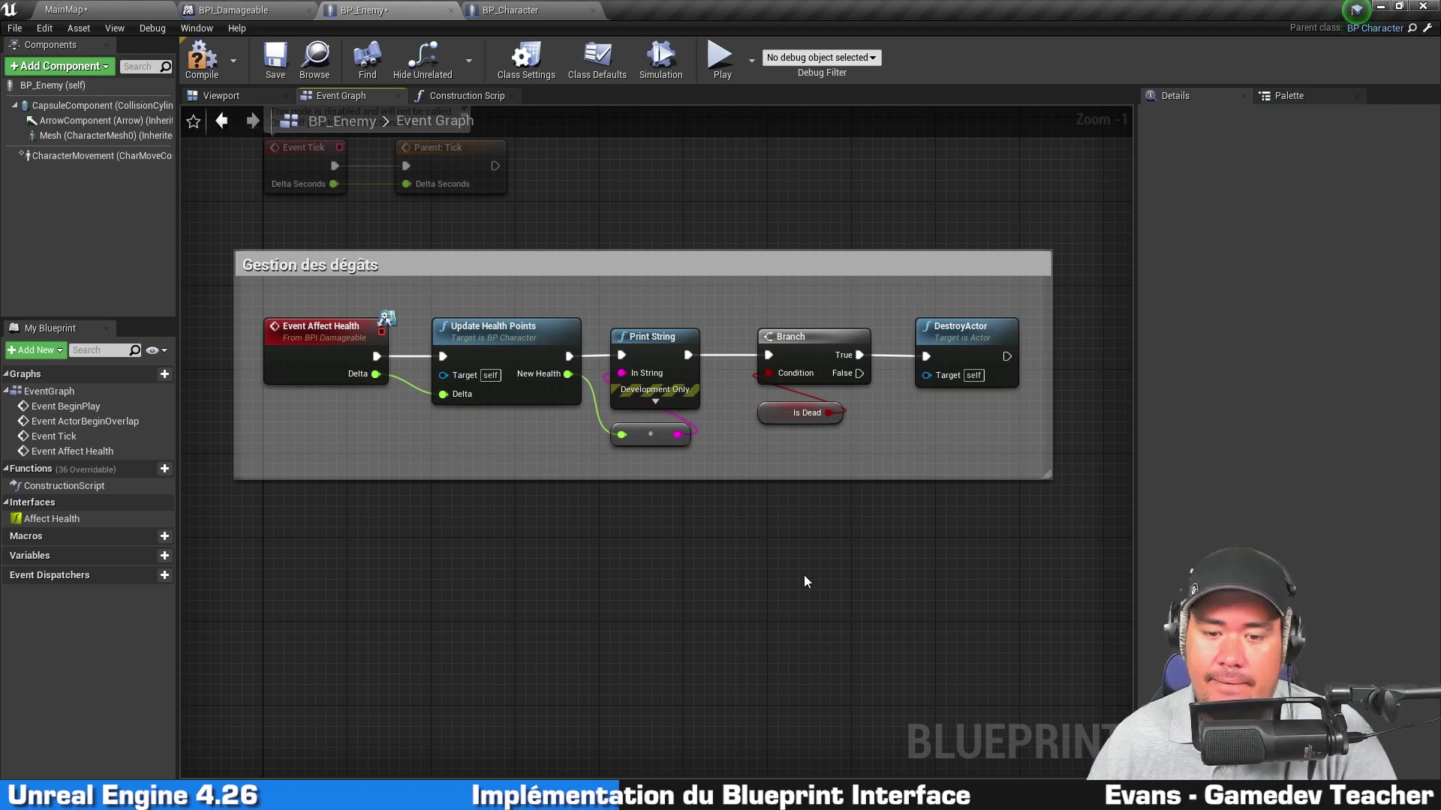
key("alt+Tab")
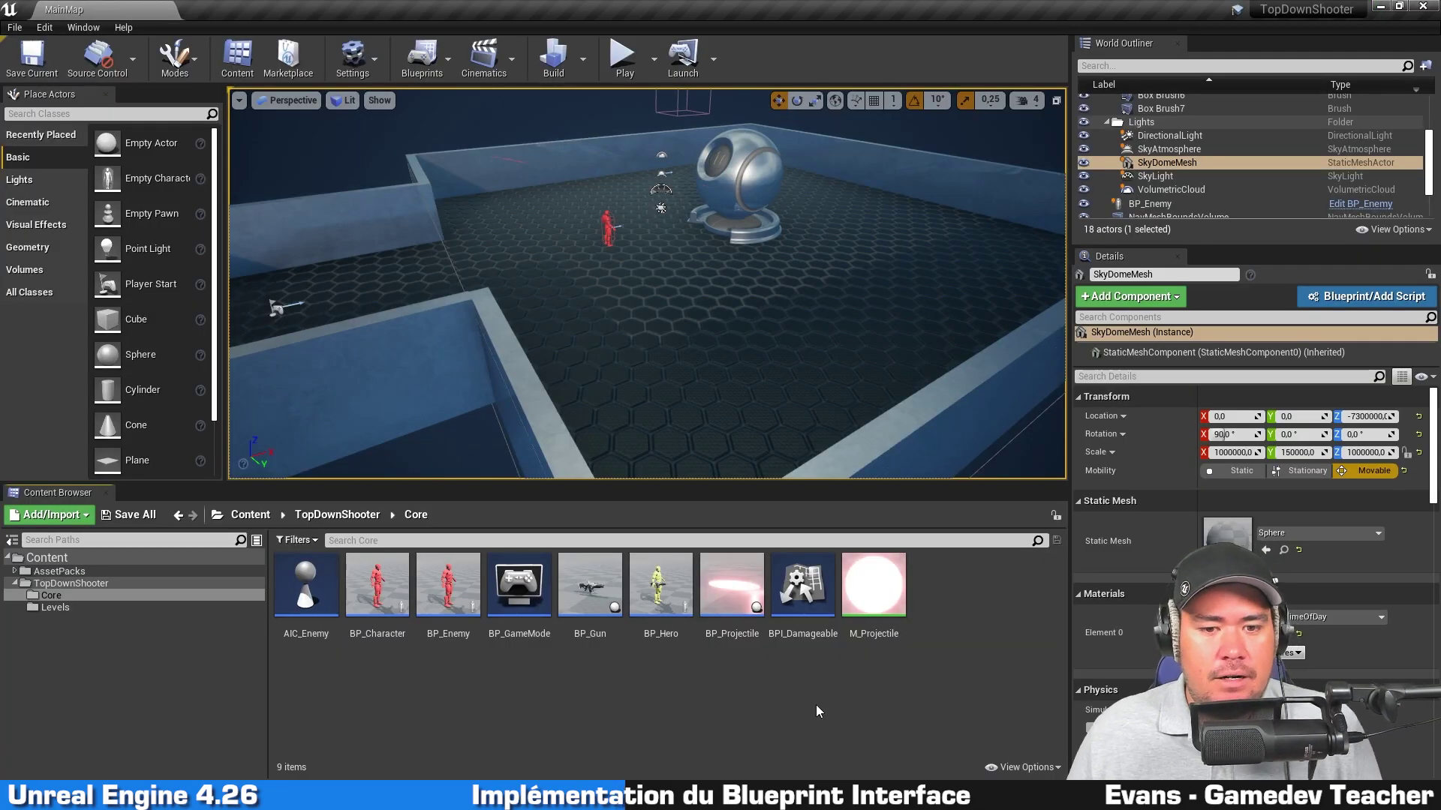
Open BP_Projectile and delete its three default event nodes
double_click(734, 600)
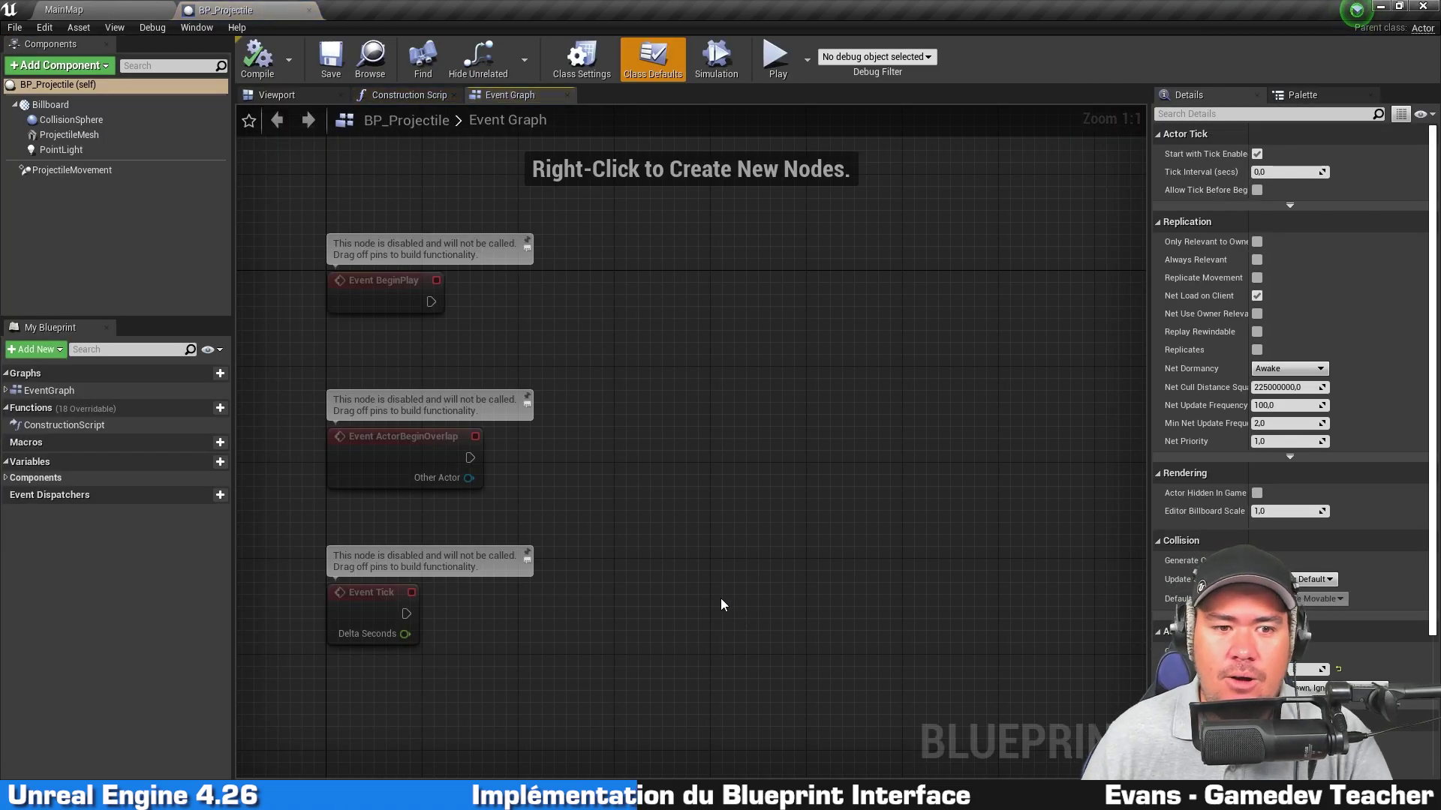
left_click(405, 450)
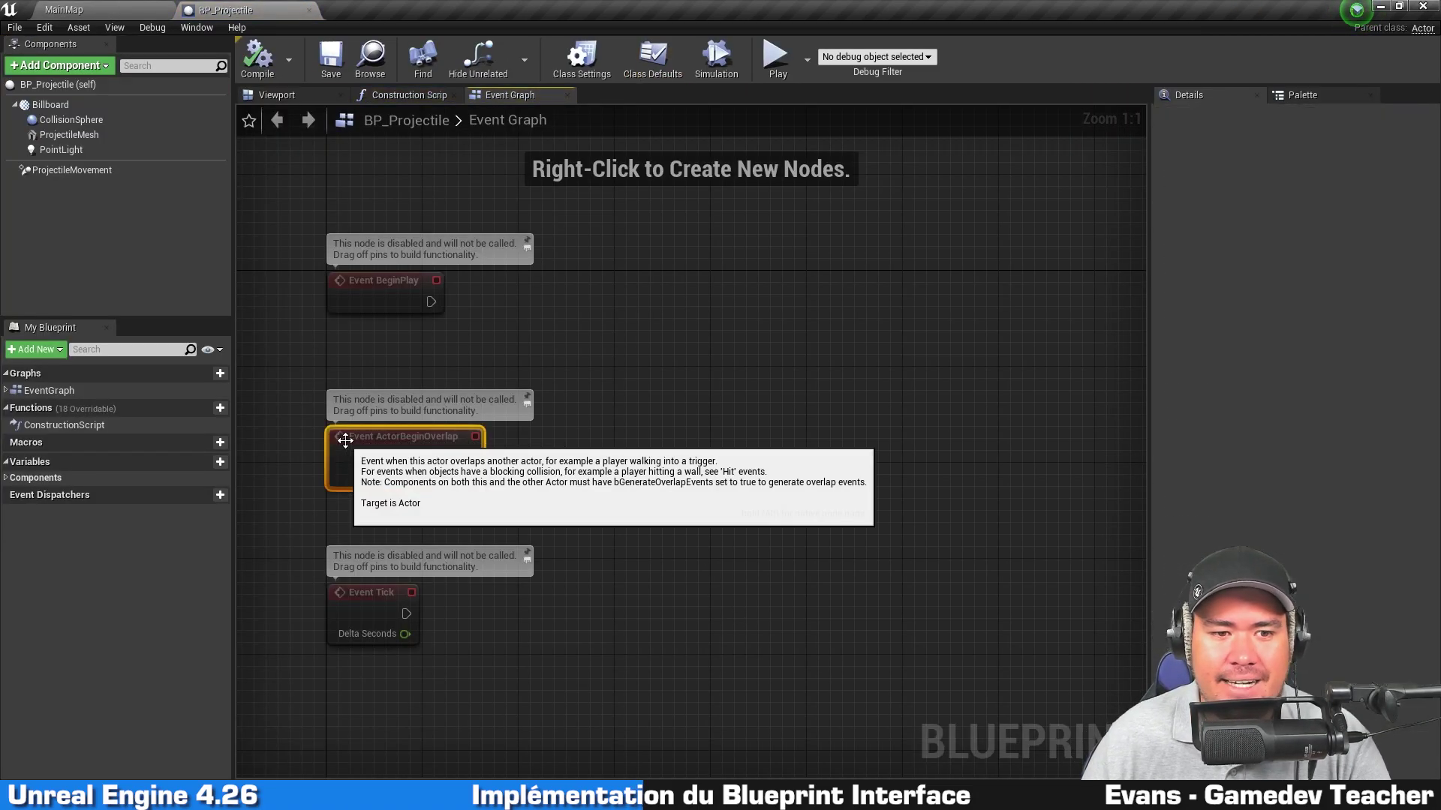
right_click_drag(632, 332, 724, 352)
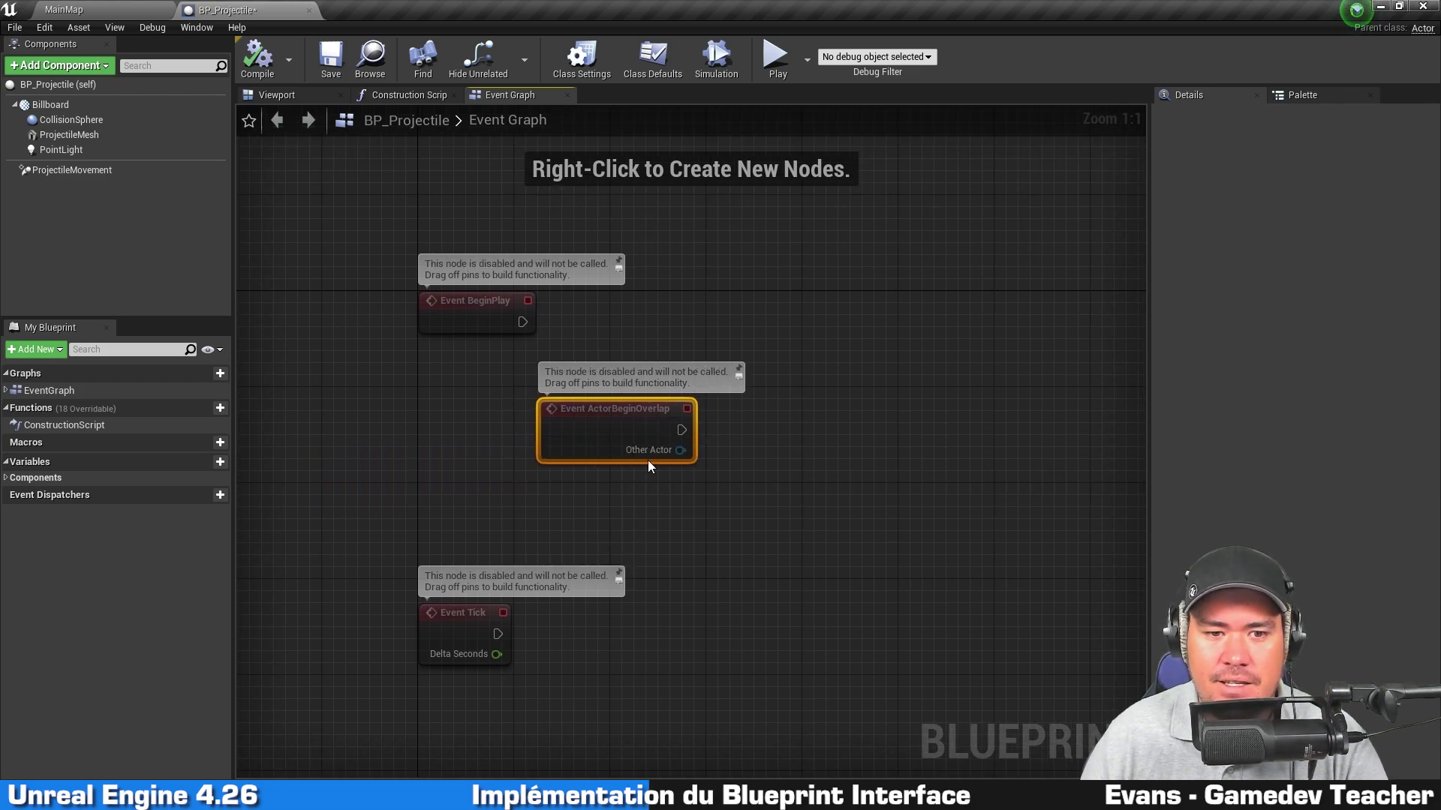
left_click_drag(440, 476, 404, 452)
left_click_drag(767, 252, 393, 724)
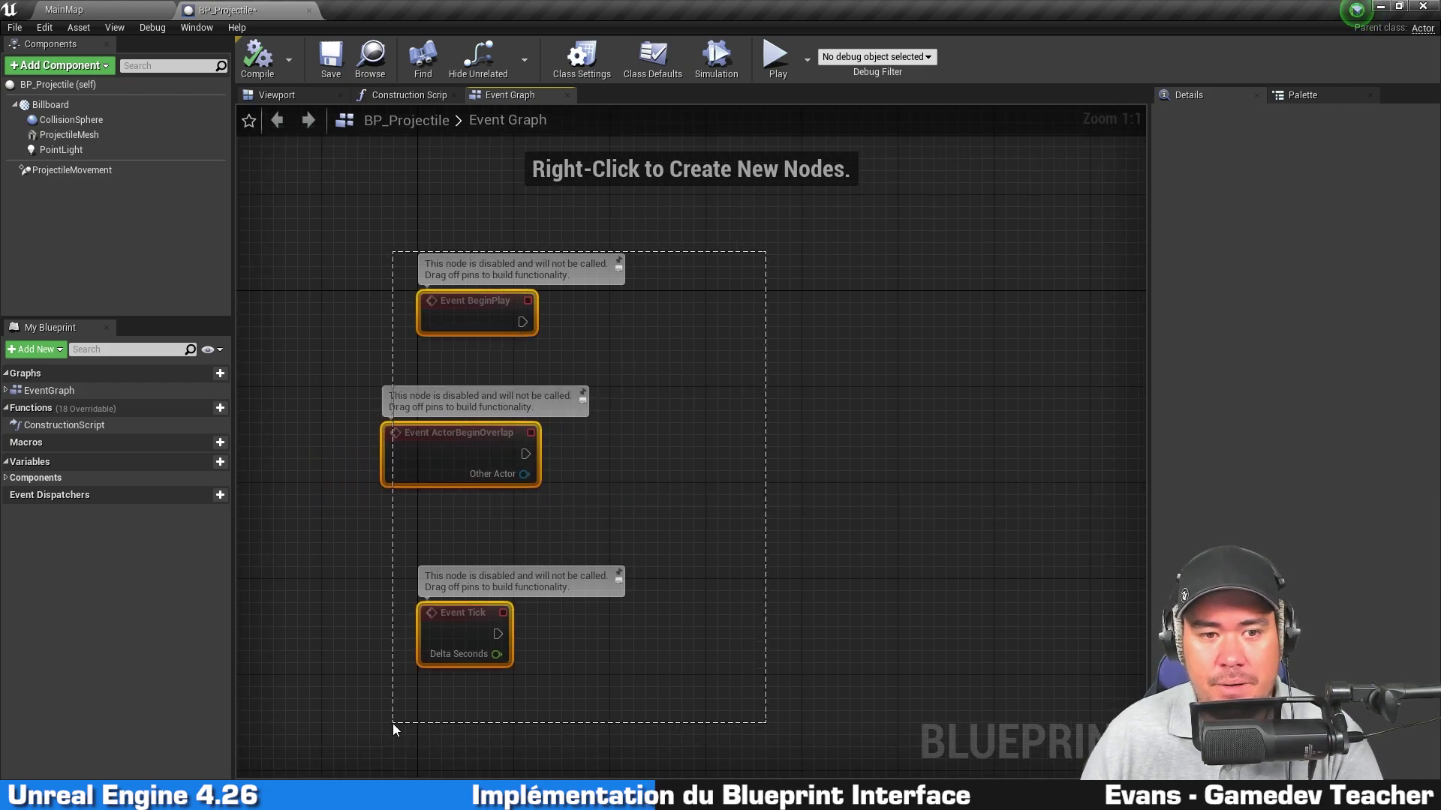
key("Delete")
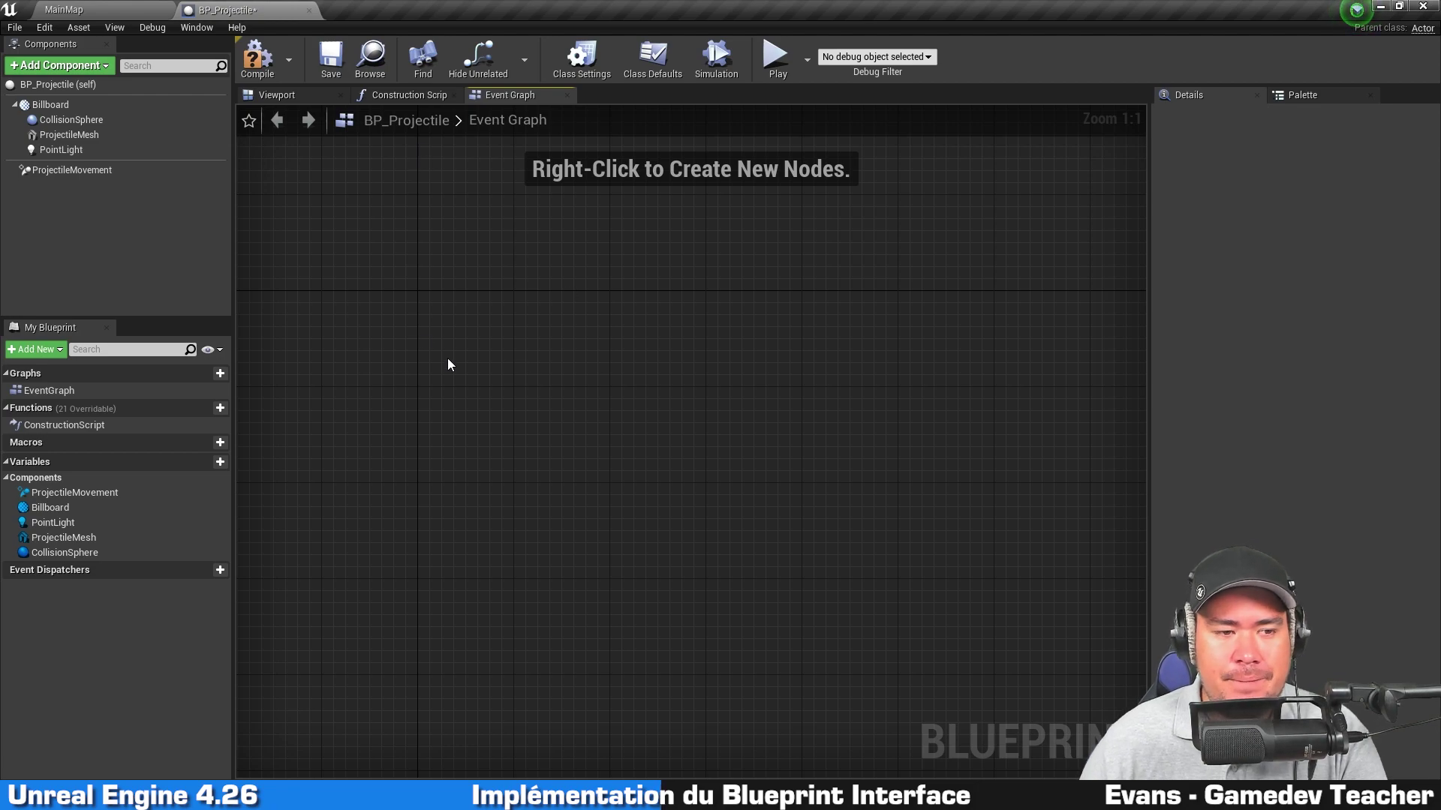
Add an Event ActorBeginOverlap node to the emptied graph
right_click(460, 264)
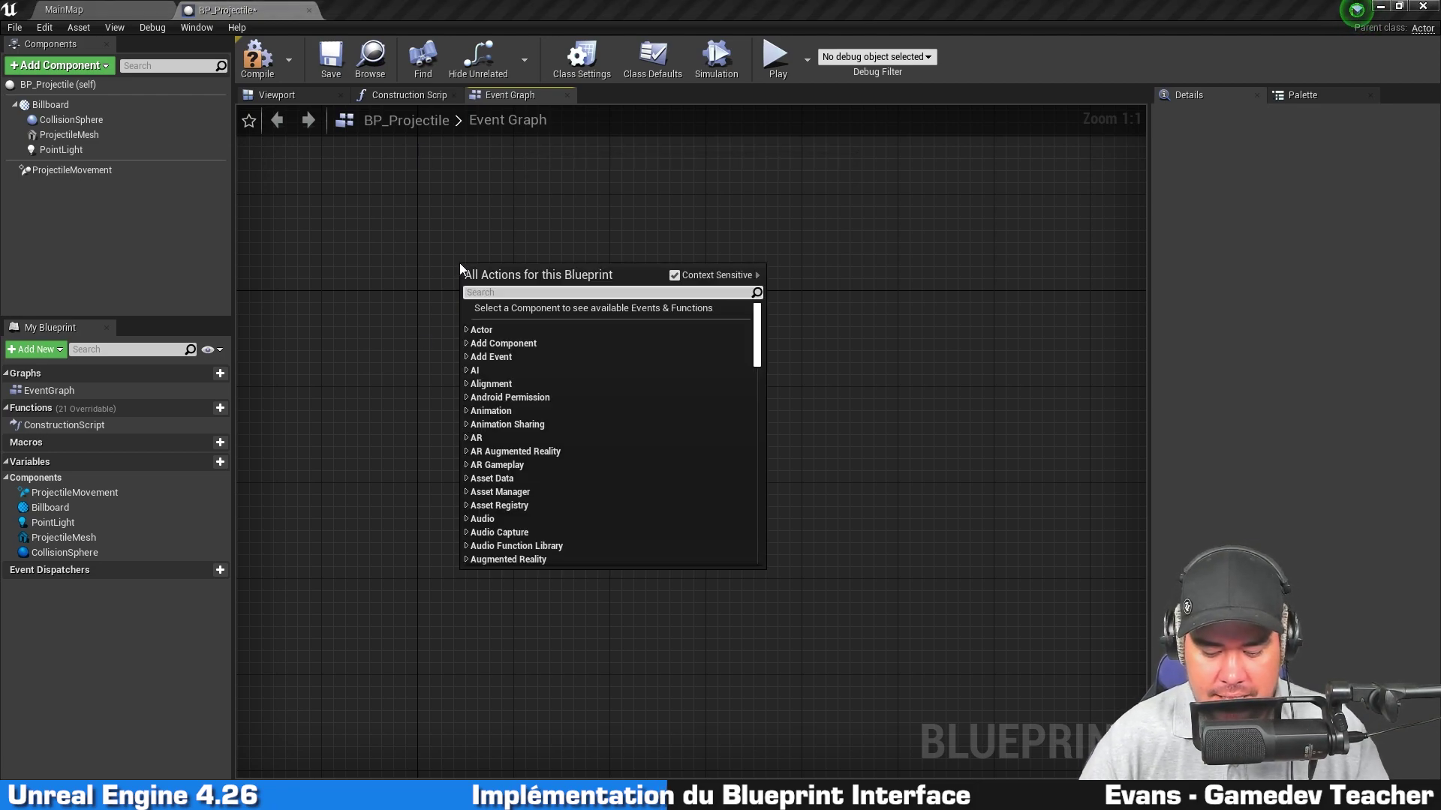
type("beginoverl")
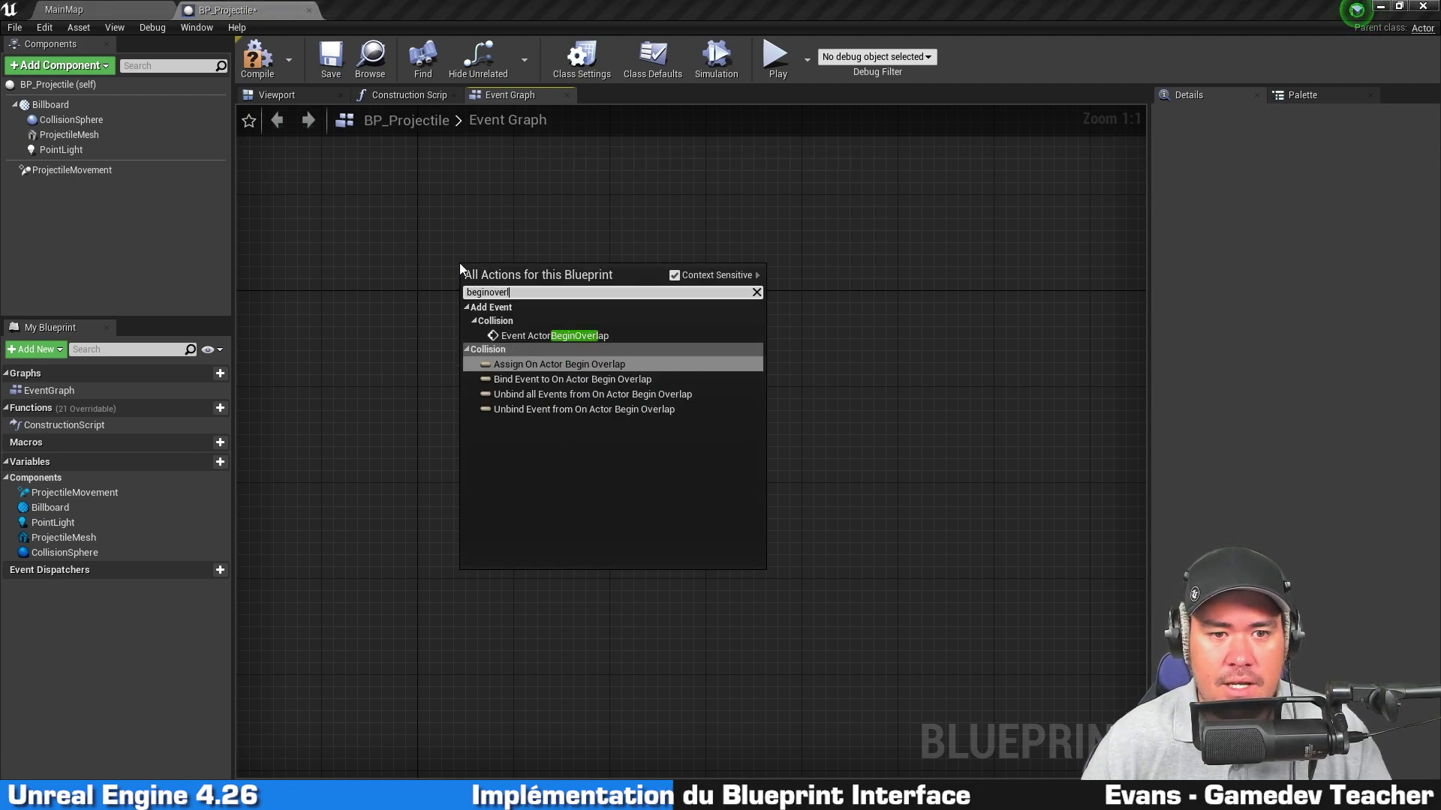
type("a")
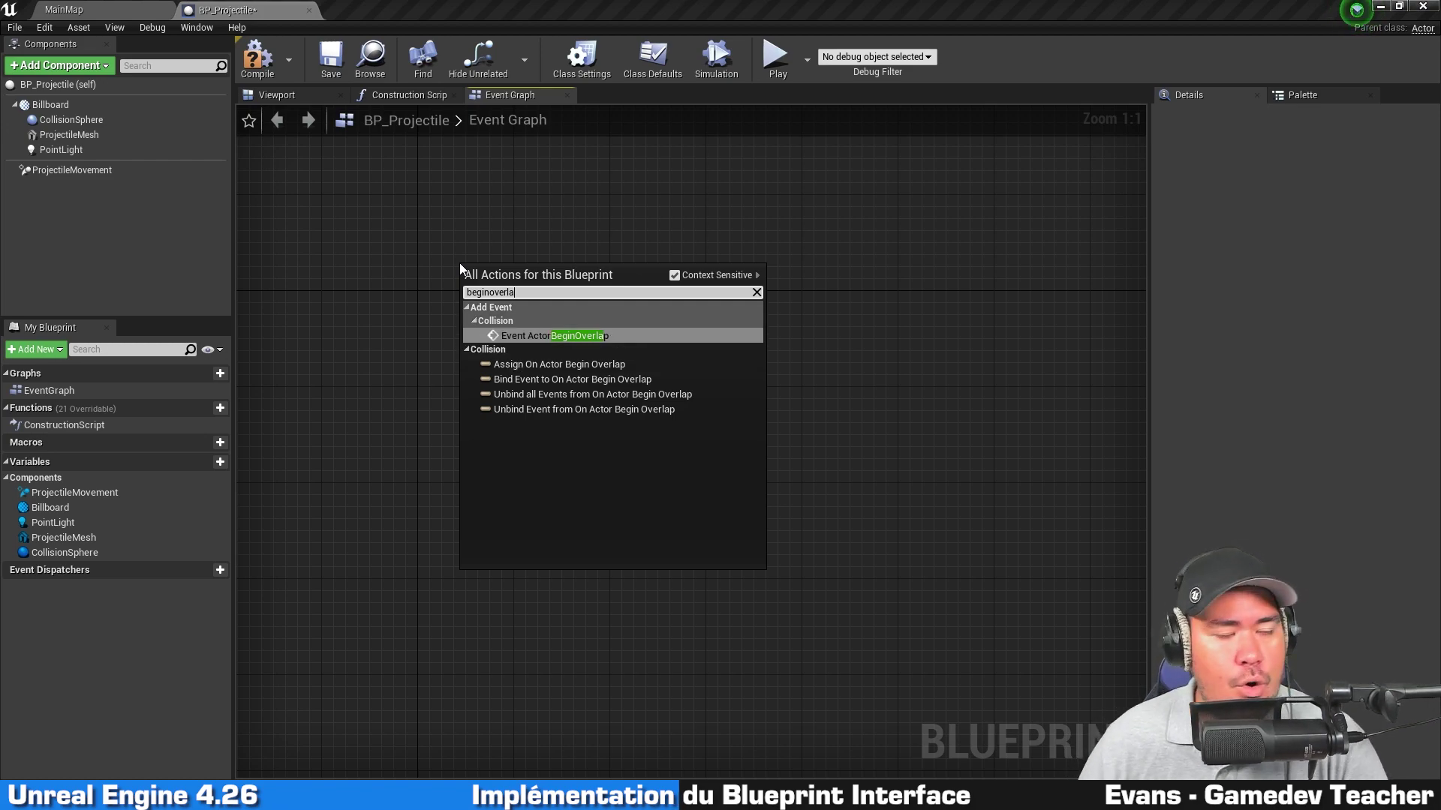
key("Return")
left_click_drag(535, 266, 498, 290)
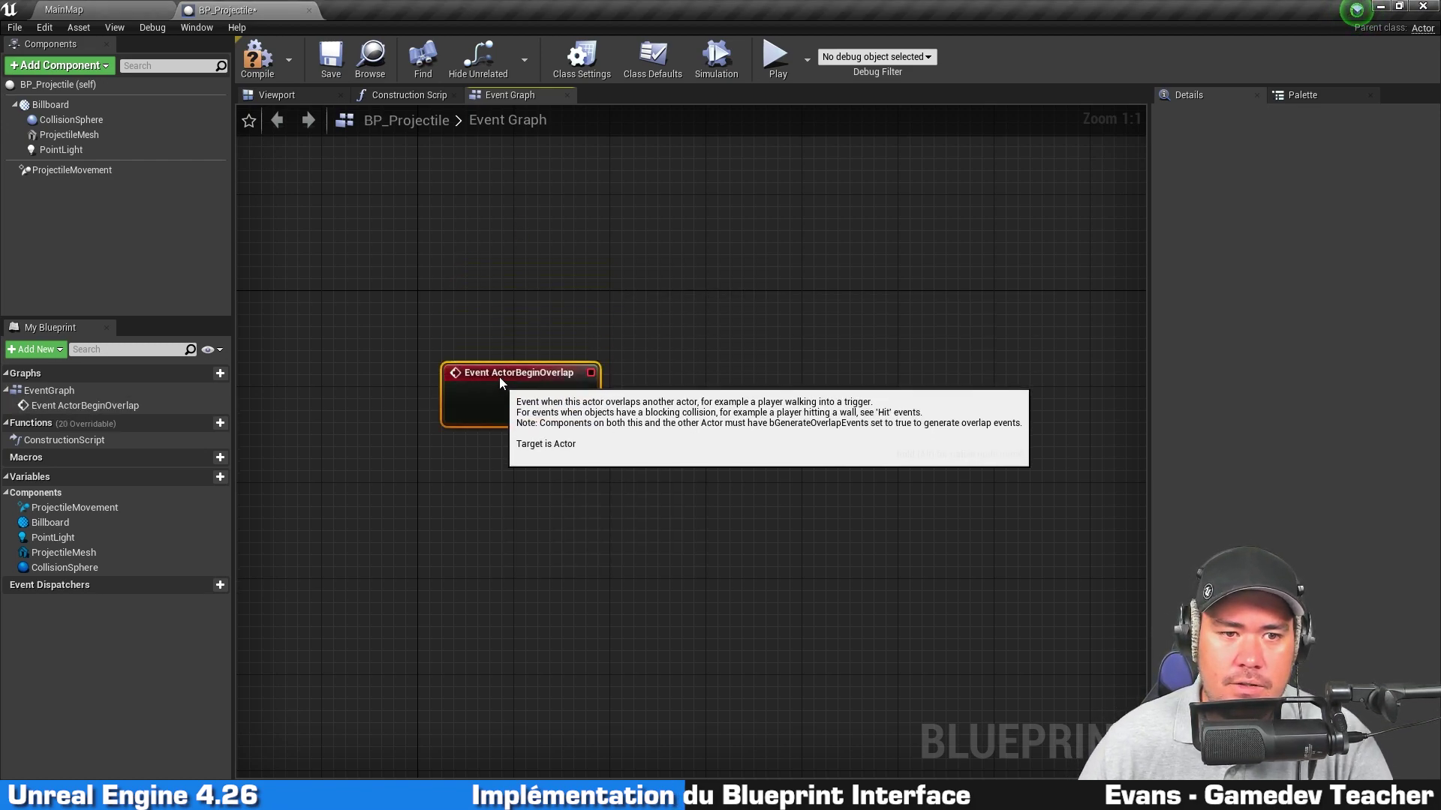
right_click_drag(657, 323, 575, 341)
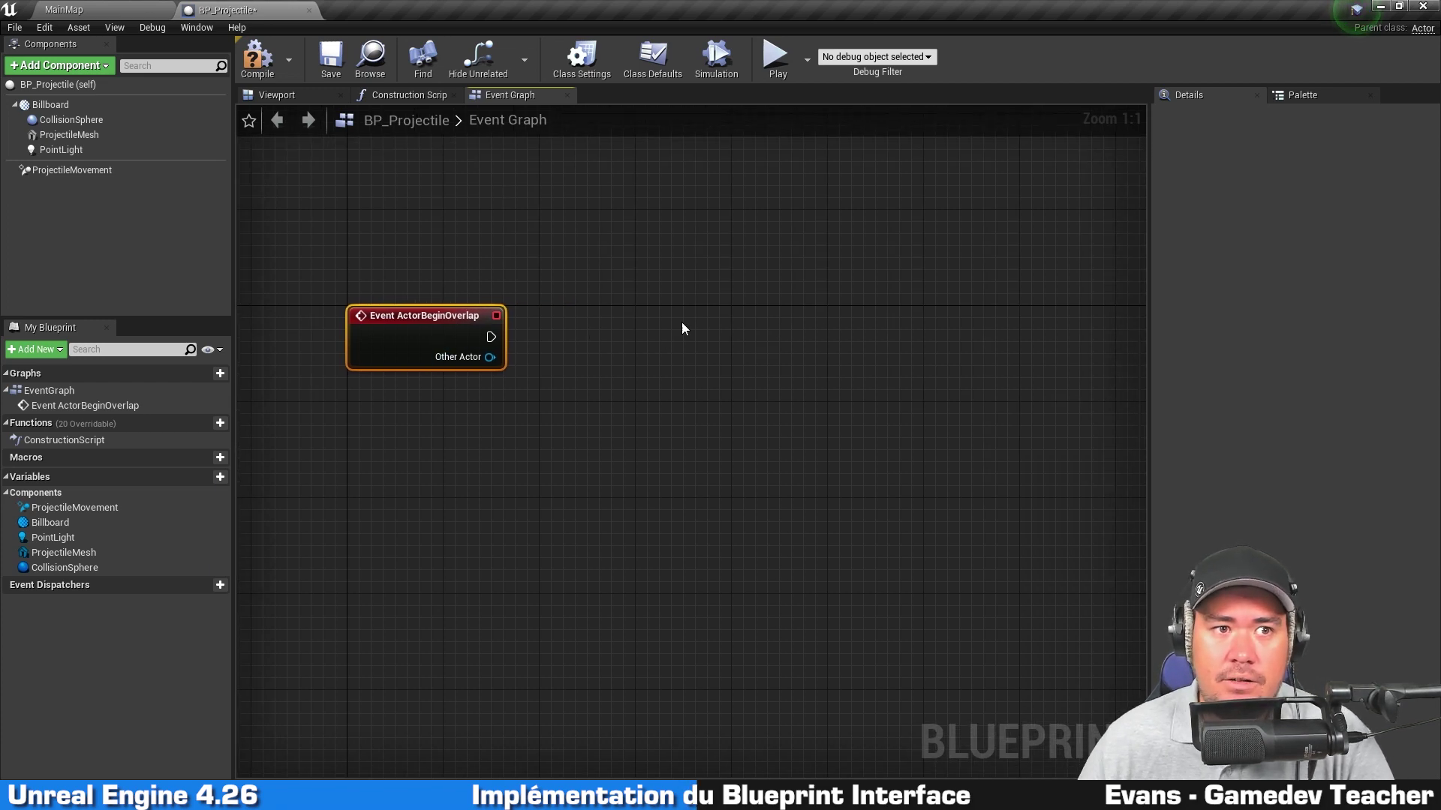
Inspect the projectile in the Viewport preview, then come back to the Event Graph
left_click(263, 96)
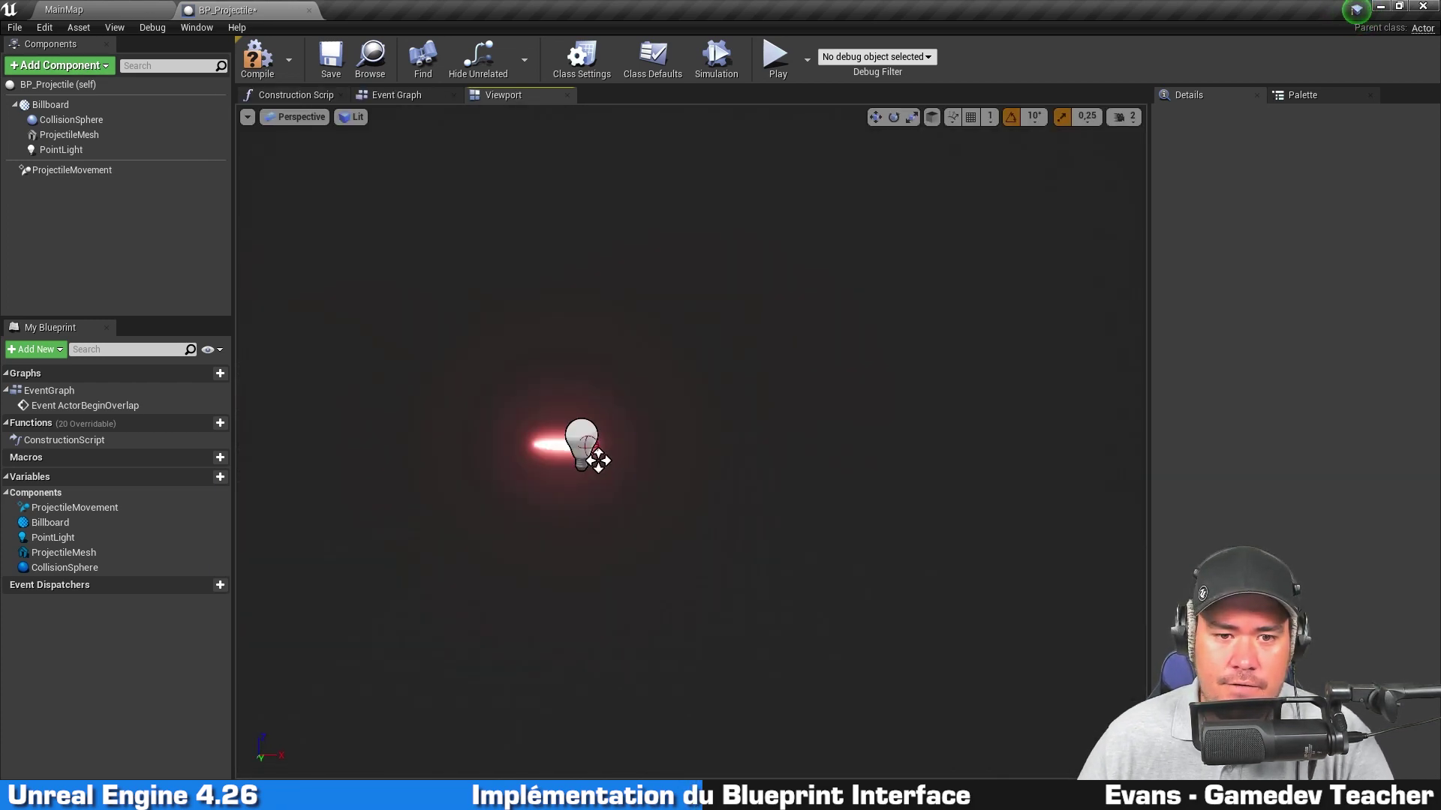
right_click_drag(589, 403, 559, 426)
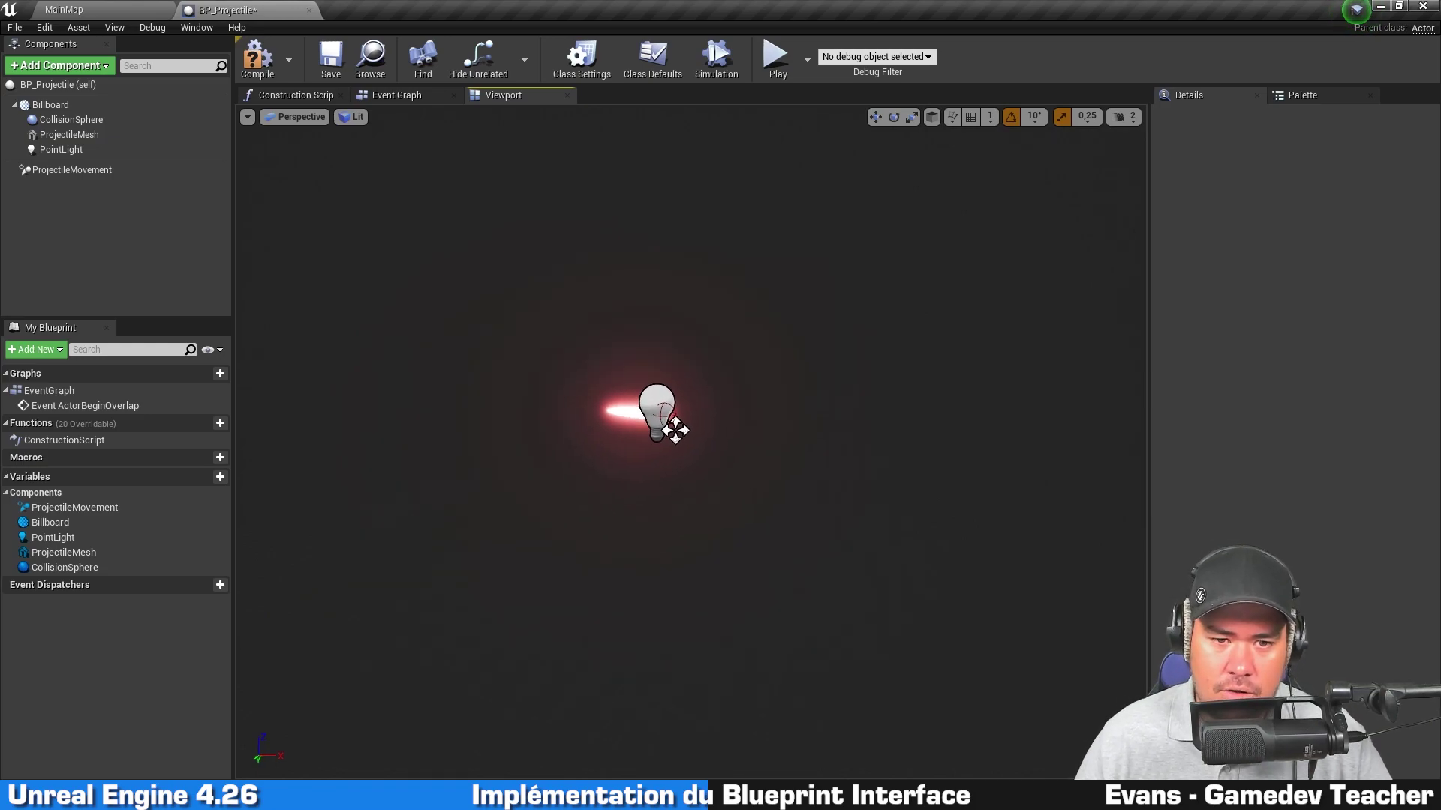
scroll(593, 387, "up", 5)
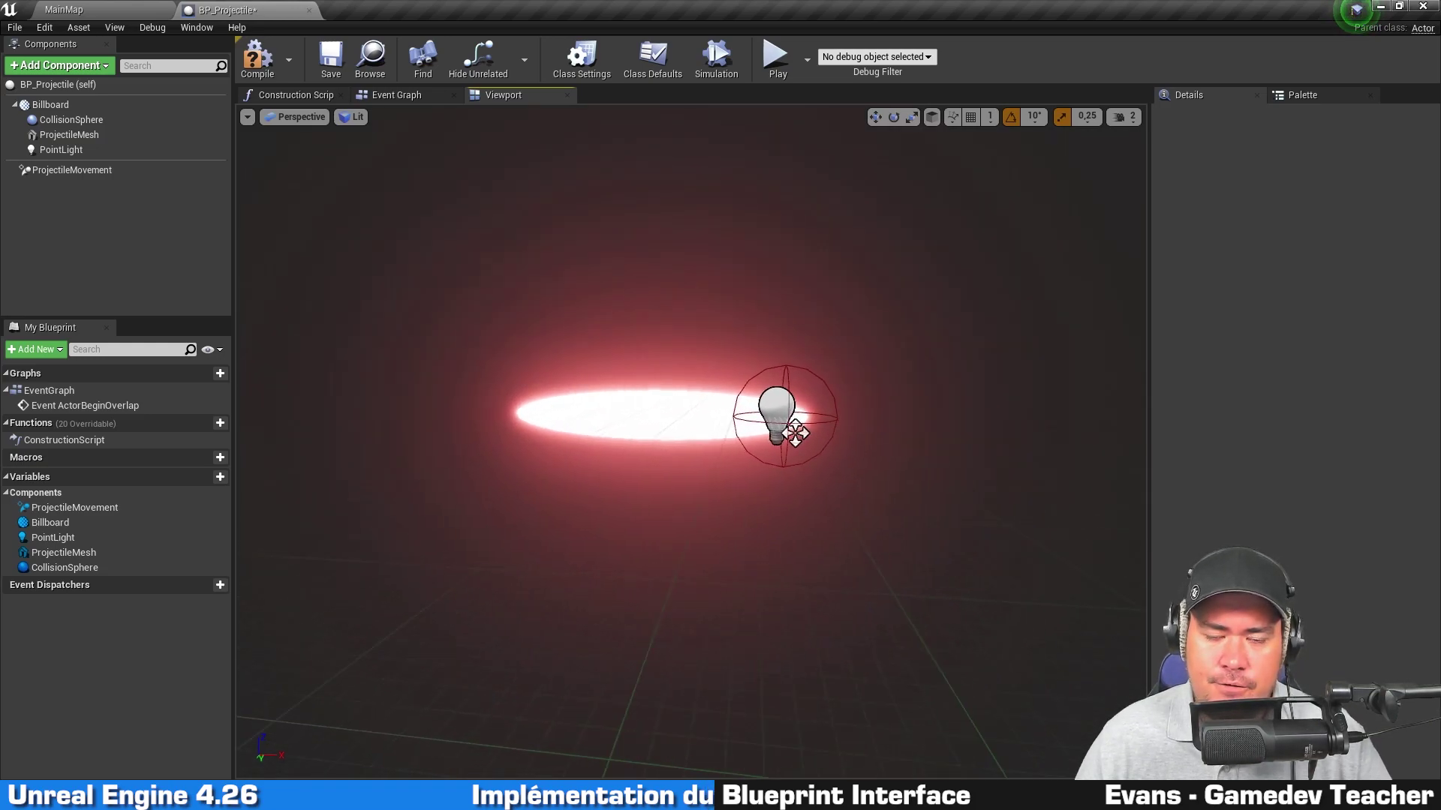
scroll(596, 384, "down", 3)
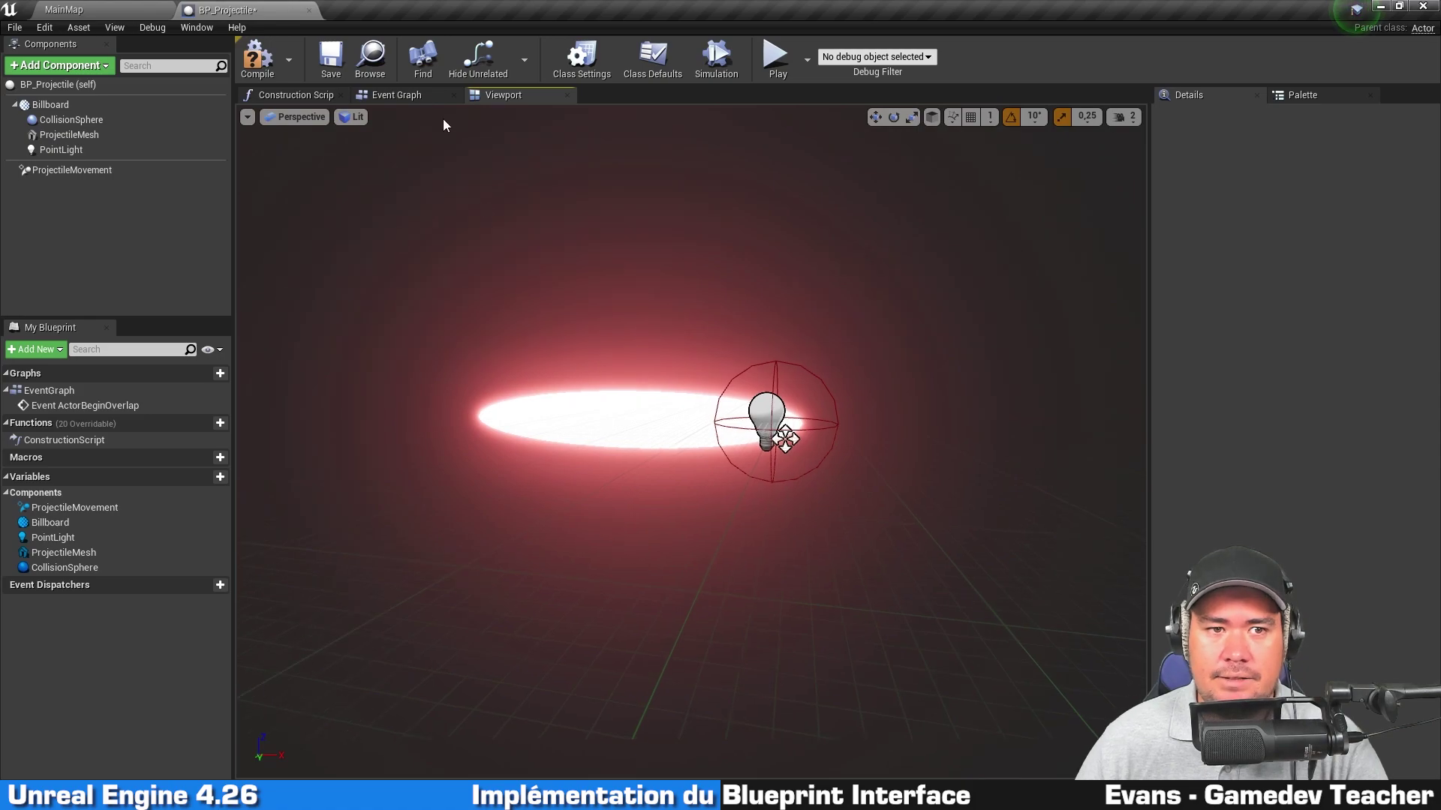
left_click(396, 95)
left_click_drag(488, 337, 617, 418)
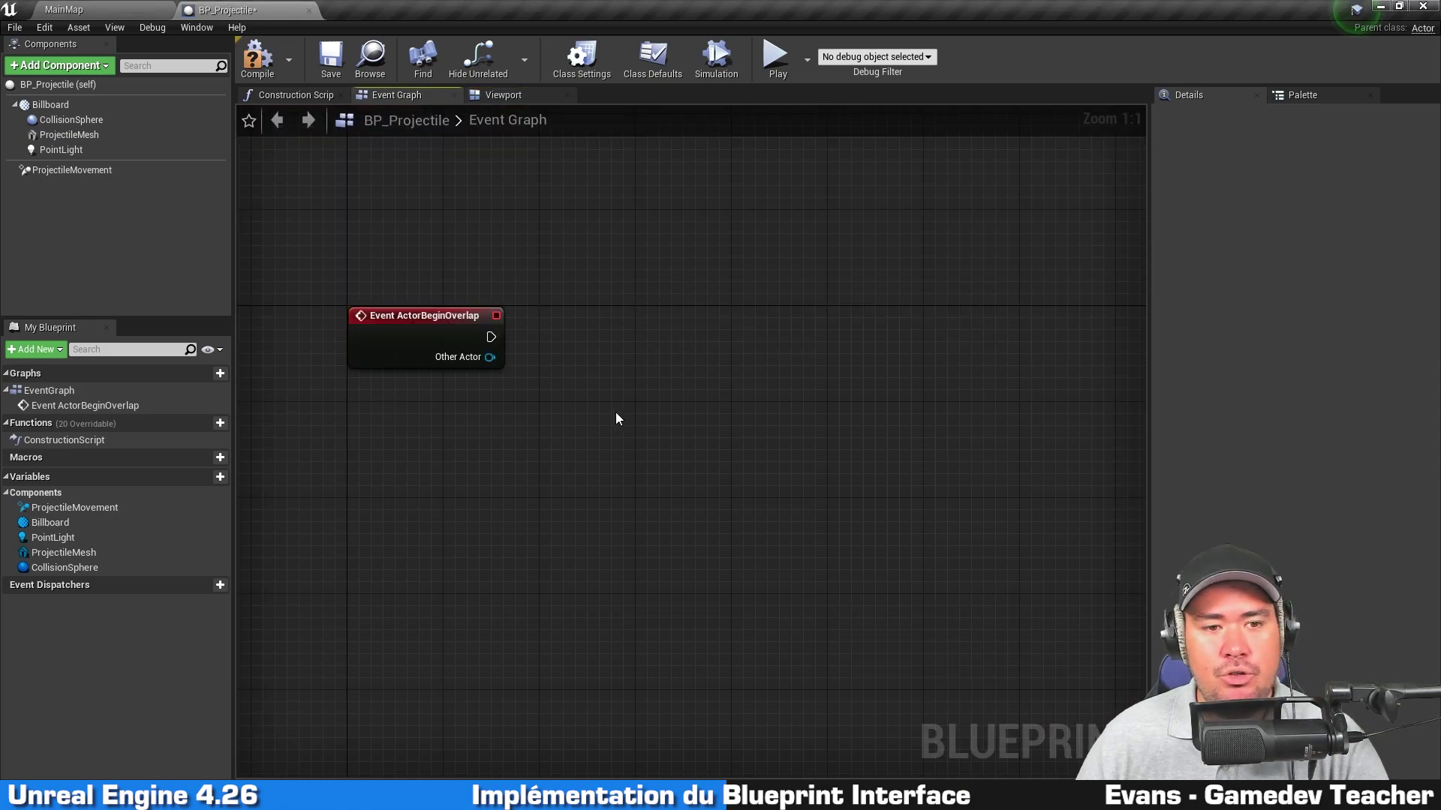
left_click_drag(504, 363, 705, 426)
left_click(565, 183)
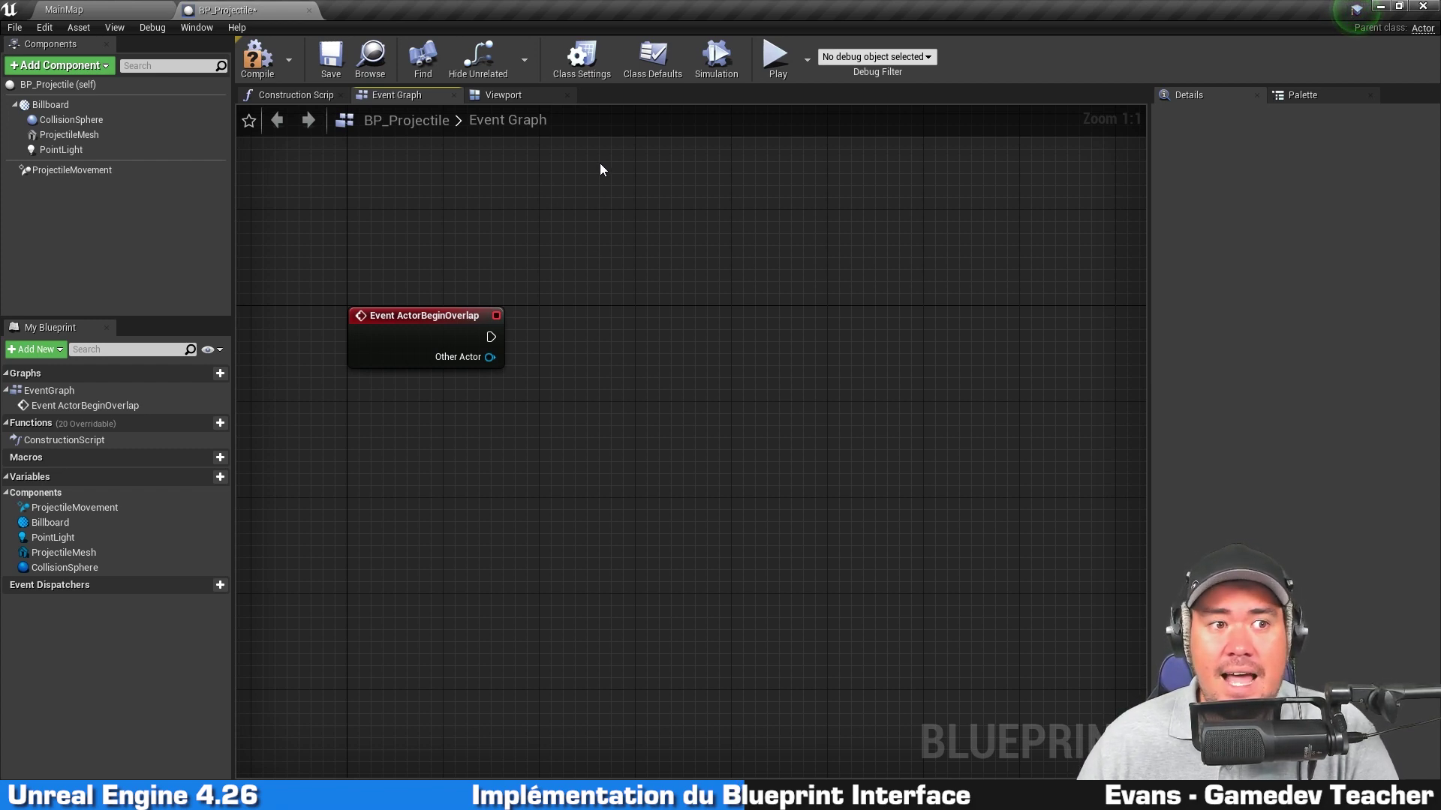
Set ProjectileMesh's Can Character Step Up On collision property to No
left_click(520, 95)
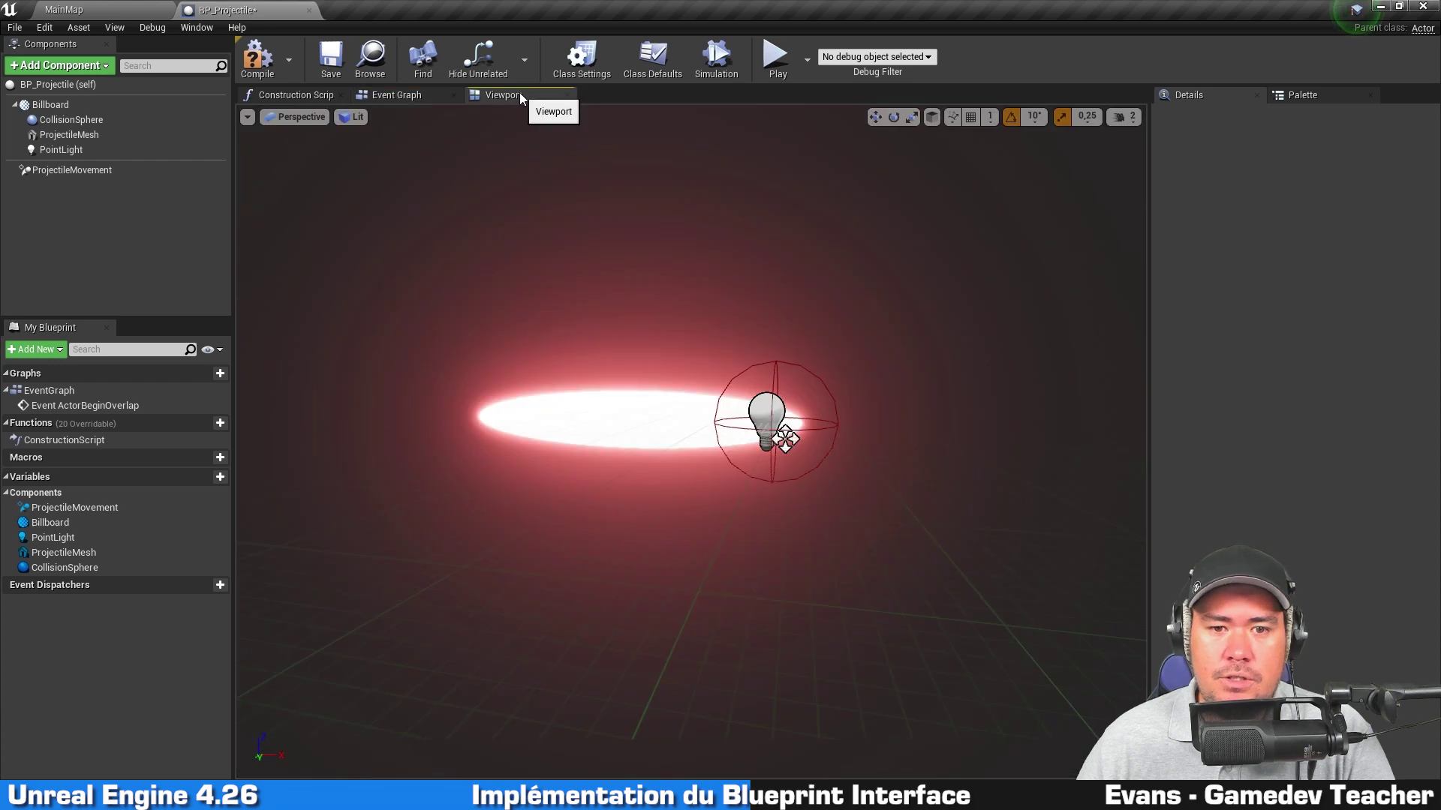
left_click(828, 385)
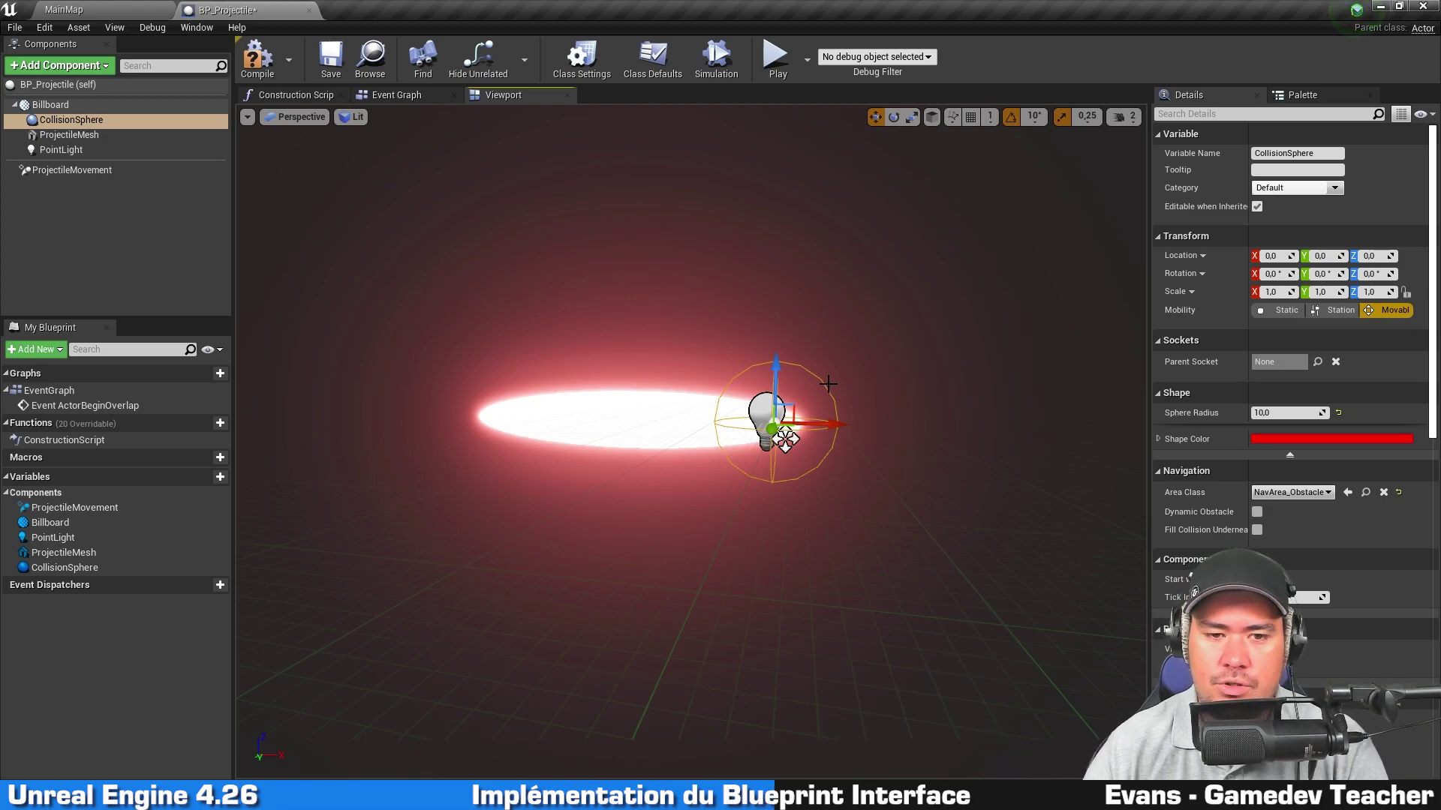
left_click(630, 426)
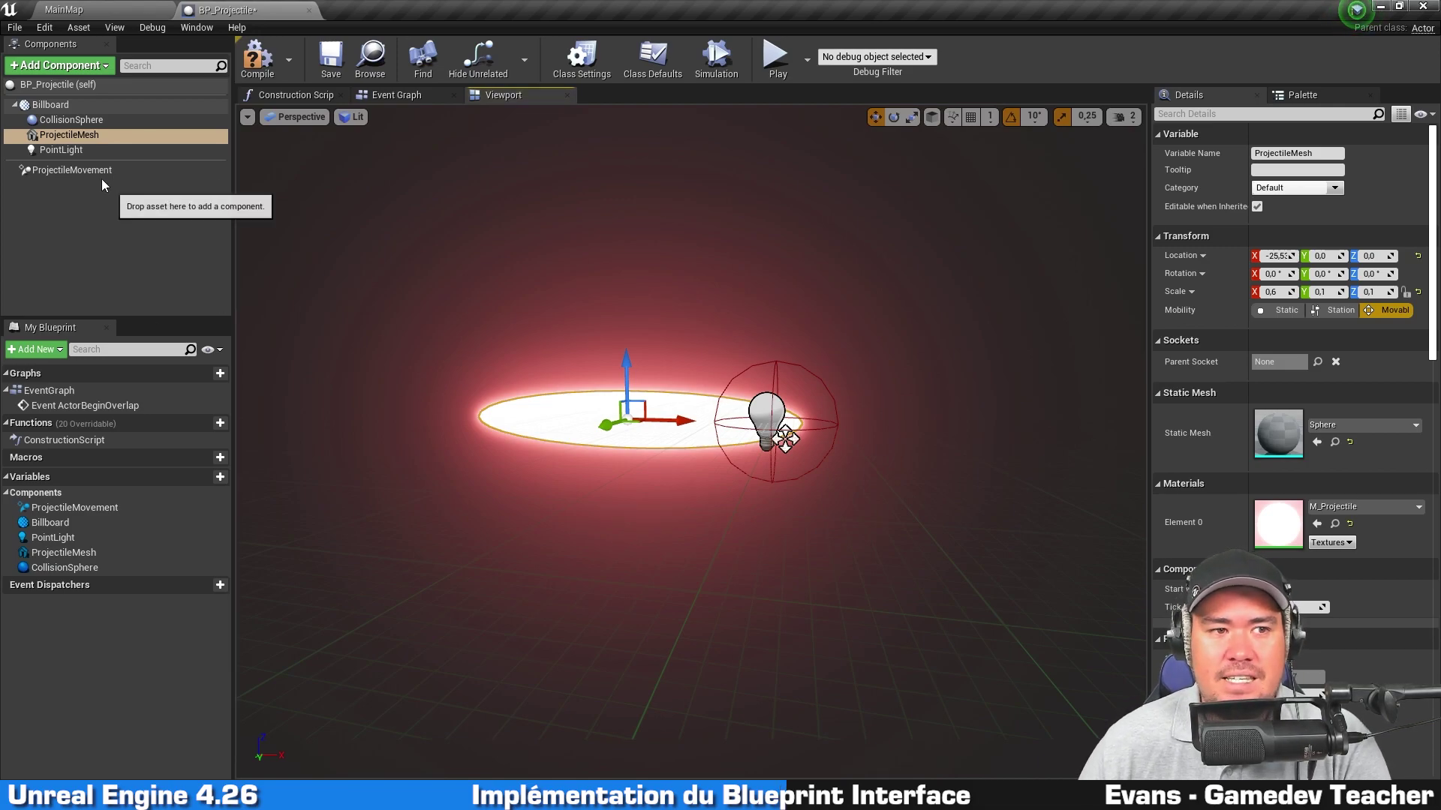
scroll(1333, 328, "down", 1)
scroll(1268, 340, "down", 3)
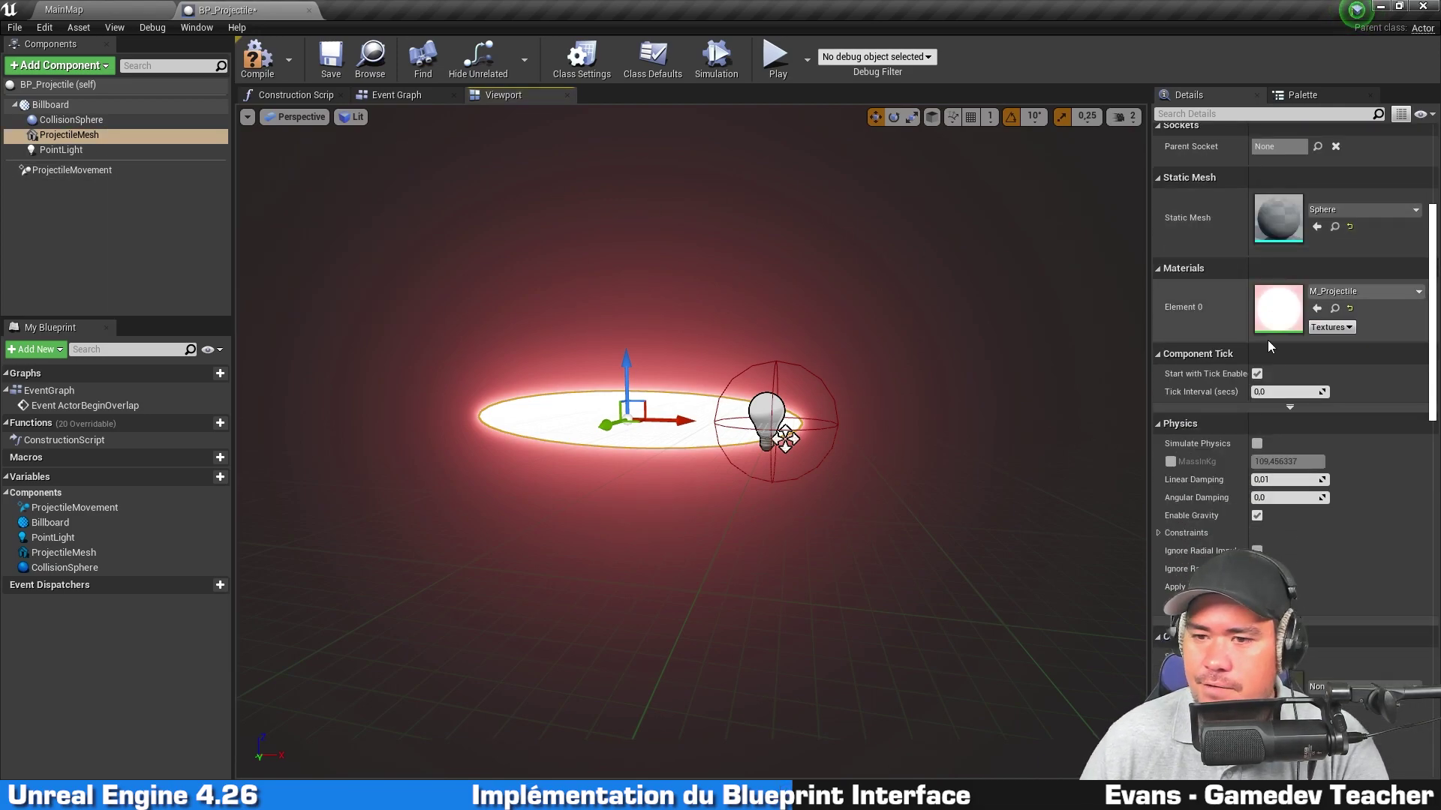
scroll(1263, 344, "down", 3)
scroll(1263, 344, "down", 3)
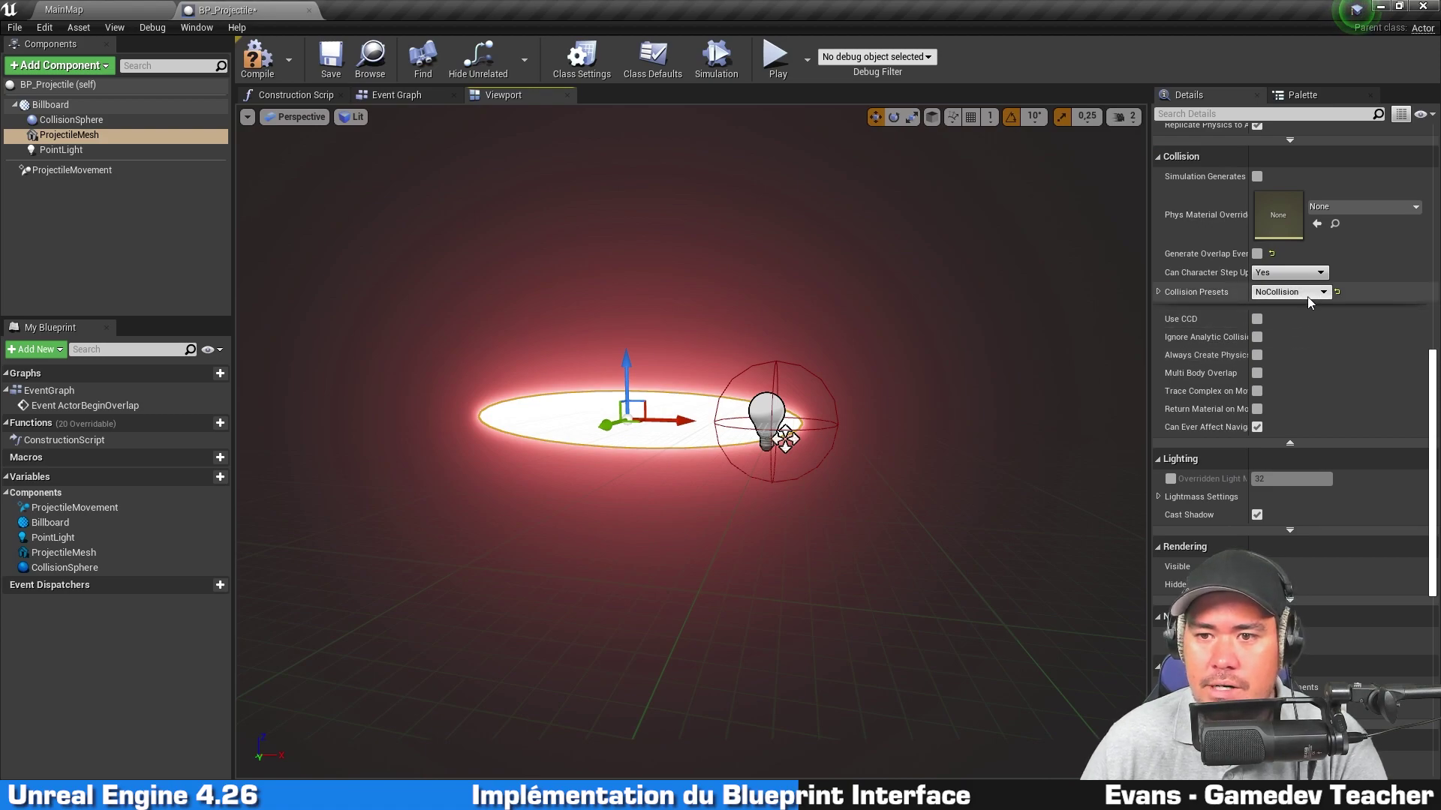
left_click_drag(1248, 260, 1289, 260)
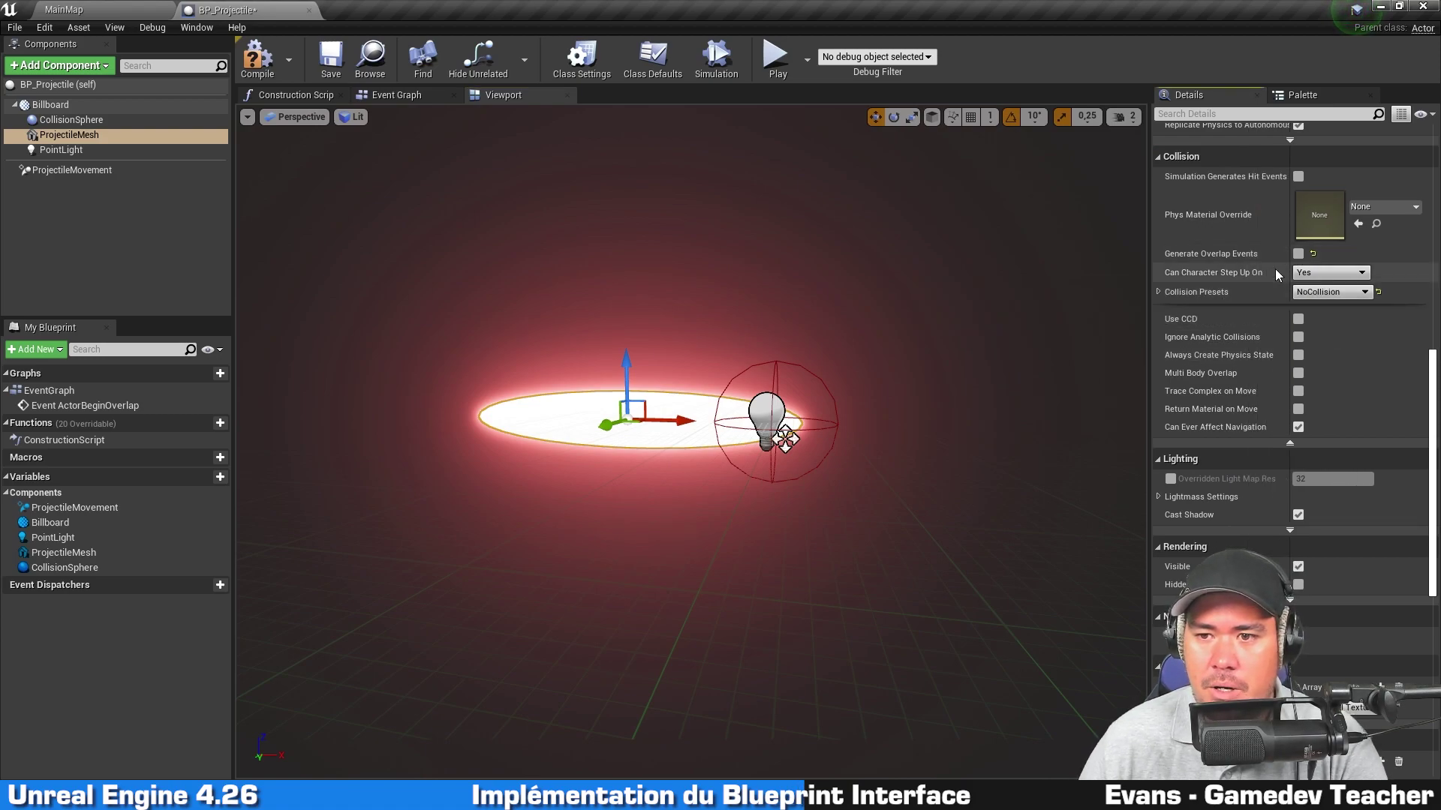
left_click(1329, 273)
left_click(1332, 290)
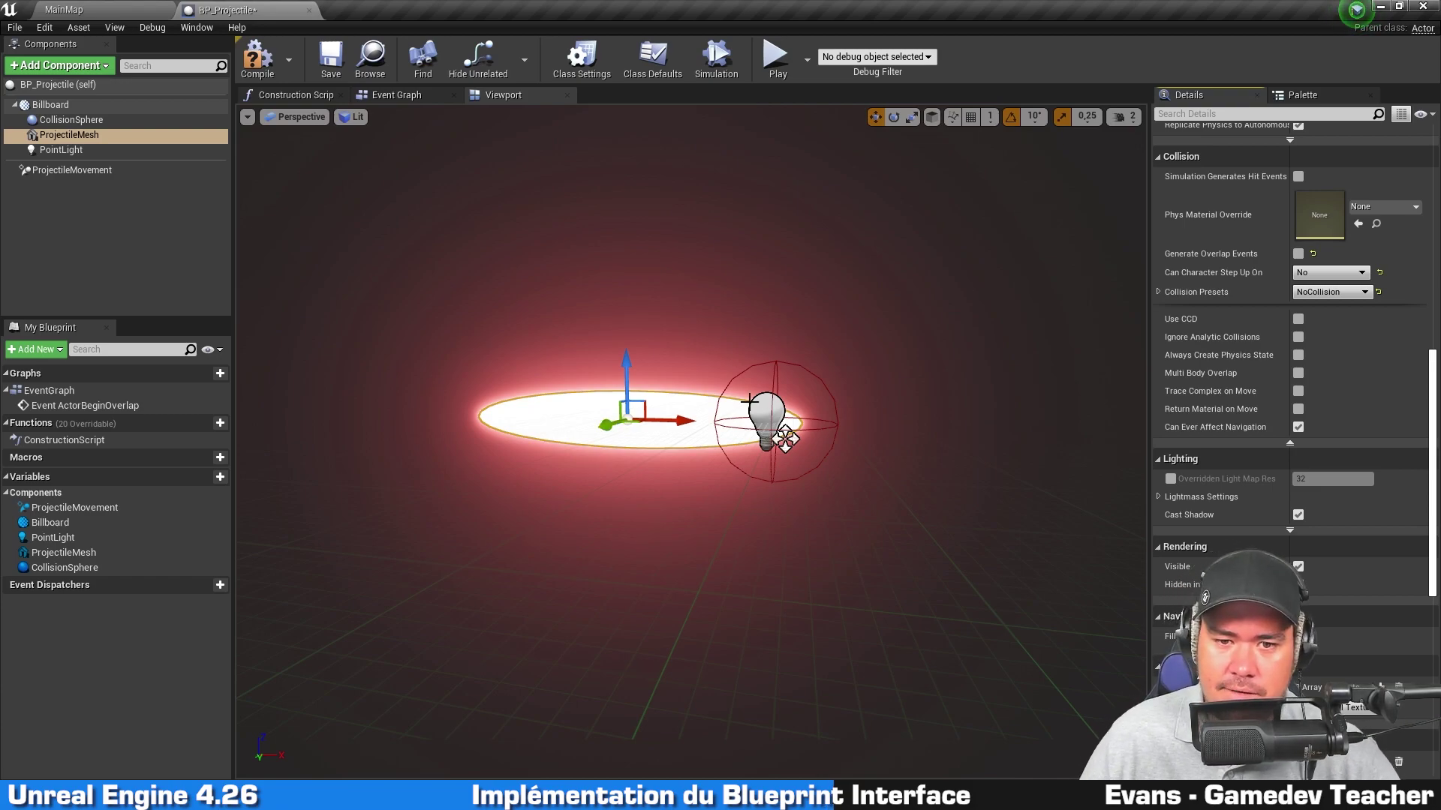
right_click_drag(824, 383, 835, 383)
Give the CollisionSphere the OverlapOnlyPawn collision preset
left_click(815, 384)
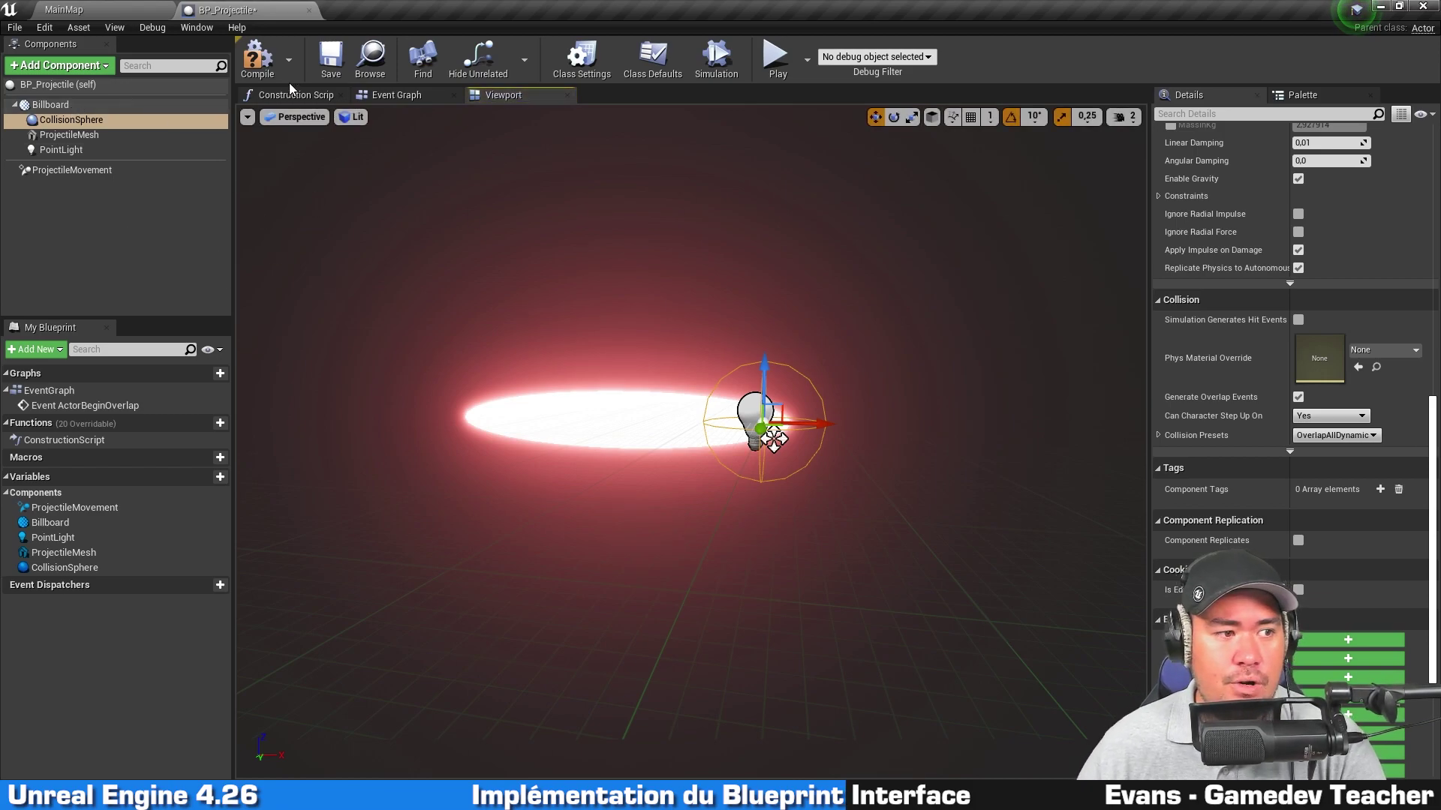
scroll(1209, 234, "down", 2)
scroll(1210, 235, "down", 3)
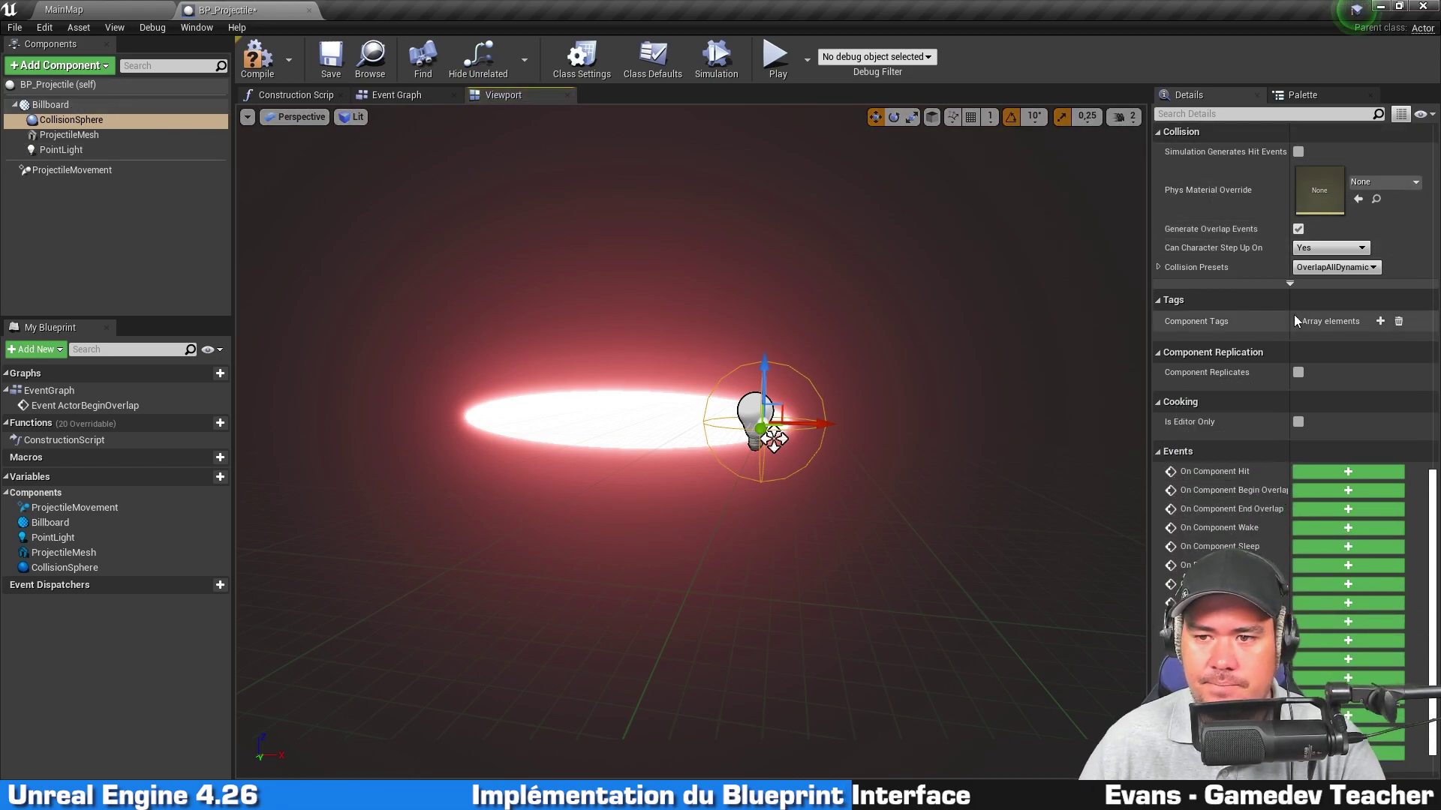
left_click(1374, 268)
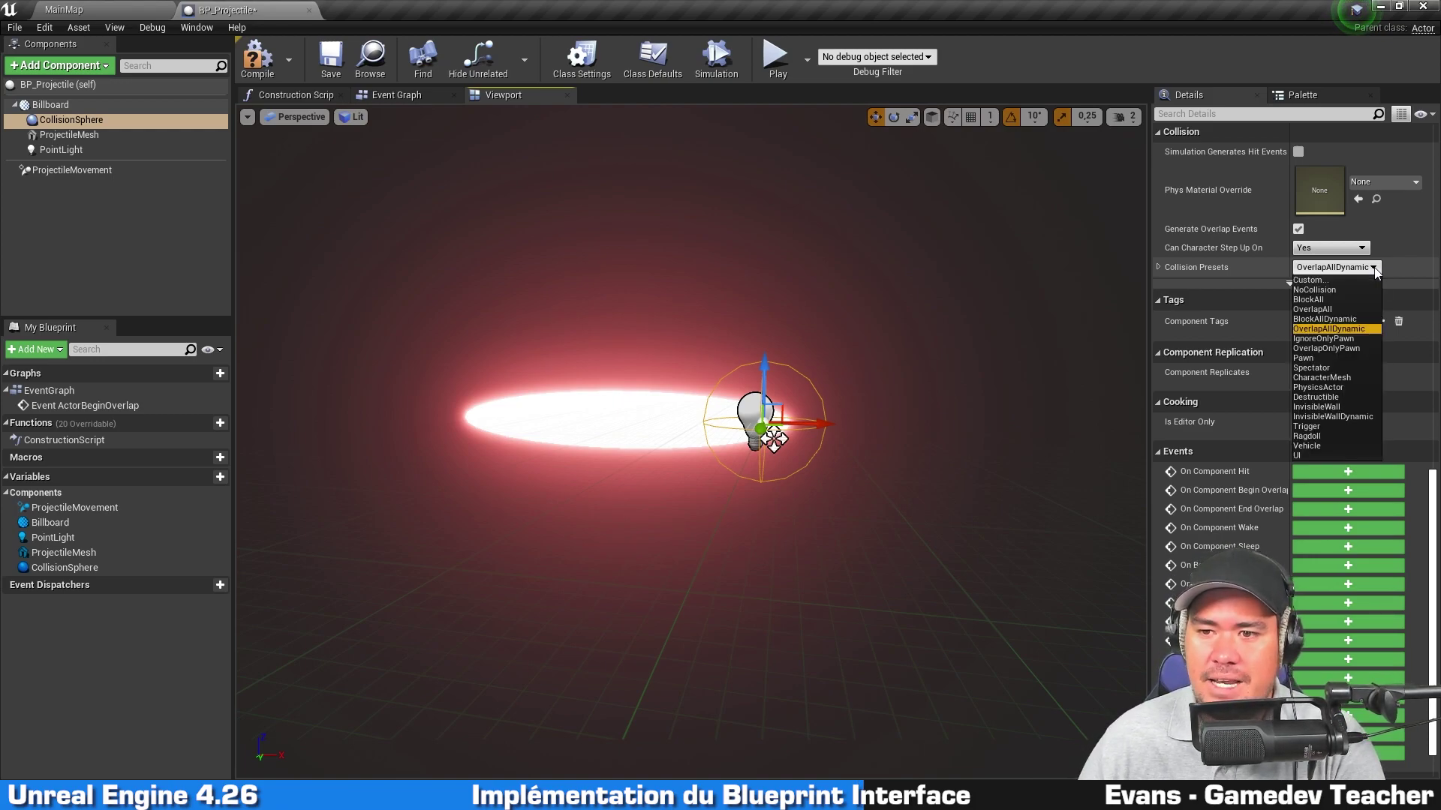
left_click(1361, 349)
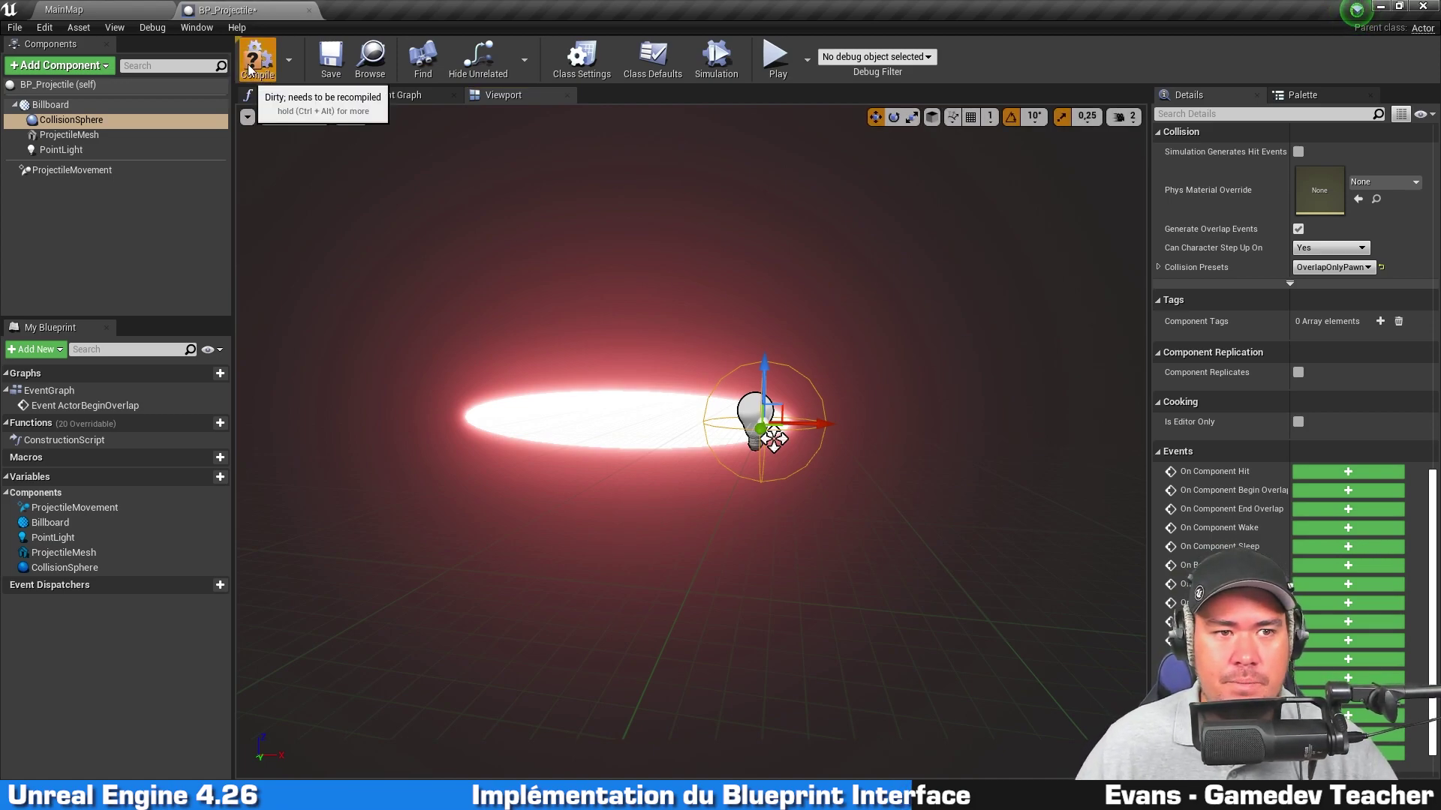
Return to the Event Graph, abandoning an unfinished wire from the overlap event
left_click(398, 95)
right_click_drag(634, 317, 603, 273)
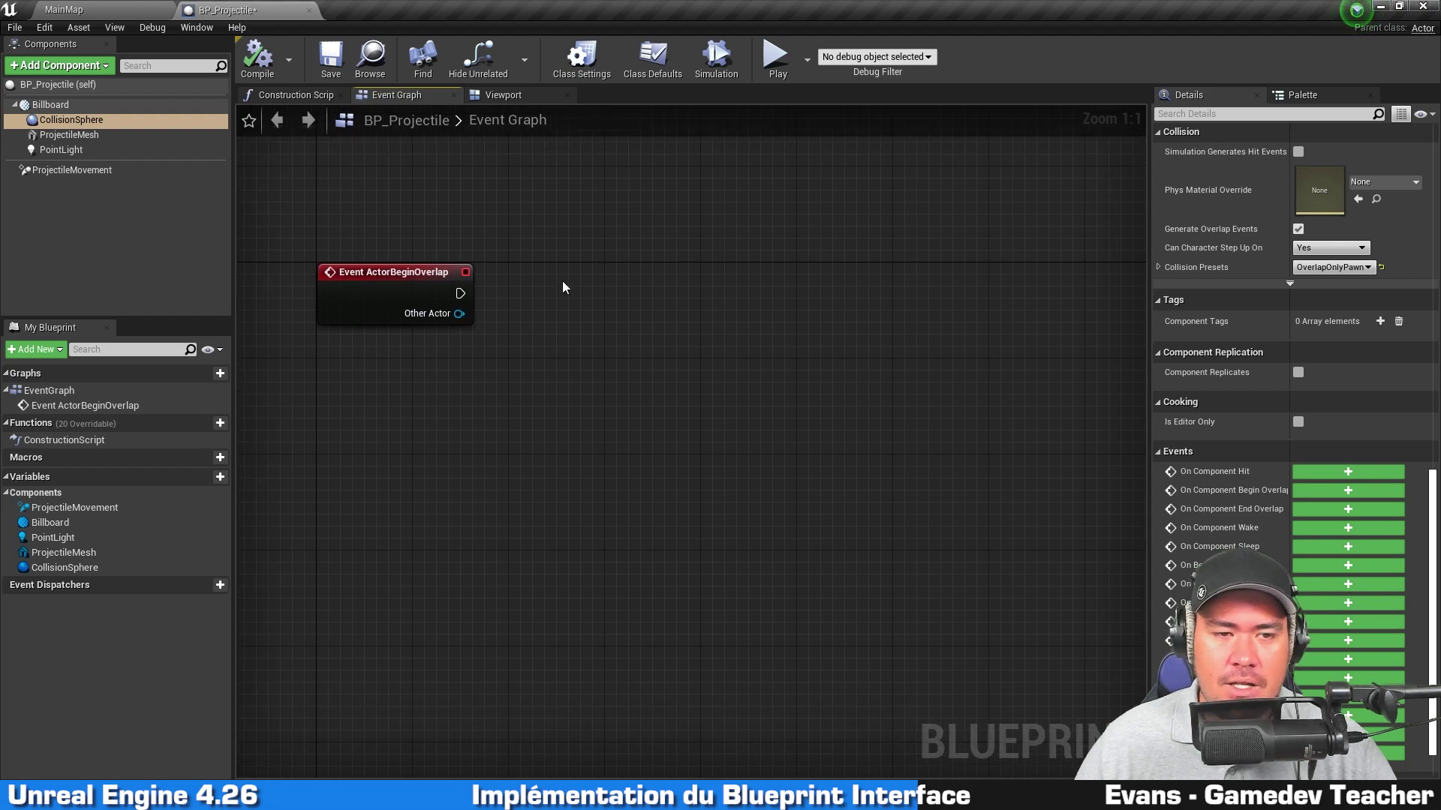
left_click_drag(460, 293, 633, 295)
key("Escape")
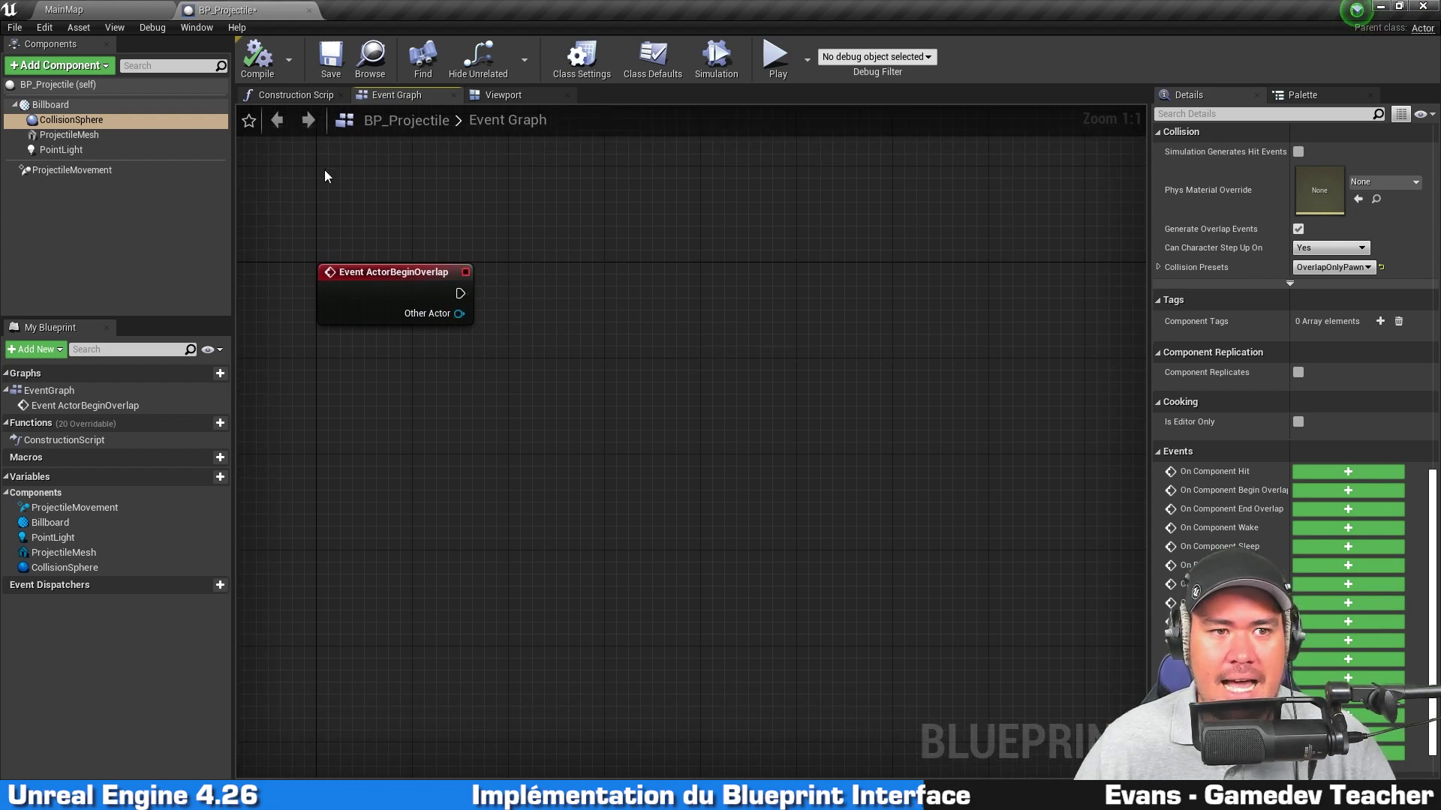
left_click(499, 95)
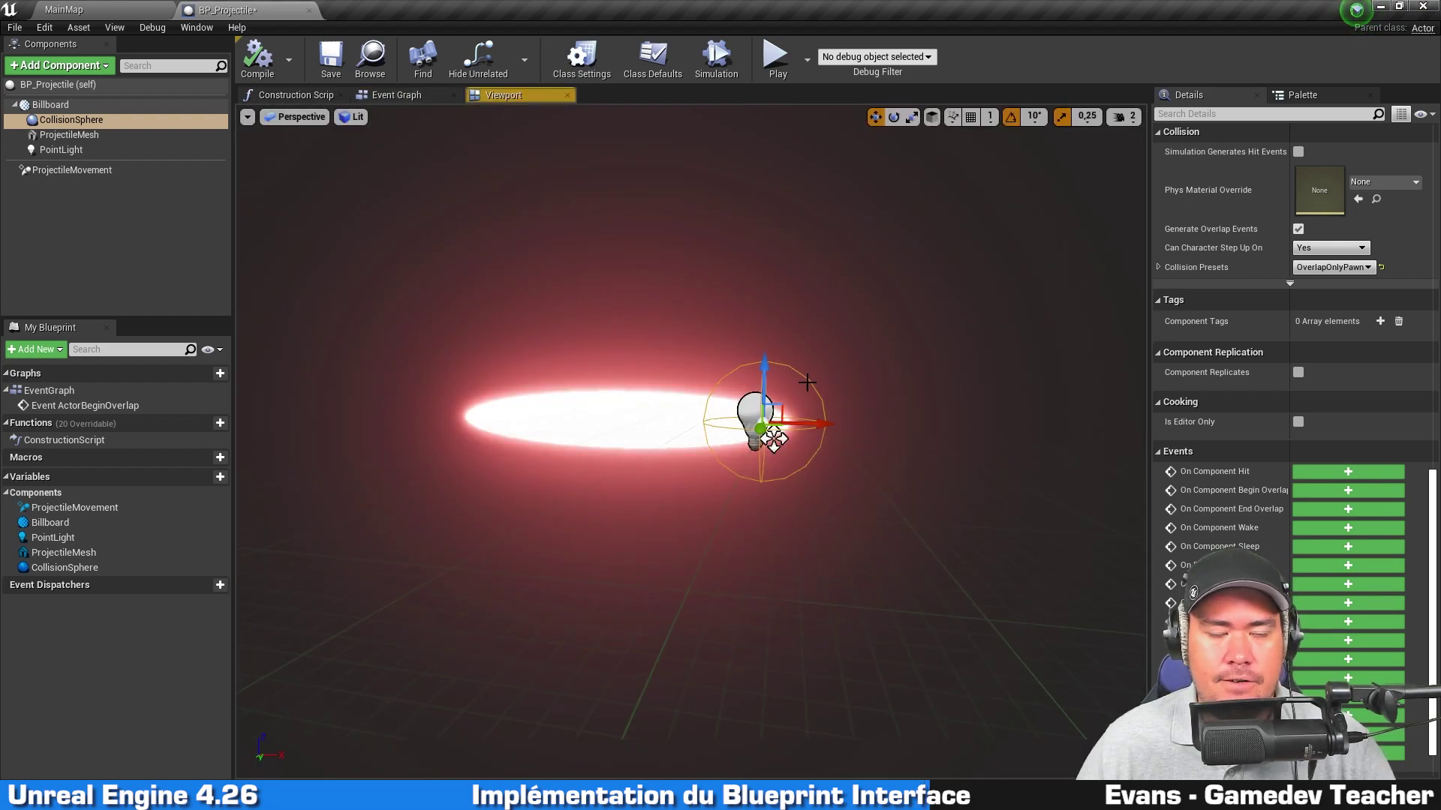
left_click(407, 97)
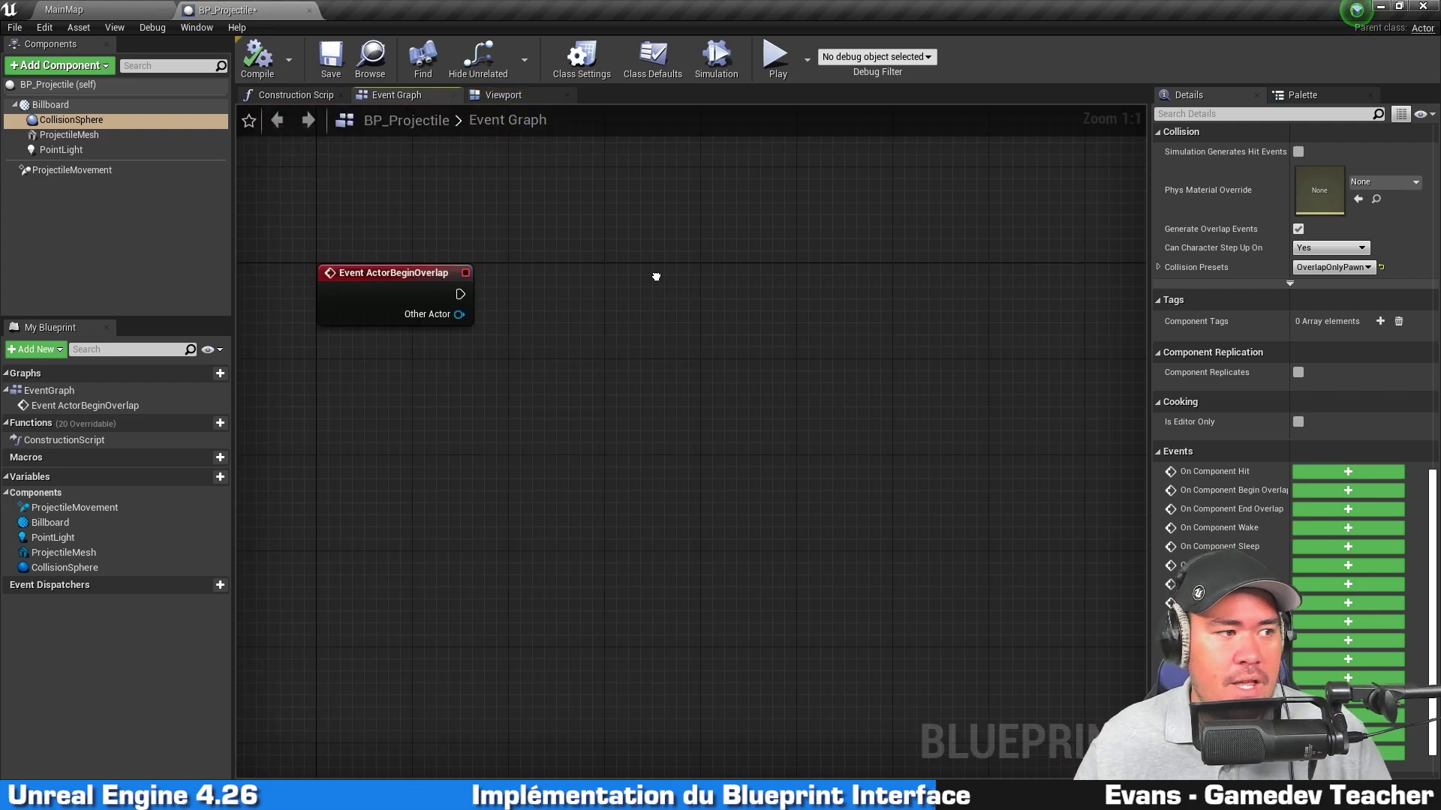
right_click_drag(656, 276, 655, 301)
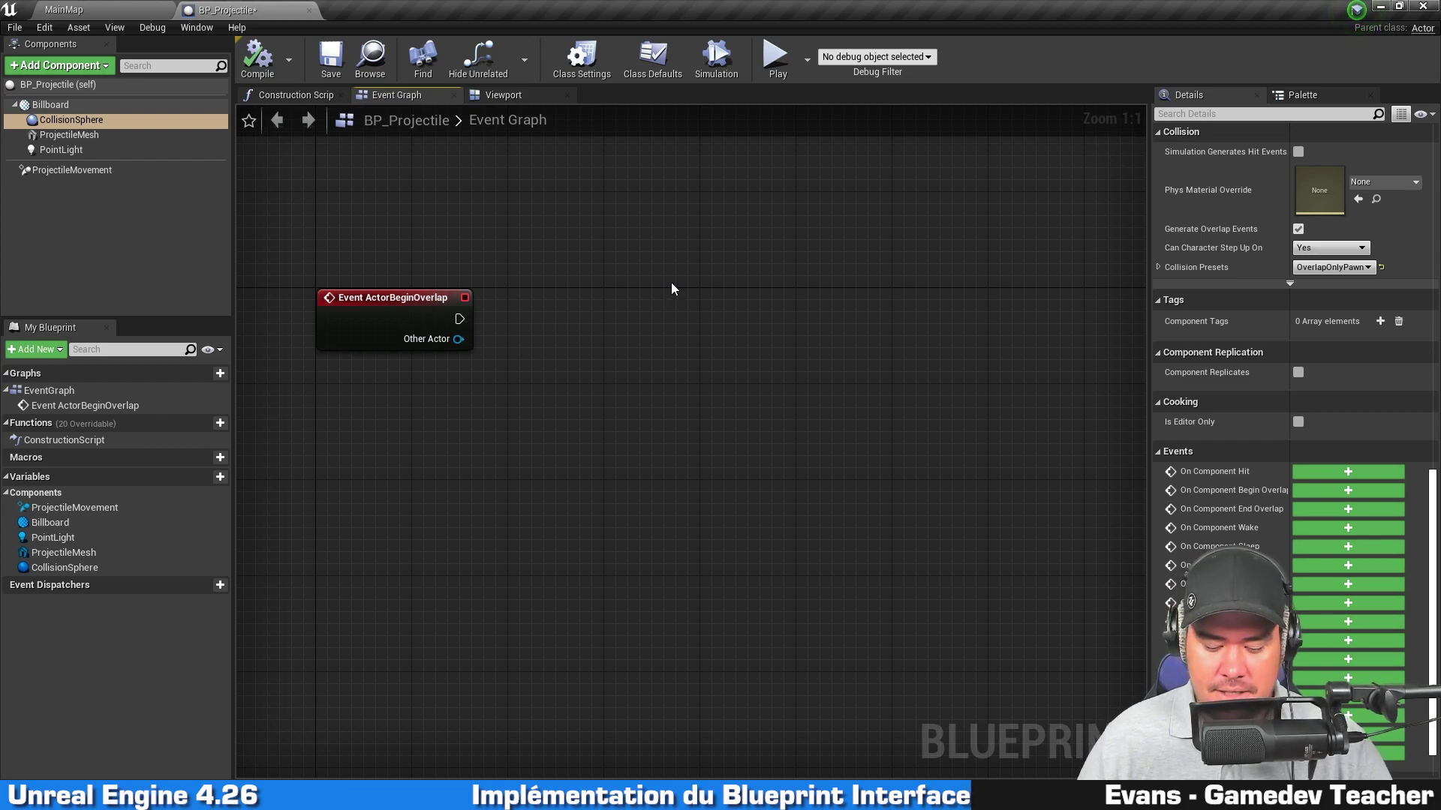
Add a Branch after the overlap event, conditioned on a Does Implement Interface check of Other Actor
left_click(590, 299)
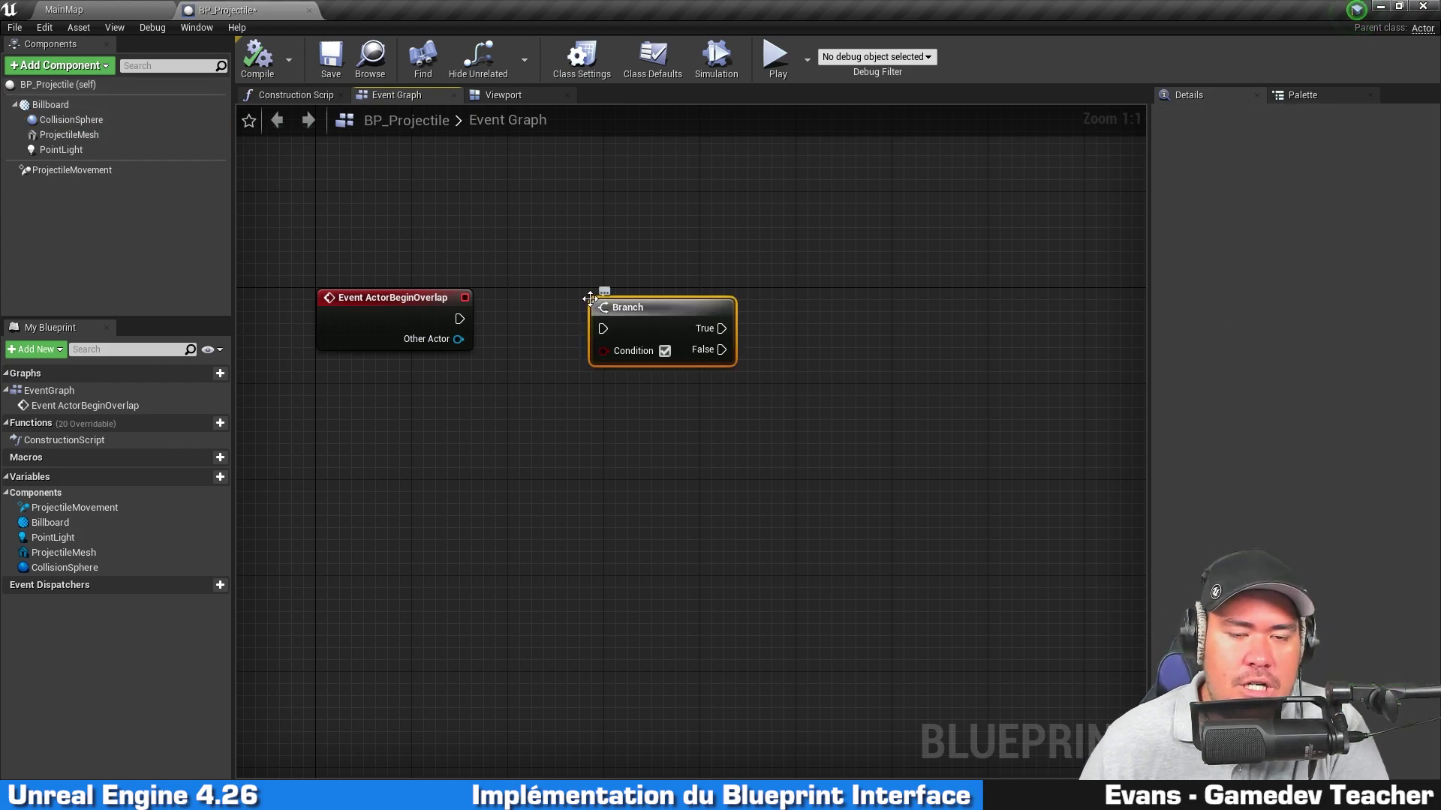
left_click_drag(673, 329, 627, 319)
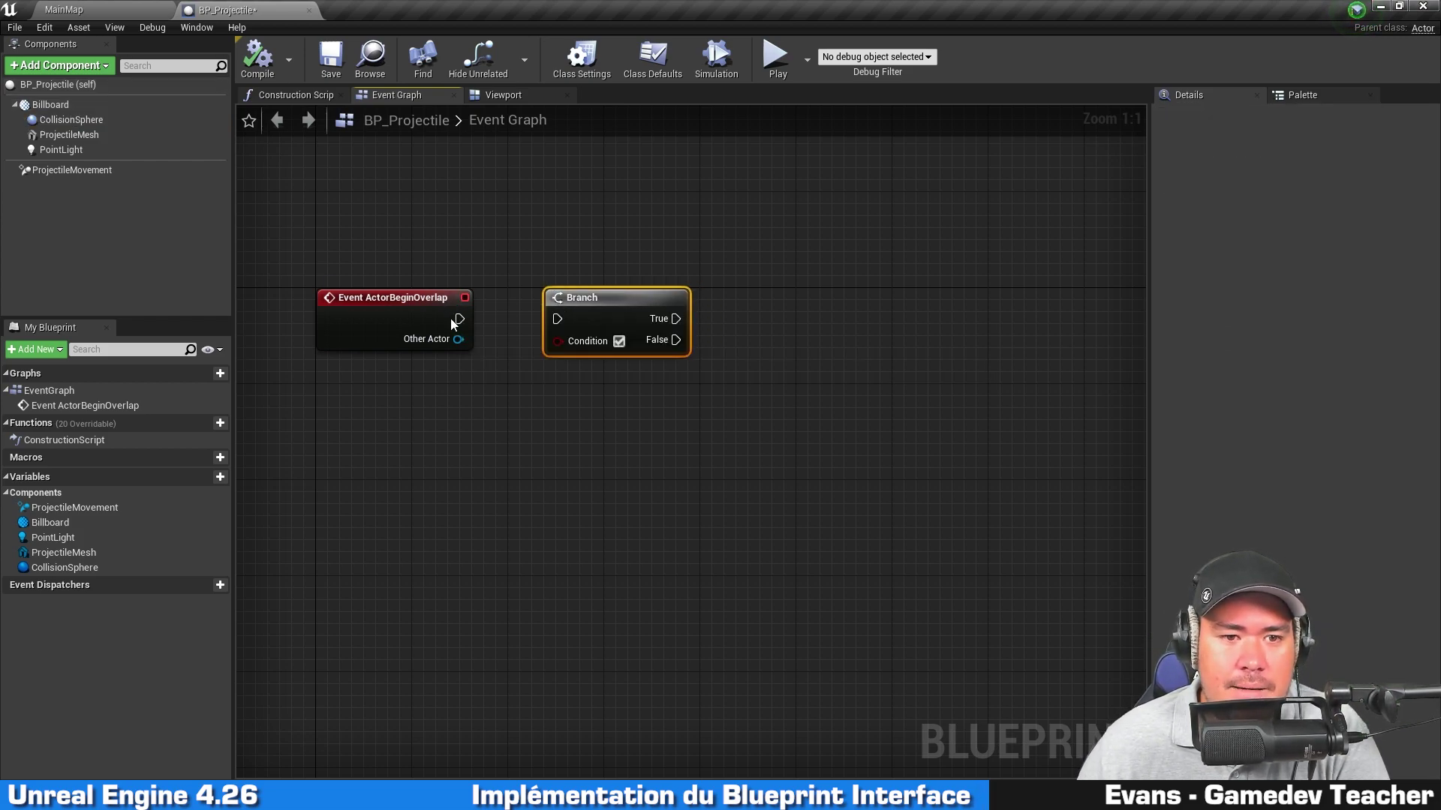
left_click_drag(457, 319, 557, 319)
left_click_drag(458, 339, 526, 451)
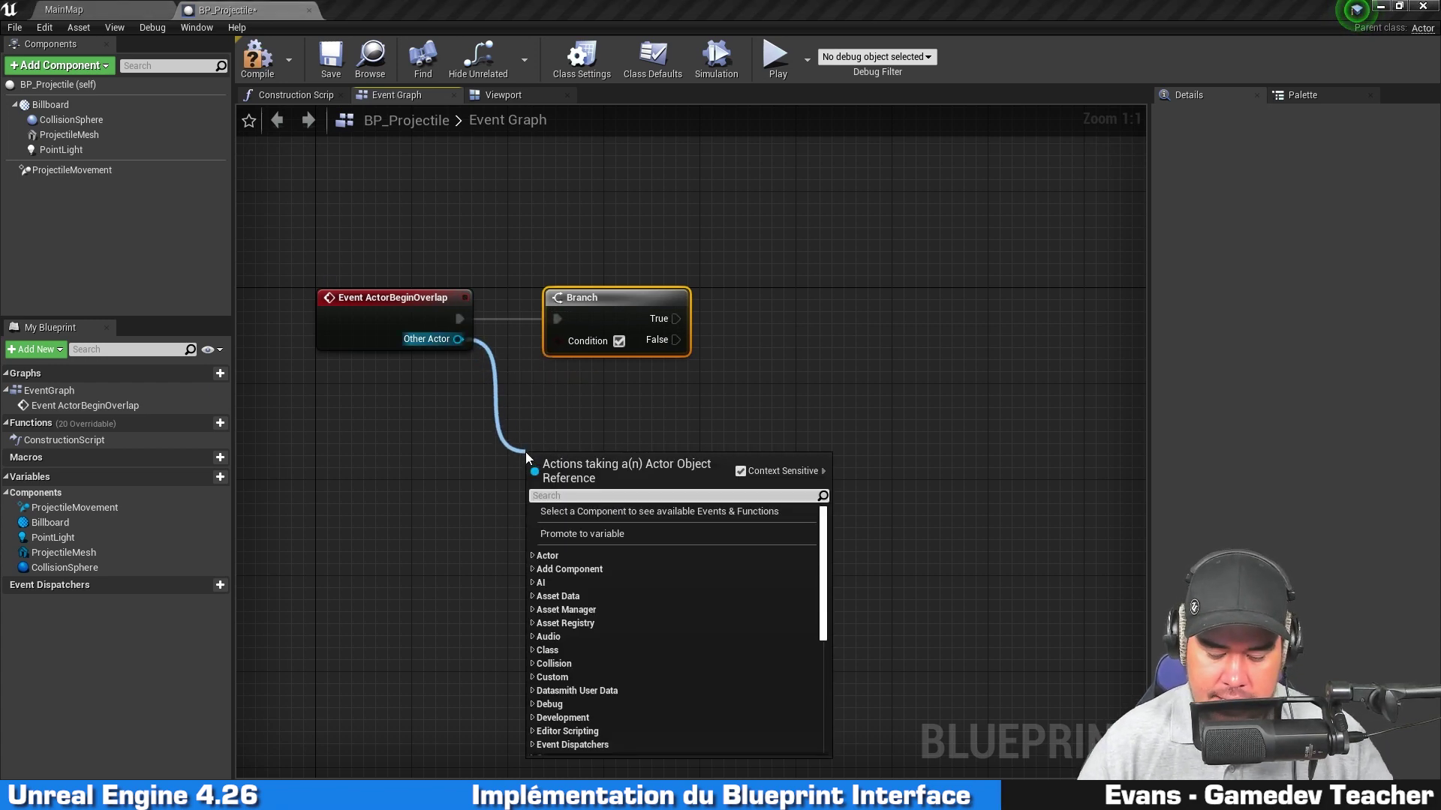
type("does")
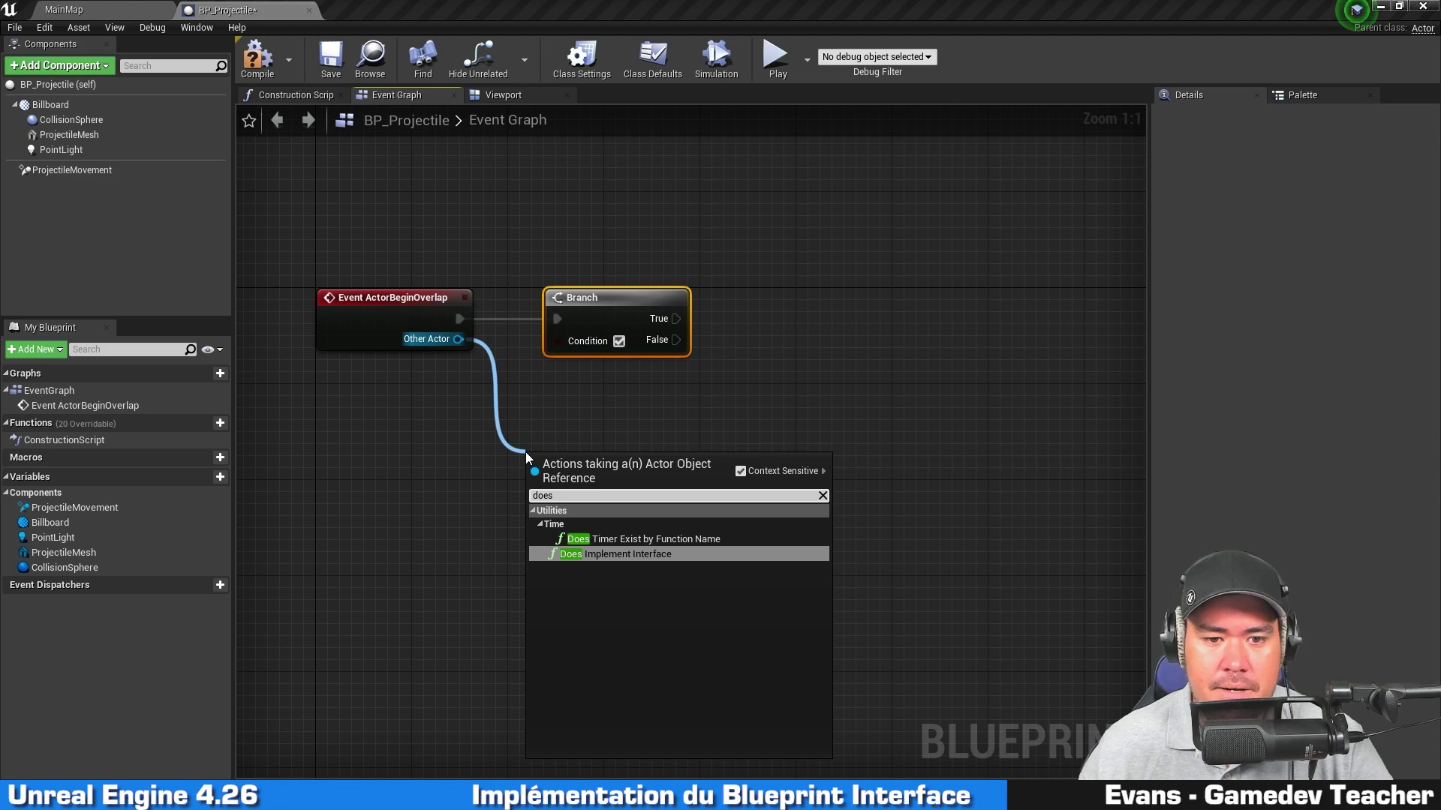
left_click(760, 556)
mouse_move(712, 485)
left_mouse_down()
mouse_move(556, 340)
mouse_move(684, 313)
left_mouse_up()
left_click_drag(677, 465, 699, 369)
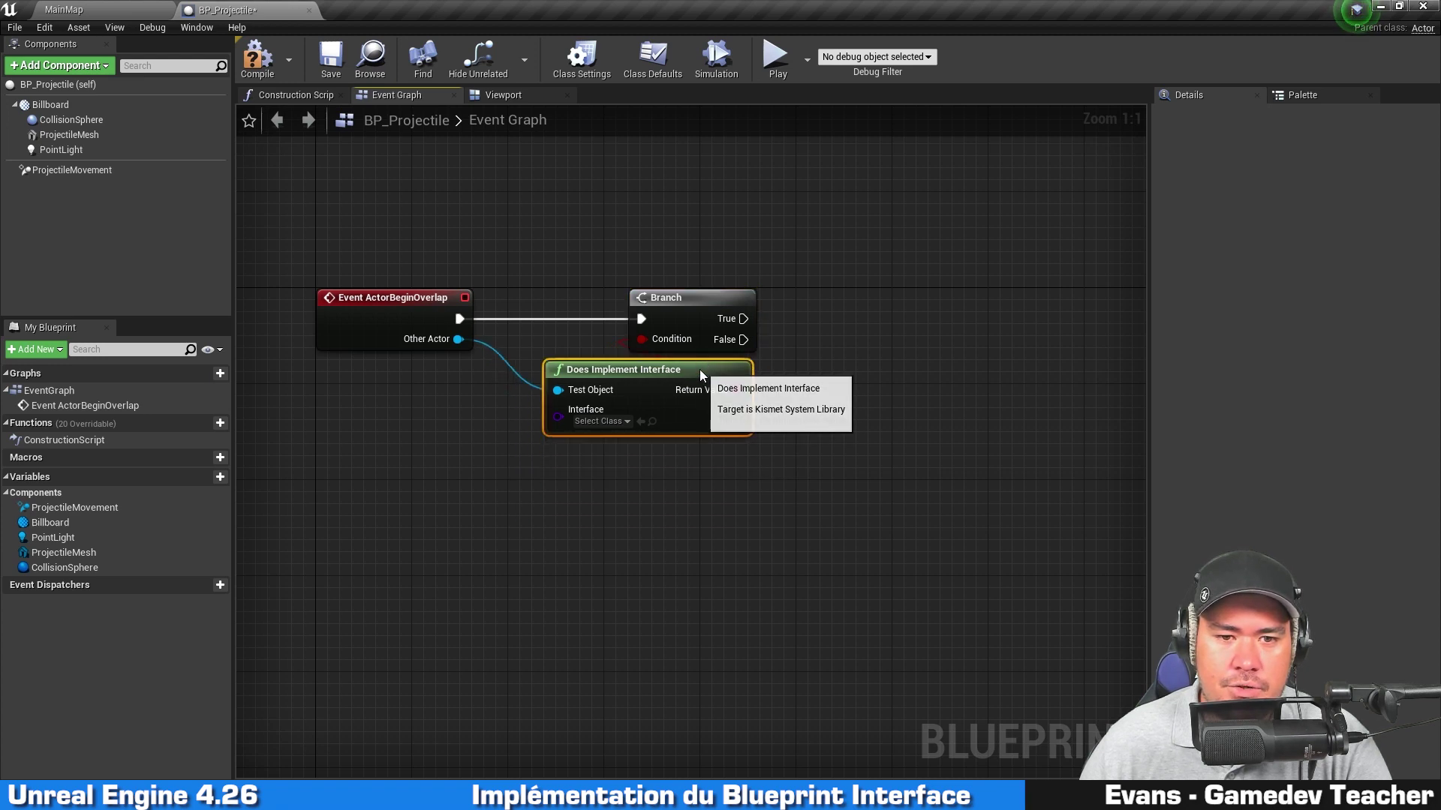
Pick BPI Damageable as the interface to test and tidy the Branch and check nodes
left_click(606, 424)
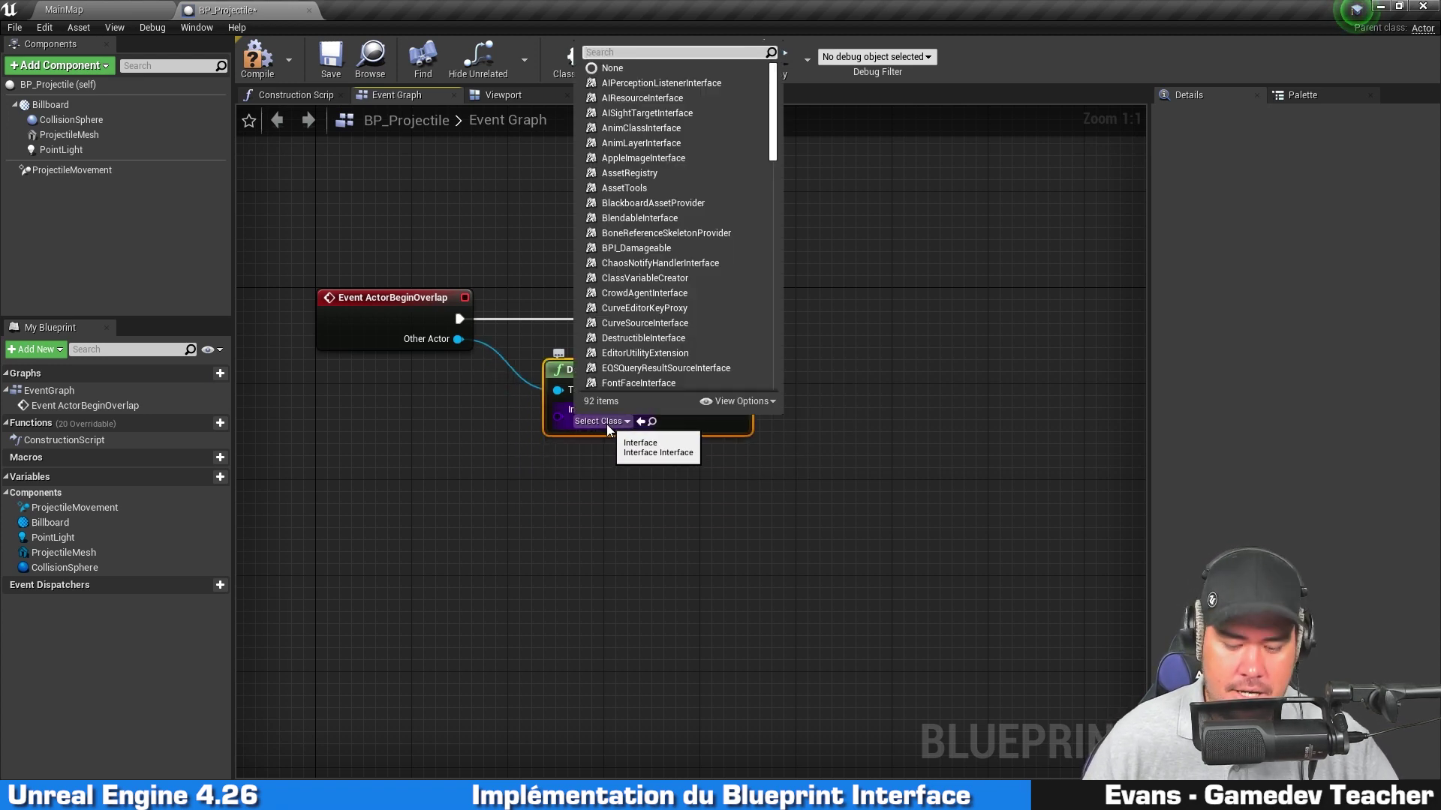
type("bpi")
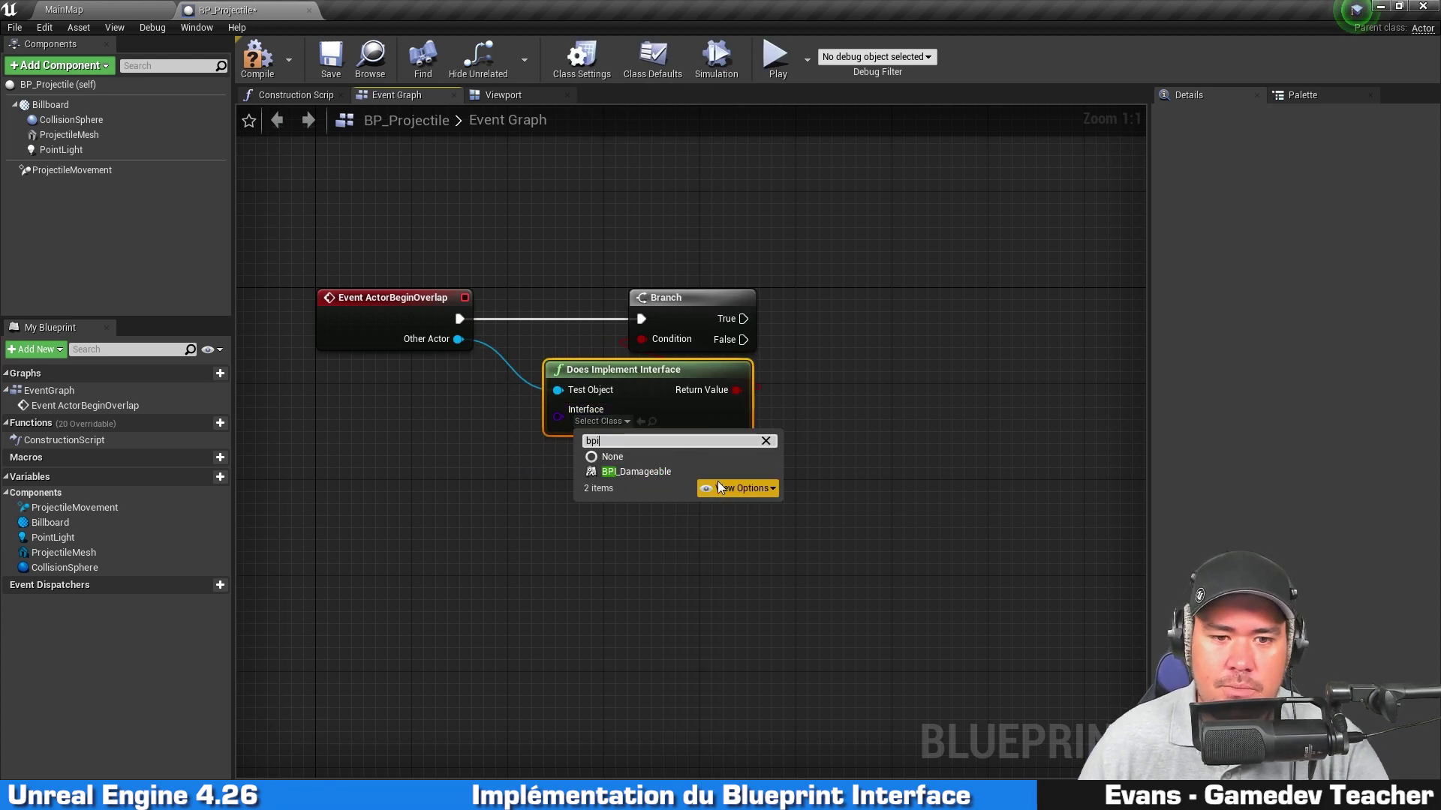
left_click(723, 473)
left_click(627, 485)
left_click_drag(676, 297, 685, 297)
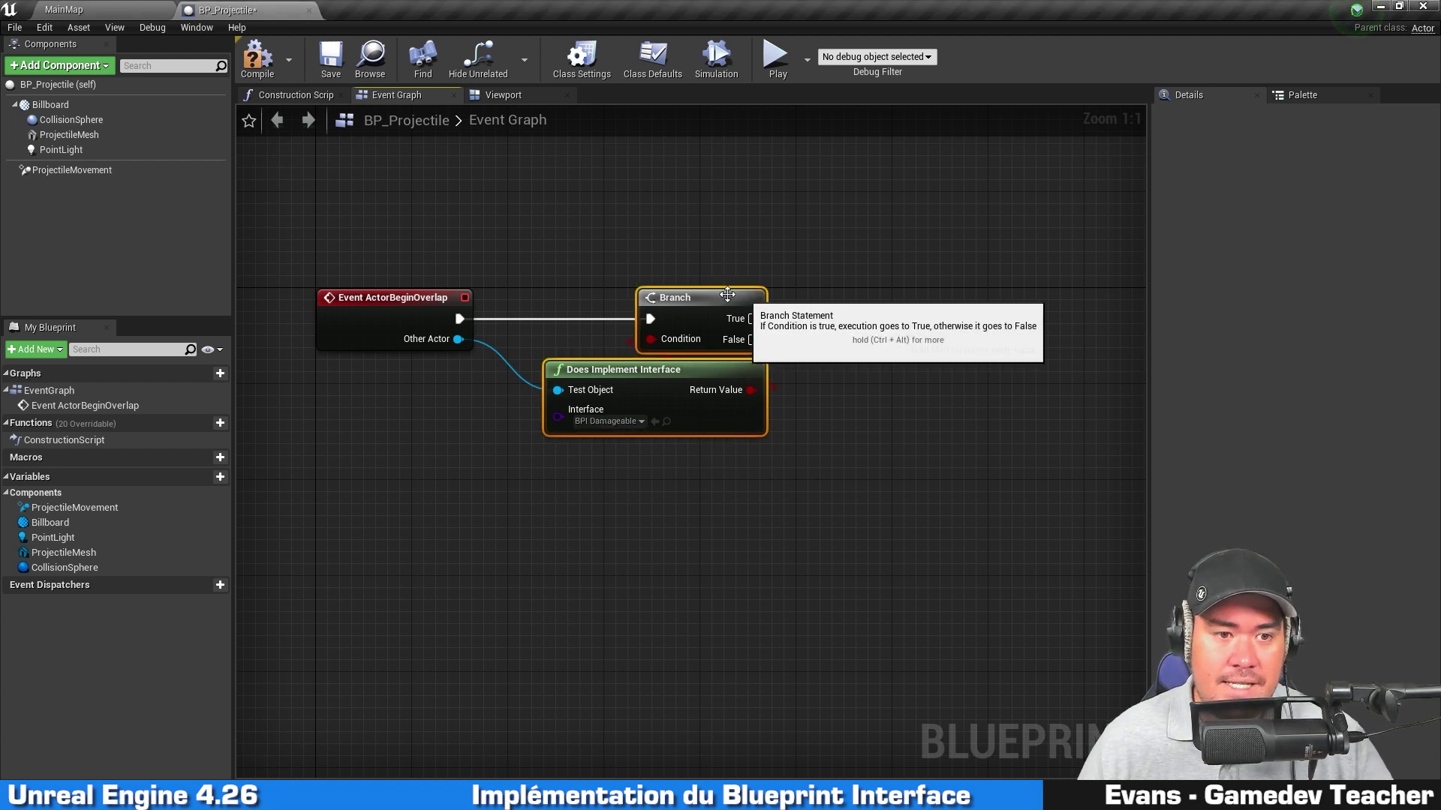
left_click(411, 204)
left_click_drag(366, 369, 364, 420)
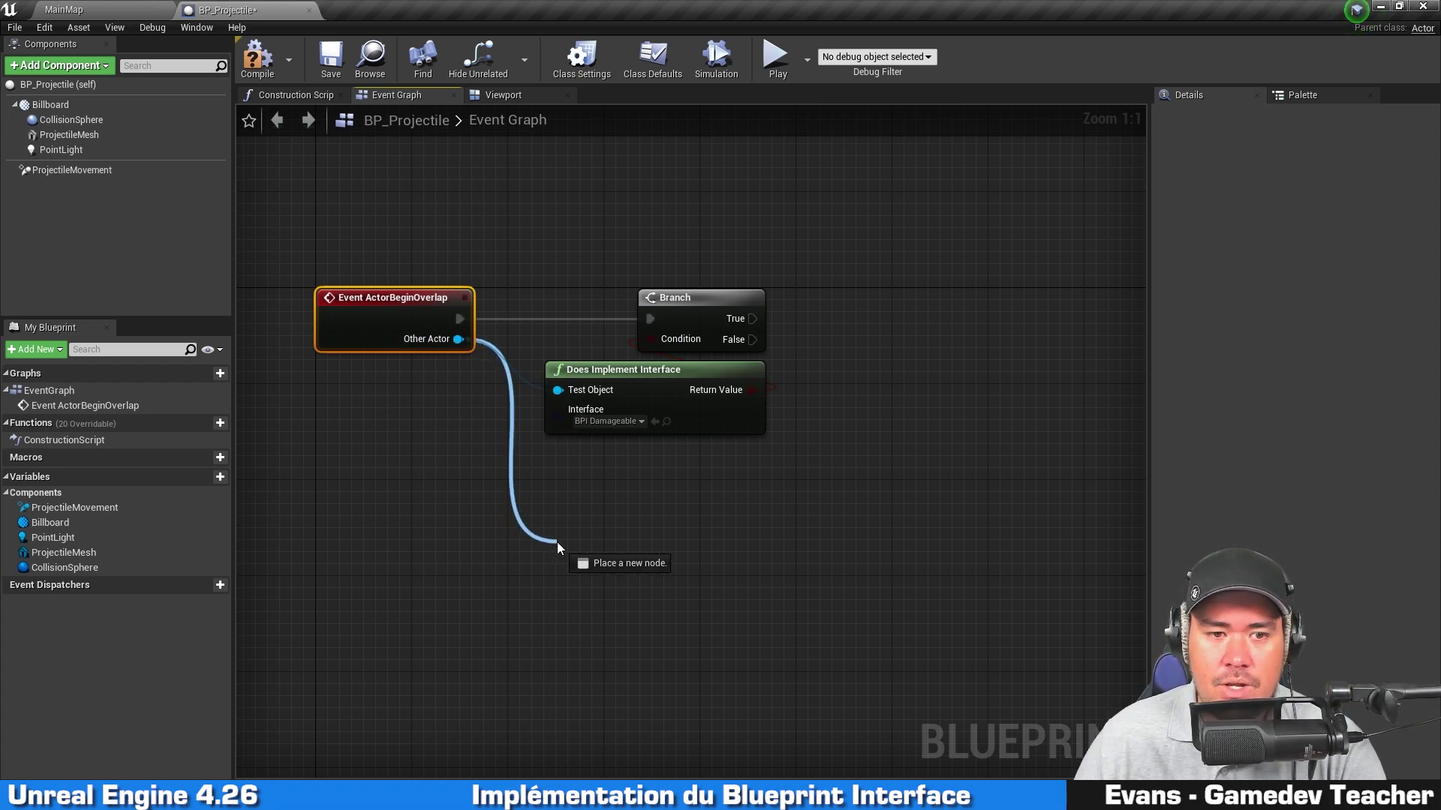
left_click_drag(460, 342, 377, 514)
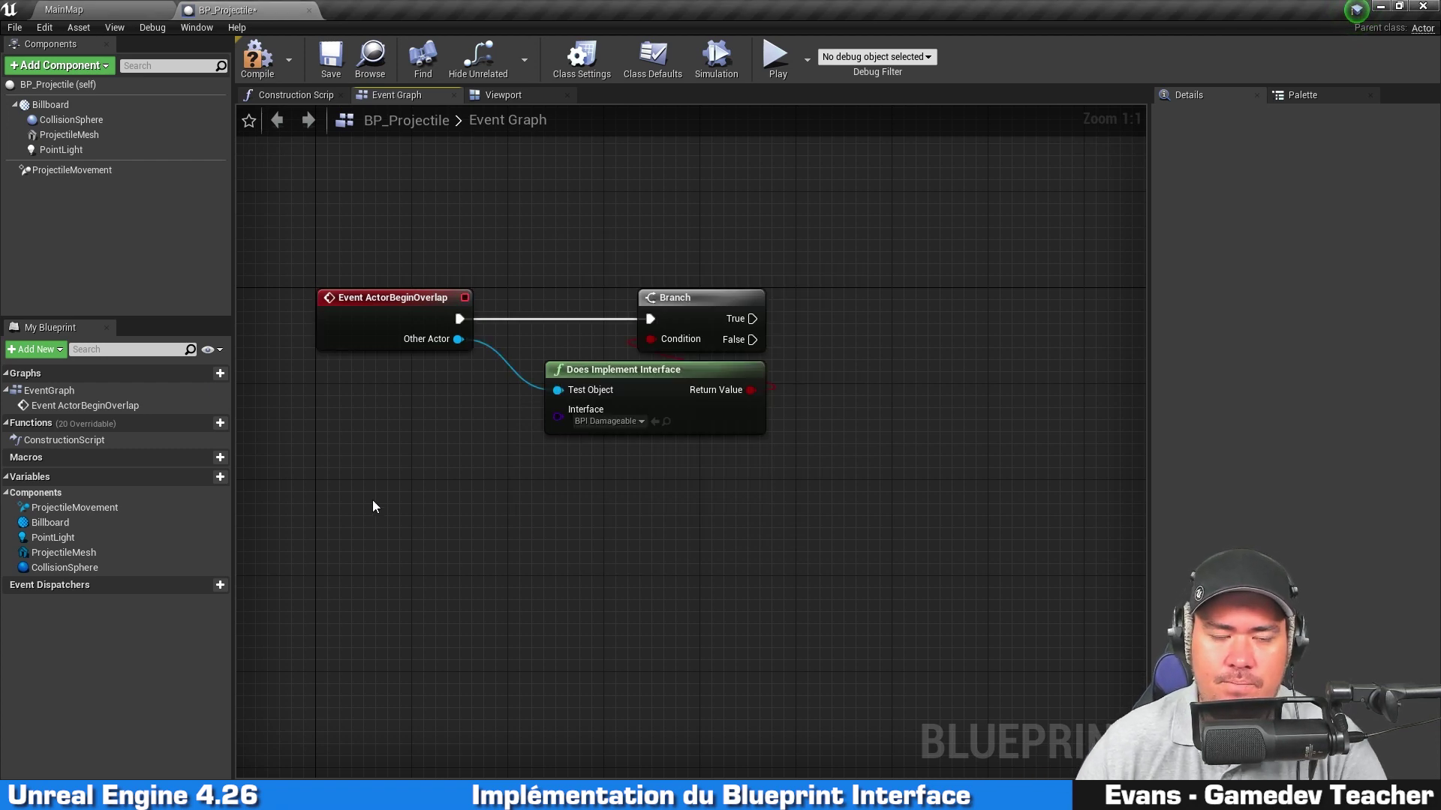
left_click_drag(459, 340, 516, 489)
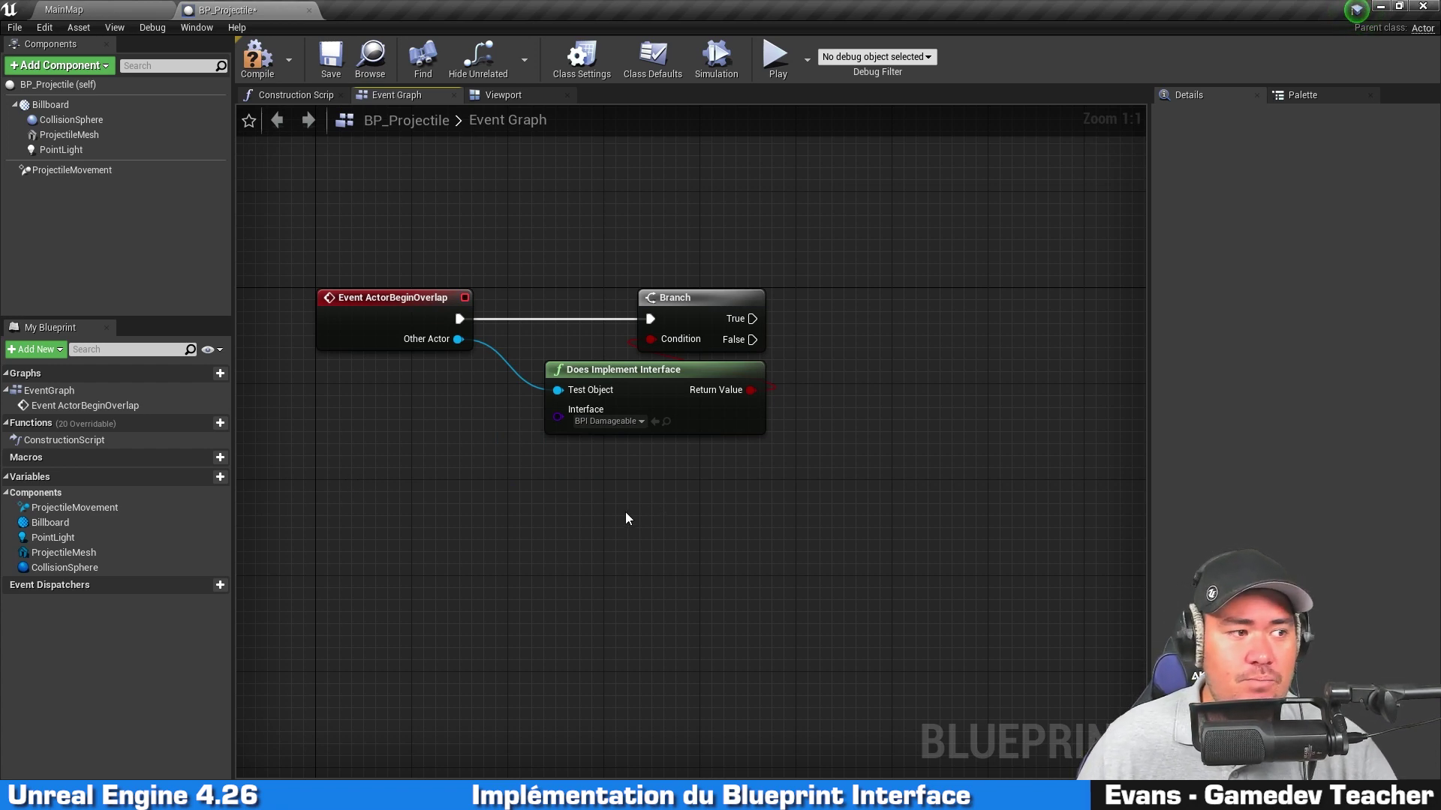
left_click_drag(624, 526, 799, 267)
mouse_move(815, 518)
right_mouse_down()
mouse_move(781, 526)
mouse_move(815, 520)
right_mouse_up()
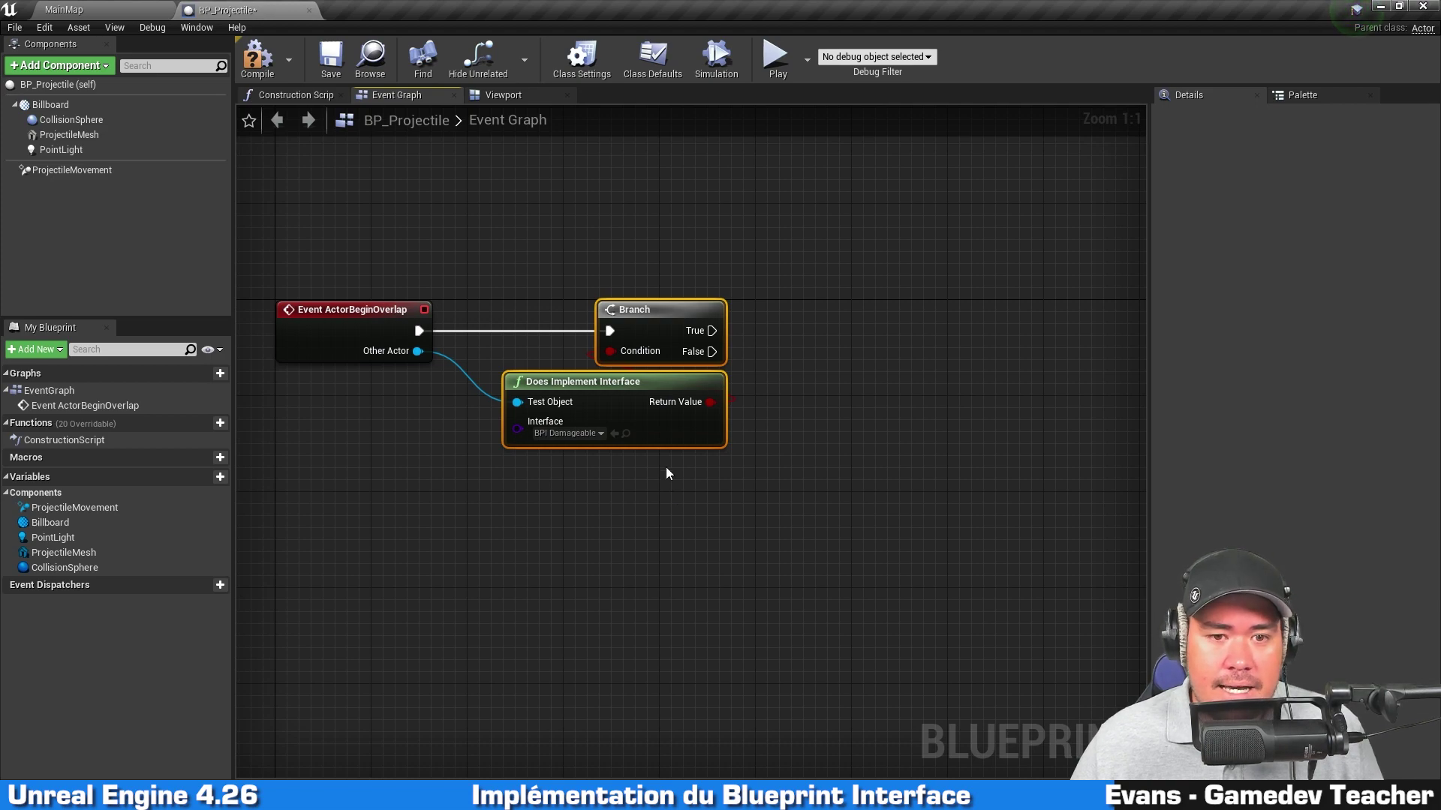
Add an Affect Health message node targeting Other Actor beside the Branch
left_click_drag(417, 350, 853, 424)
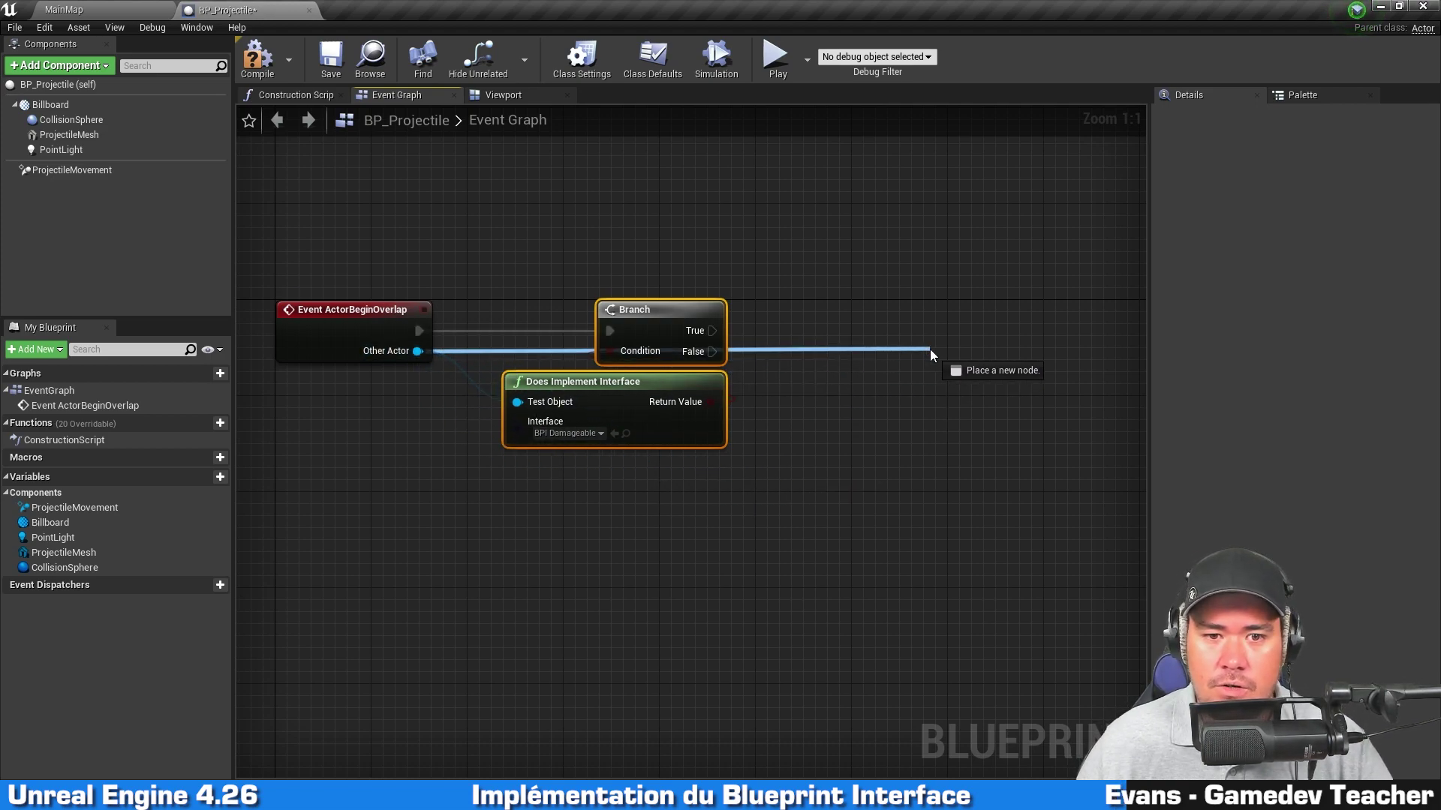
left_click_drag(852, 423, 933, 353)
type("affect")
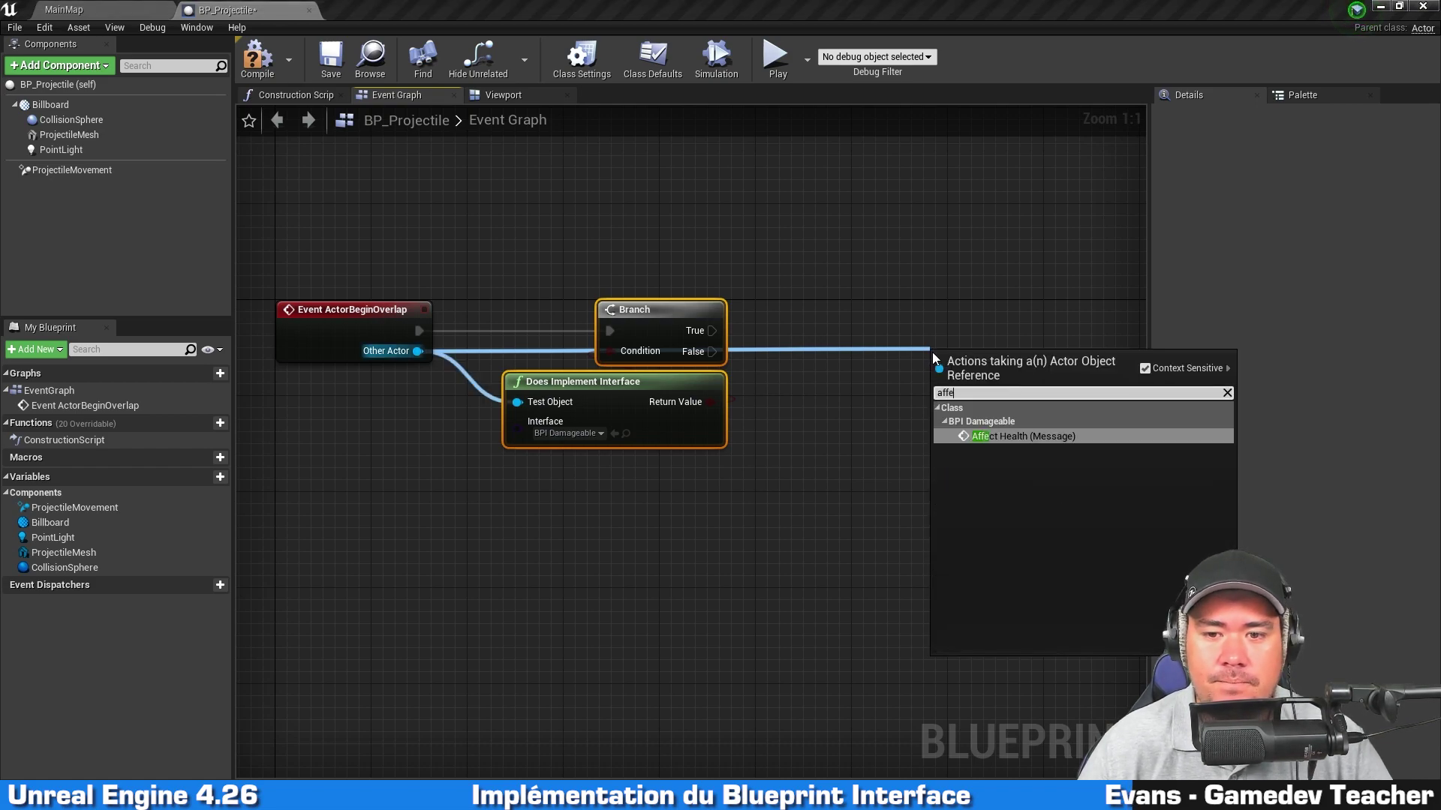
key("Return")
left_click_drag(946, 359, 921, 311)
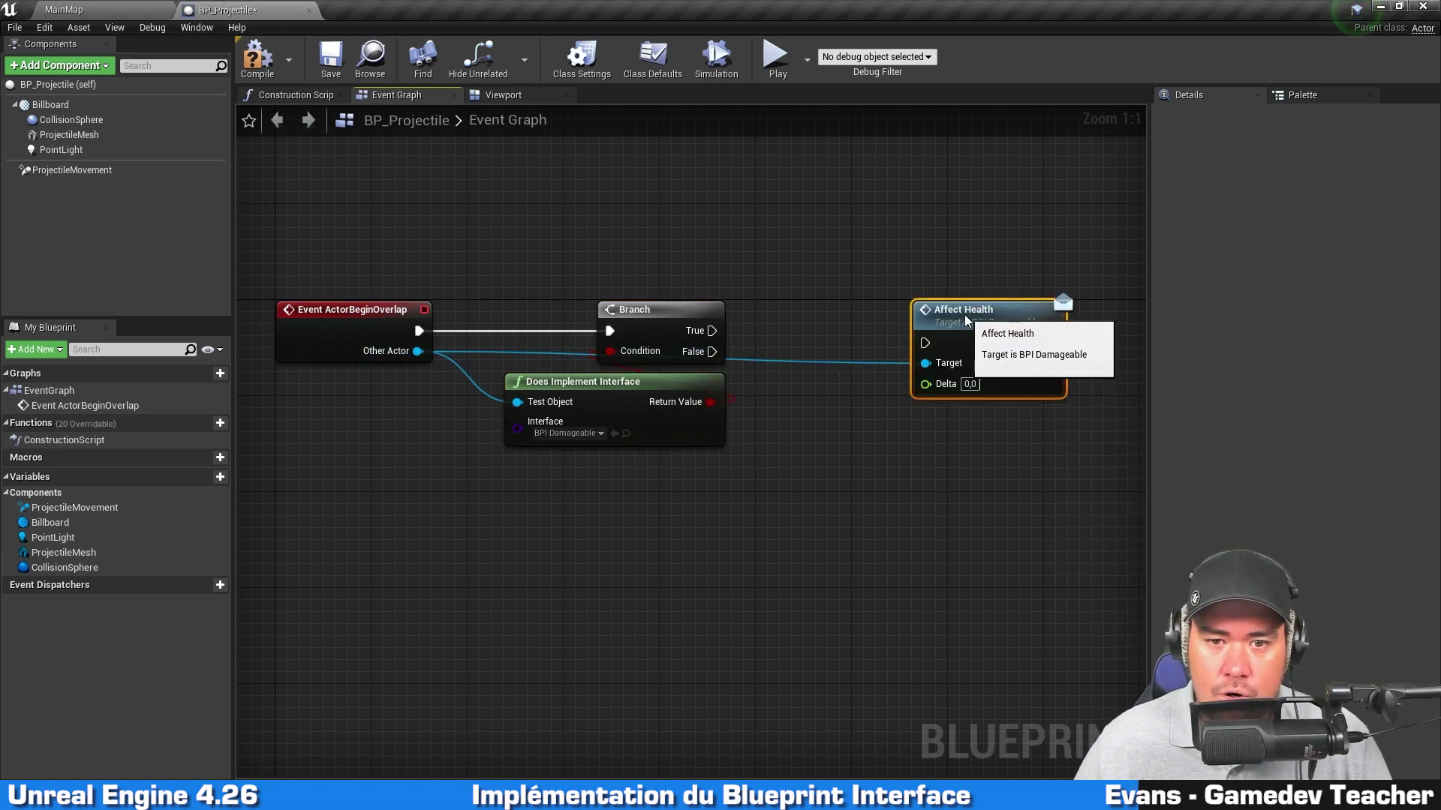
left_click(808, 370)
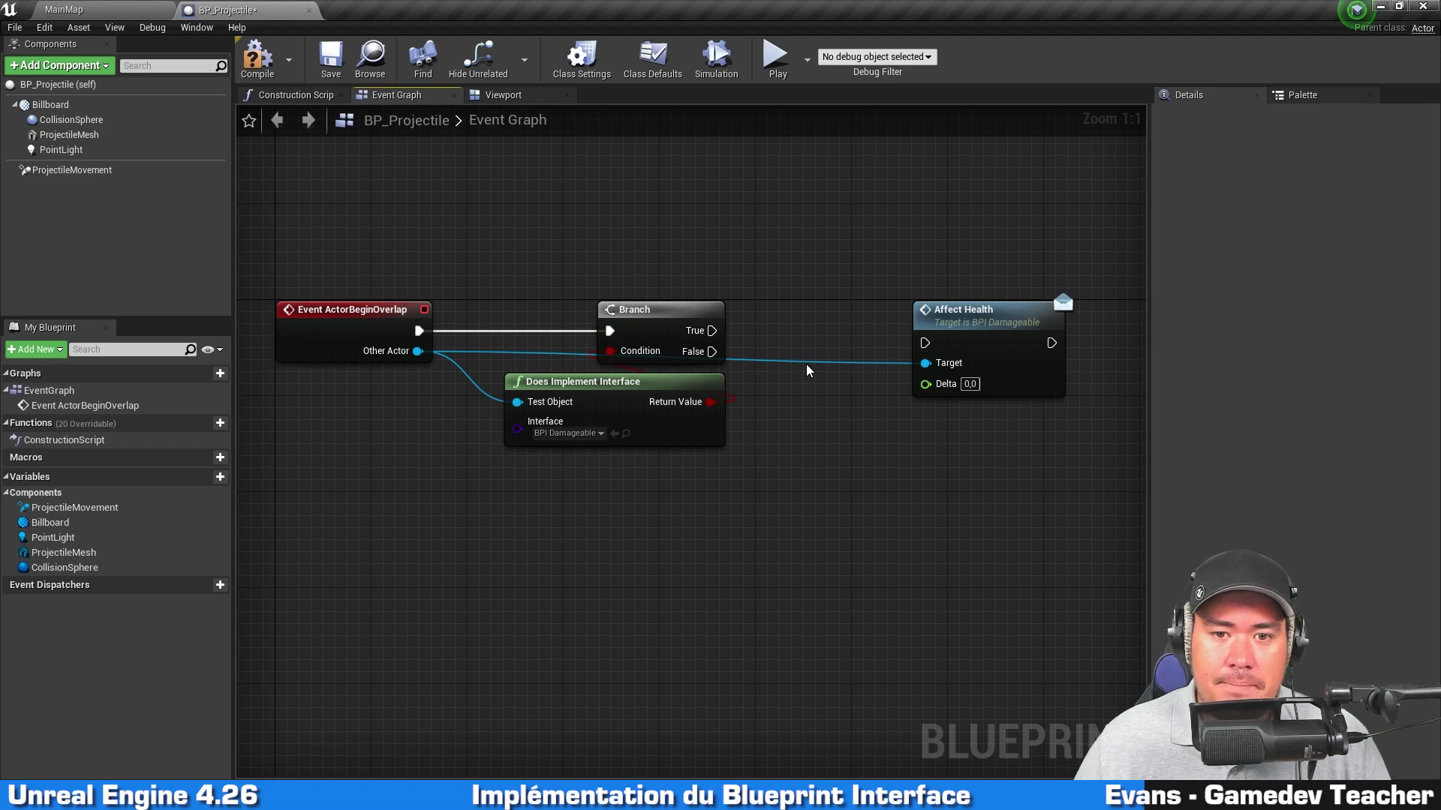
Route the Target wire below the nodes with two reroutes and connect Branch True to Affect Health
double_click(809, 365)
left_click_drag(812, 368, 523, 500)
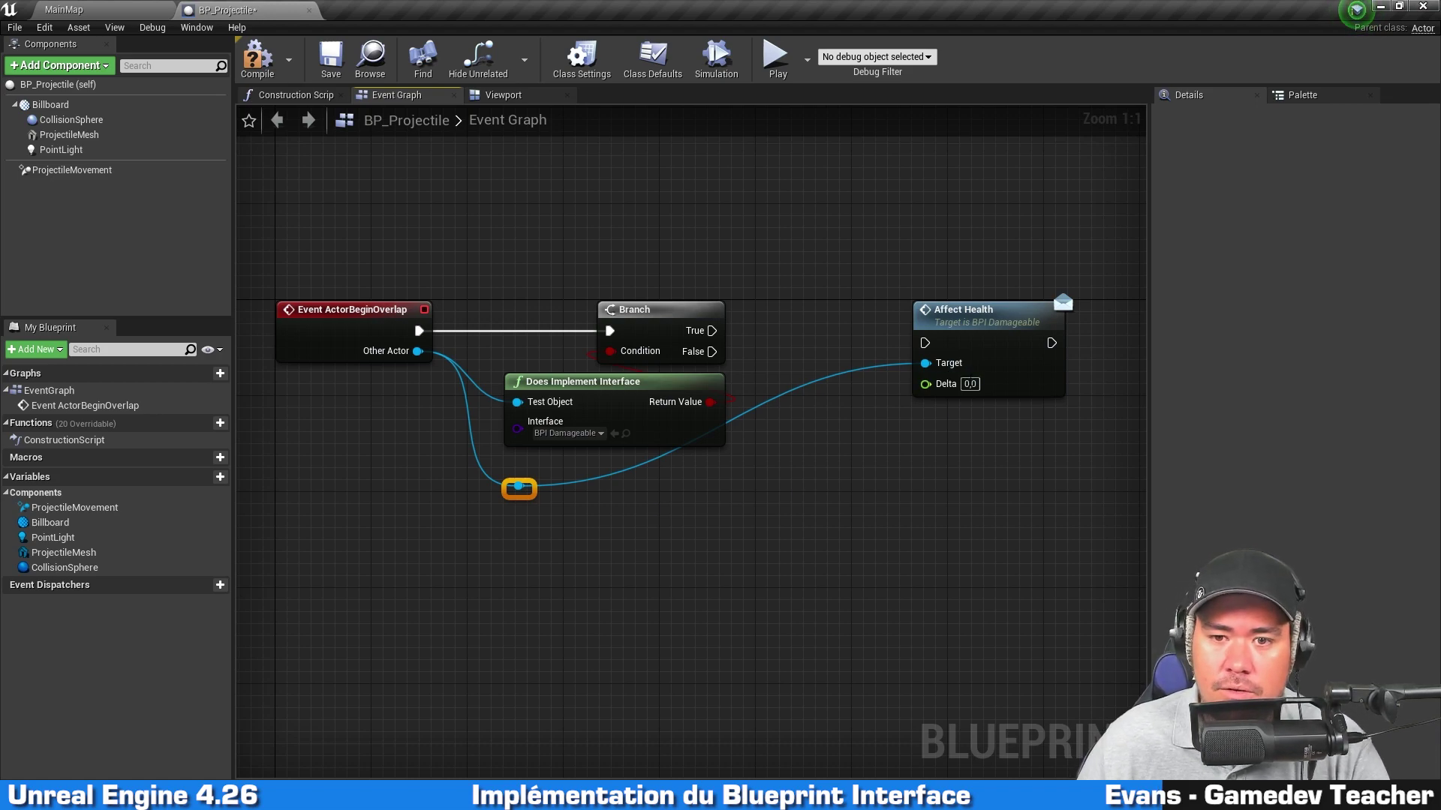
left_click_drag(992, 323, 1003, 311)
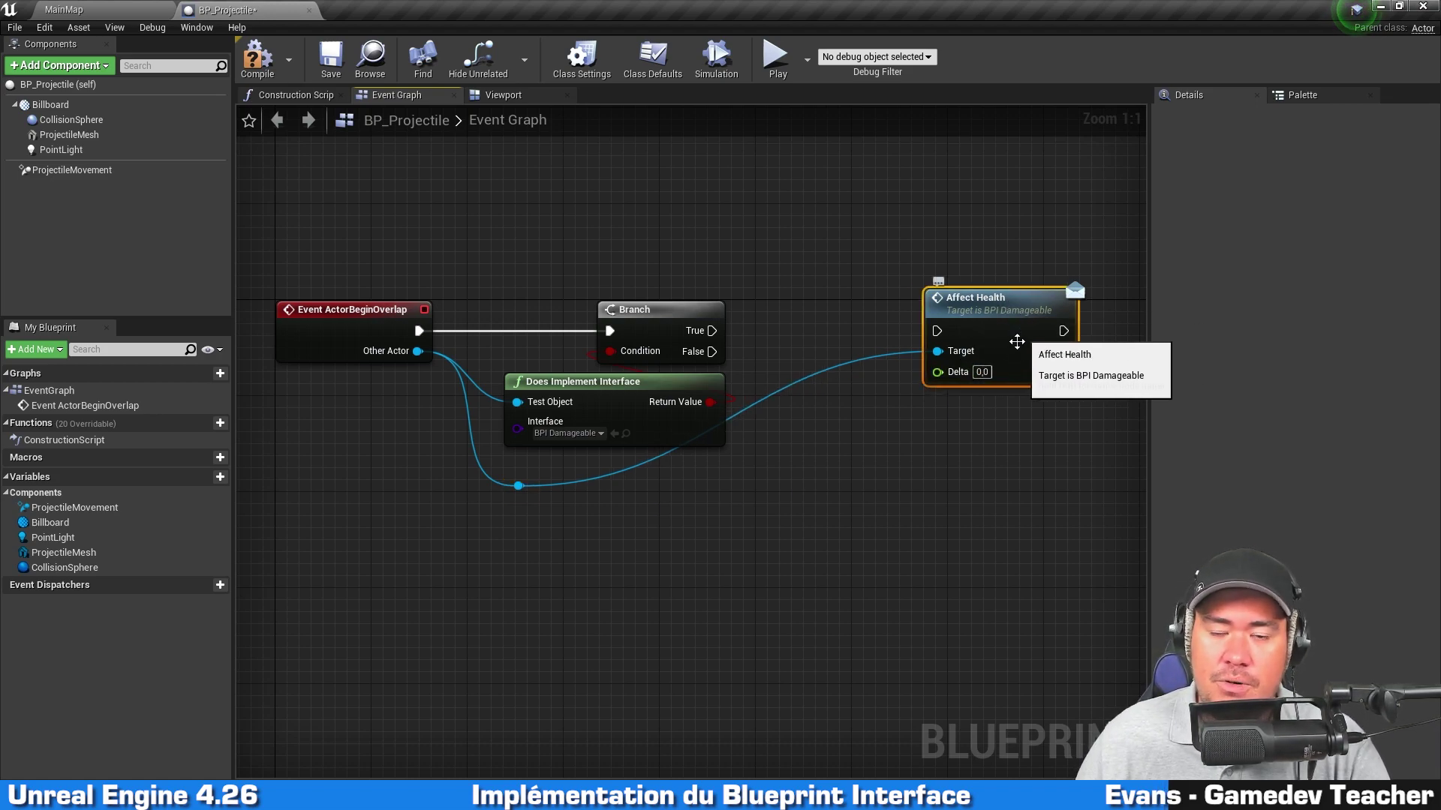
double_click(781, 393)
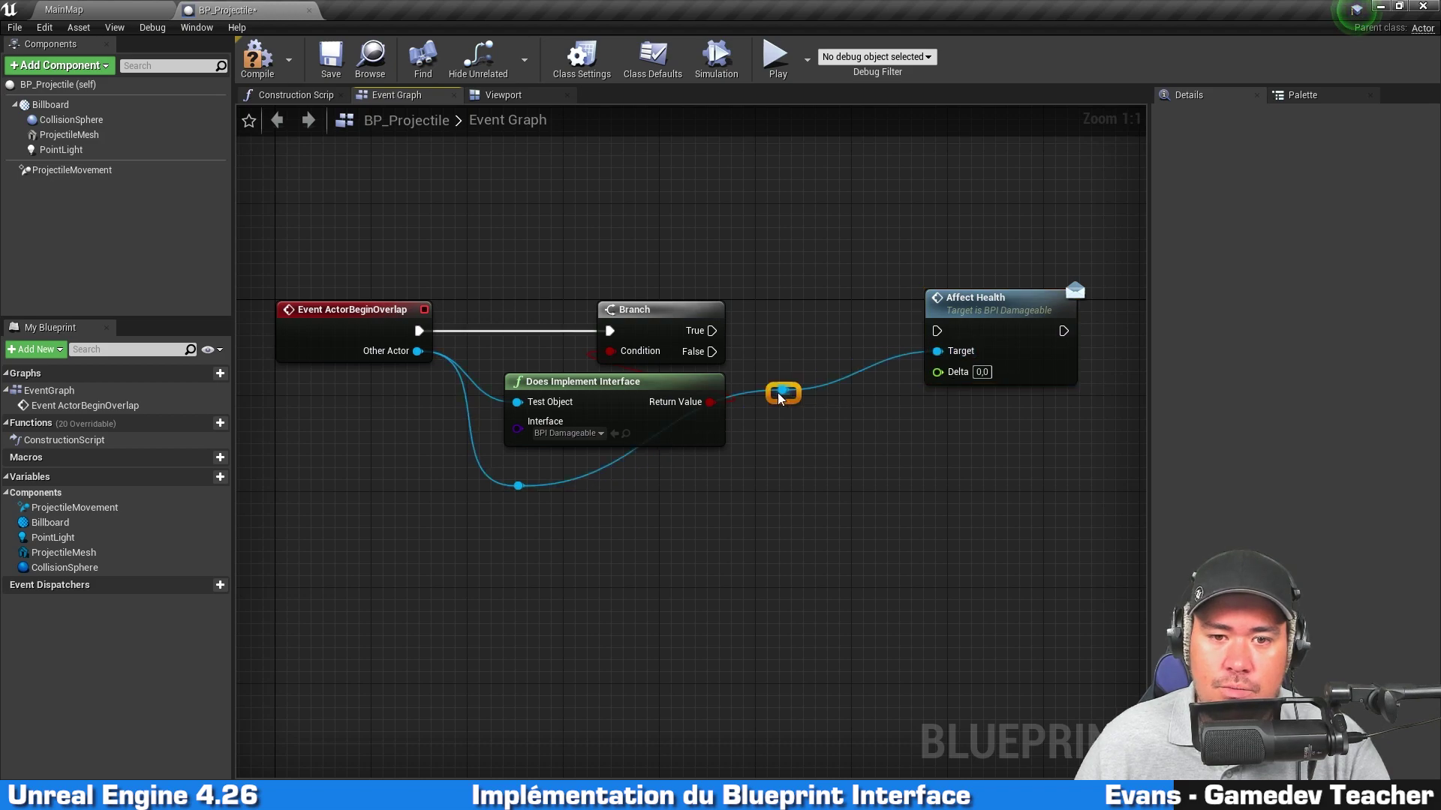
left_click_drag(789, 403, 793, 507)
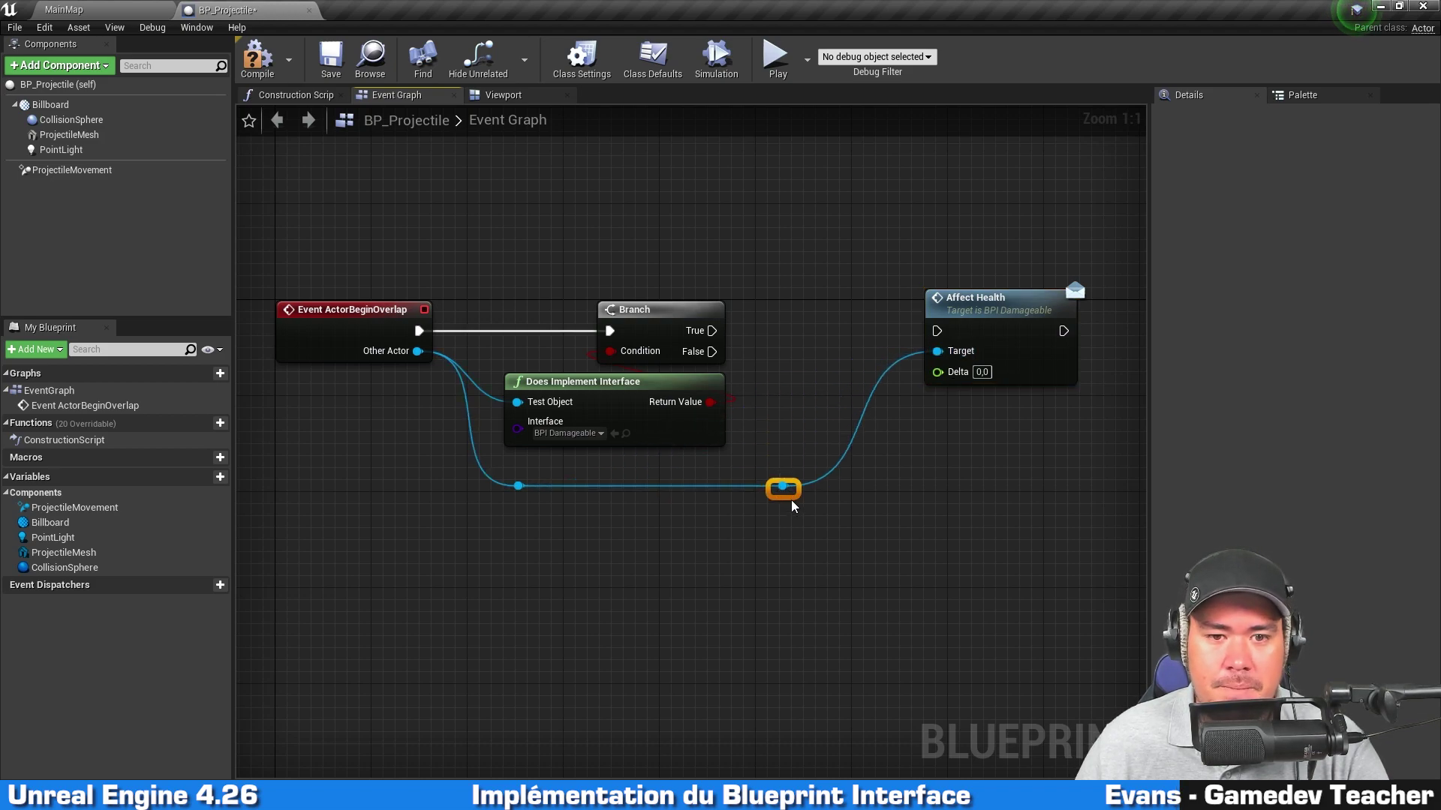
mouse_move(712, 330)
left_mouse_down()
mouse_move(938, 332)
mouse_move(951, 298)
left_mouse_up()
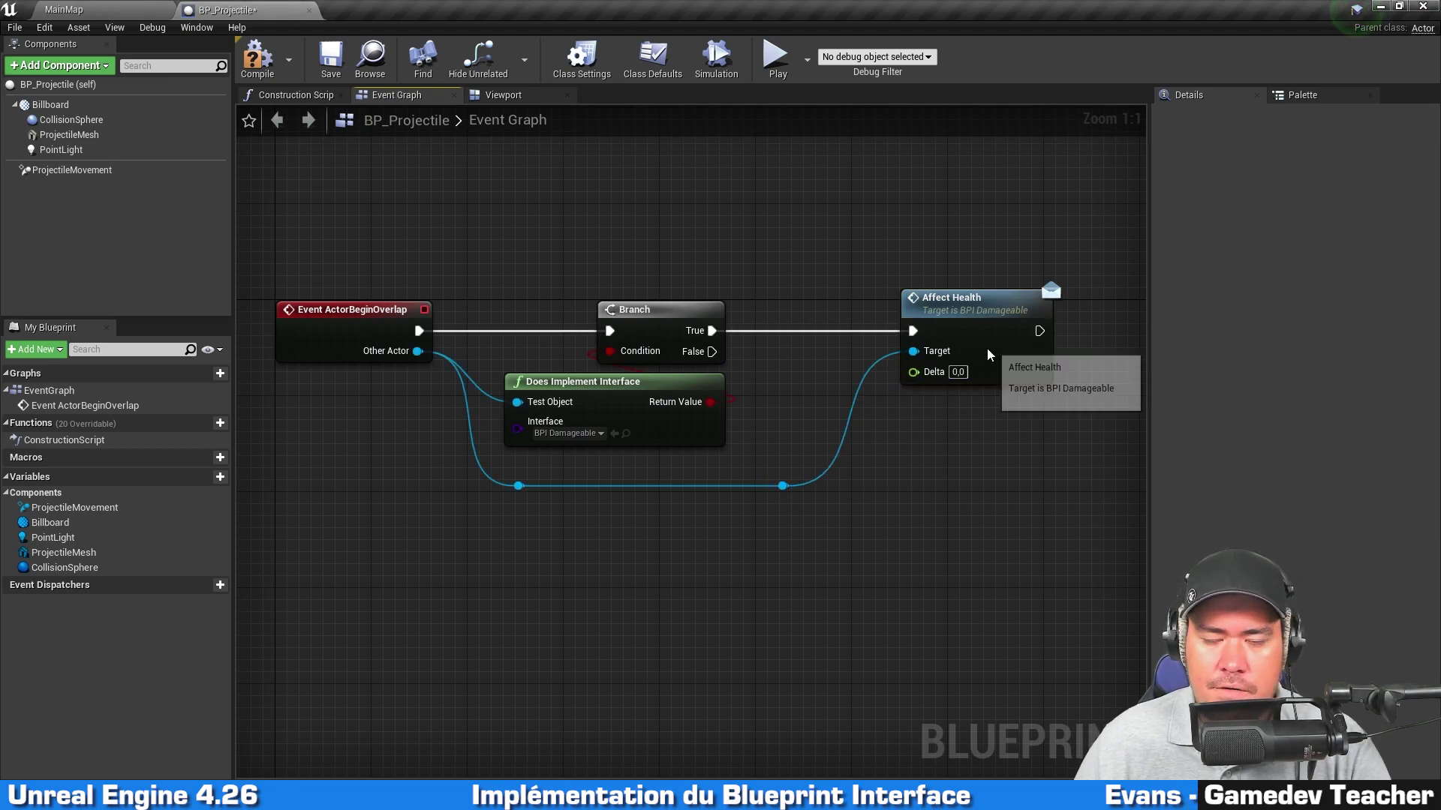
Set Delta to -50,0 and promote it to a new float variable
left_click(959, 372)
type("-50")
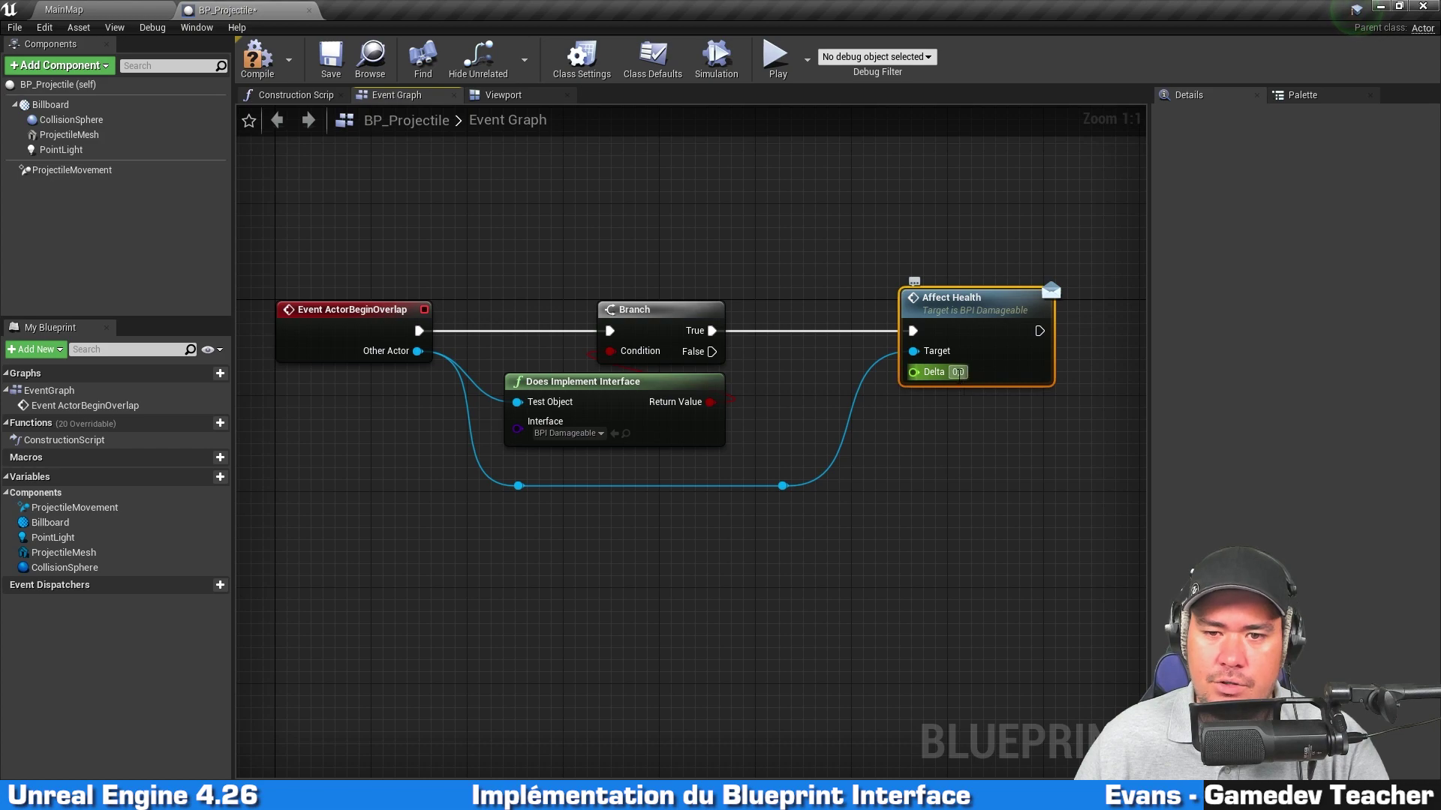
left_click(1129, 456)
right_click_drag(1009, 464, 998, 441)
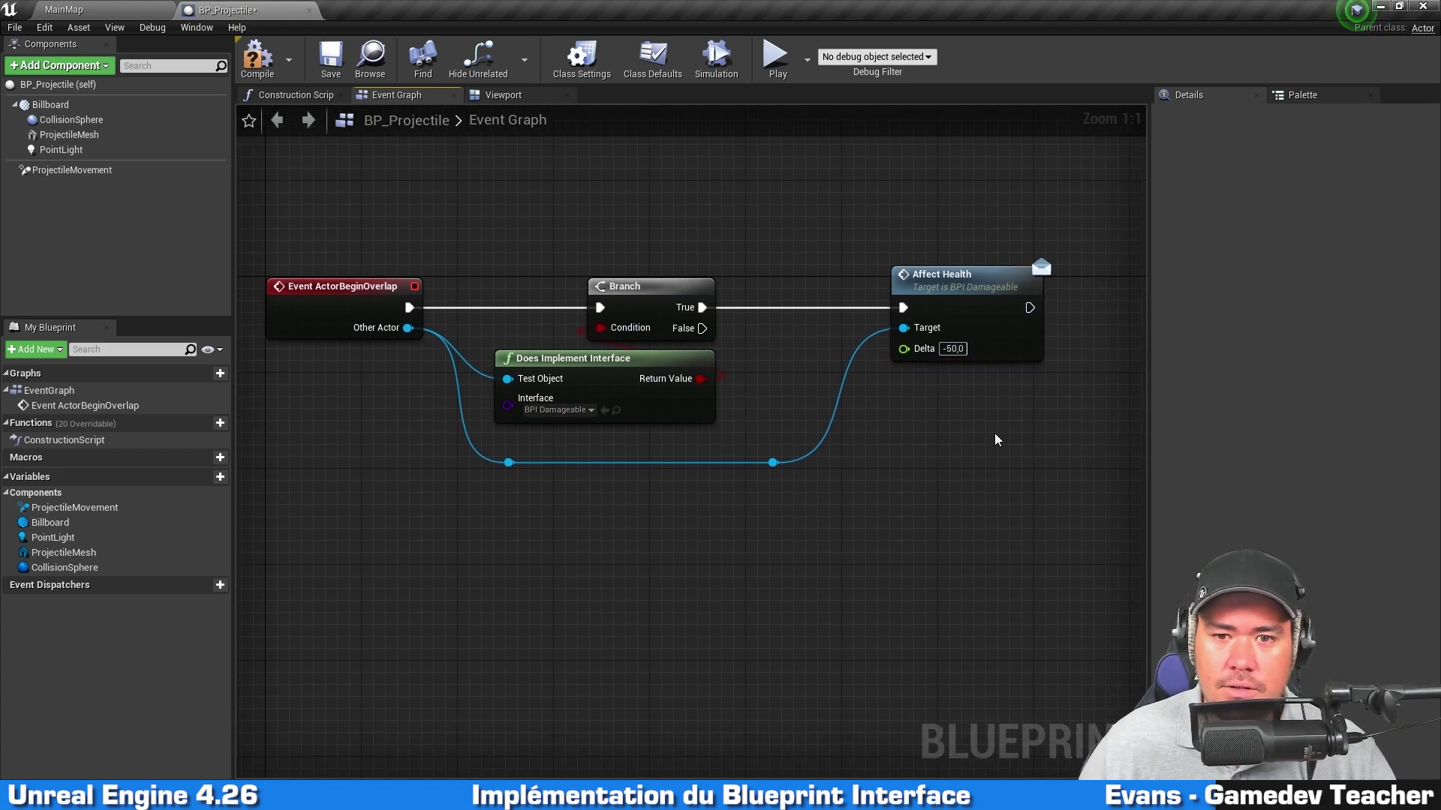
right_click(904, 349)
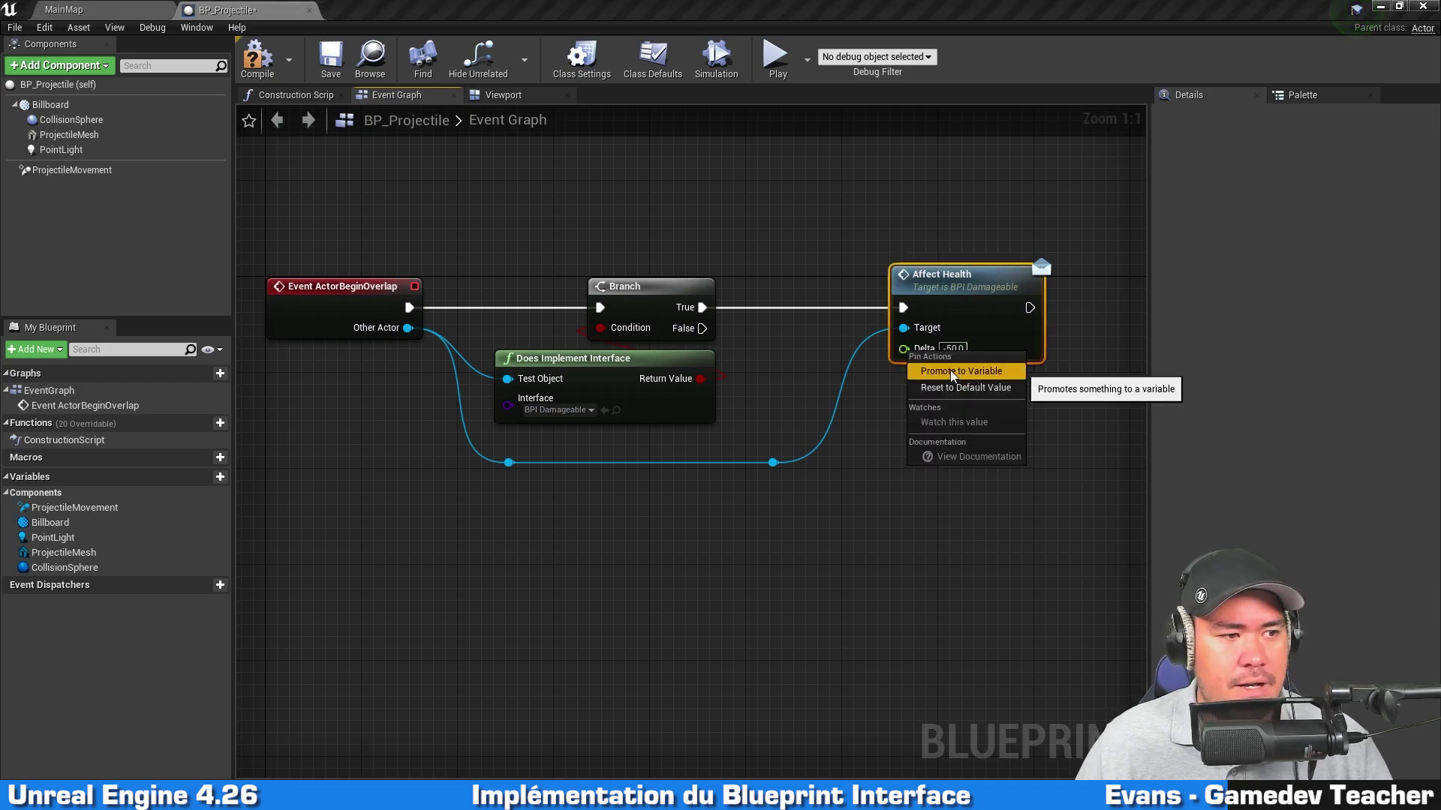
left_click(952, 372)
Name the variable DamageAmount, compile, and run a quick play test
type("DamageAmount")
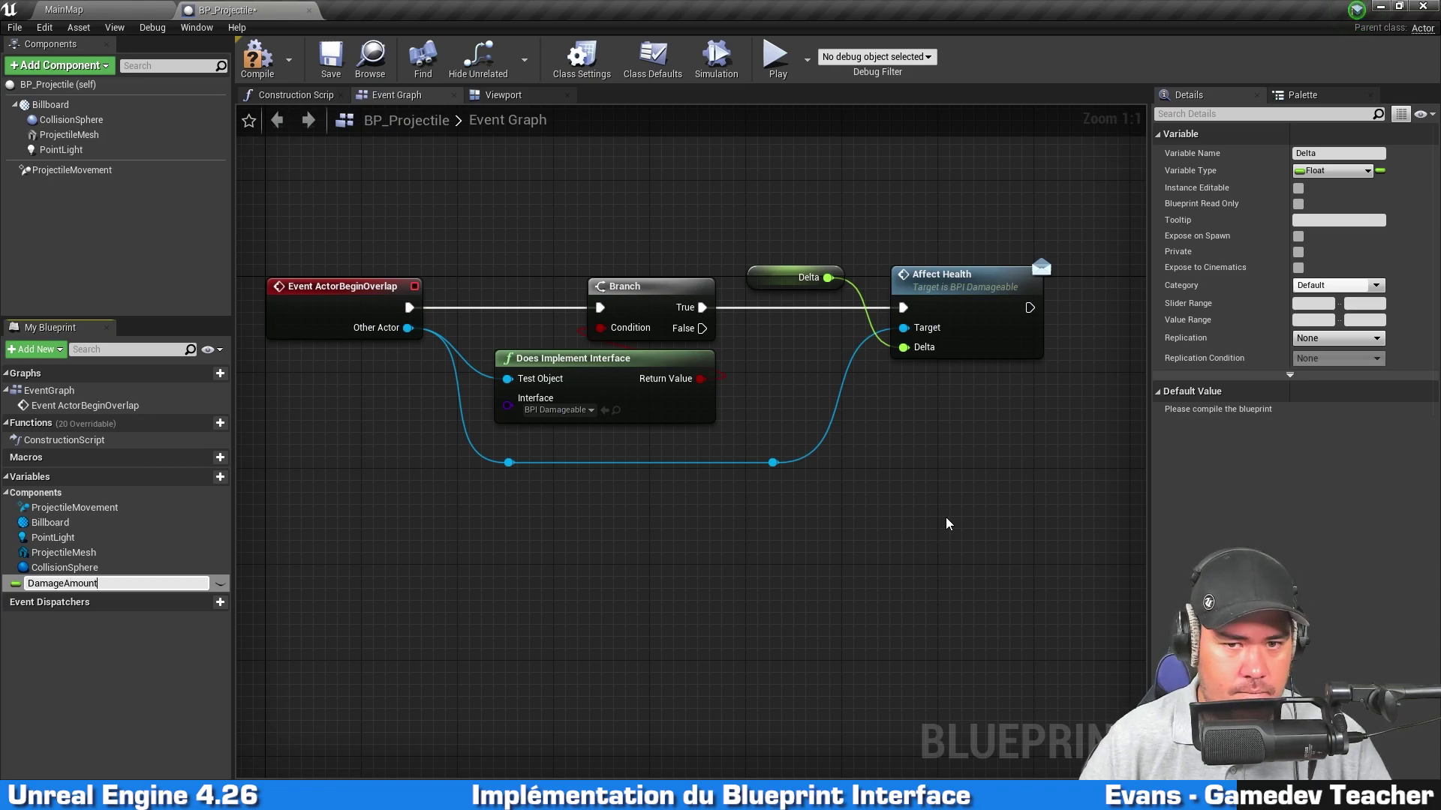
key("Return")
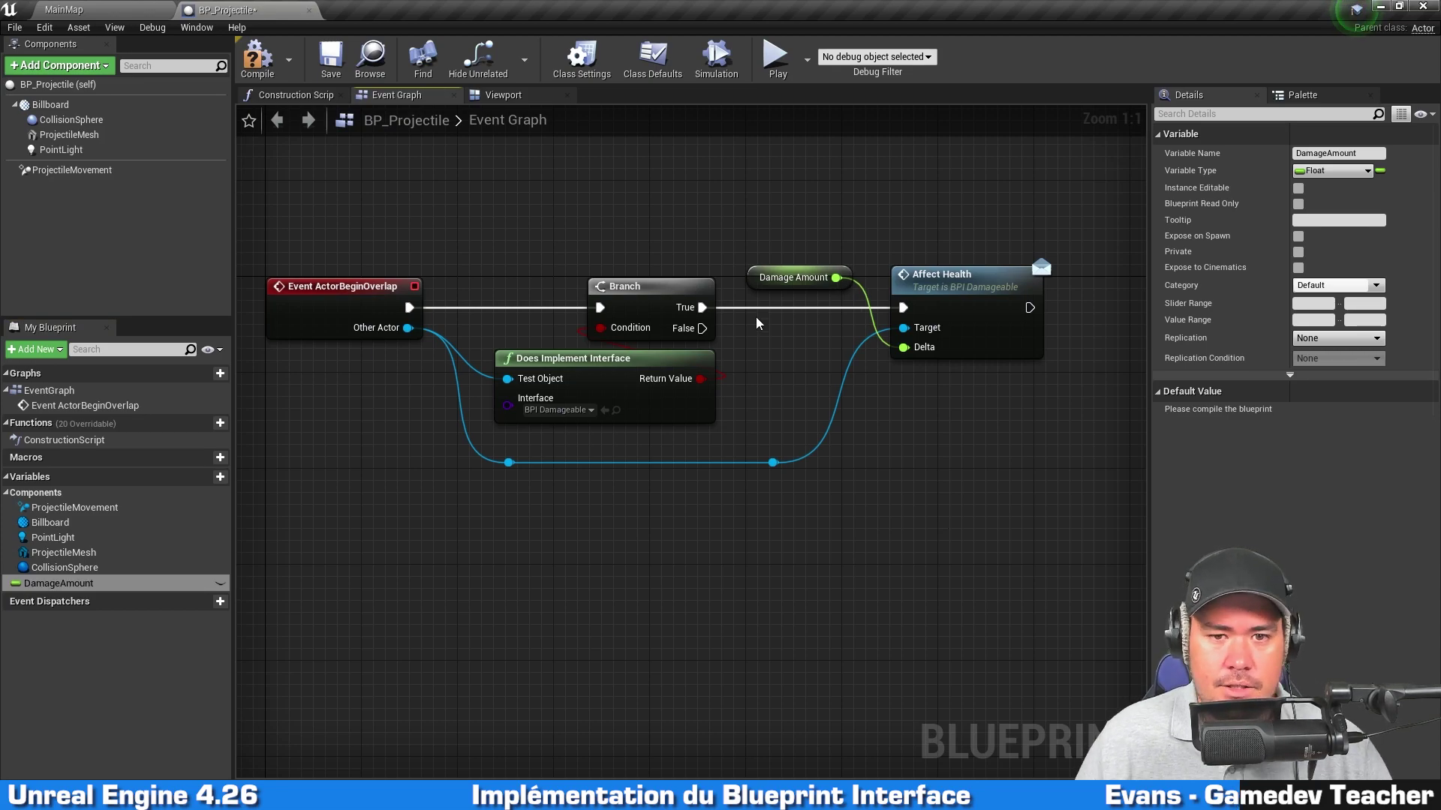
left_click_drag(788, 277, 938, 385)
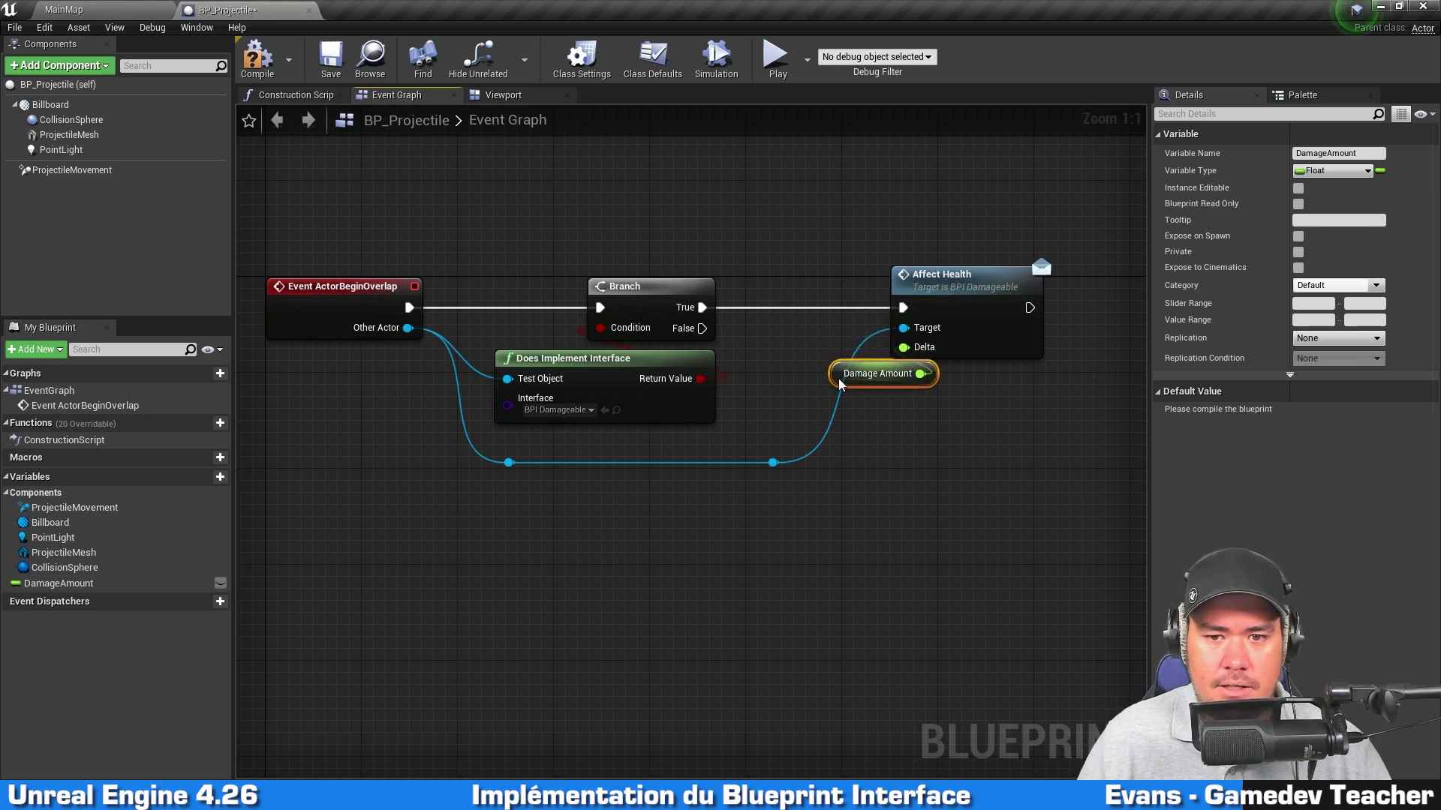
left_click(255, 60)
left_click(811, 219)
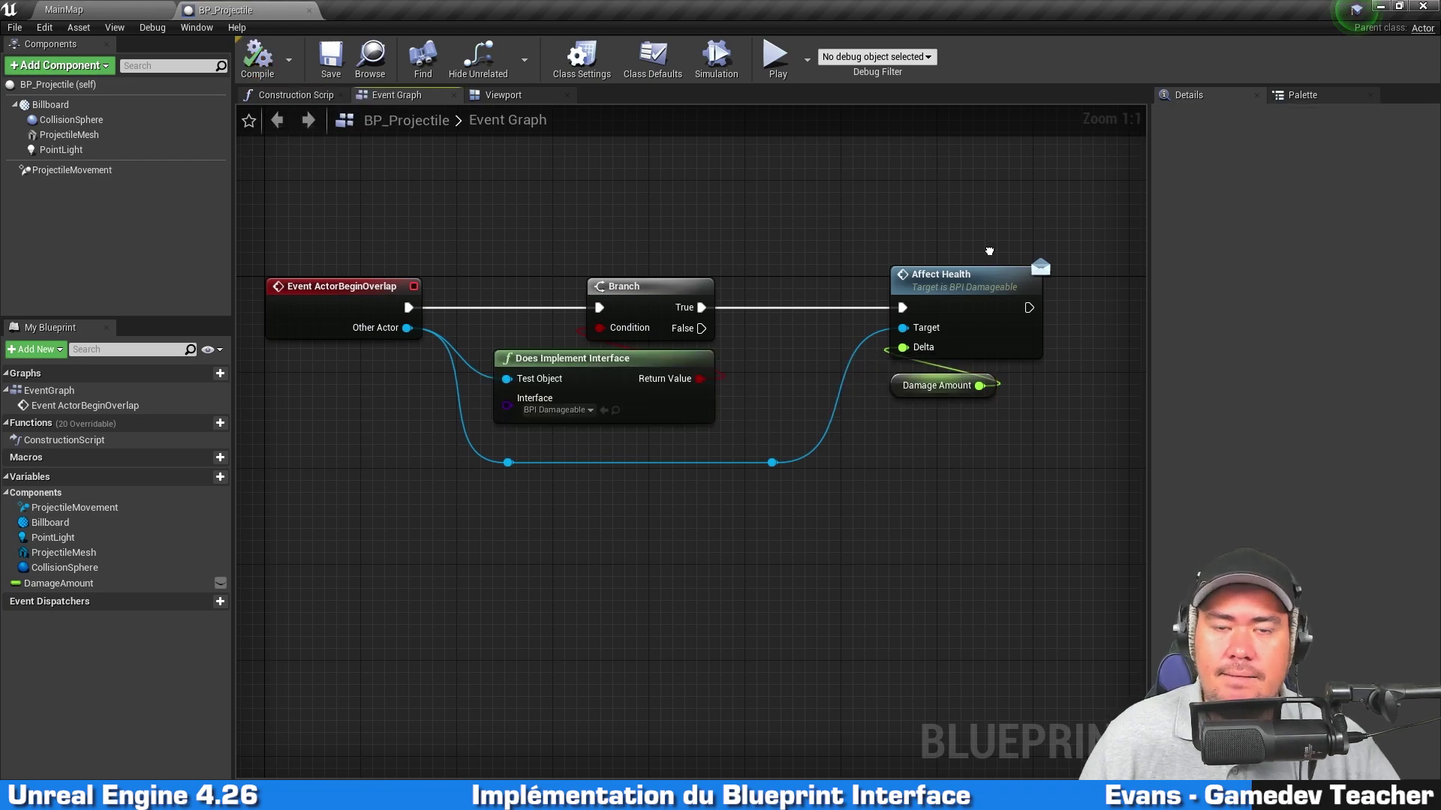
left_click(776, 56)
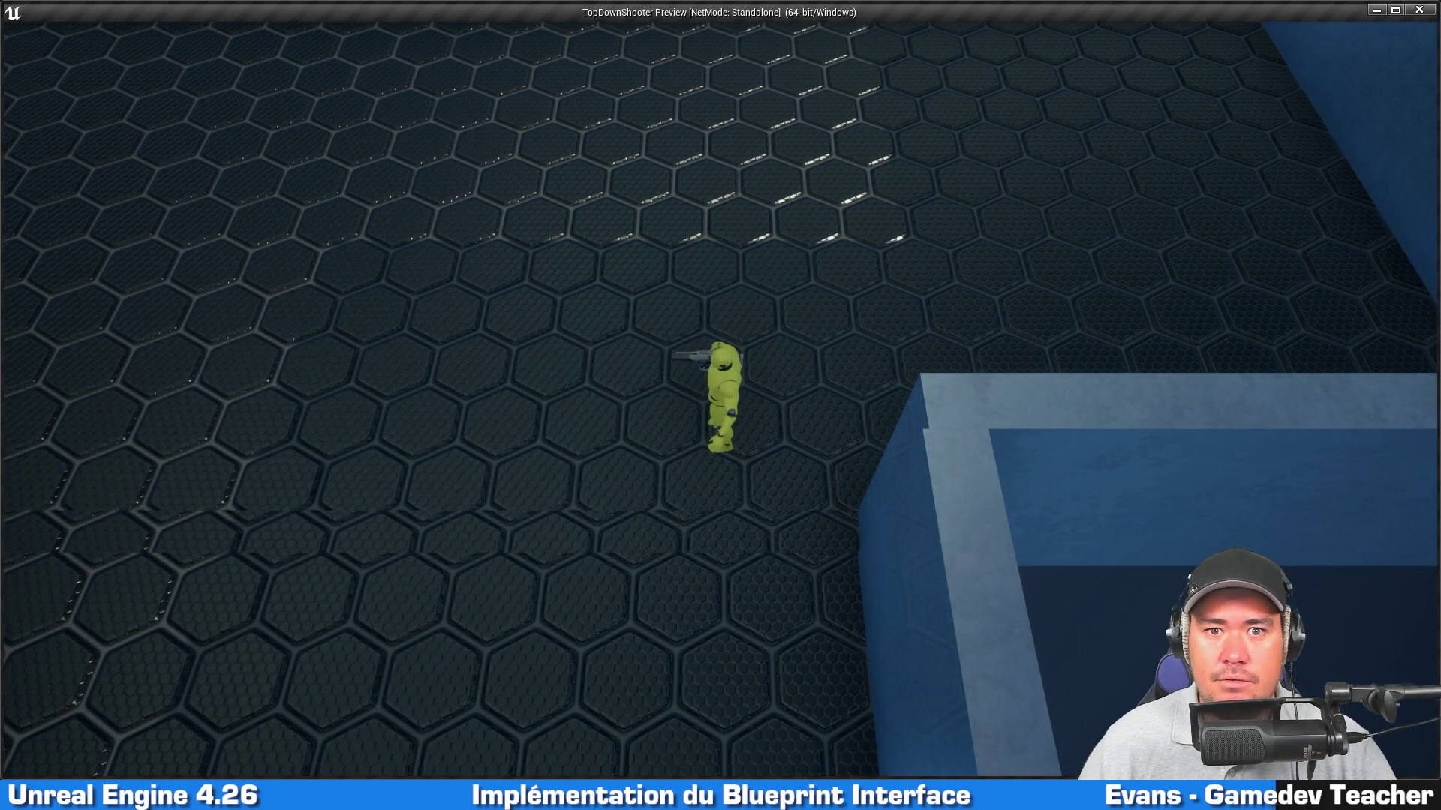
key("Escape")
Set DamageAmount's default value to -5,0 and recompile
left_click(879, 384)
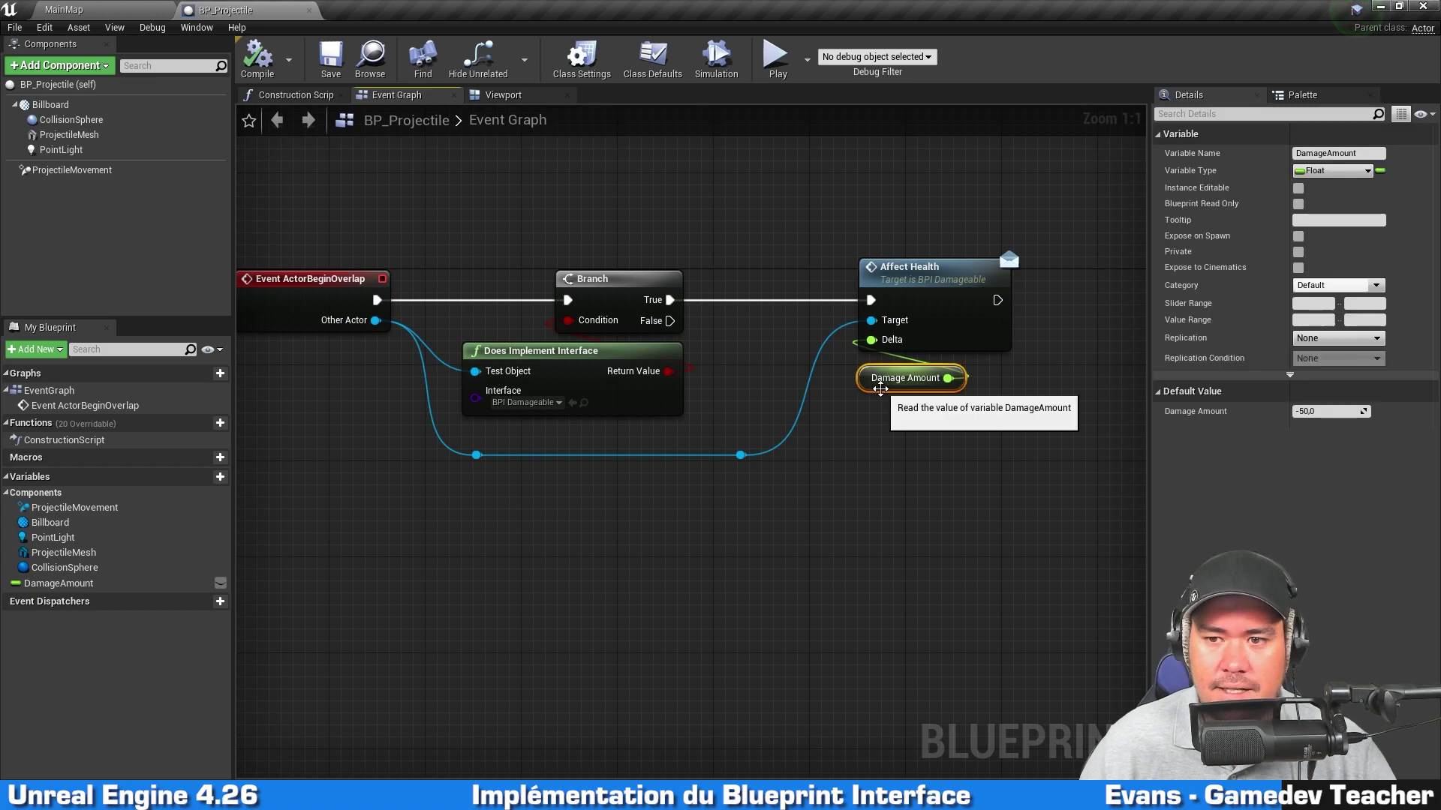
left_click(1310, 409)
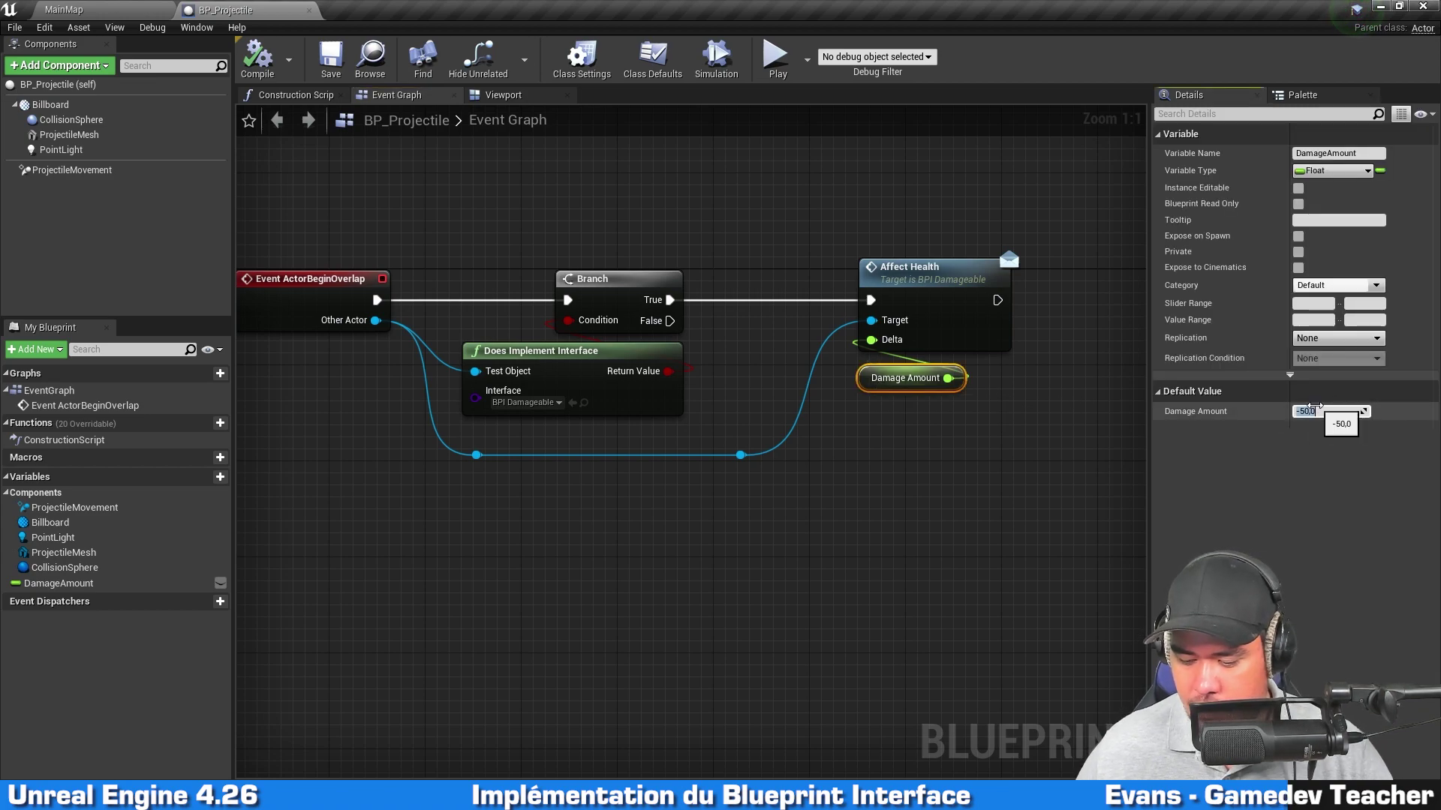
type("5")
key("Return")
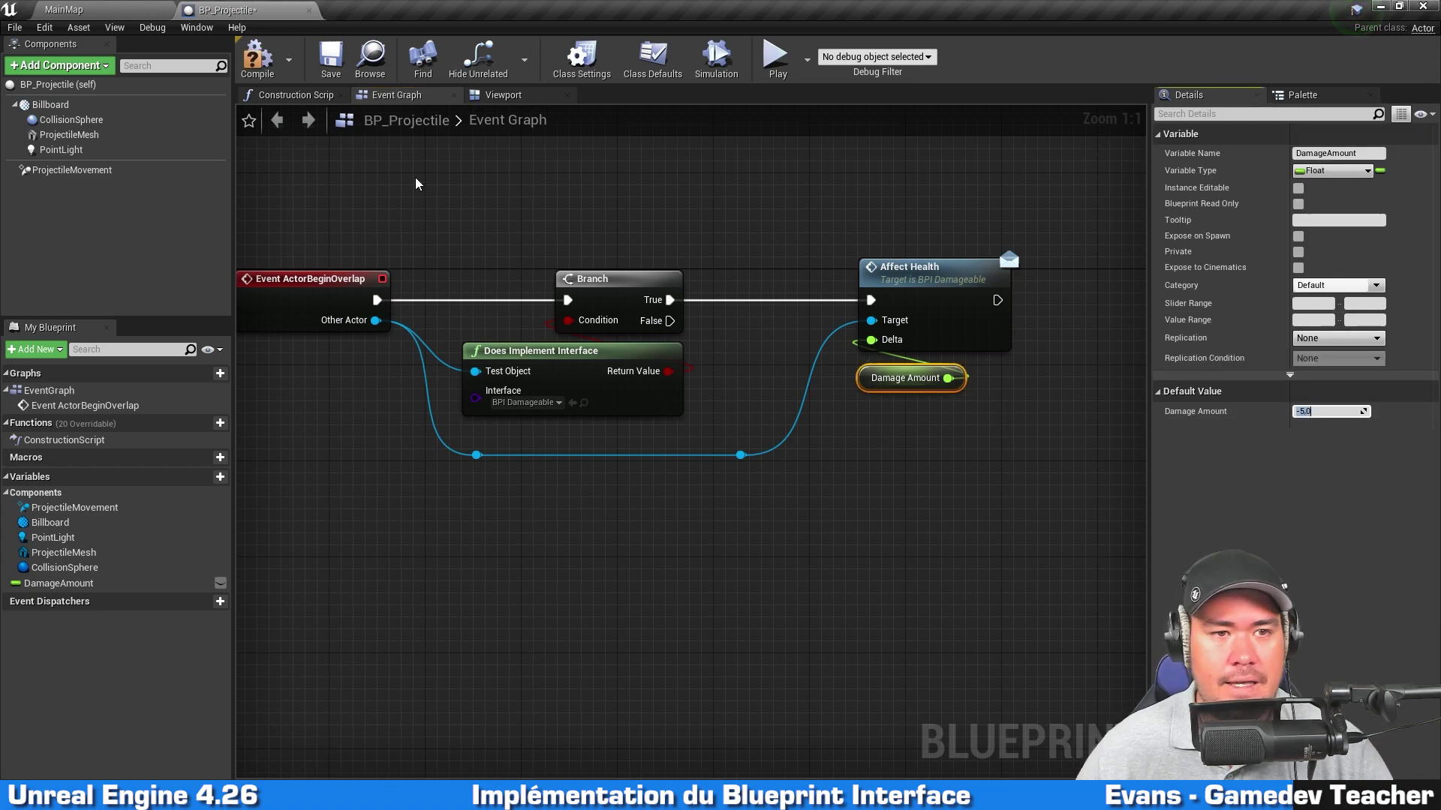
left_click(256, 58)
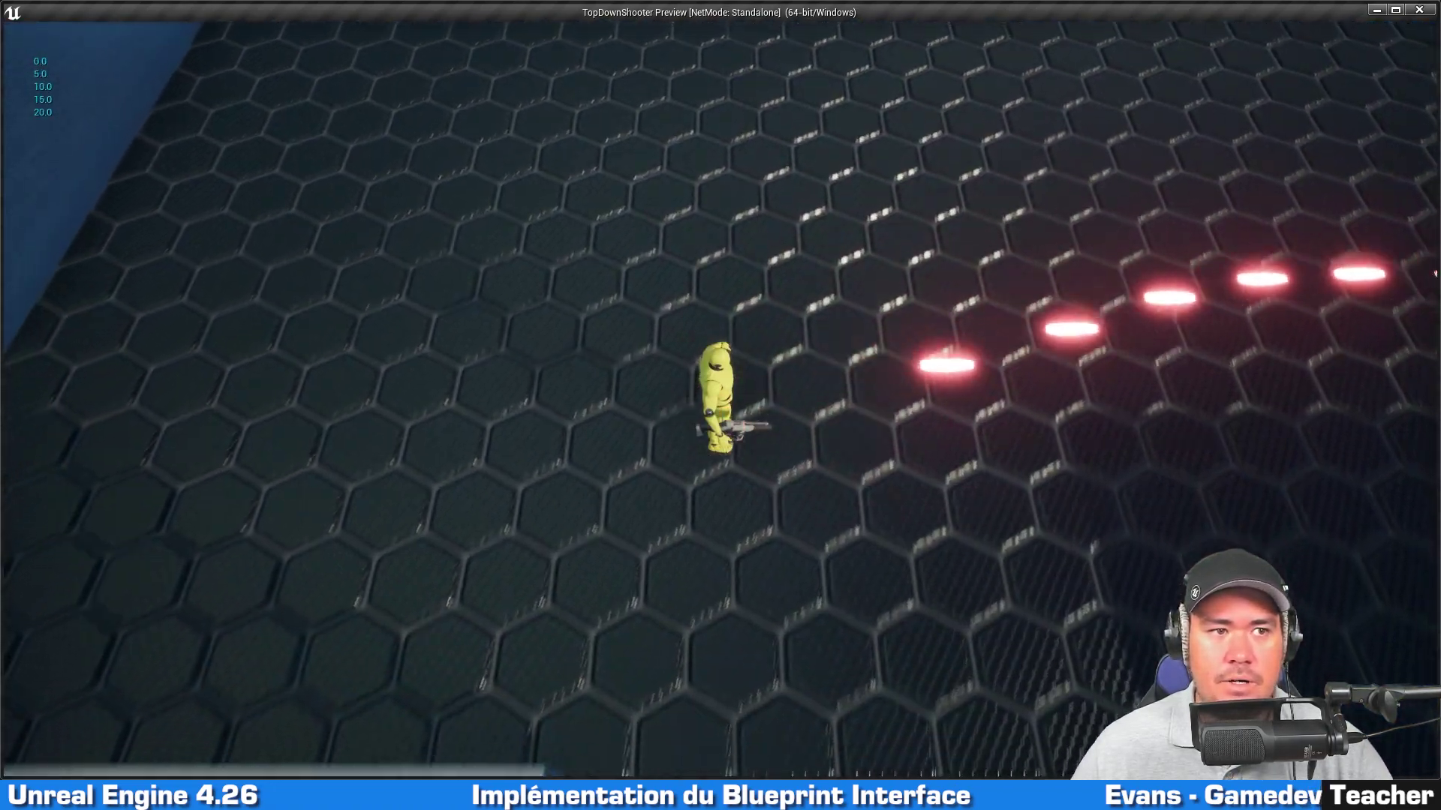
key("Escape")
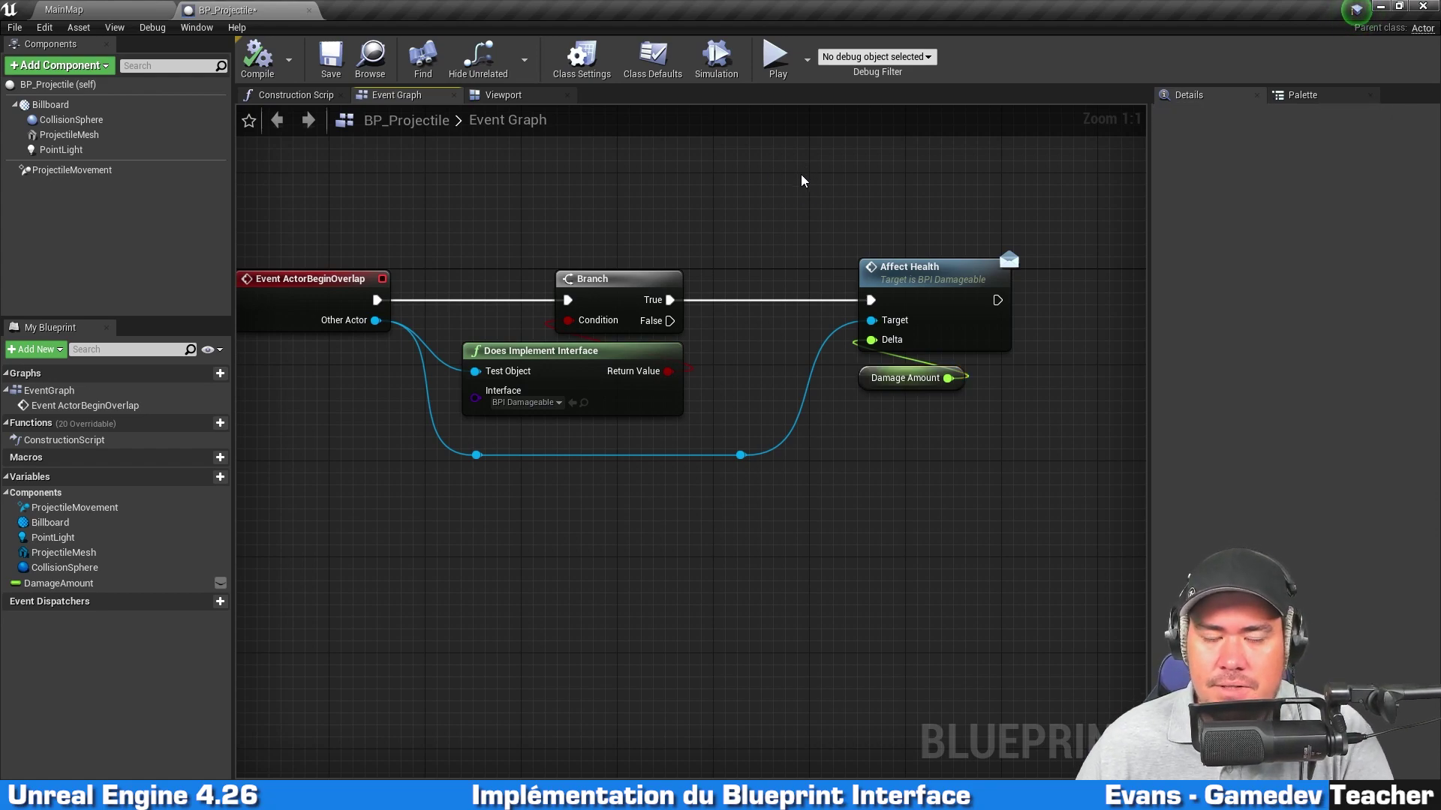
left_click(777, 58)
key("w")
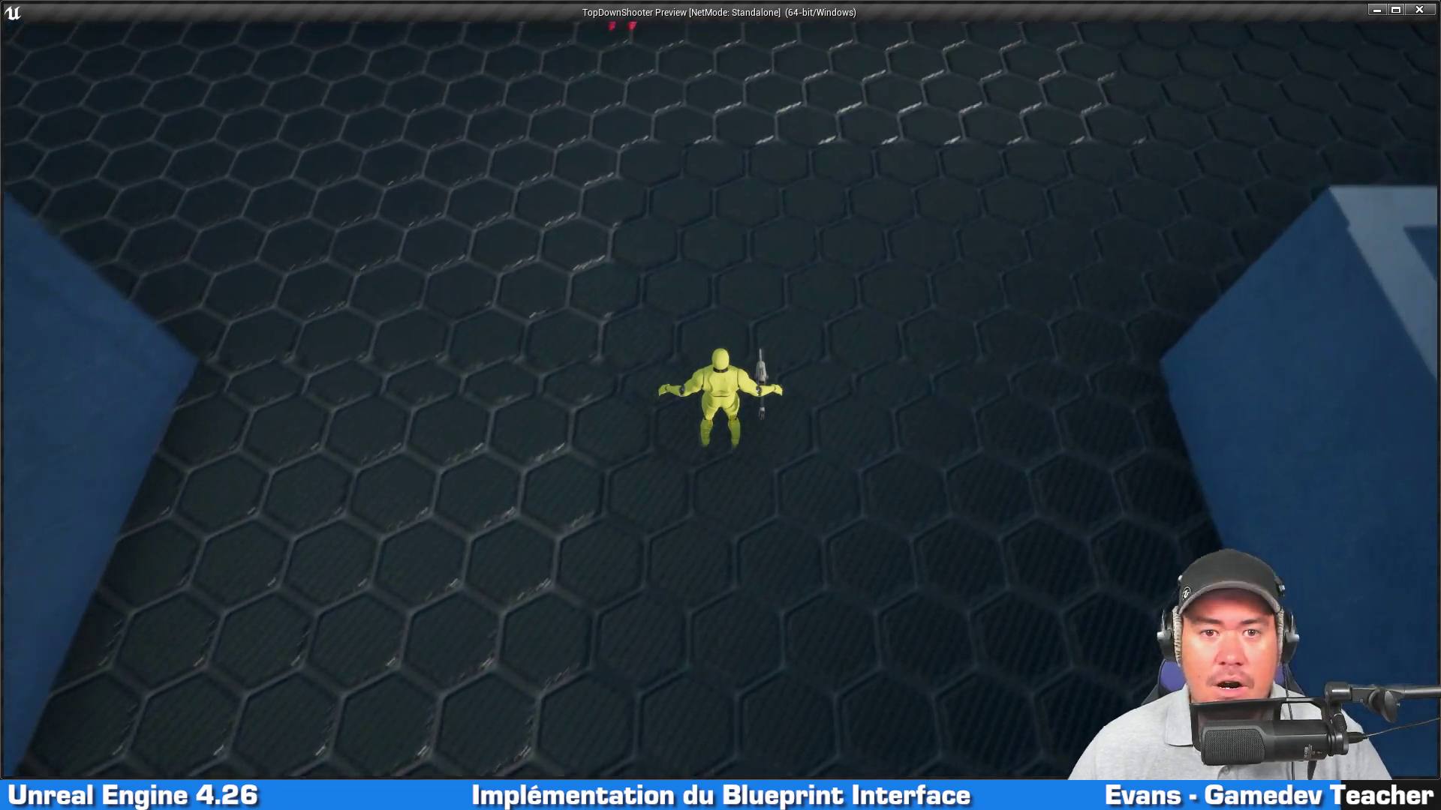
key("d")
key("s")
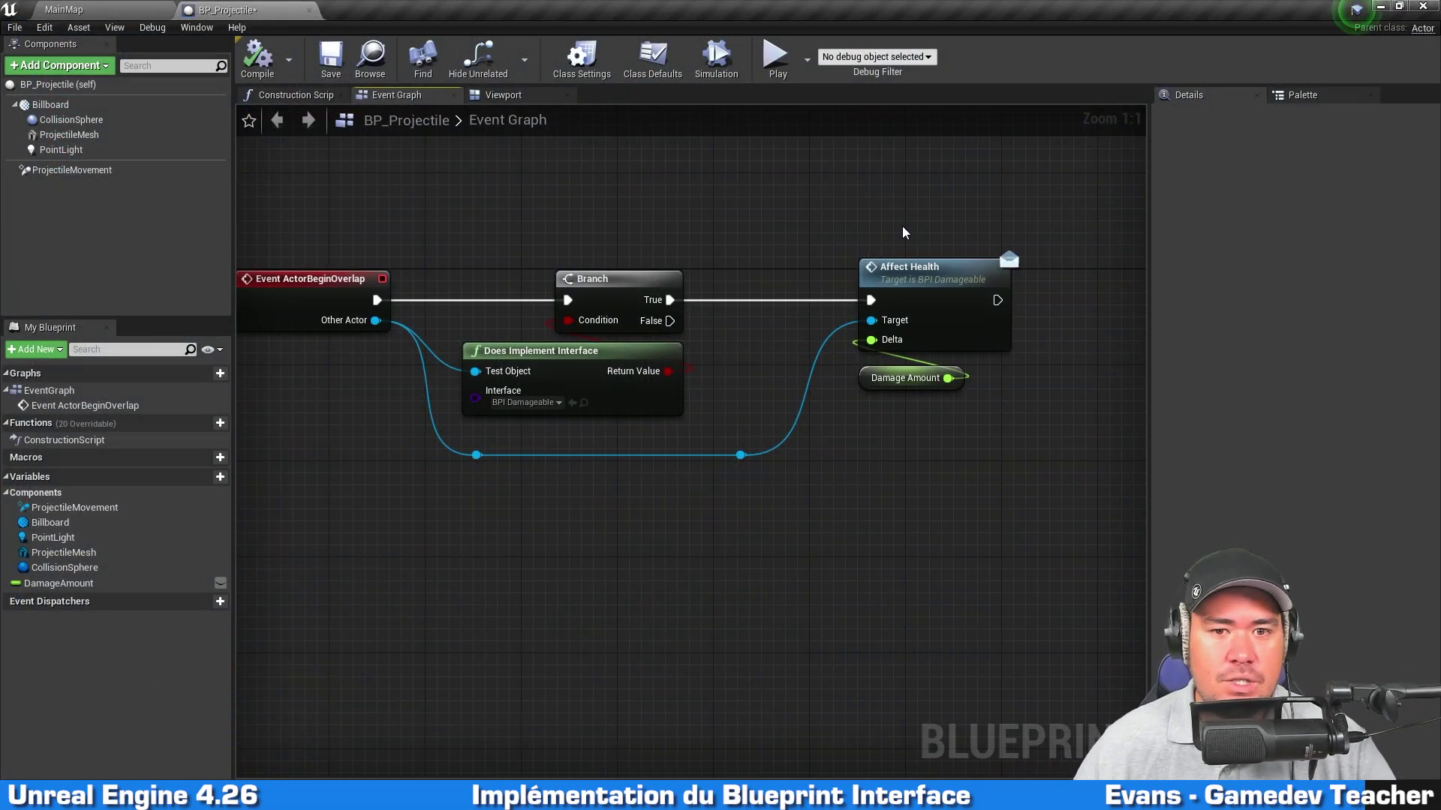
Add a DestroyActor node that runs after Affect Health
right_click_drag(902, 226, 651, 219)
scroll(821, 314, "down", 2)
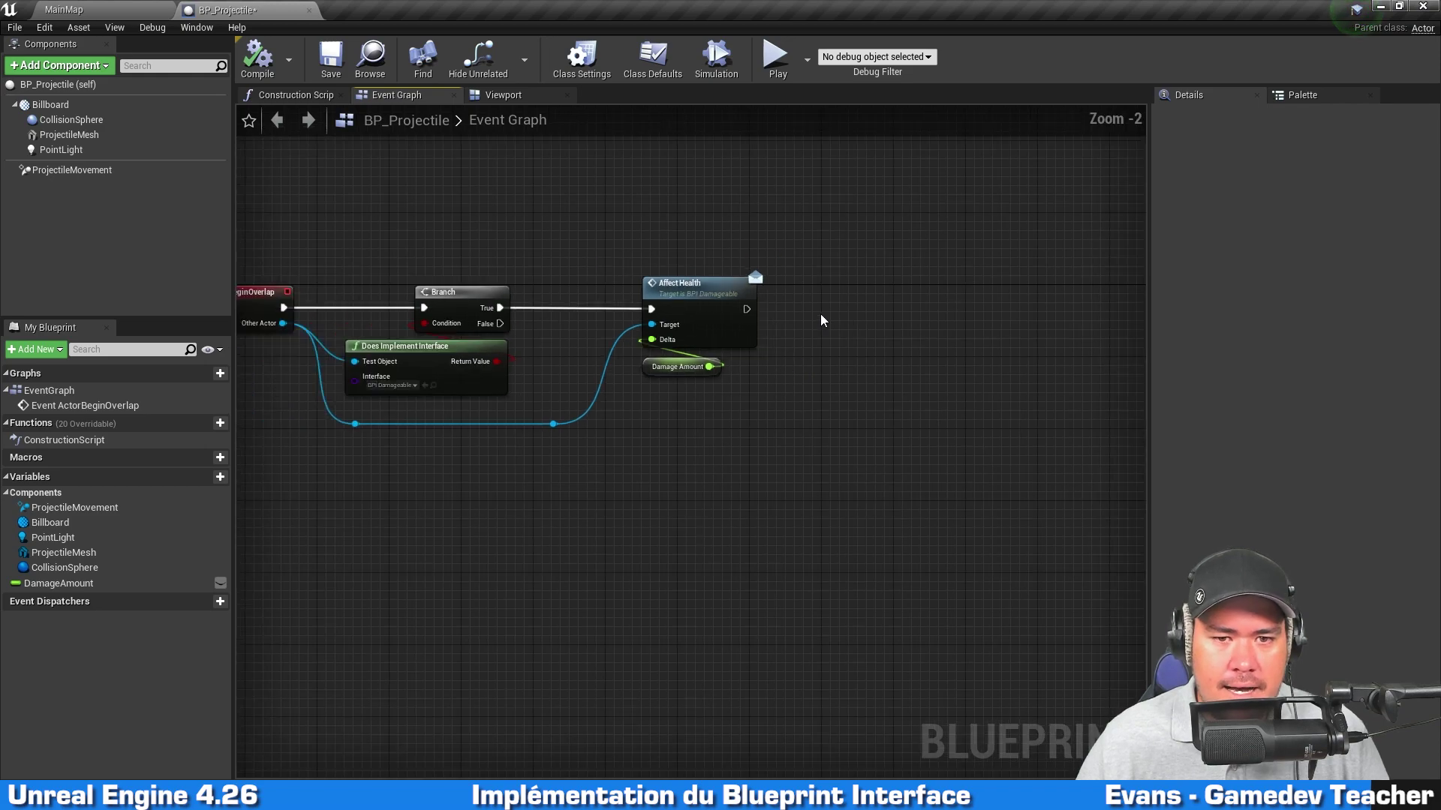
right_click(821, 314)
type("destroy")
key("Return")
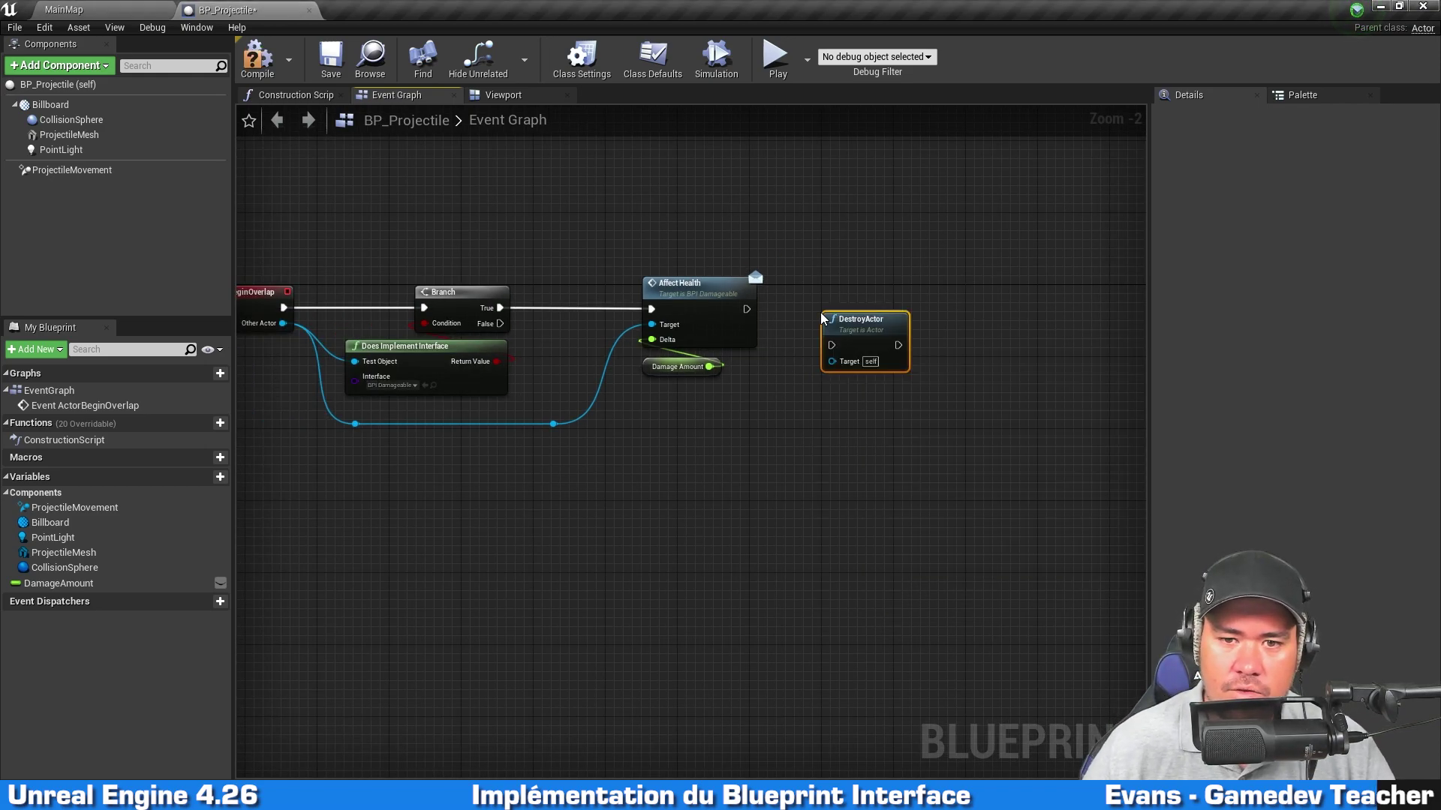
mouse_move(747, 308)
left_mouse_down()
mouse_move(820, 322)
mouse_move(831, 345)
mouse_move(954, 288)
left_mouse_up()
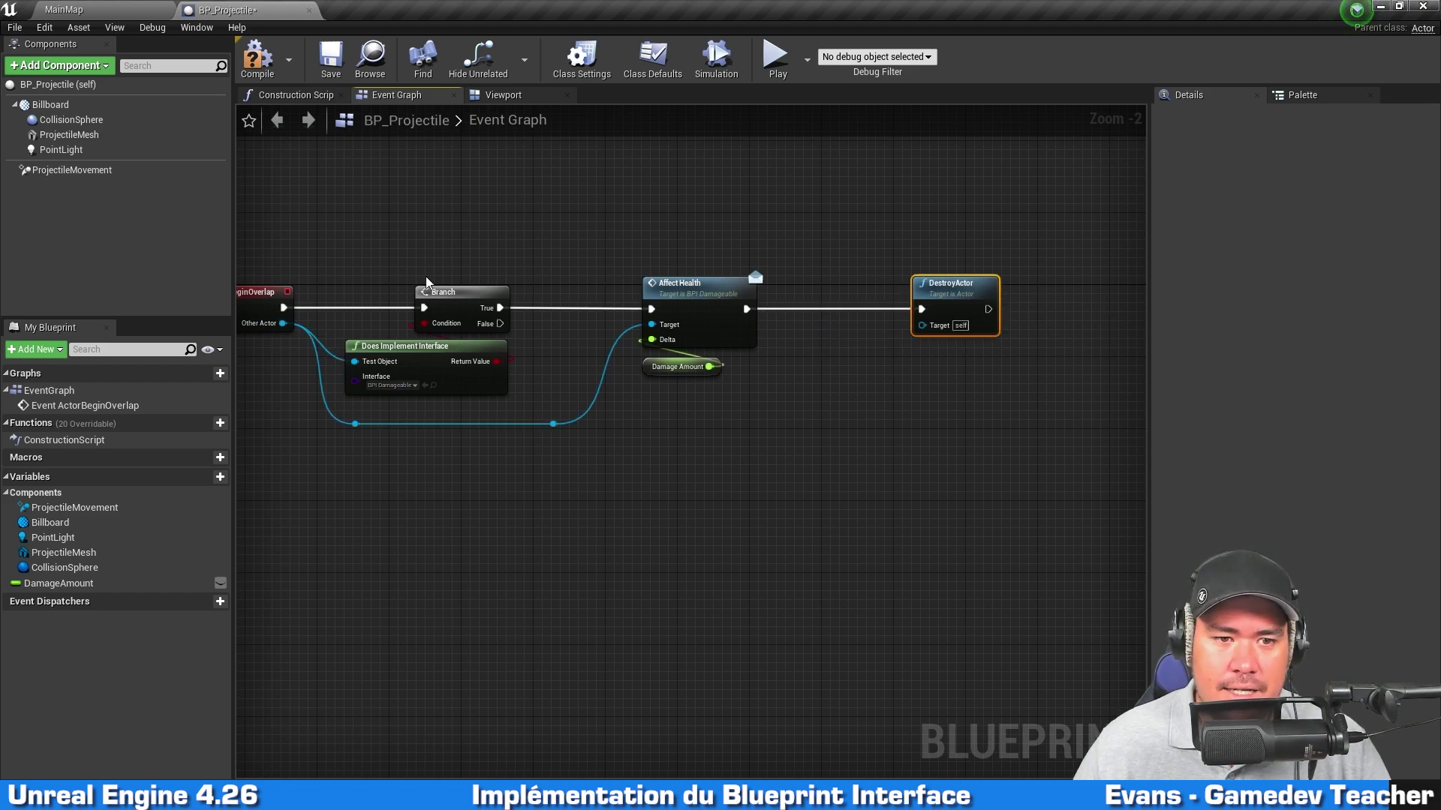
left_click_drag(426, 282, 364, 388)
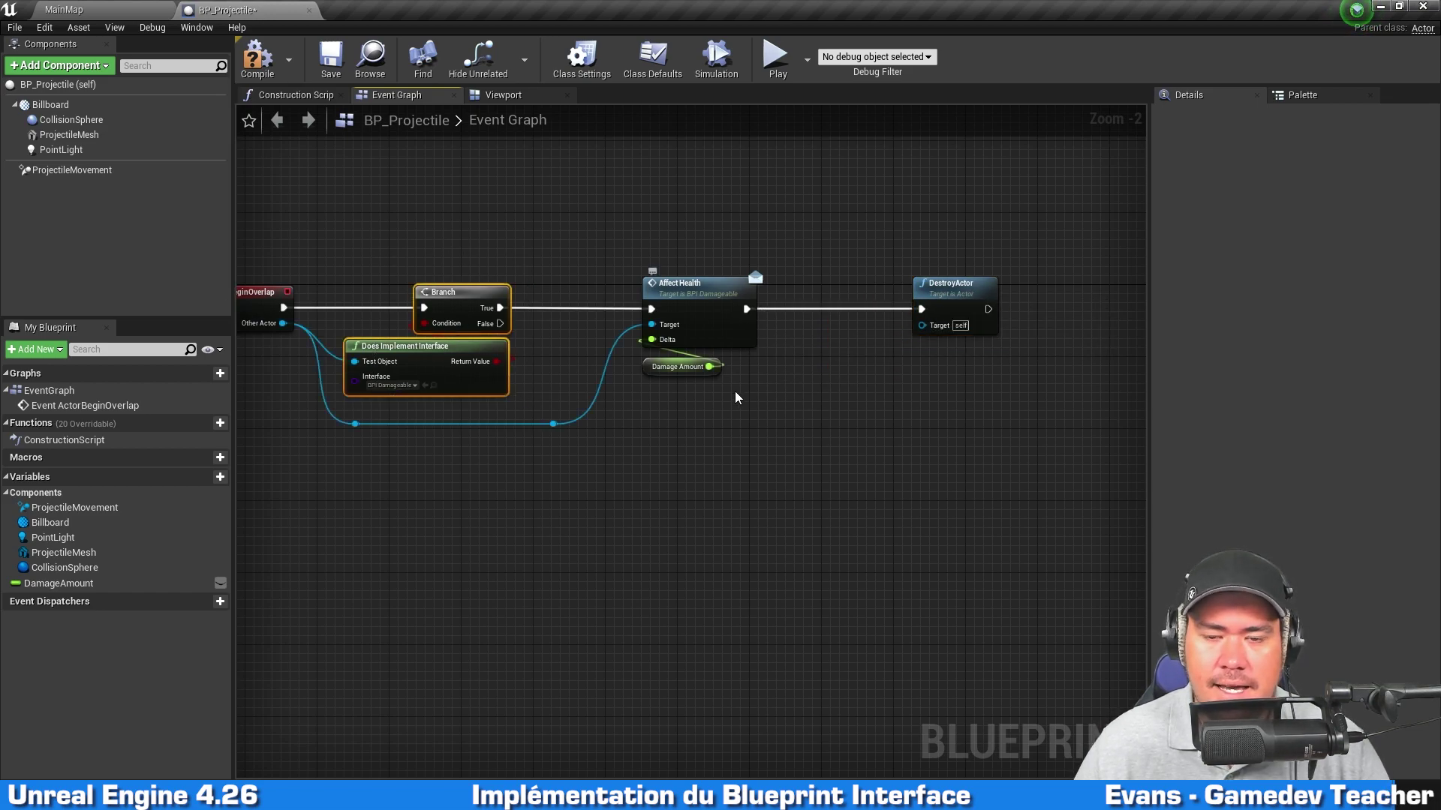
left_click_drag(962, 319, 891, 318)
left_click(786, 443)
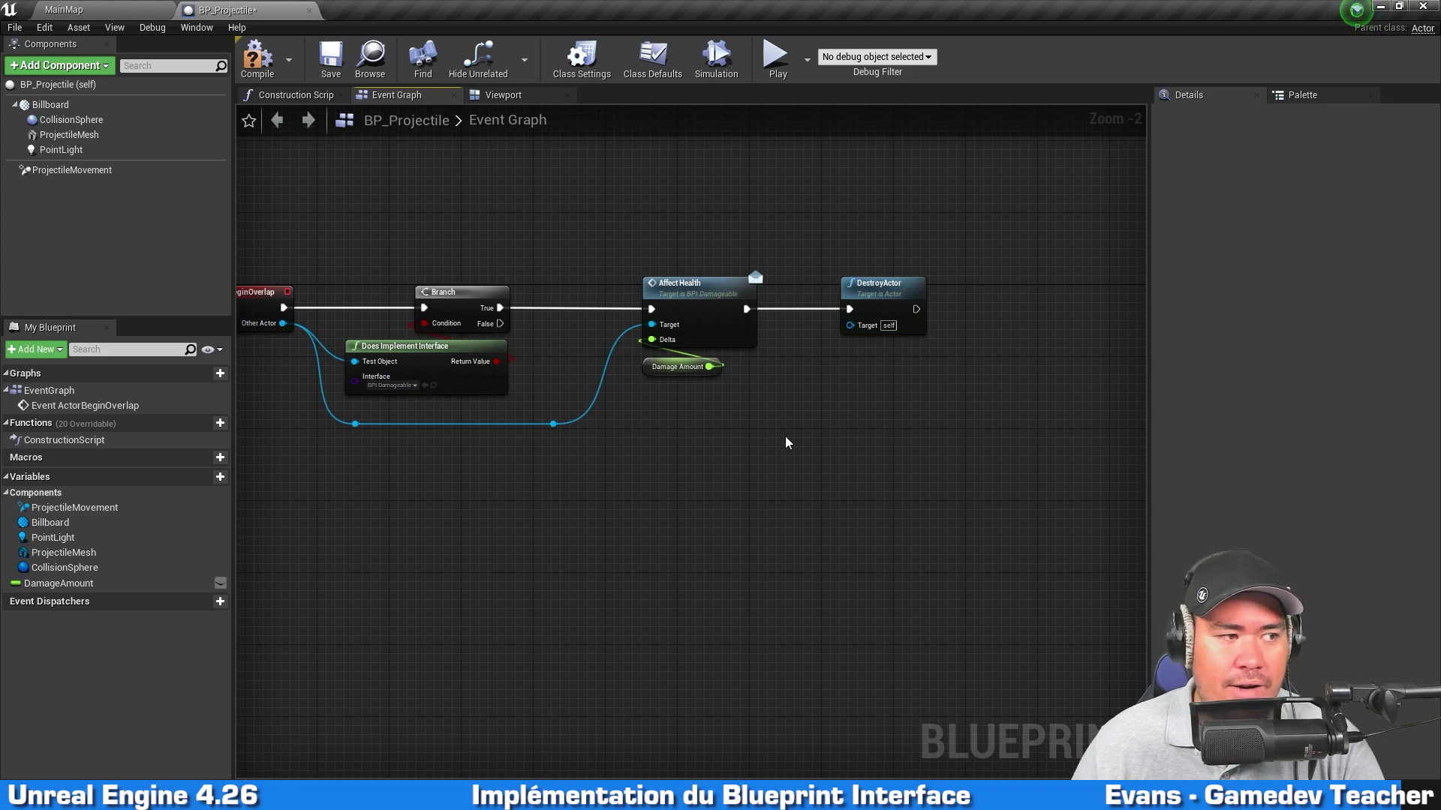
key("Home")
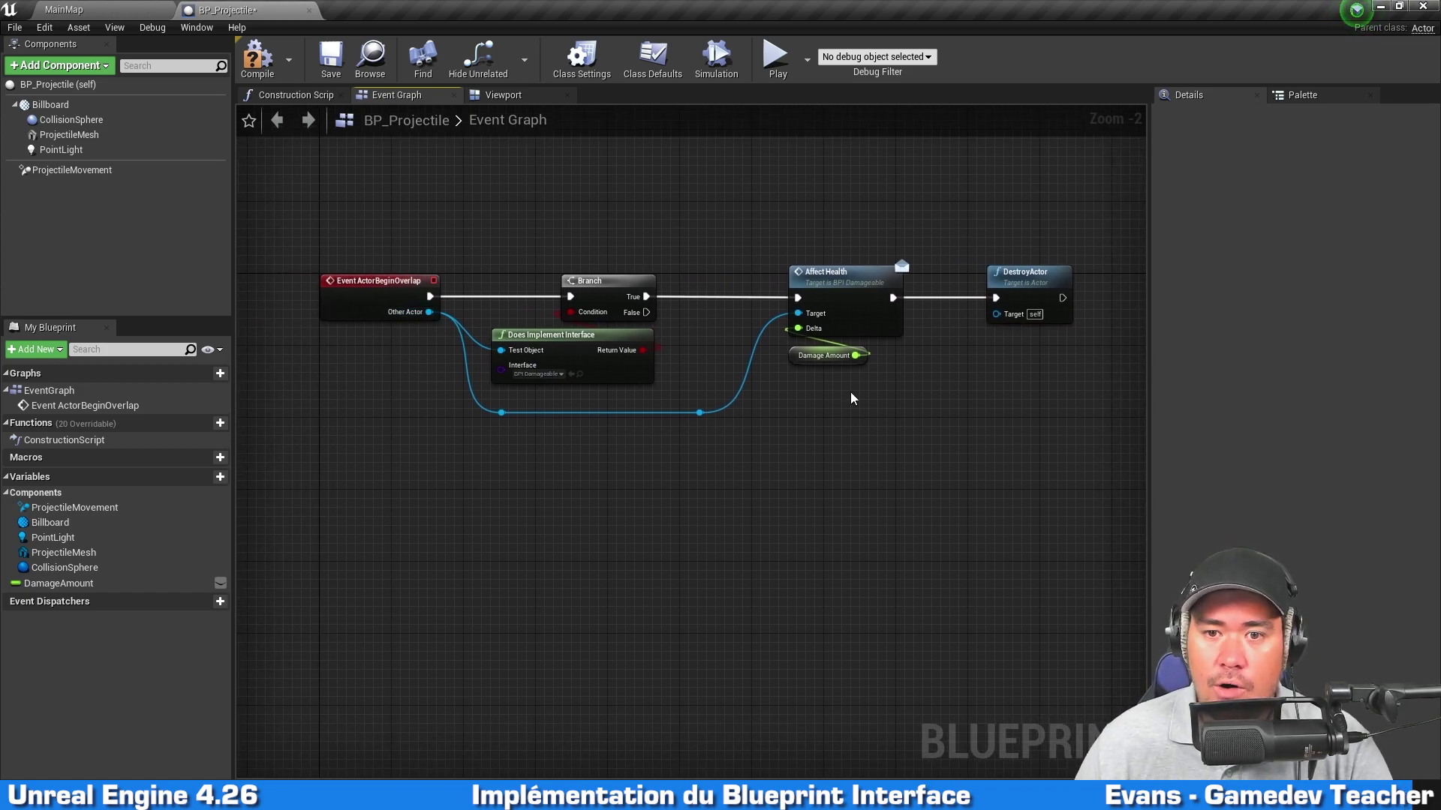
Wire Branch's False output to DestroyActor through a reroute routed below the nodes
left_click_drag(646, 312, 959, 388)
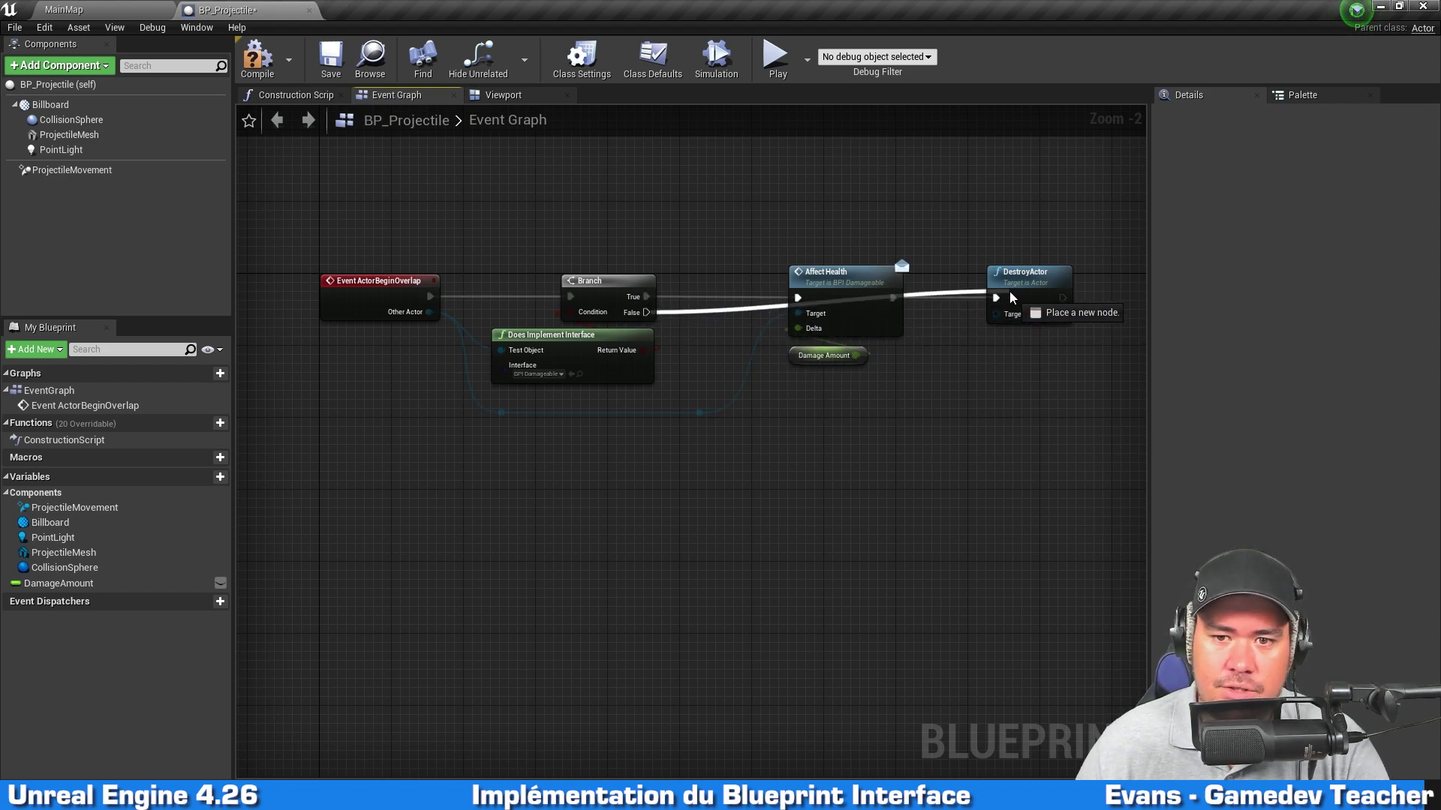
left_click_drag(959, 389, 998, 299)
double_click(727, 309)
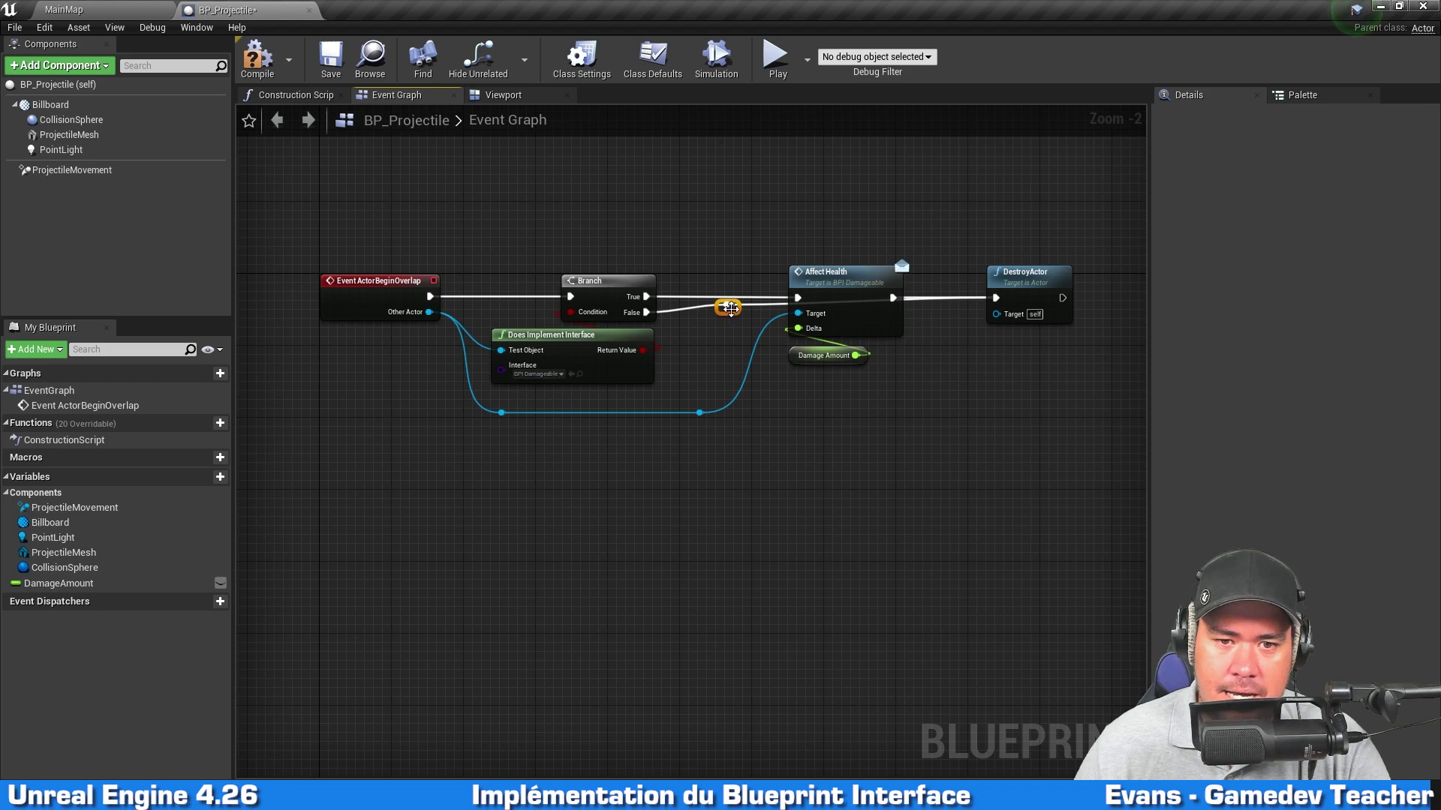
mouse_move(726, 311)
left_mouse_down()
mouse_move(745, 442)
mouse_move(700, 455)
left_mouse_up()
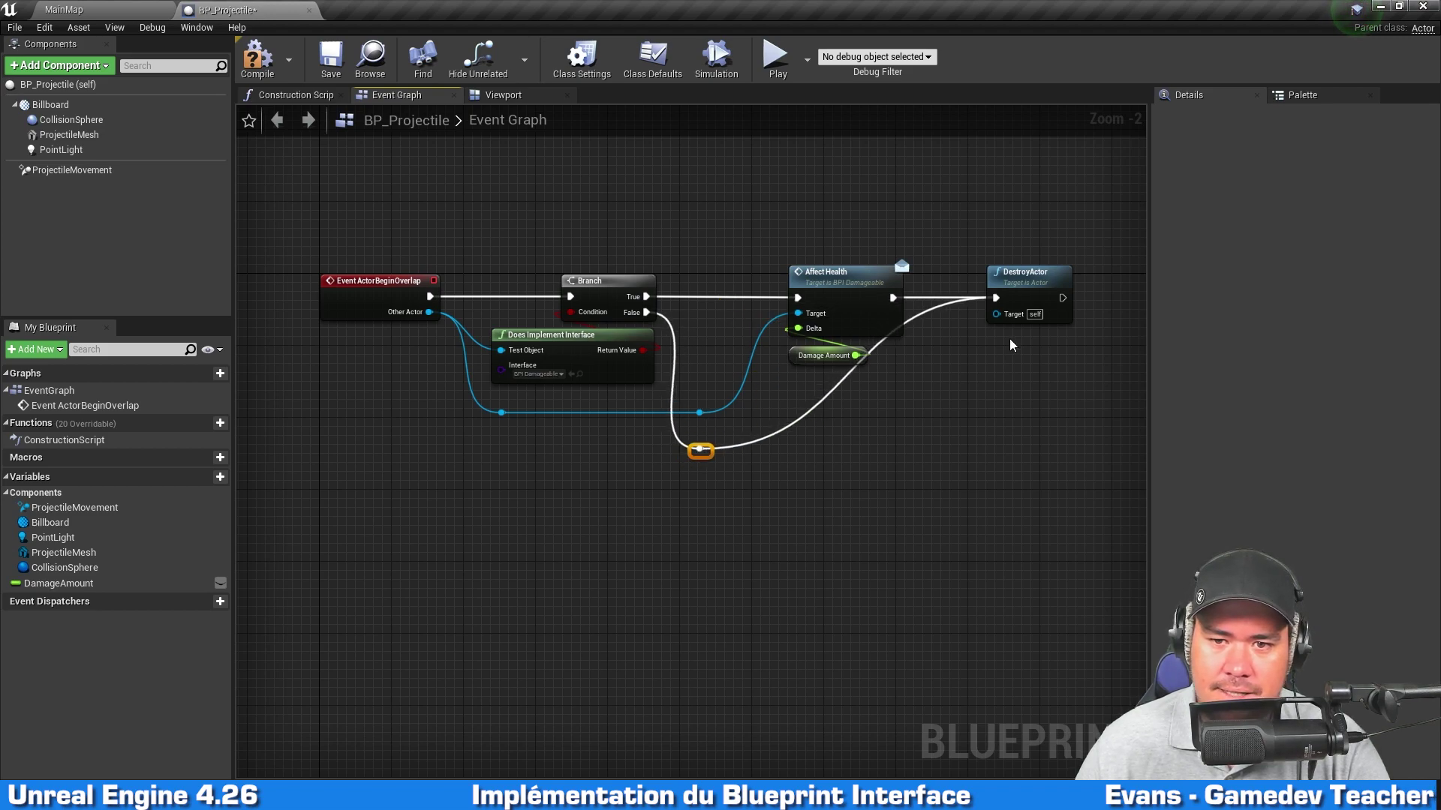
left_click_drag(1030, 288, 1039, 442)
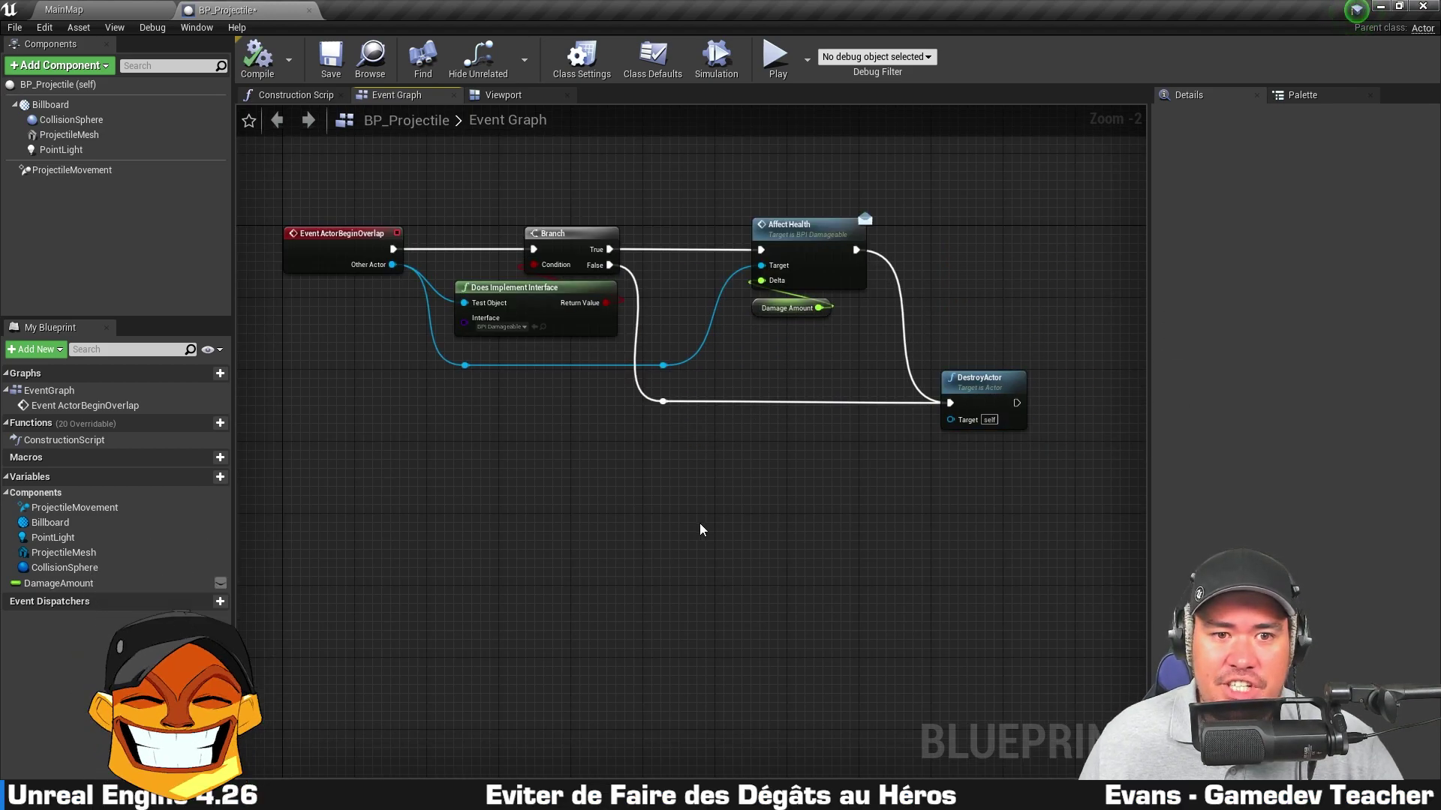
left_click_drag(524, 493, 575, 209)
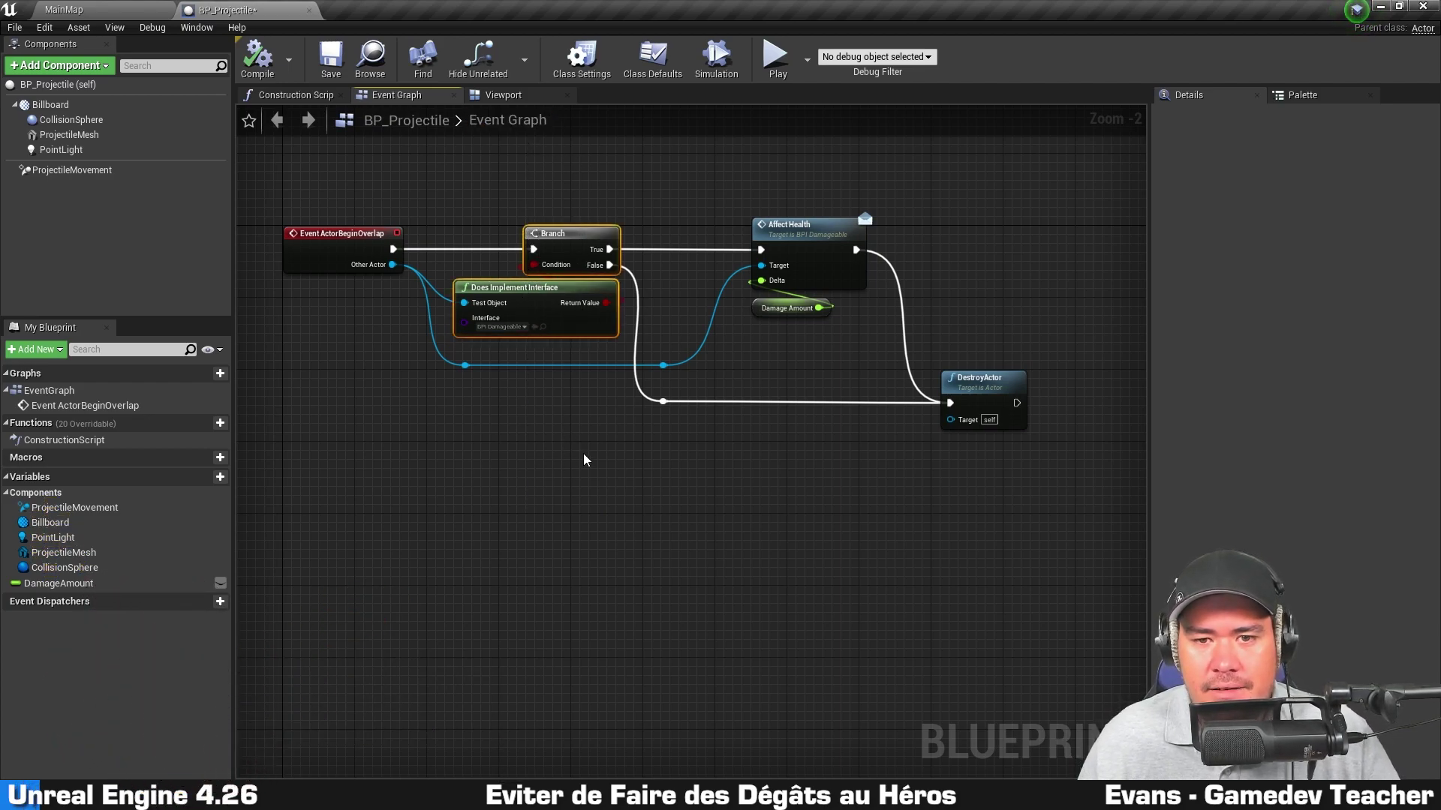
Play-test the game to try the projectile, then stop the session
left_click(927, 231)
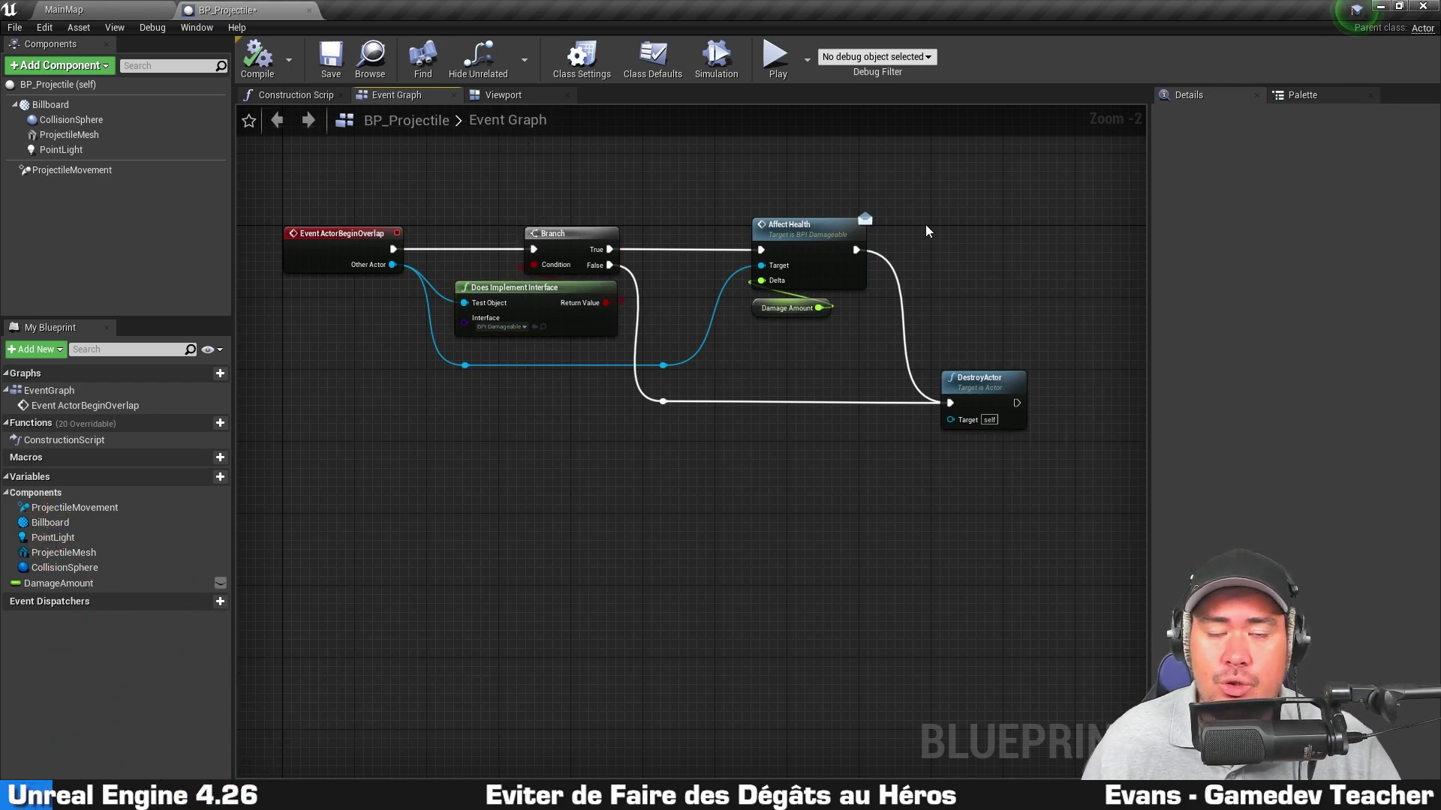
left_click(779, 71)
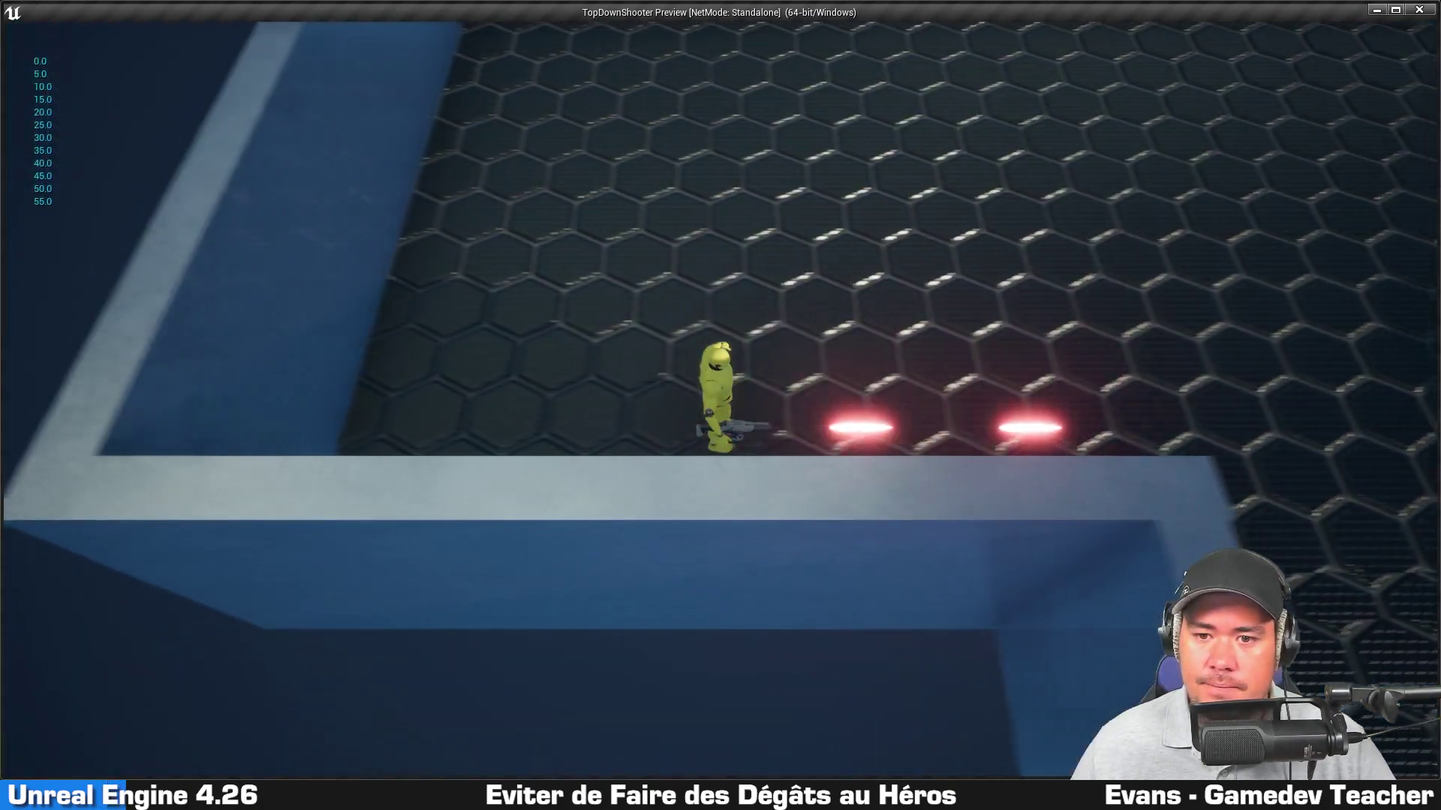
key("Escape")
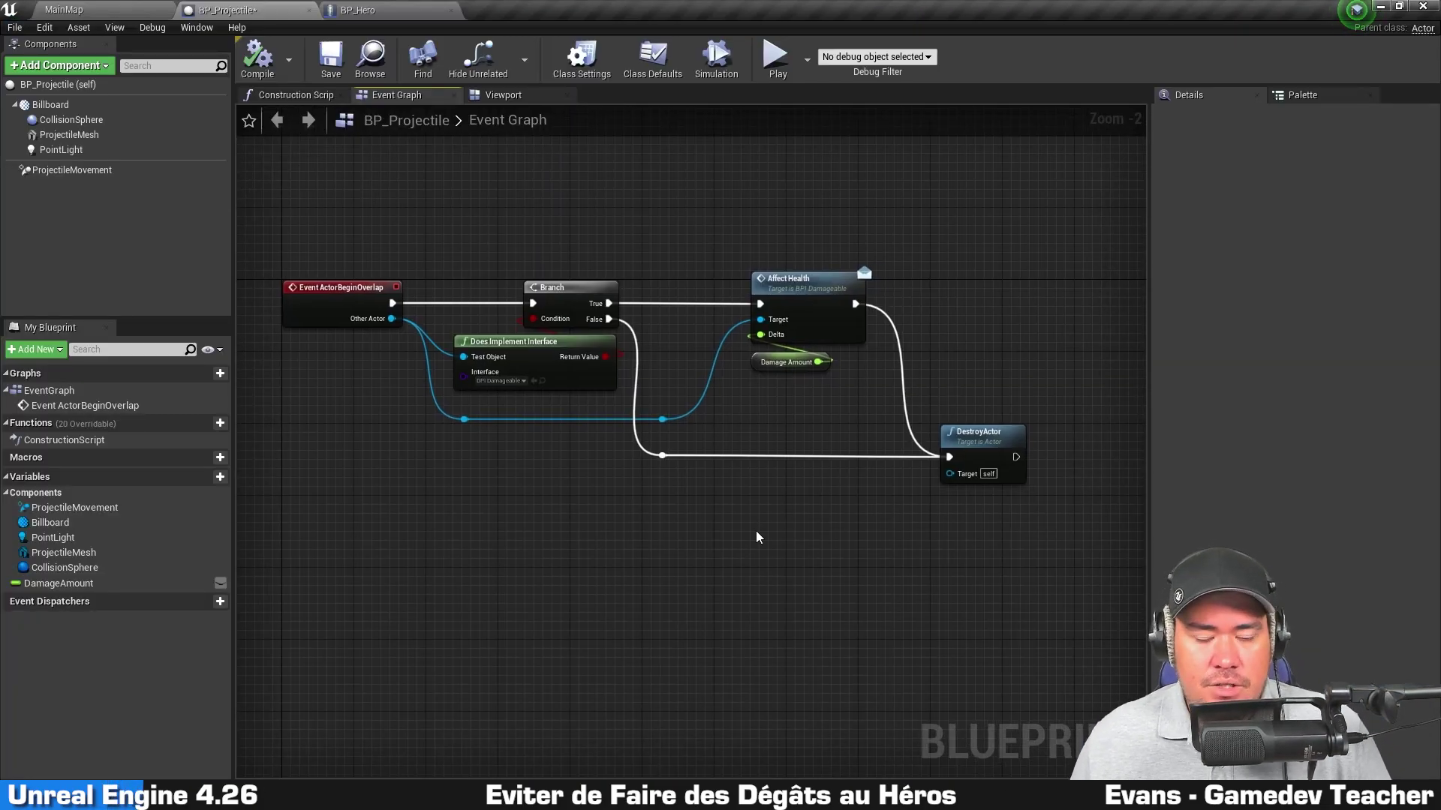
Connect the Branch's True output to Affect Health
right_click_drag(706, 536, 762, 510)
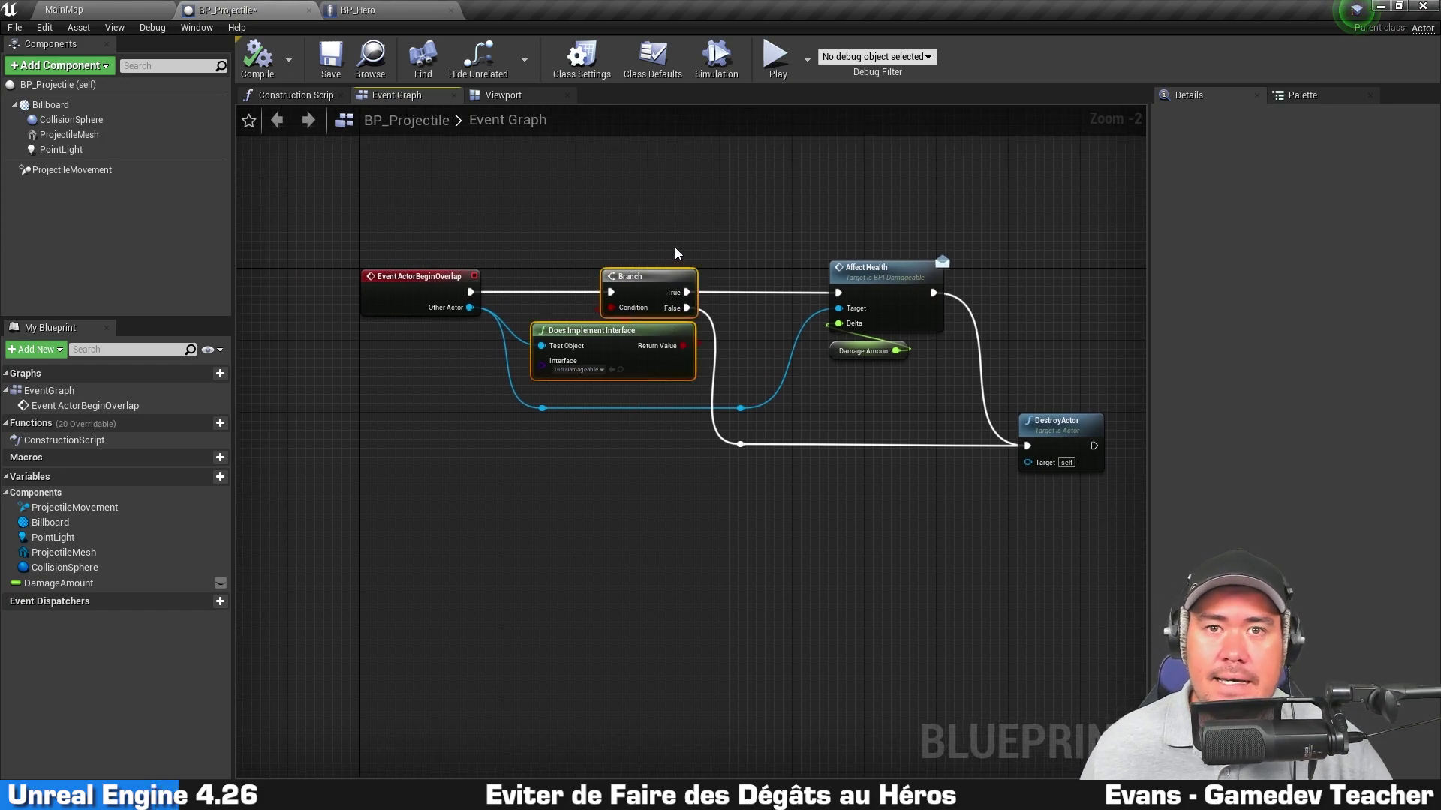
right_click_drag(675, 253, 638, 249)
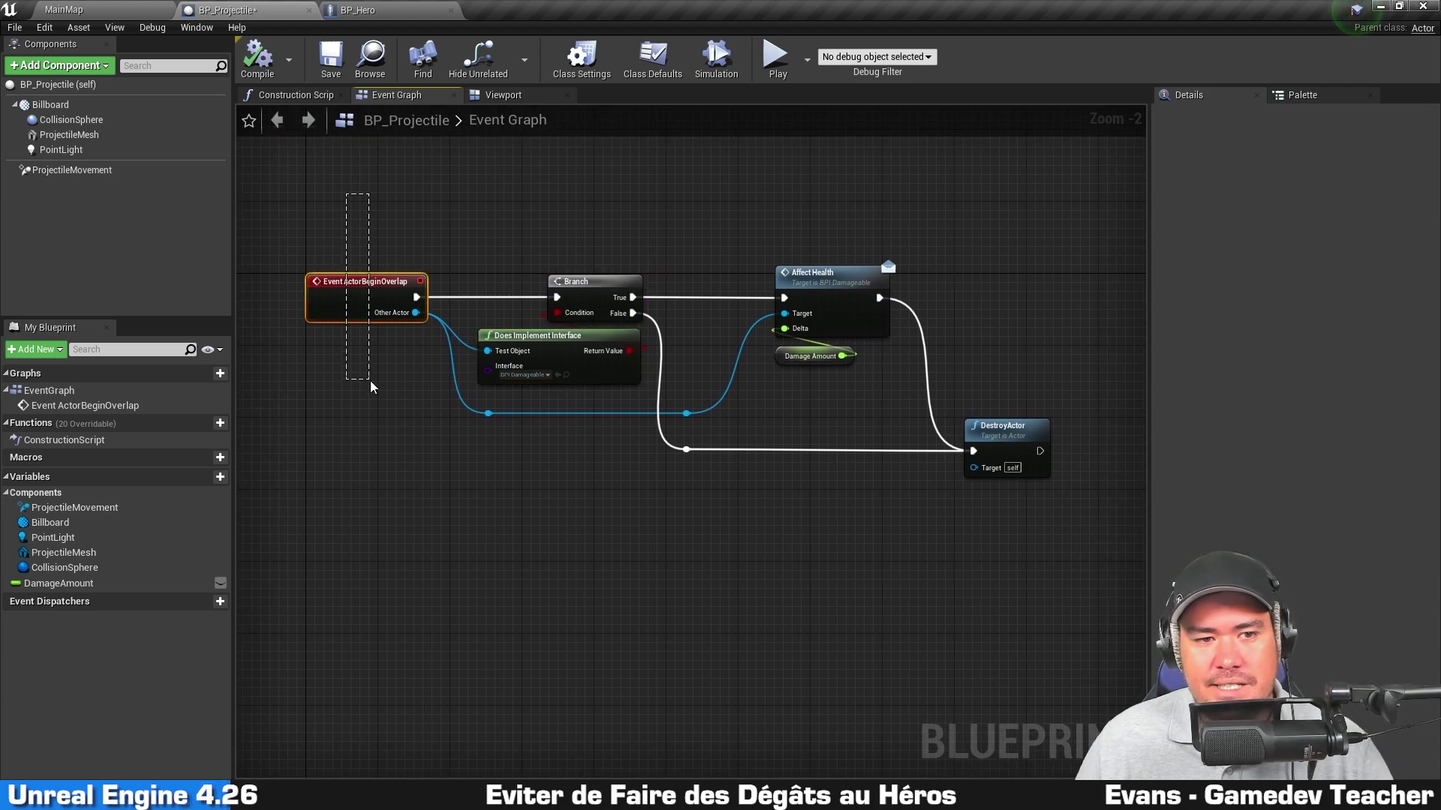
left_click_drag(371, 381, 371, 380)
scroll(390, 353, "up", 2)
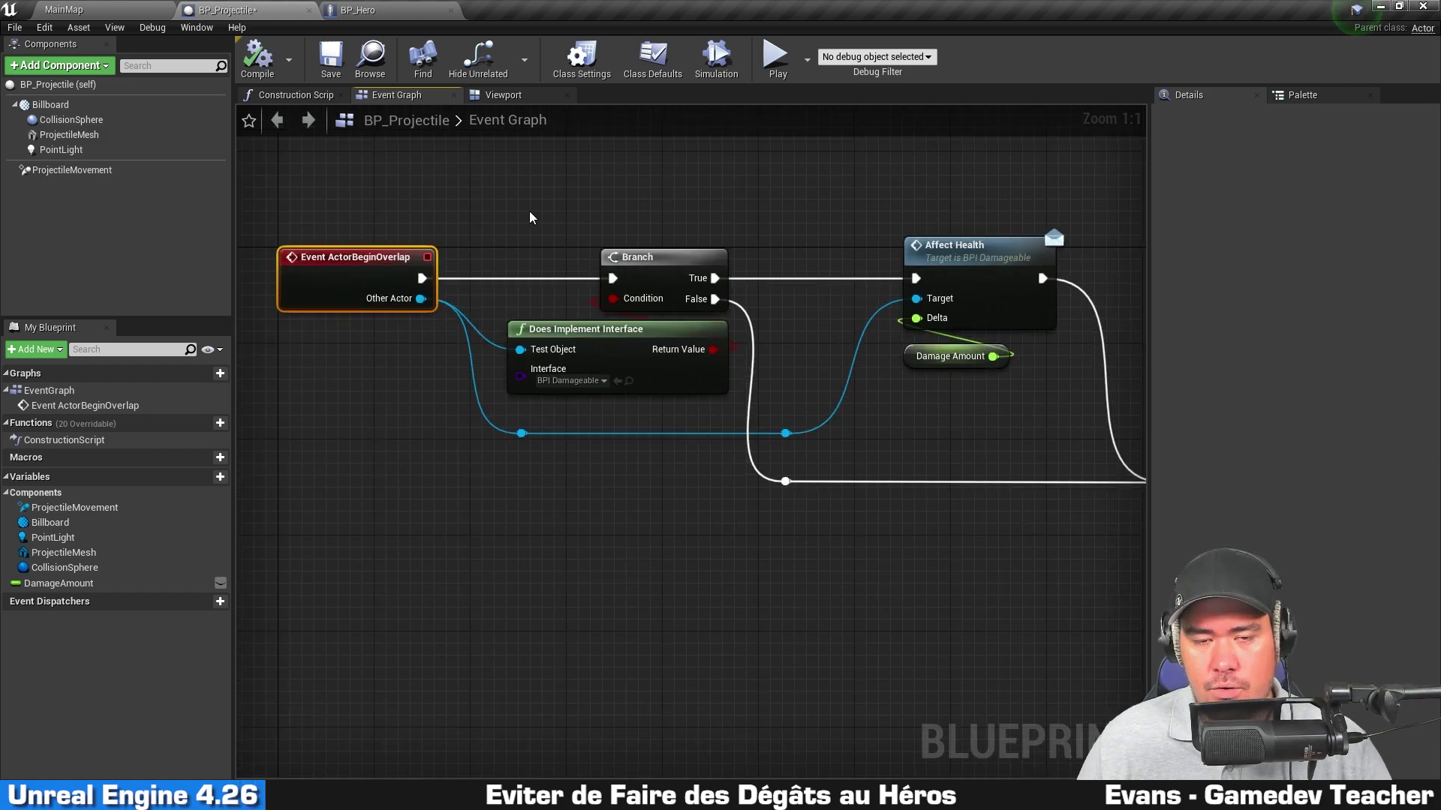
left_click_drag(658, 248, 664, 461)
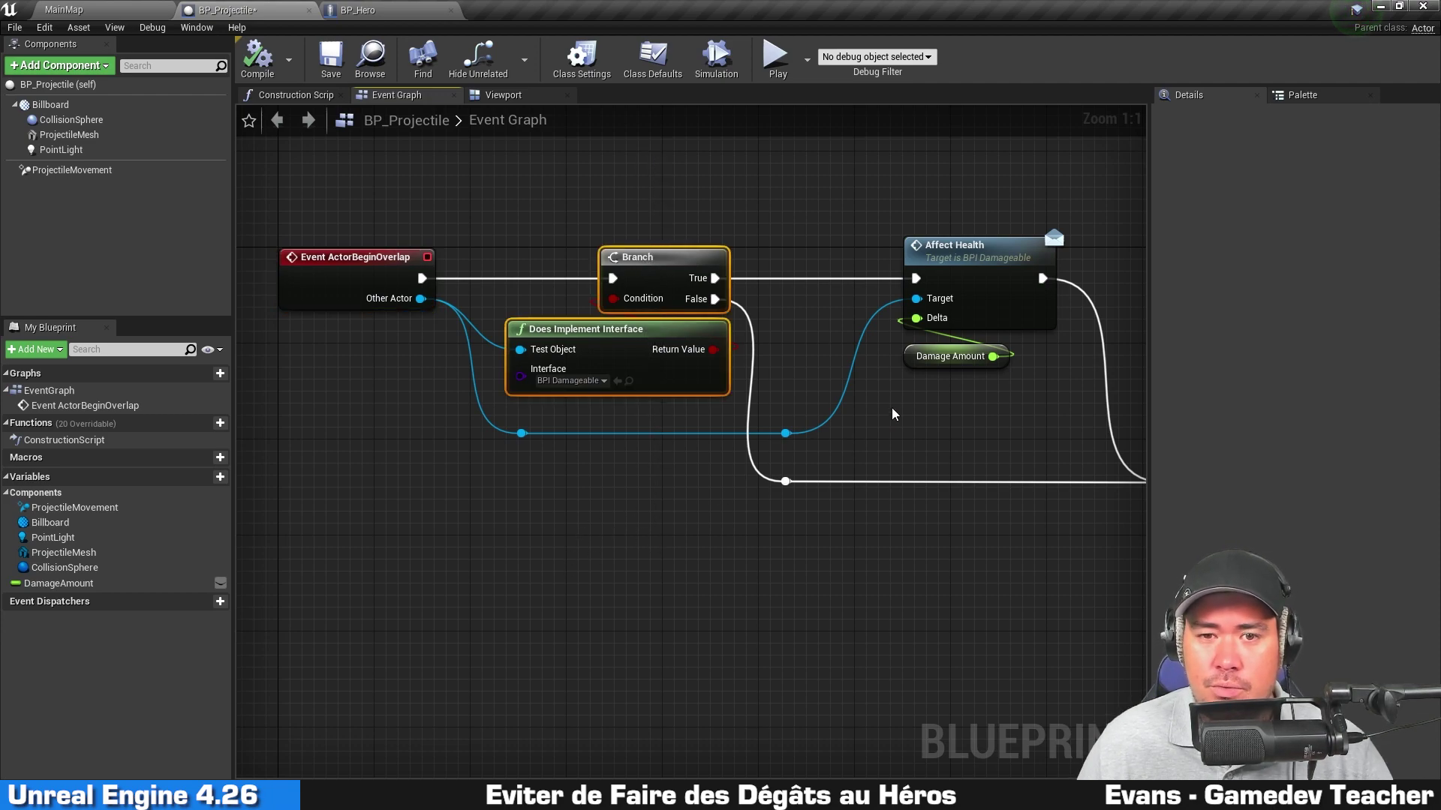
right_click_drag(893, 414, 743, 420)
mouse_move(565, 284)
left_mouse_down()
mouse_move(683, 258)
mouse_move(765, 285)
left_mouse_up()
right_click_drag(758, 211, 565, 212)
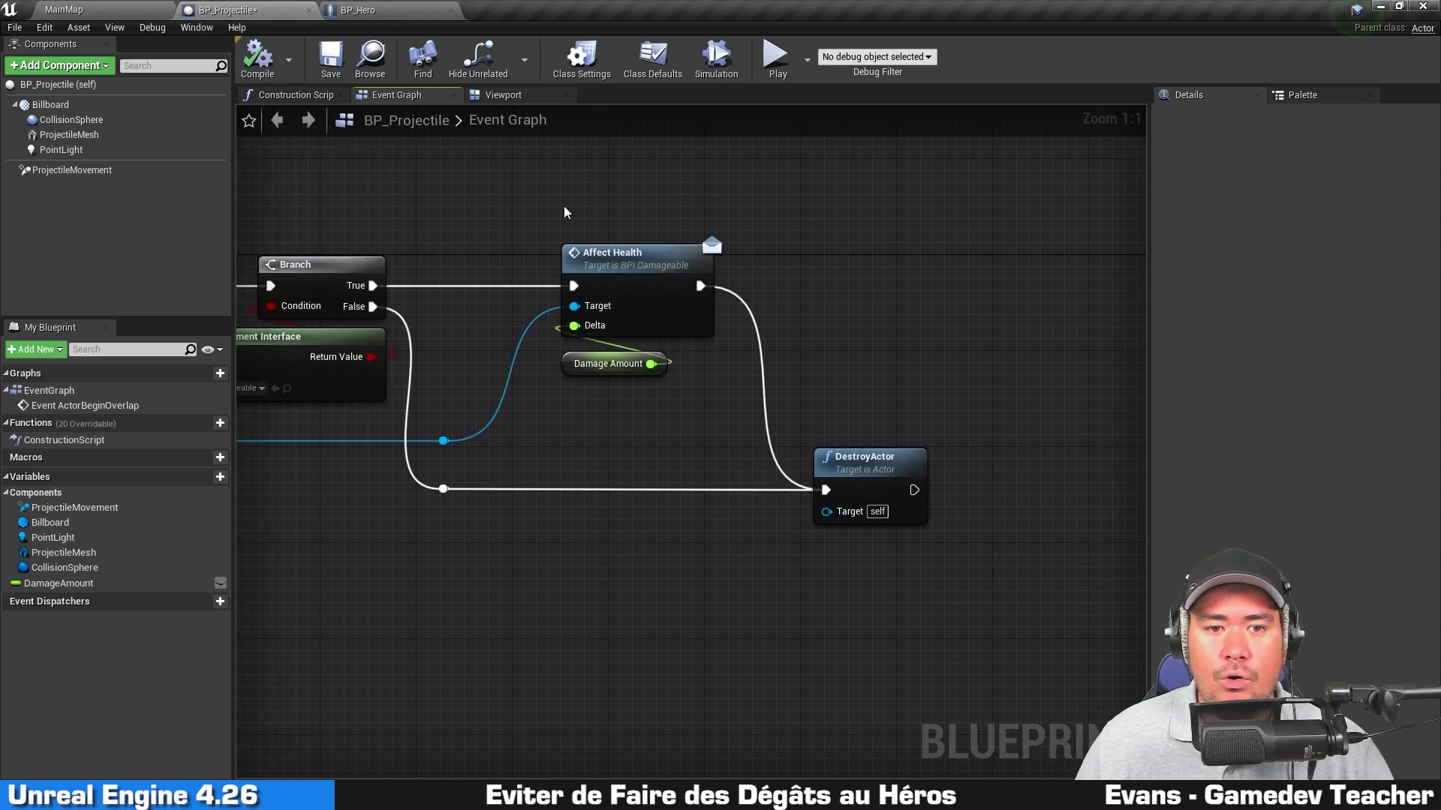
Shift Affect Health and DestroyActor right, and lower DestroyActor with its reroute point
left_click_drag(586, 258, 876, 592)
key("Right")
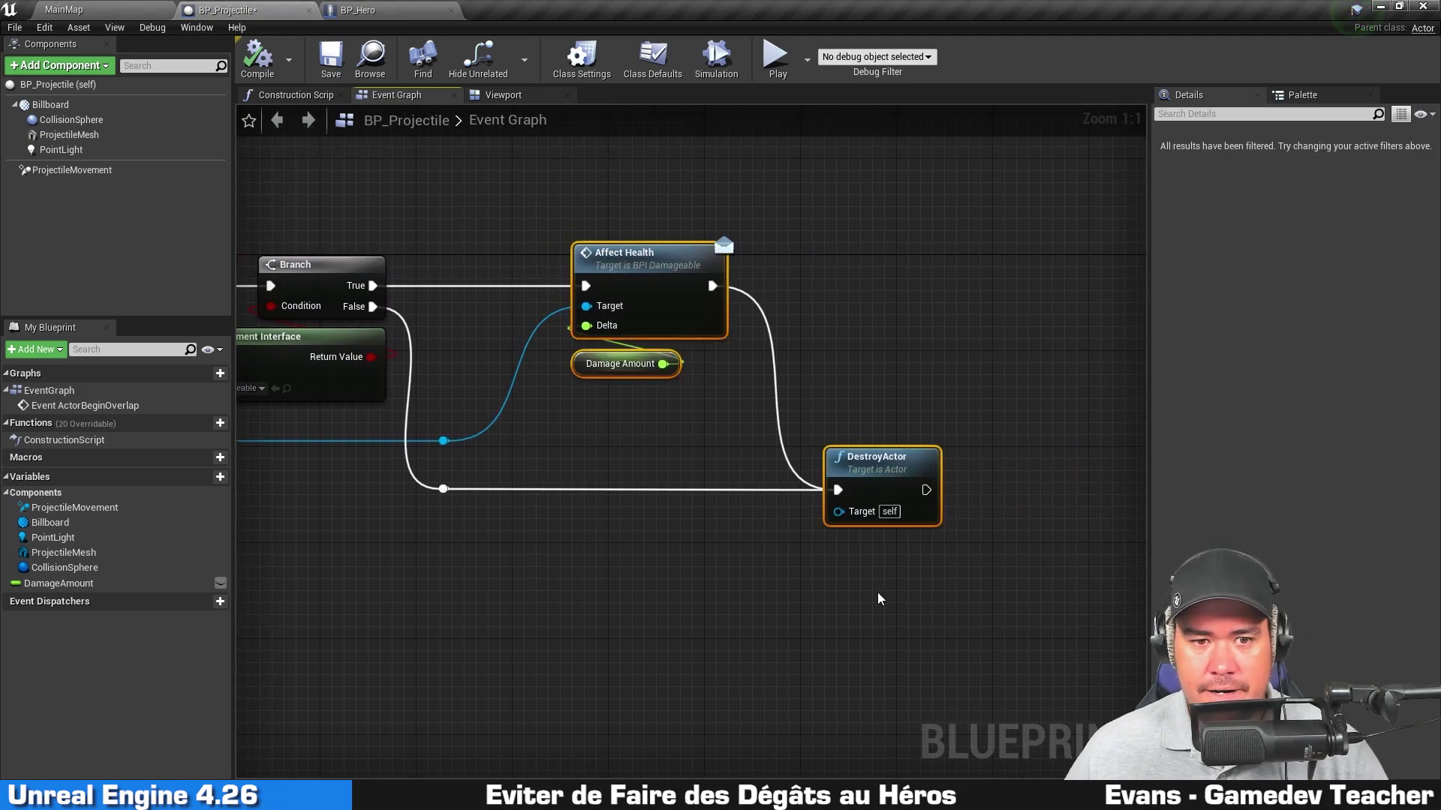
key("Right")
key("Right")
key("Right")
key("Right")
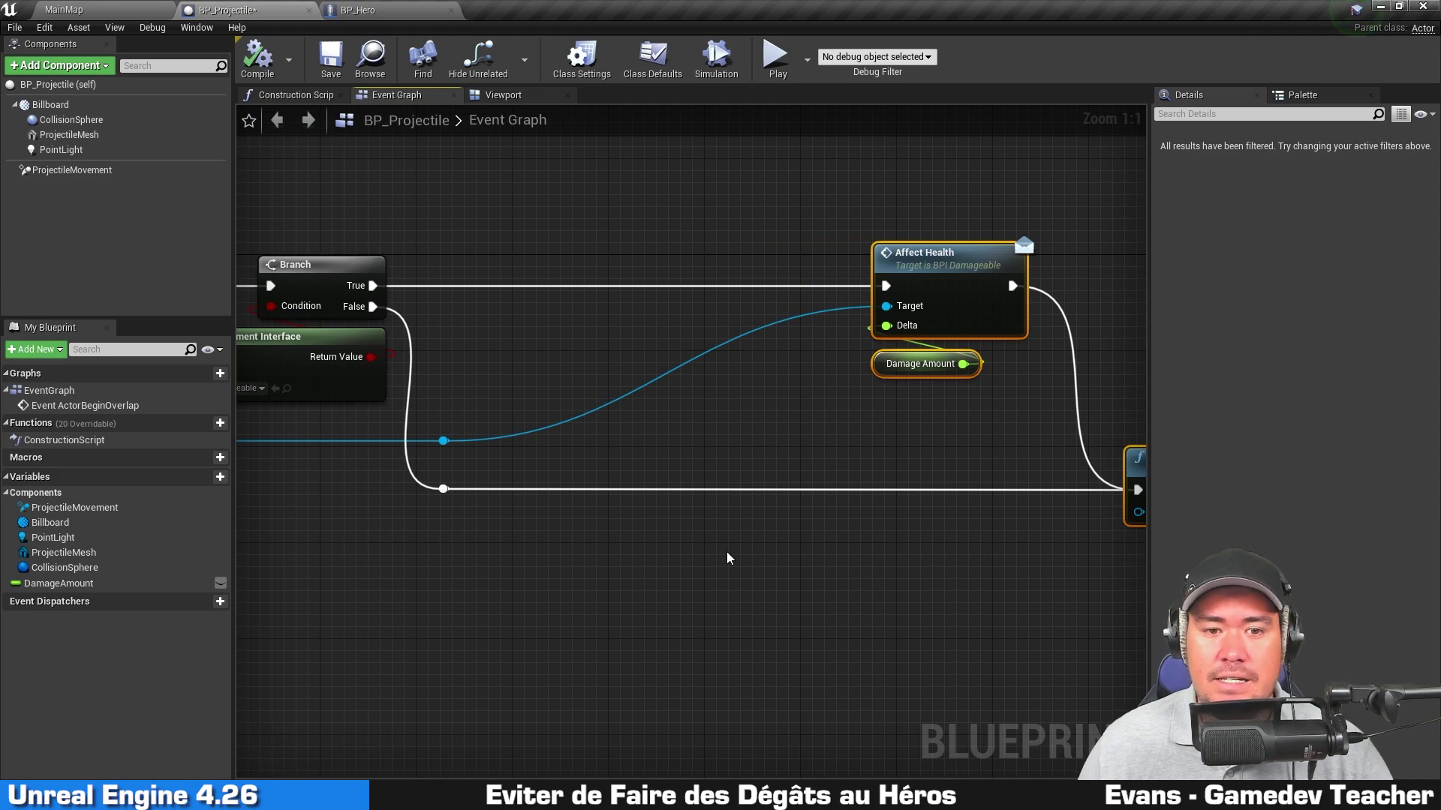
scroll(698, 582, "down", 1)
scroll(607, 606, "down", 1)
left_click_drag(467, 605, 1024, 501)
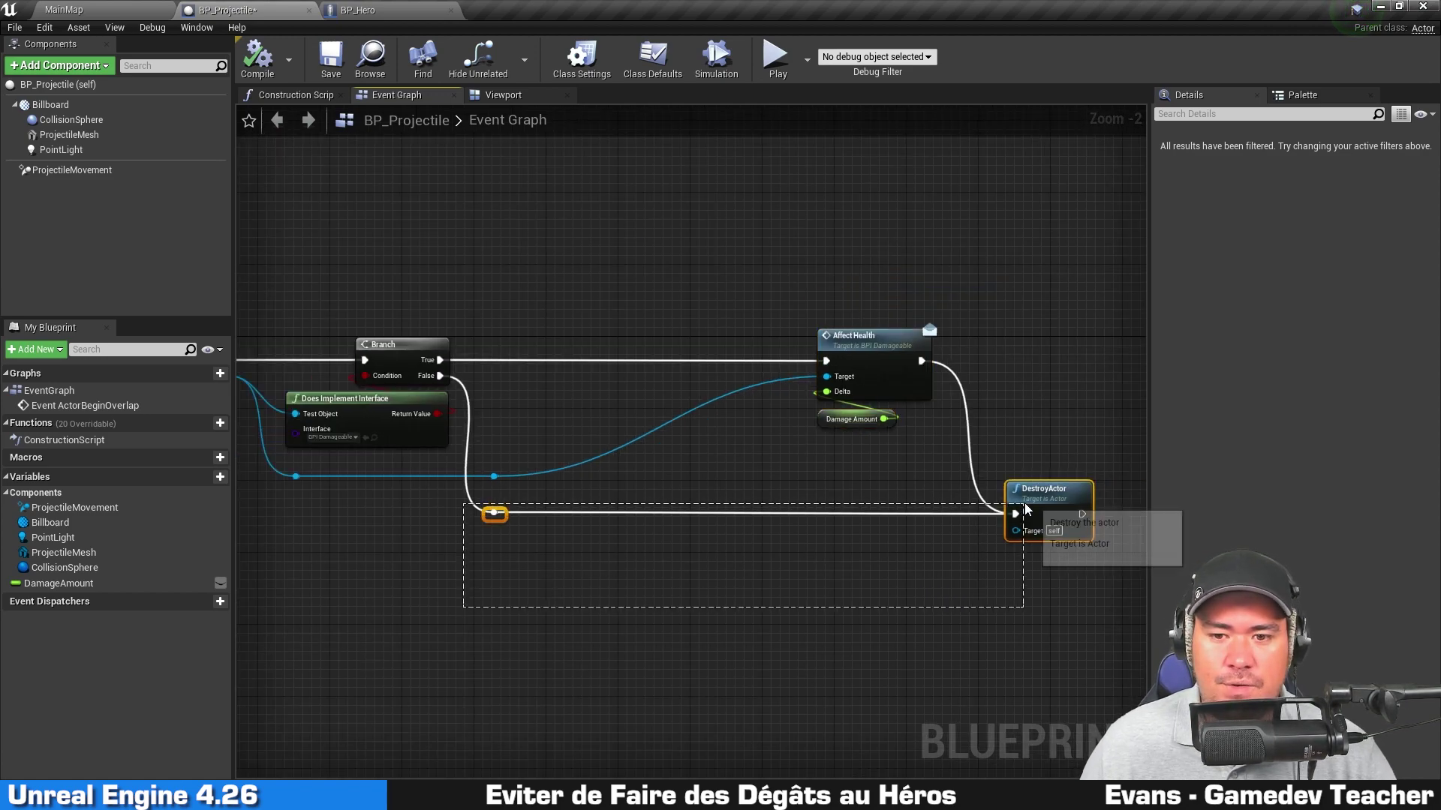
key("Down")
key("Down")
key("Down")
key("Down")
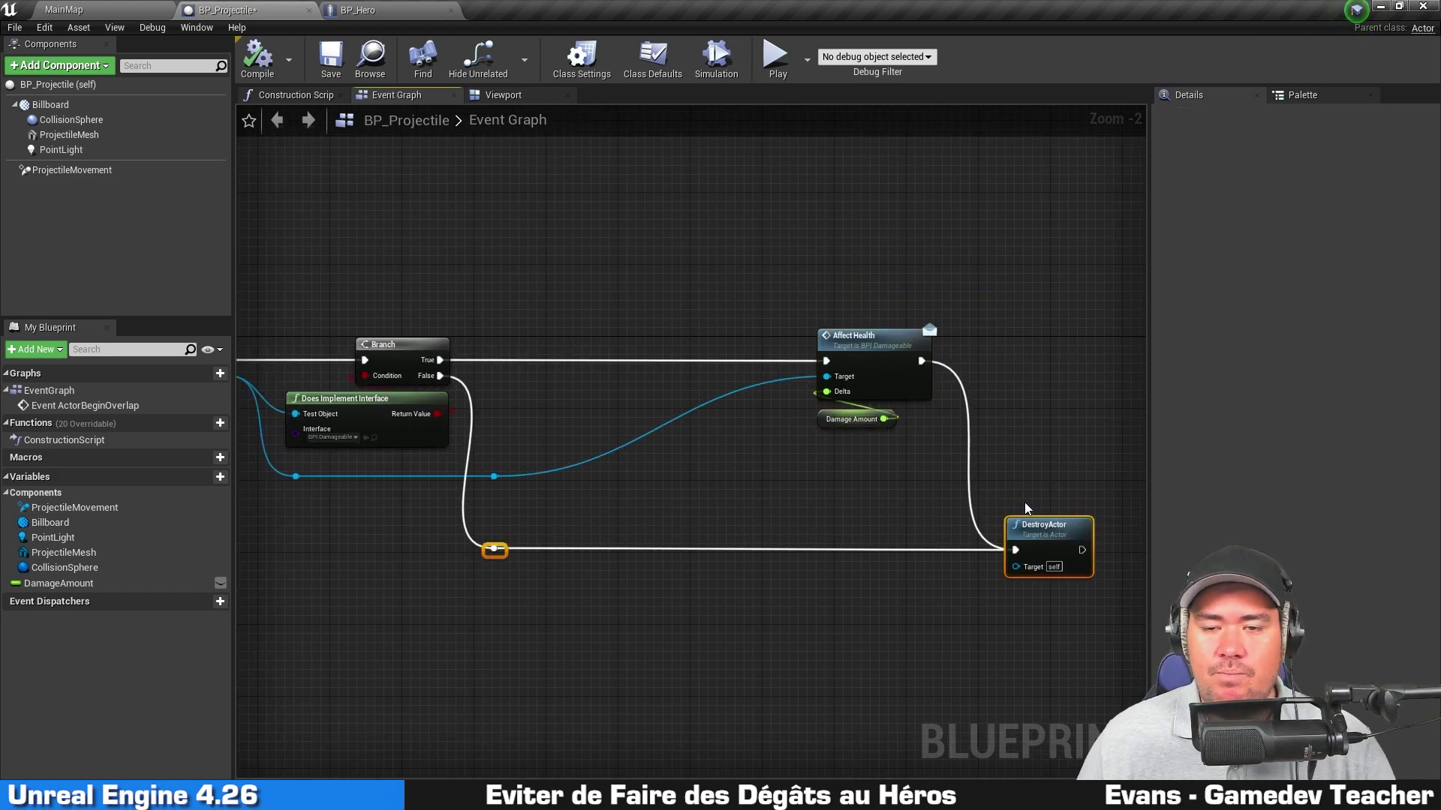
left_click(1088, 400)
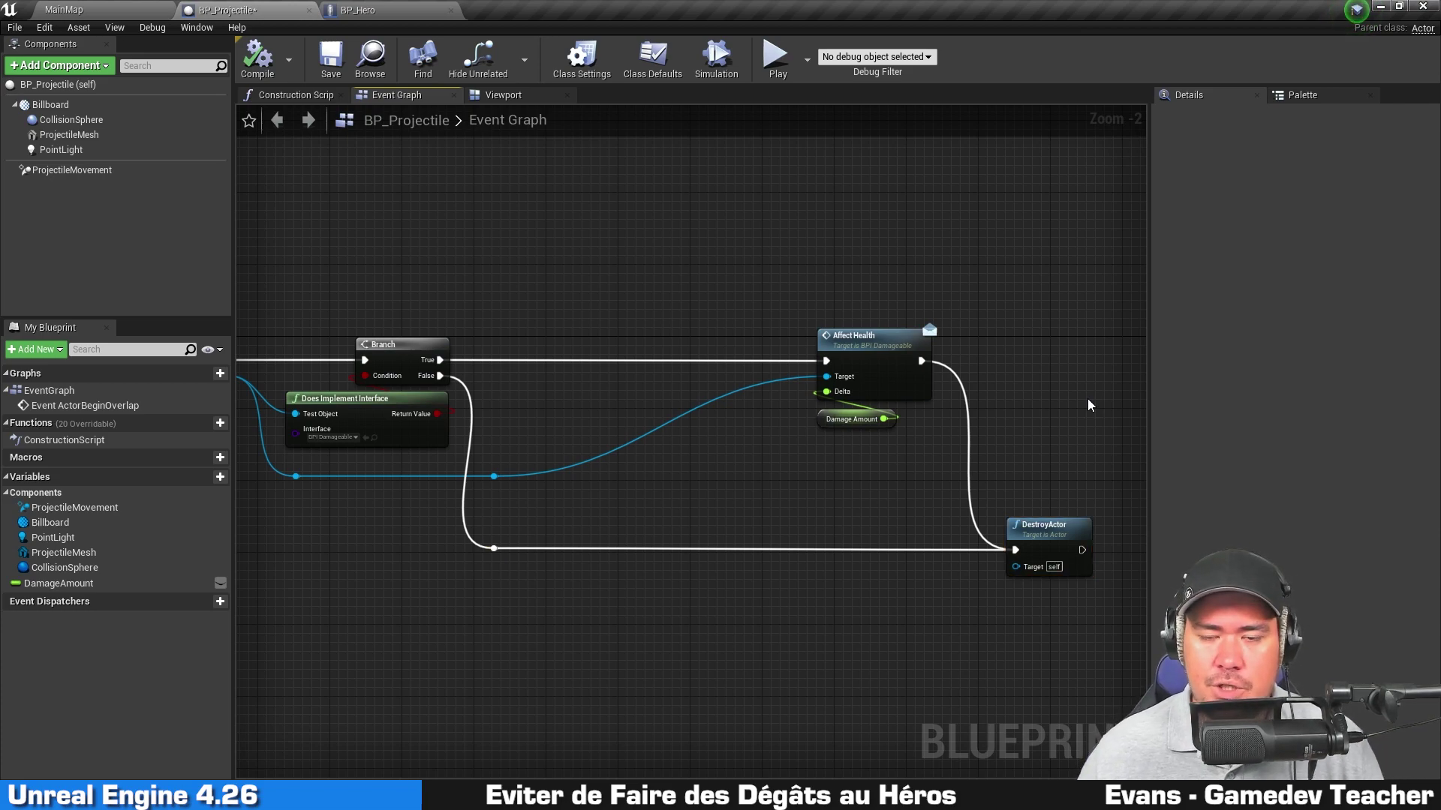
right_click_drag(645, 279, 692, 254)
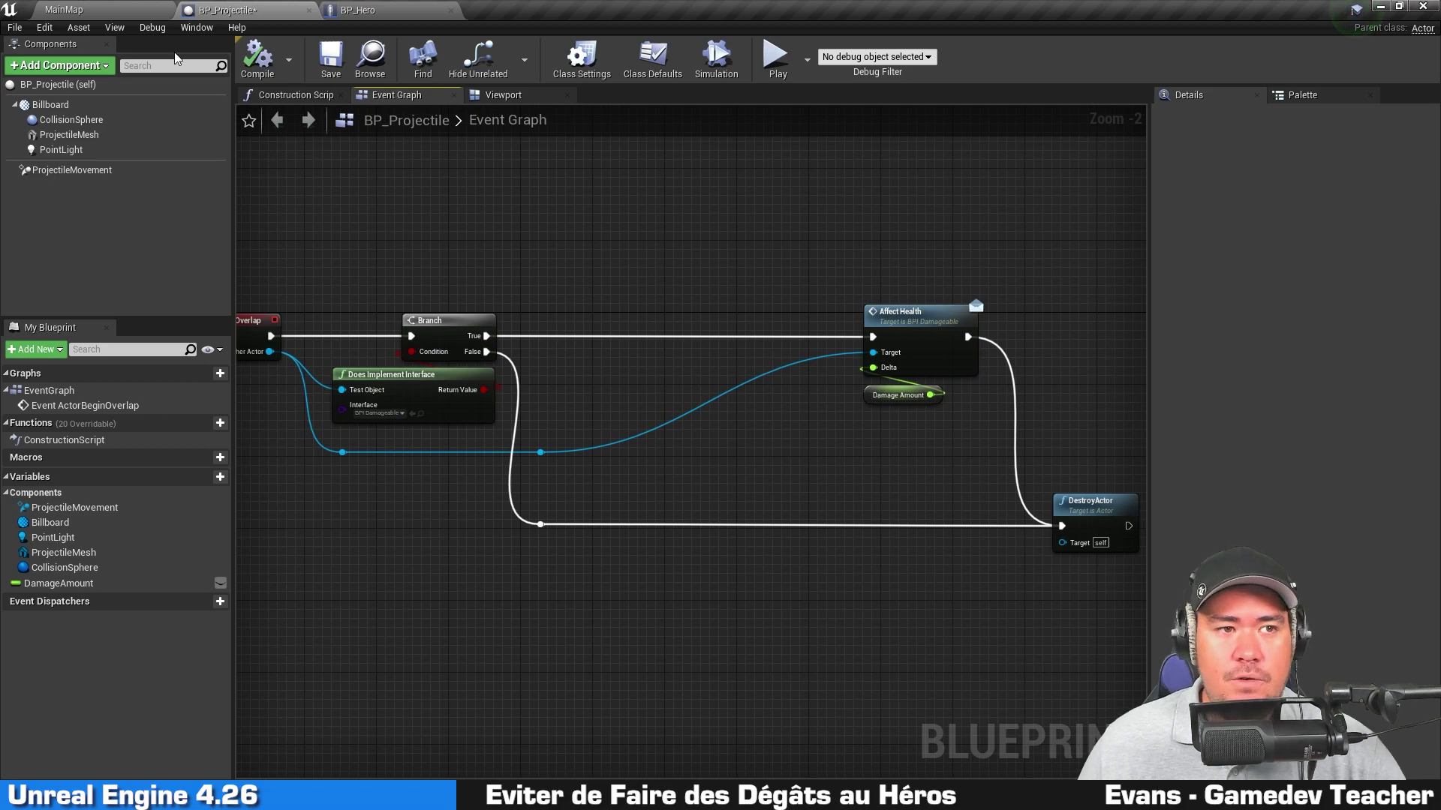
Open BP_Hero and collapse the upper Details categories in its class defaults
left_click(63, 9)
double_click(672, 587)
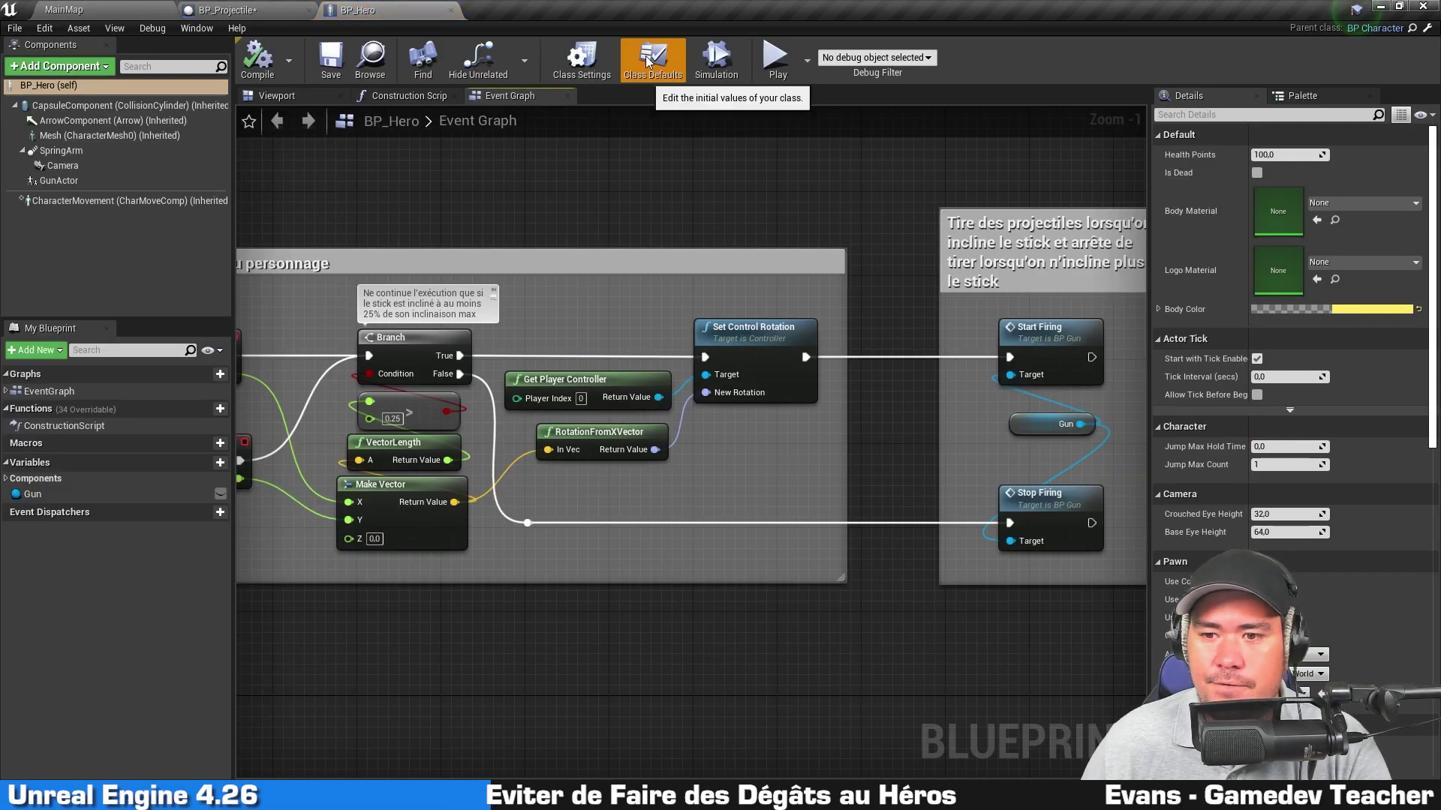
scroll(1190, 222, "down", 3)
scroll(1187, 224, "down", 3)
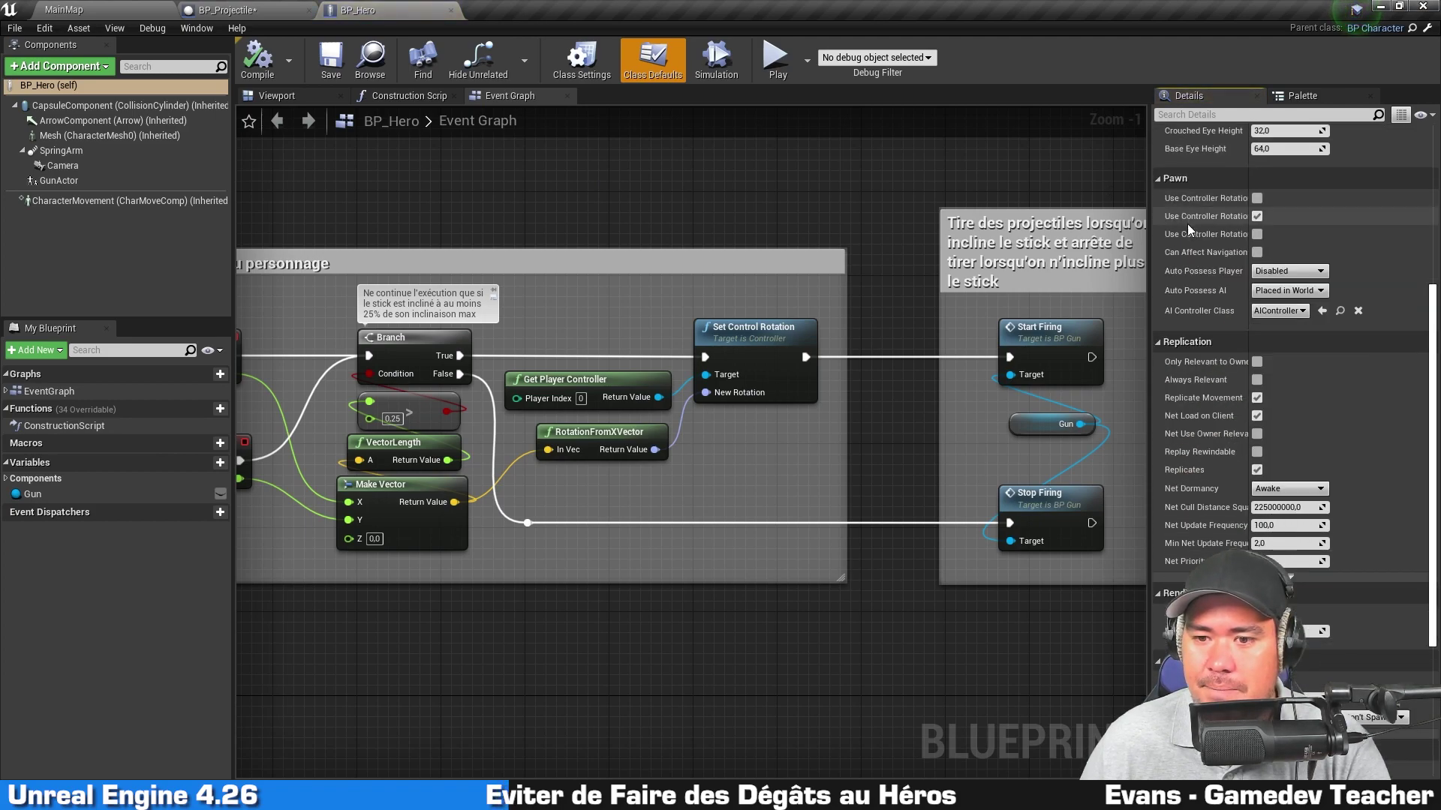
scroll(1192, 222, "down", 3)
scroll(1200, 240, "down", 3)
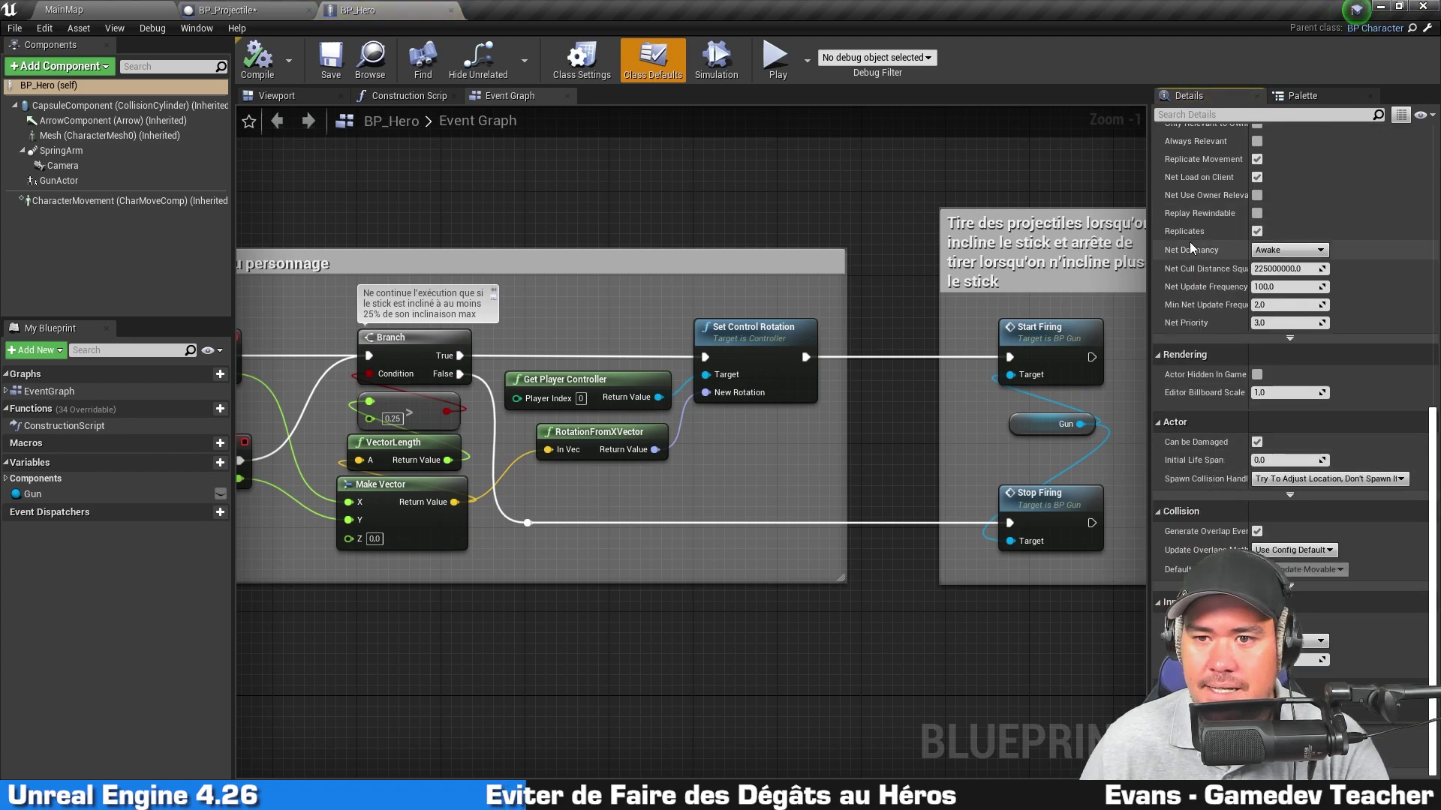
scroll(1189, 252, "up", 3)
left_click(1156, 236)
left_click(1155, 228)
left_click(1155, 229)
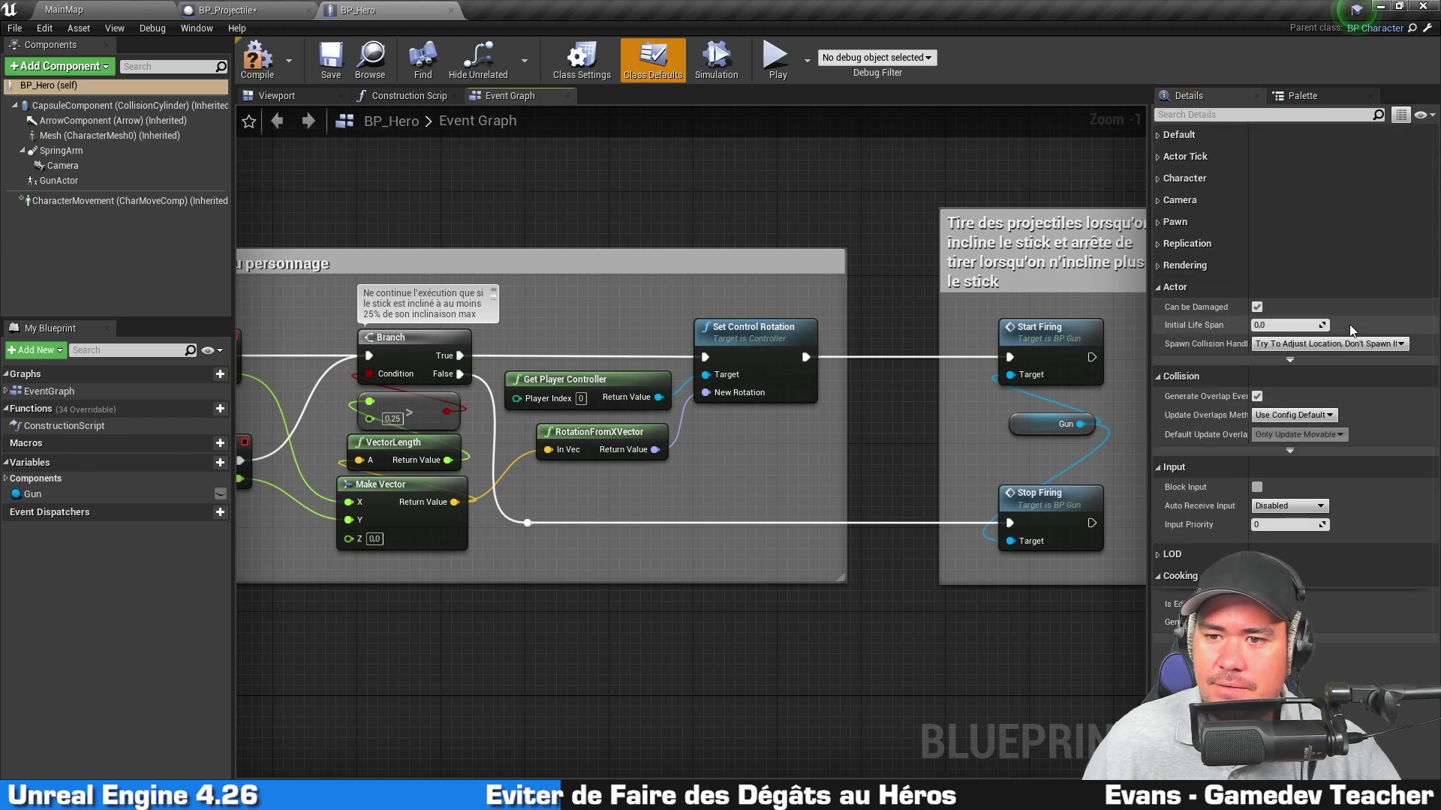
Add a 'Player' entry to the Actor Tags array and compile BP_Hero
left_click(1301, 360)
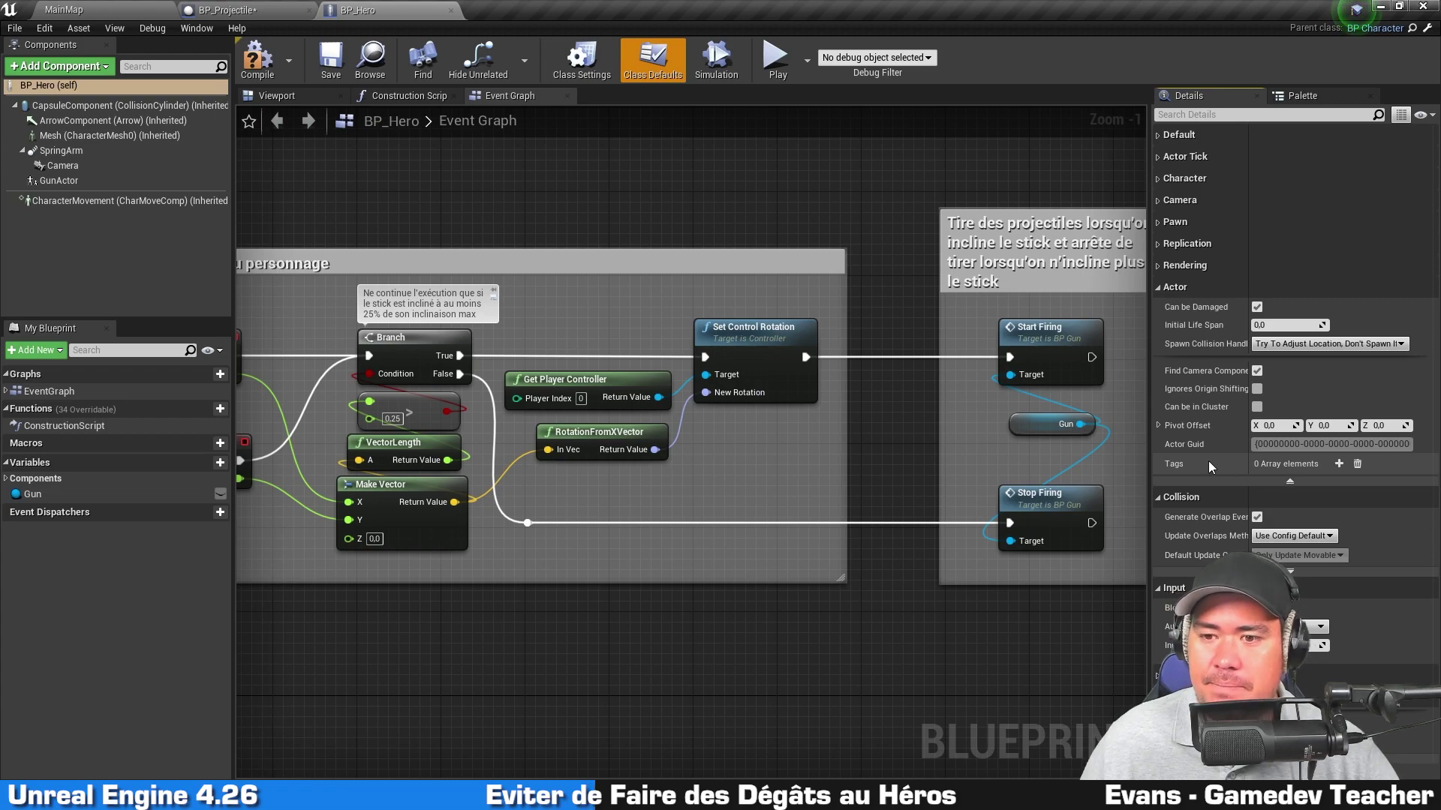
left_click(1340, 464)
type("Player")
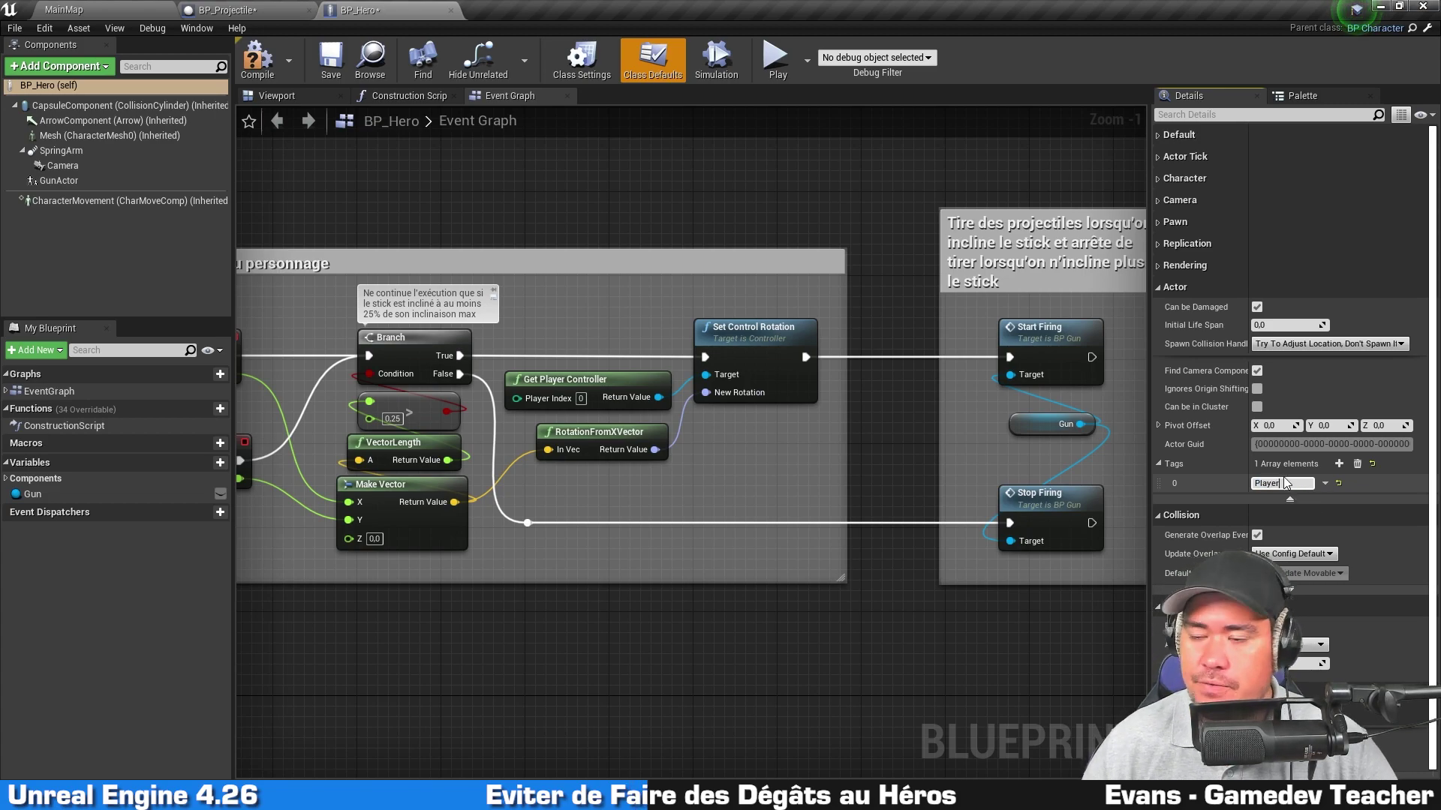
key("Return")
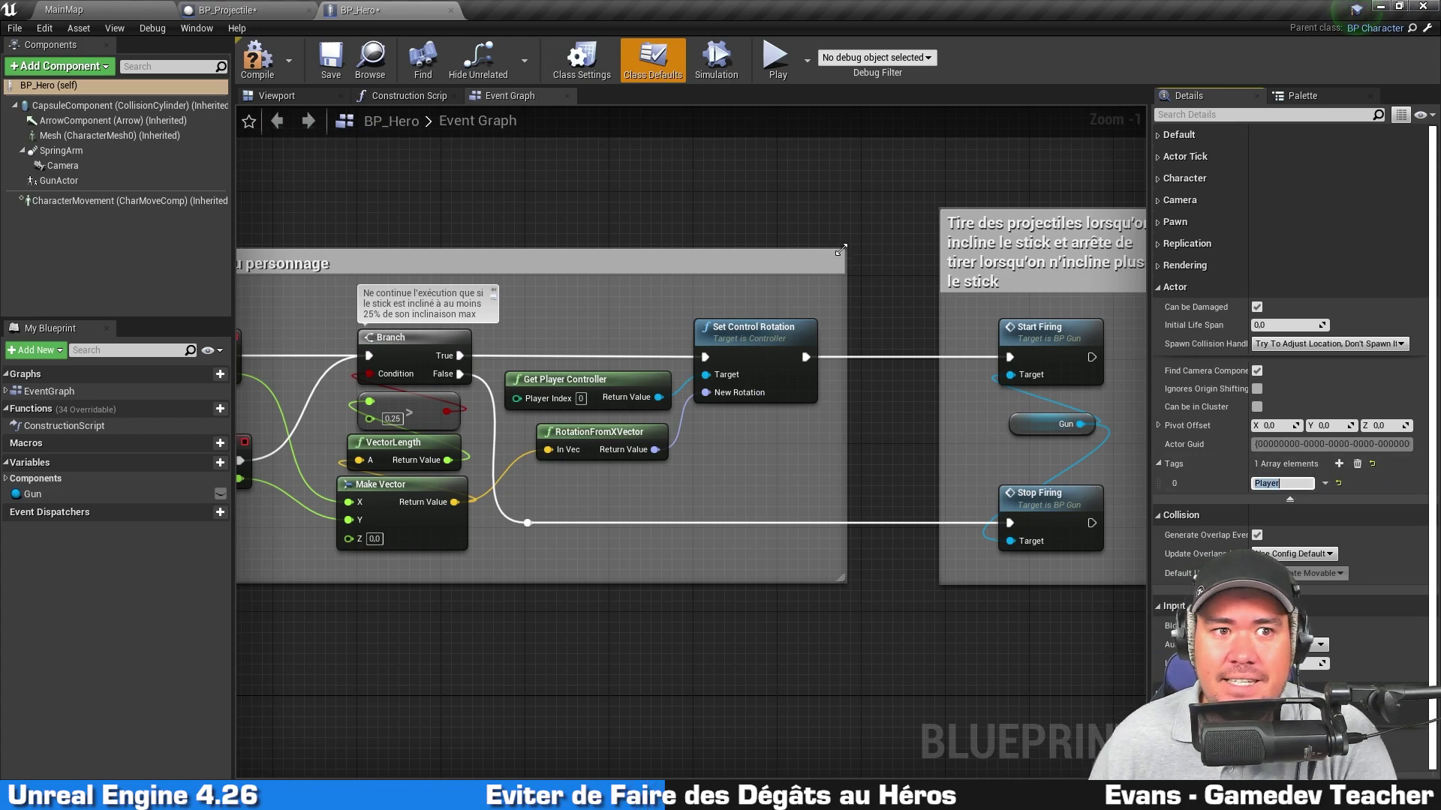
left_click(257, 60)
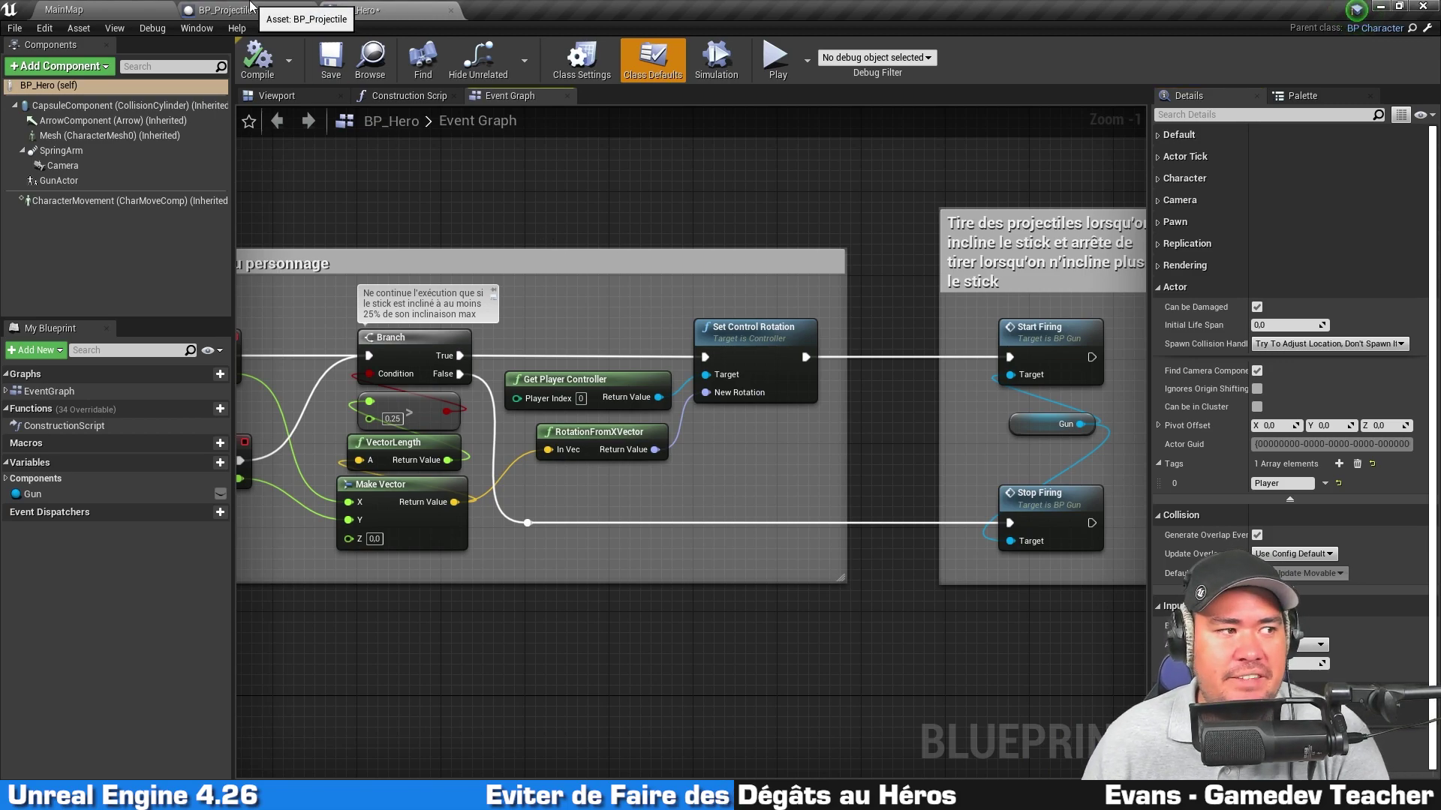
Review BP_Projectile's branch logic and check the Player tag's spelling in BP_Hero
left_click(225, 10)
right_click_drag(663, 253, 824, 225)
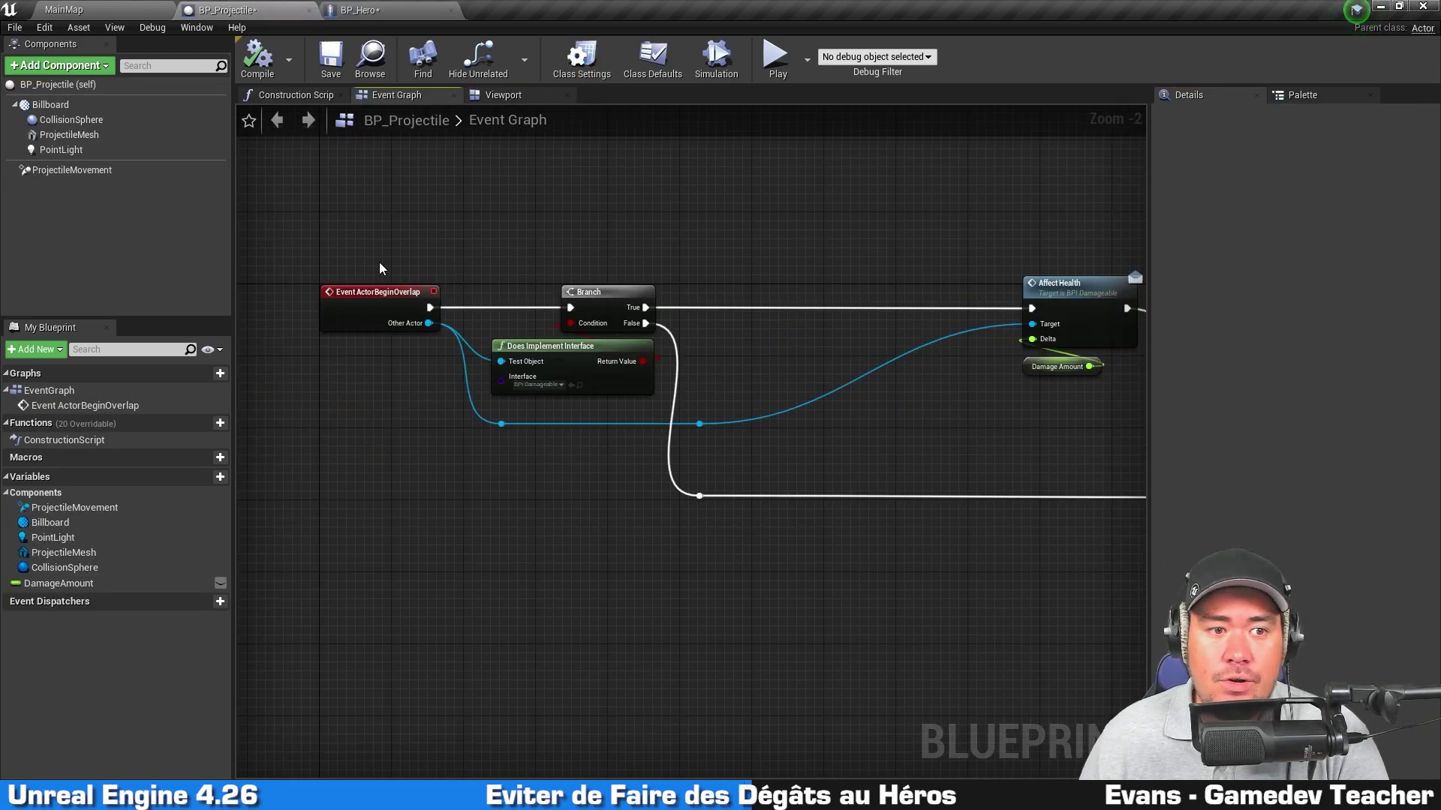
left_click_drag(353, 218, 576, 501)
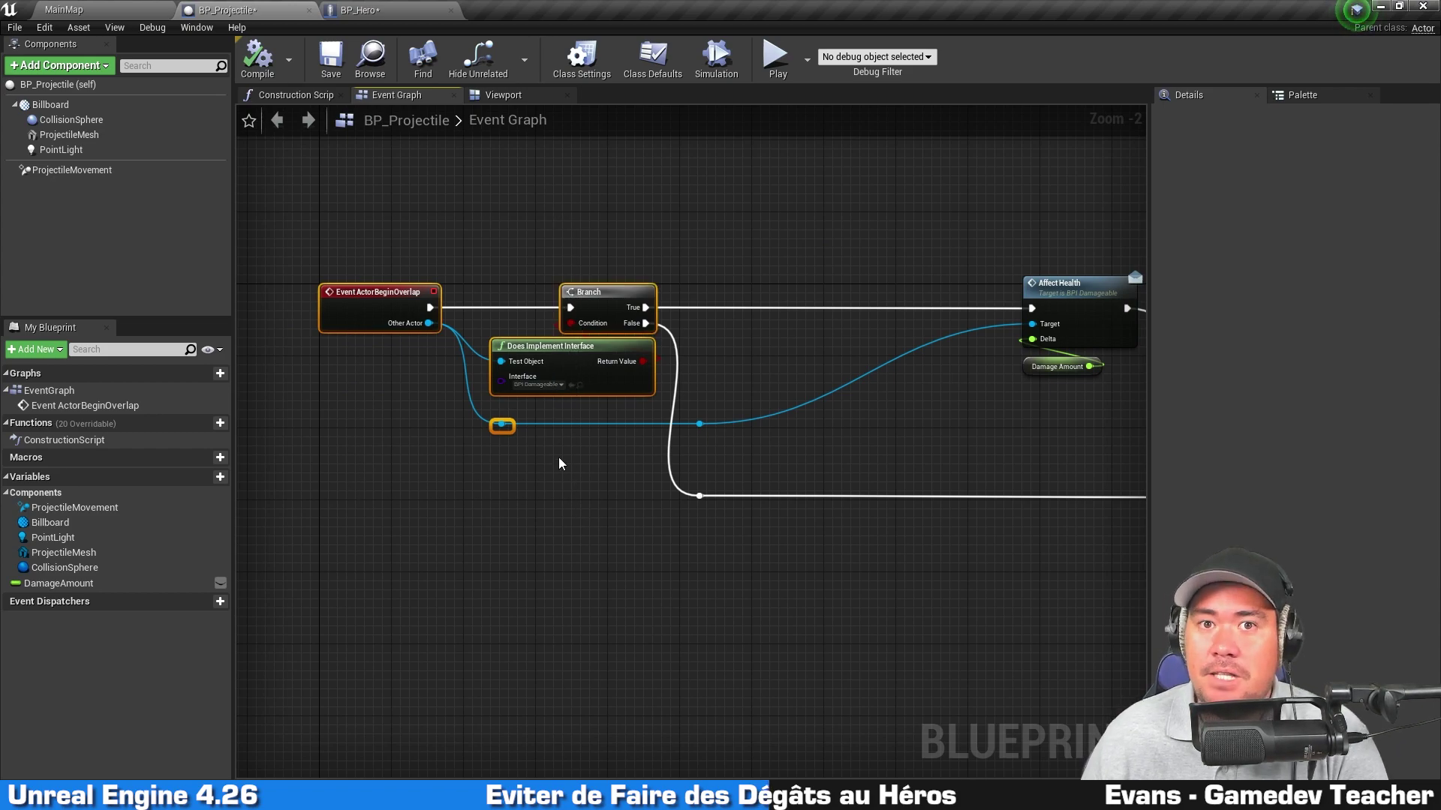
left_click(398, 10)
left_click(1281, 483)
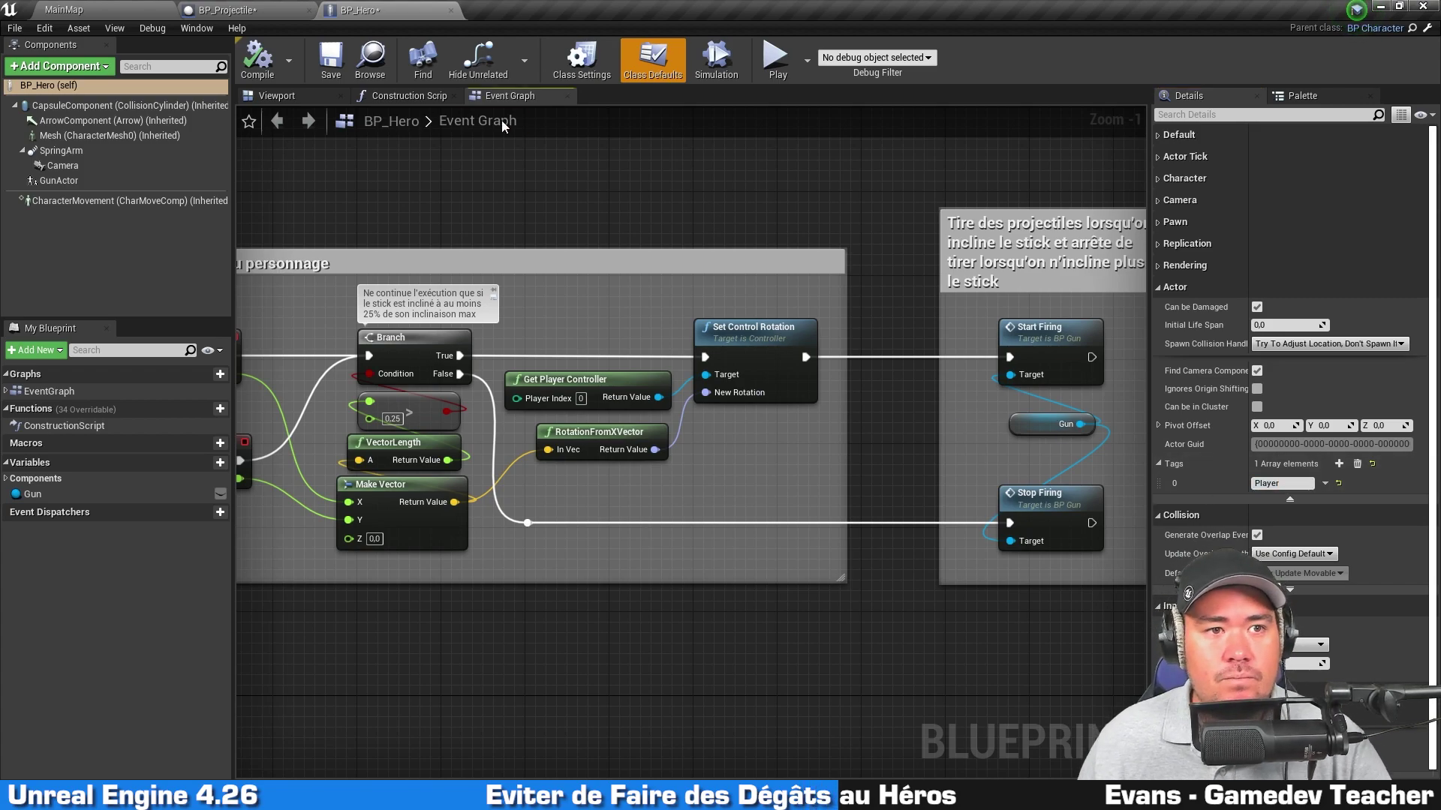
Insert a new Branch node on the first Branch's True output
left_click(279, 8)
scroll(675, 300, "up", 2)
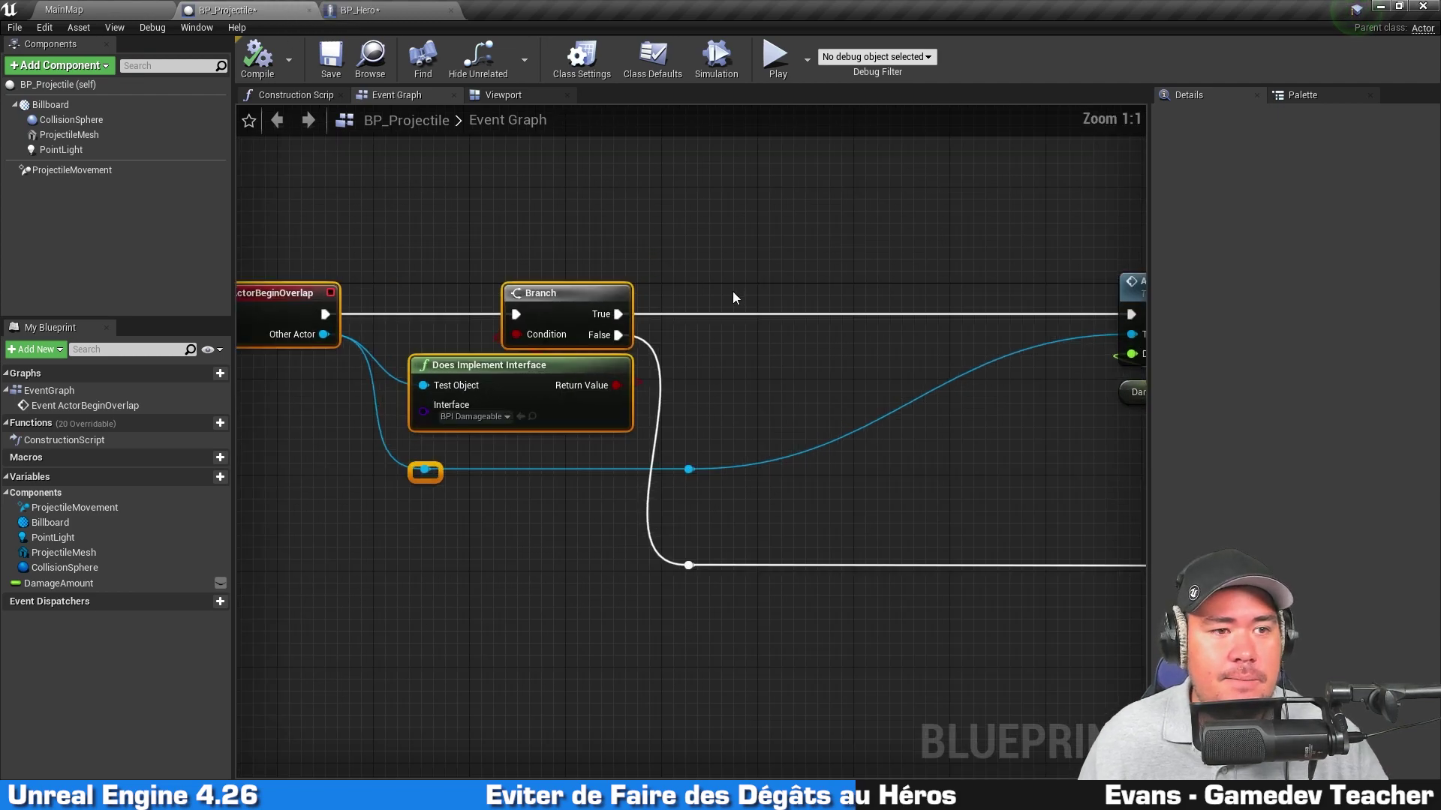
mouse_move(631, 304)
right_mouse_down()
mouse_move(485, 276)
mouse_move(664, 264)
right_mouse_up()
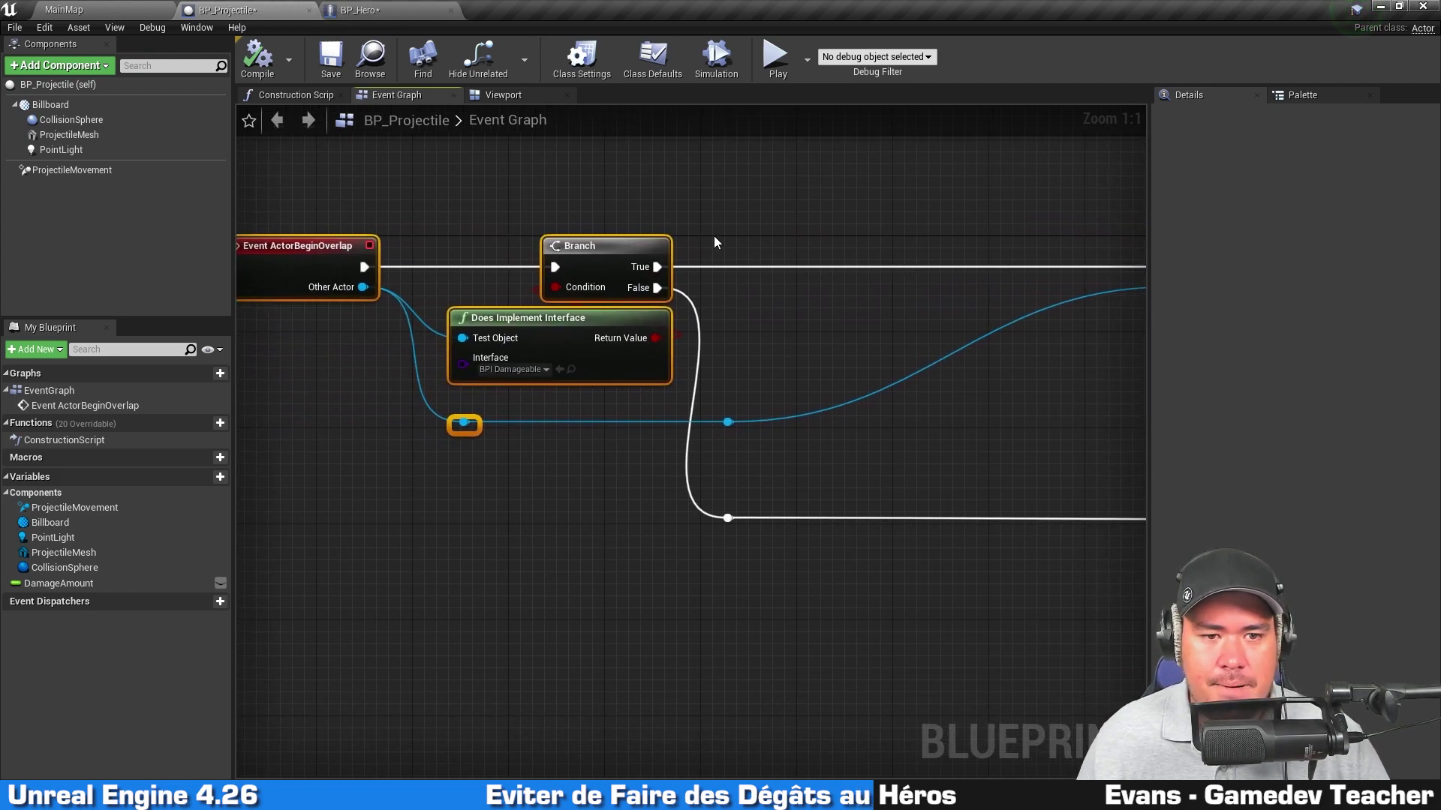
left_click_drag(657, 267, 902, 268)
type("branch")
key("Return")
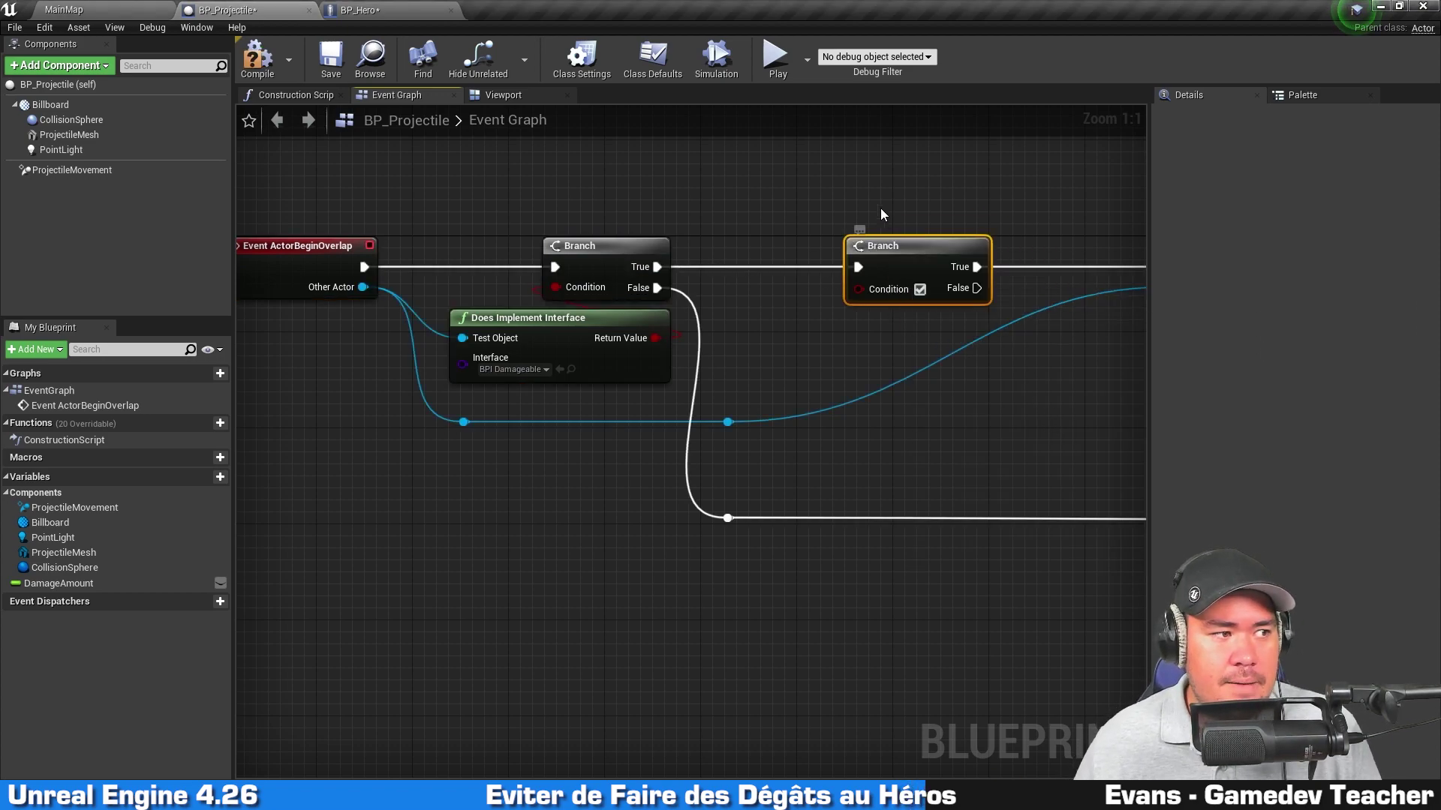
Add an Actor Has Tag node fed by the Other Actor reroute
right_click_drag(870, 445, 683, 445)
left_click(641, 482)
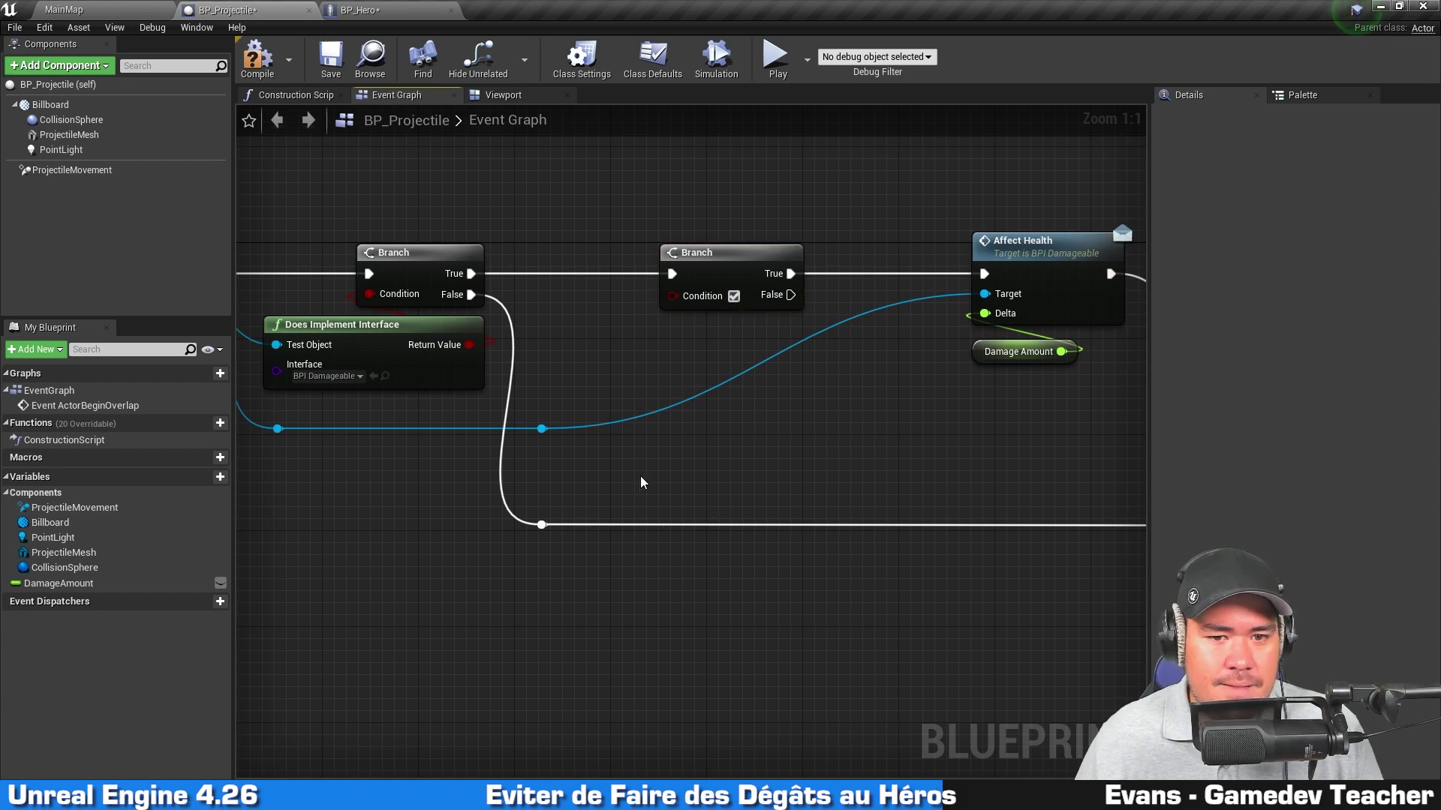
left_click_drag(545, 434, 612, 364)
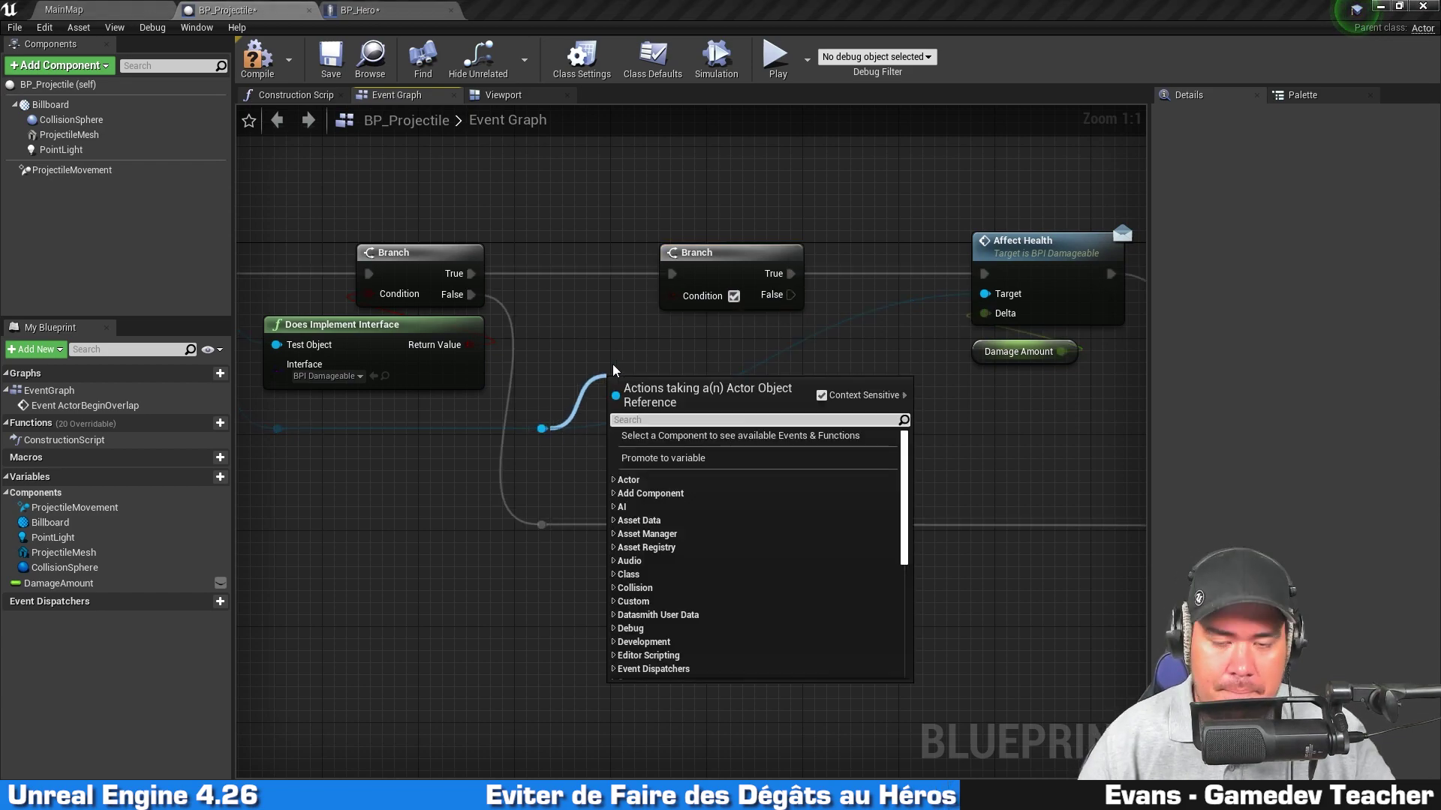
type("actor has tag")
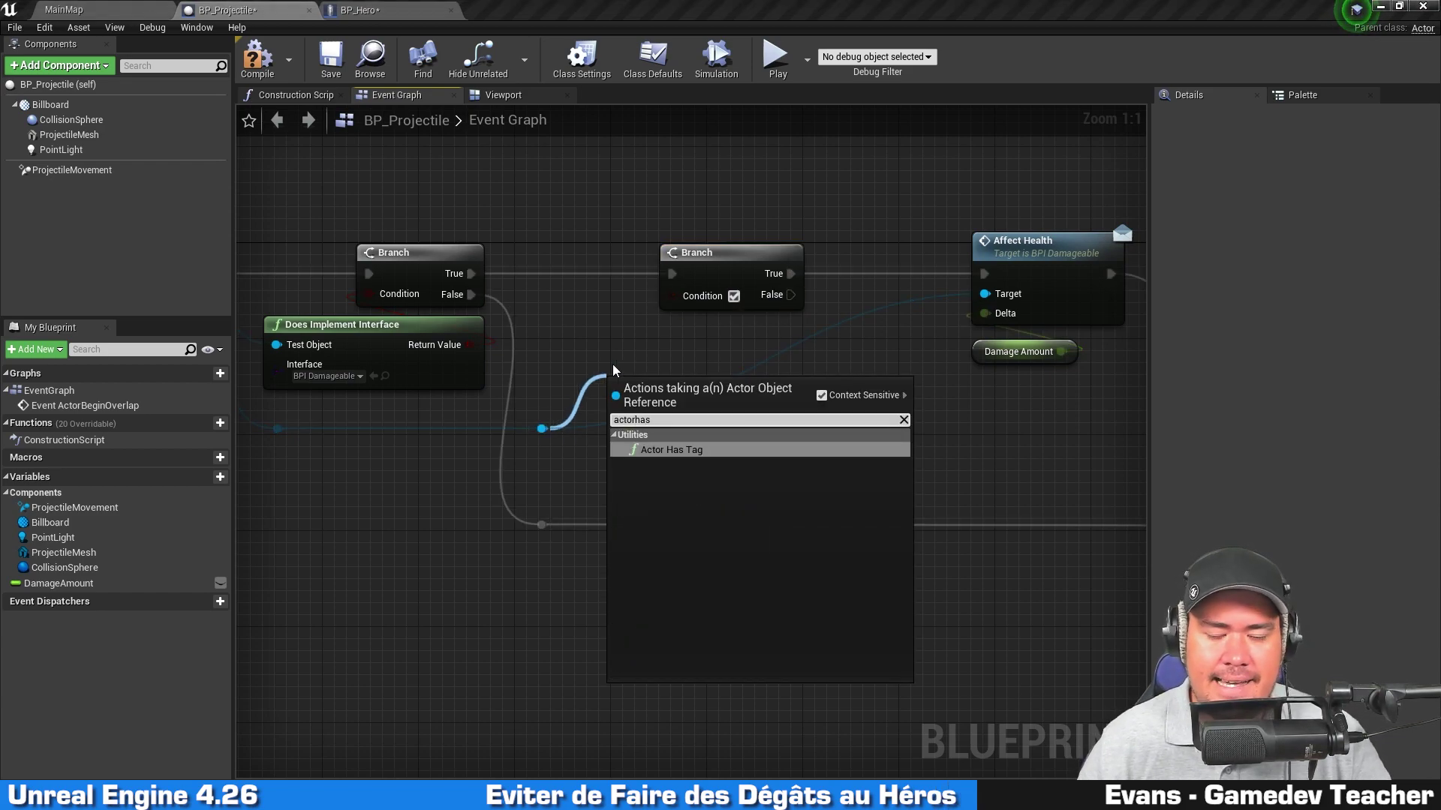
key("Return")
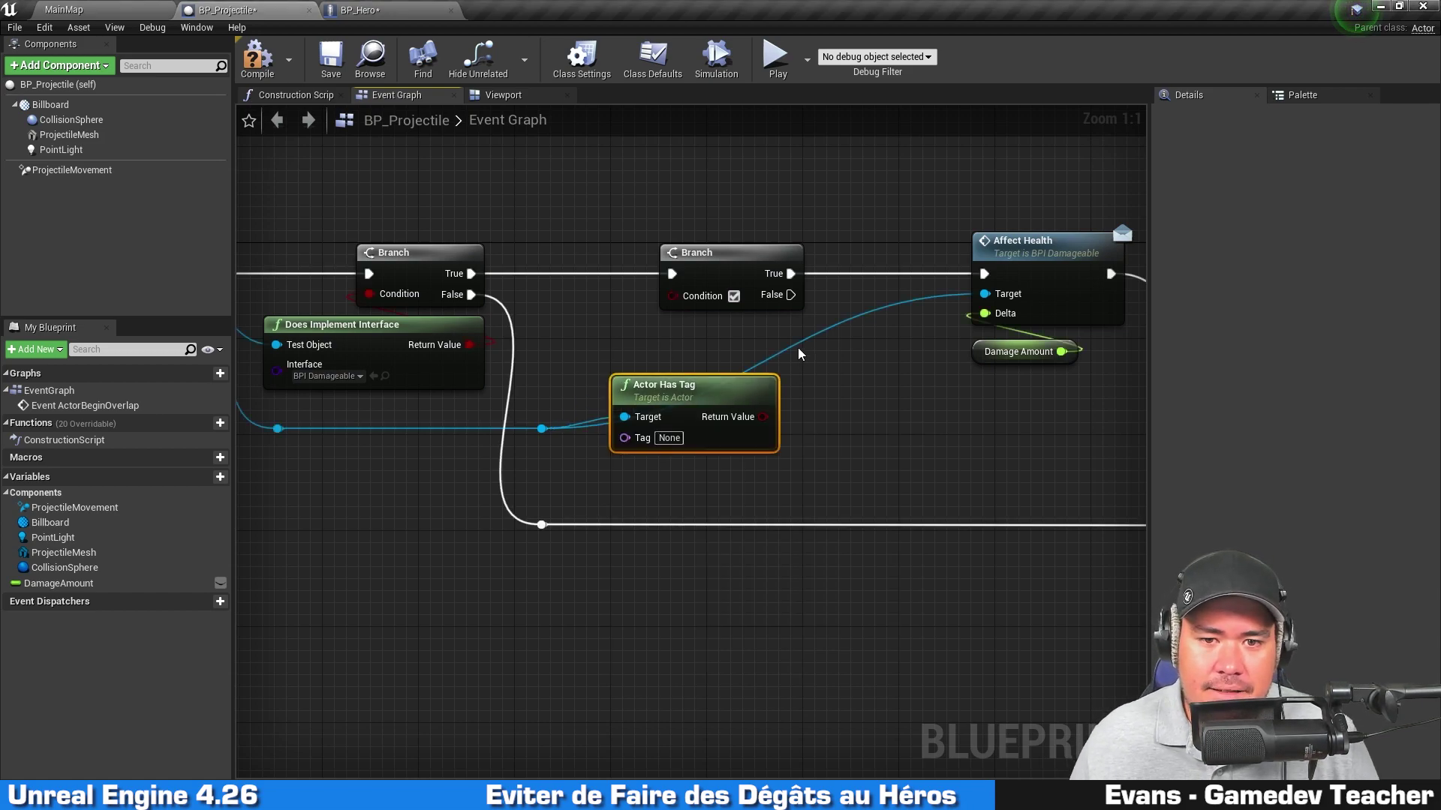
Tidy the Target wire with a reroute point and attach a NOT node to the tag result
left_click(797, 345)
double_click(797, 345)
left_click_drag(789, 346, 818, 479)
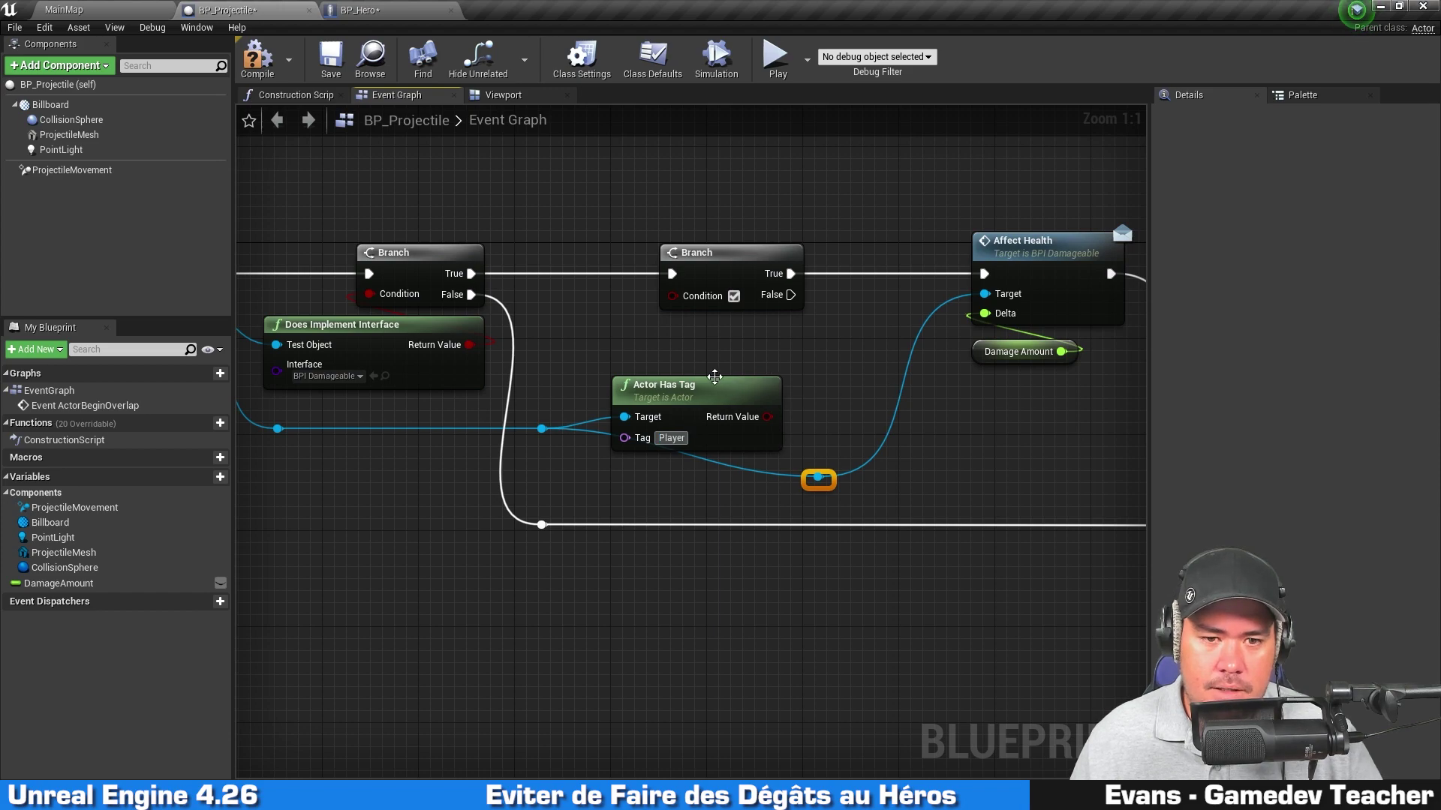
left_click_drag(715, 377, 726, 364)
mouse_move(783, 405)
left_mouse_down()
mouse_move(726, 326)
mouse_move(722, 338)
mouse_move(755, 336)
mouse_move(701, 296)
left_mouse_up()
type("not")
key("Return")
Wire the NOT output into the second Branch's Condition
left_click_drag(676, 373, 663, 385)
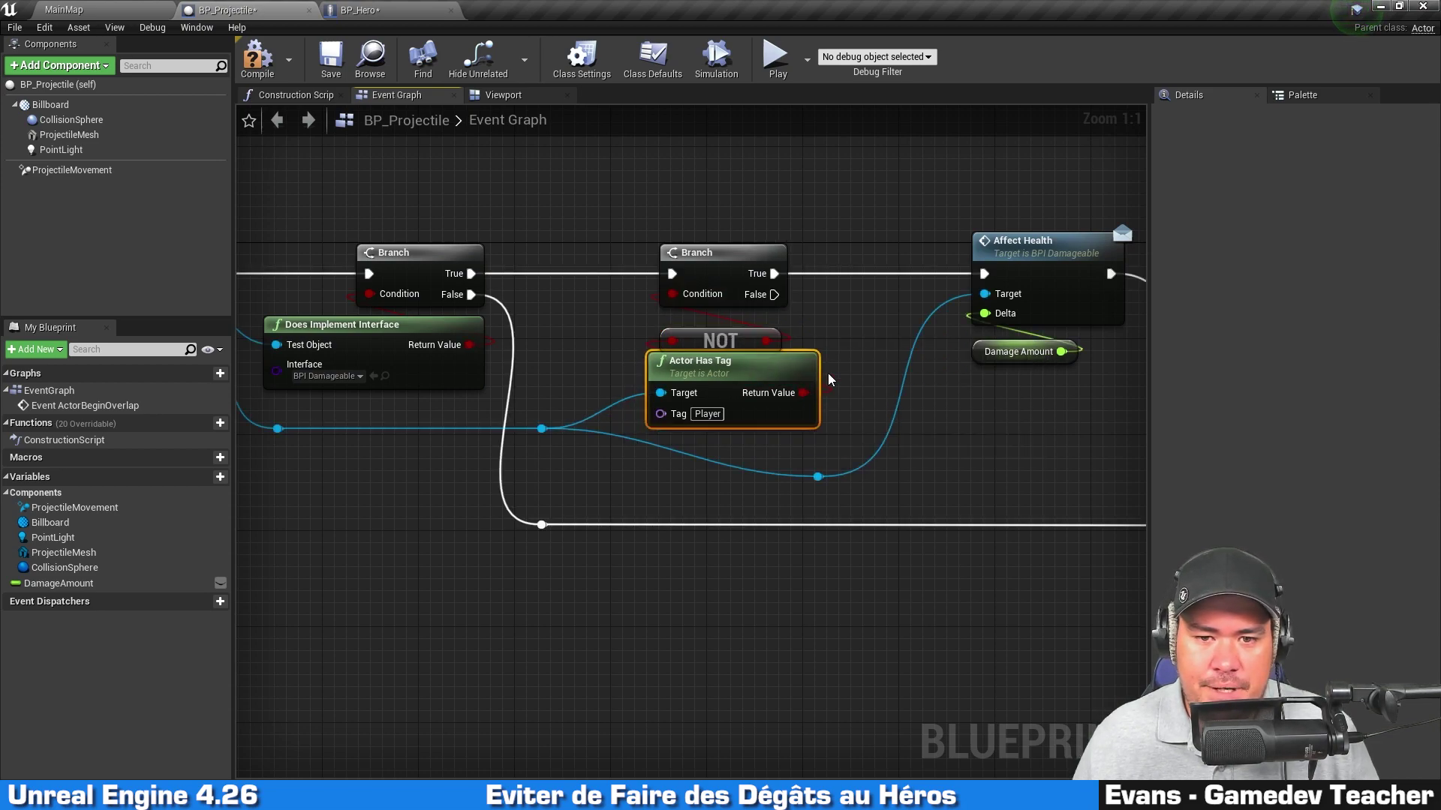
mouse_move(767, 416)
left_mouse_down()
mouse_move(867, 324)
mouse_move(844, 344)
left_mouse_up()
type("not")
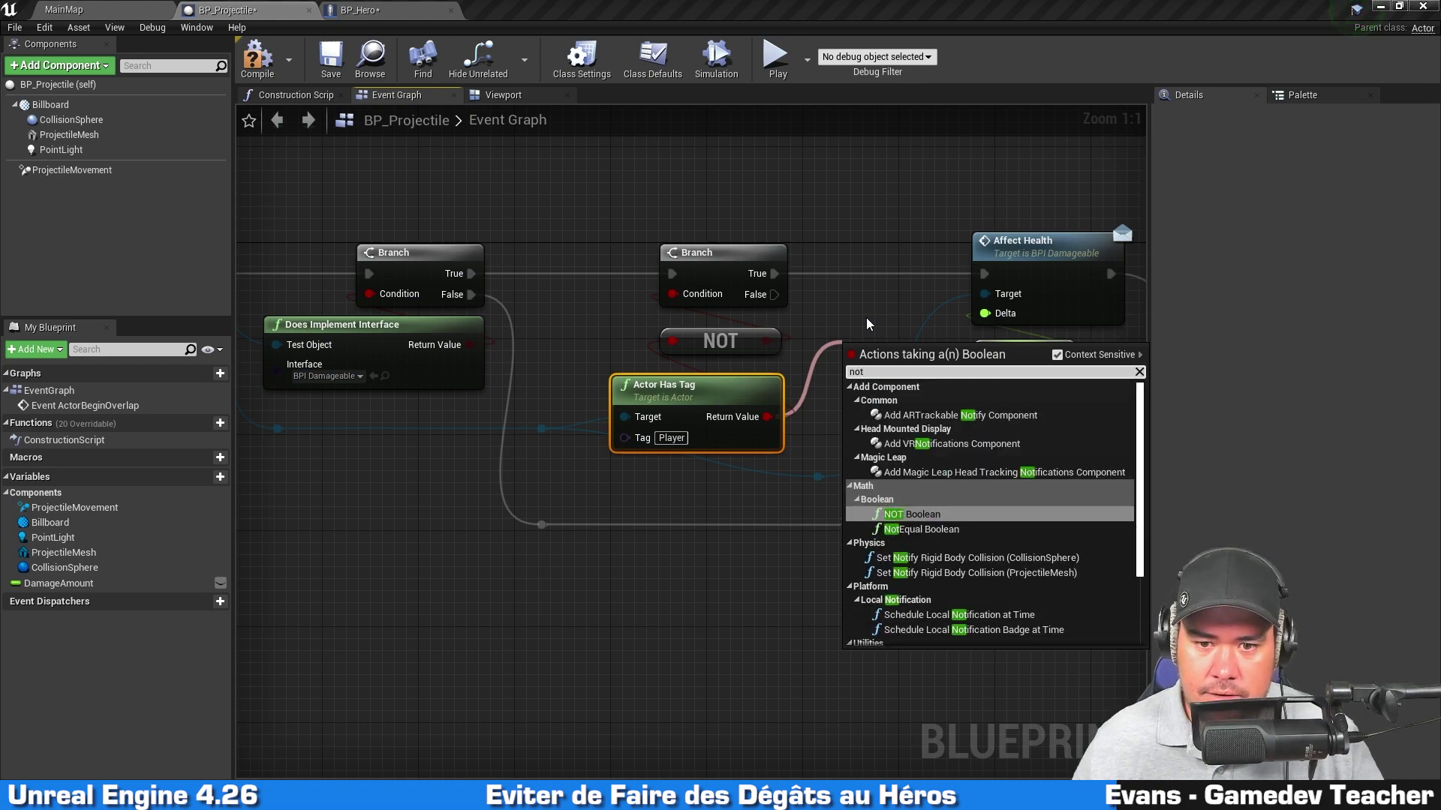
left_click(689, 496)
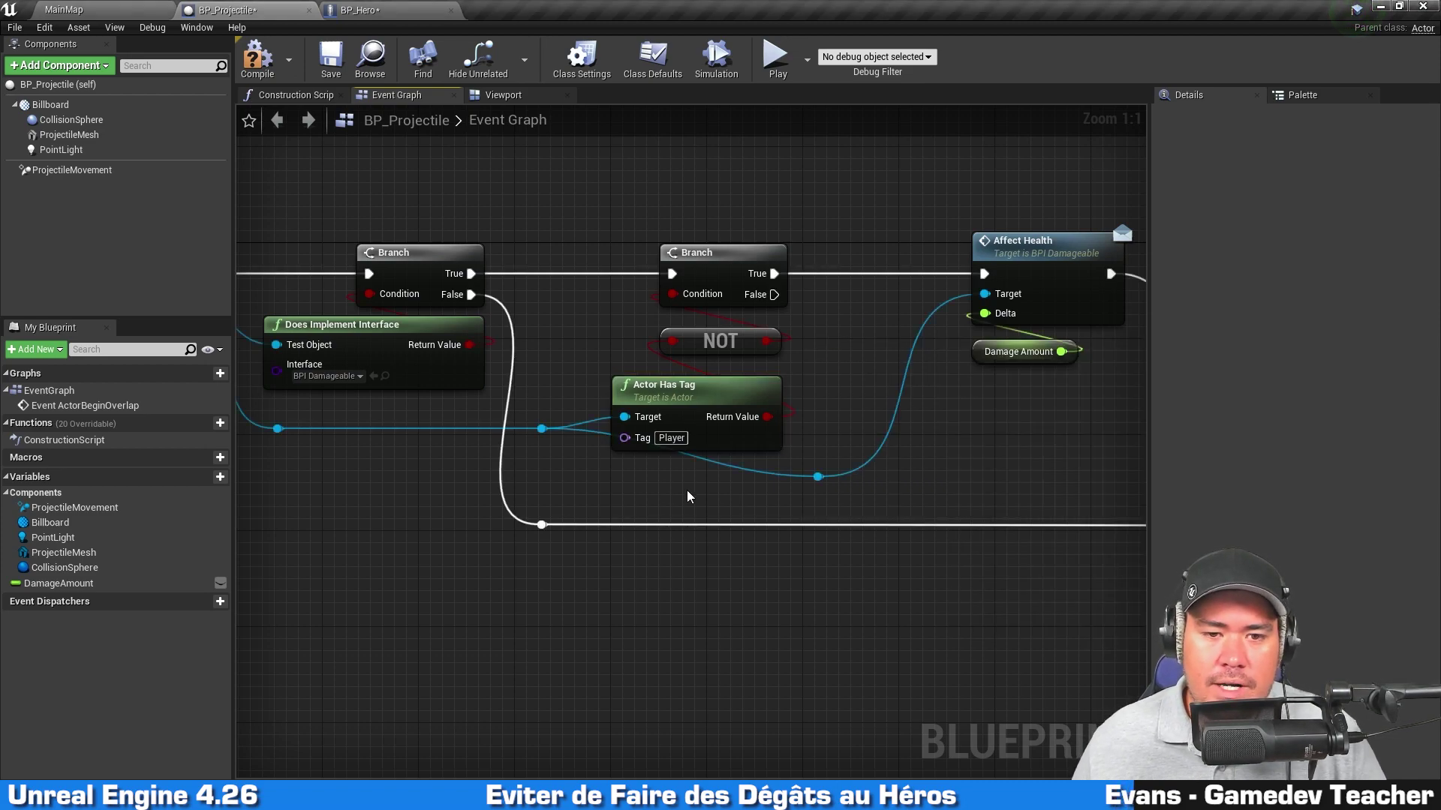
Add a reroute point on the wire below Actor Has Tag and nudge the node up
left_click_drag(740, 361, 750, 270)
left_click(577, 307)
right_click_drag(576, 307, 712, 330)
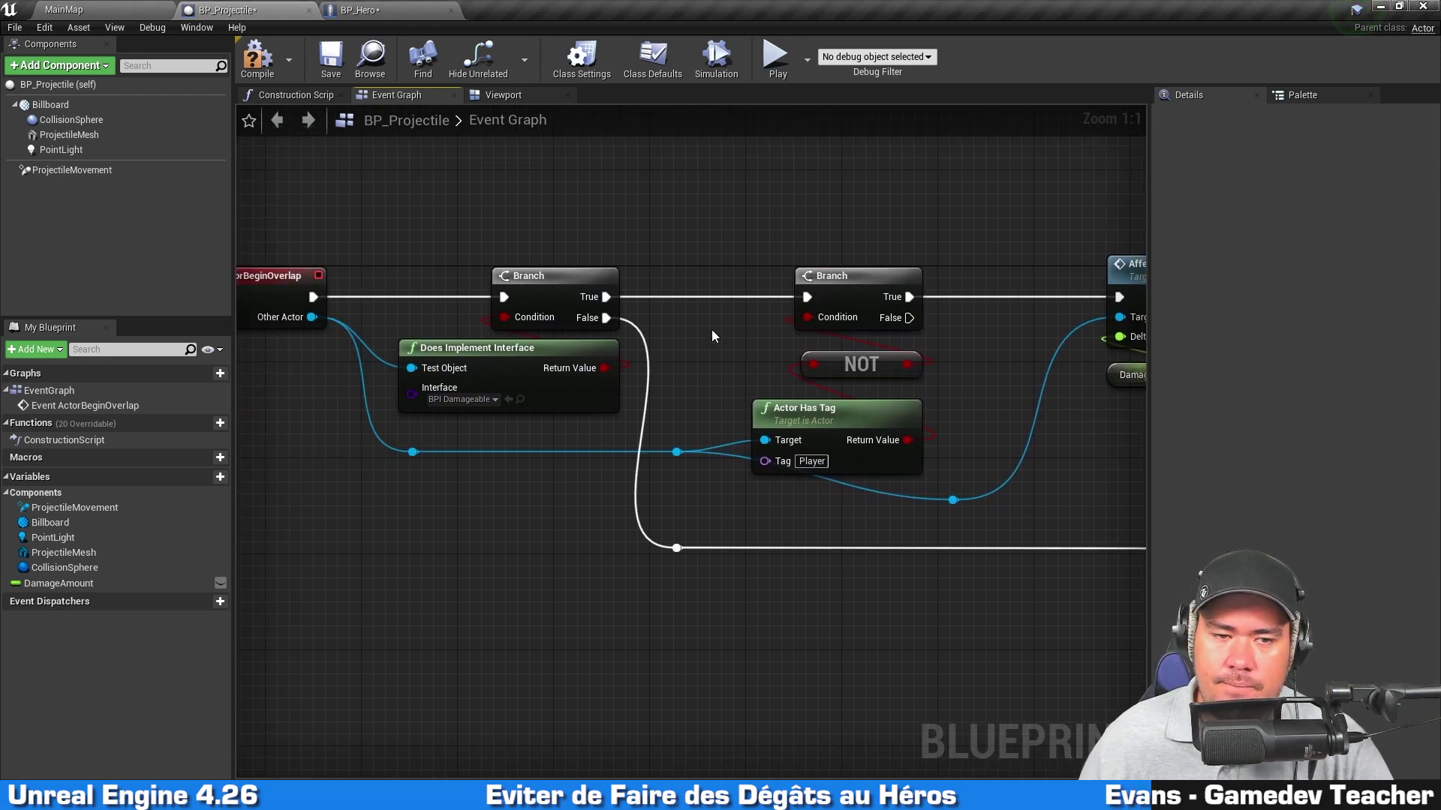
left_click_drag(372, 548, 511, 300)
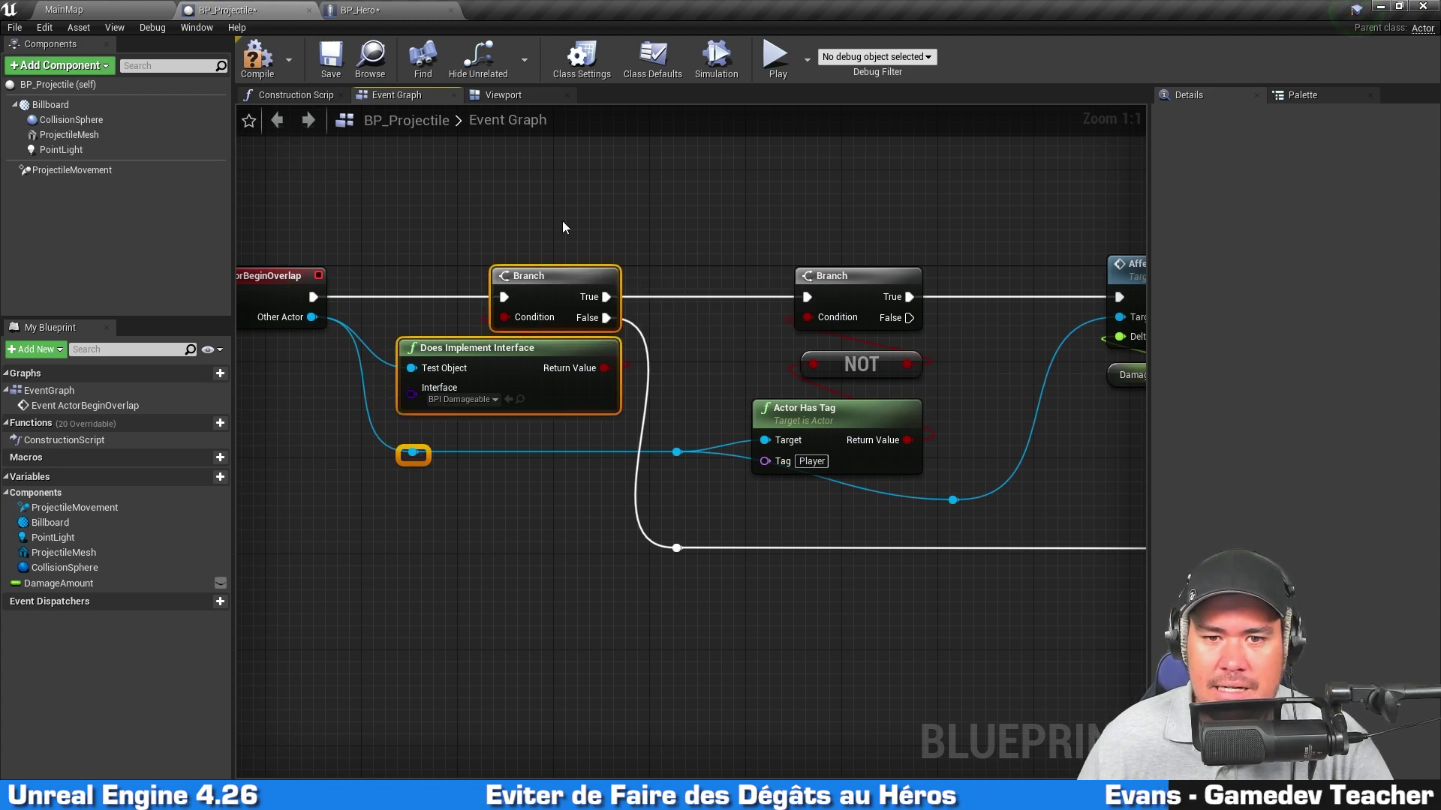
left_click(633, 166)
left_click(837, 425)
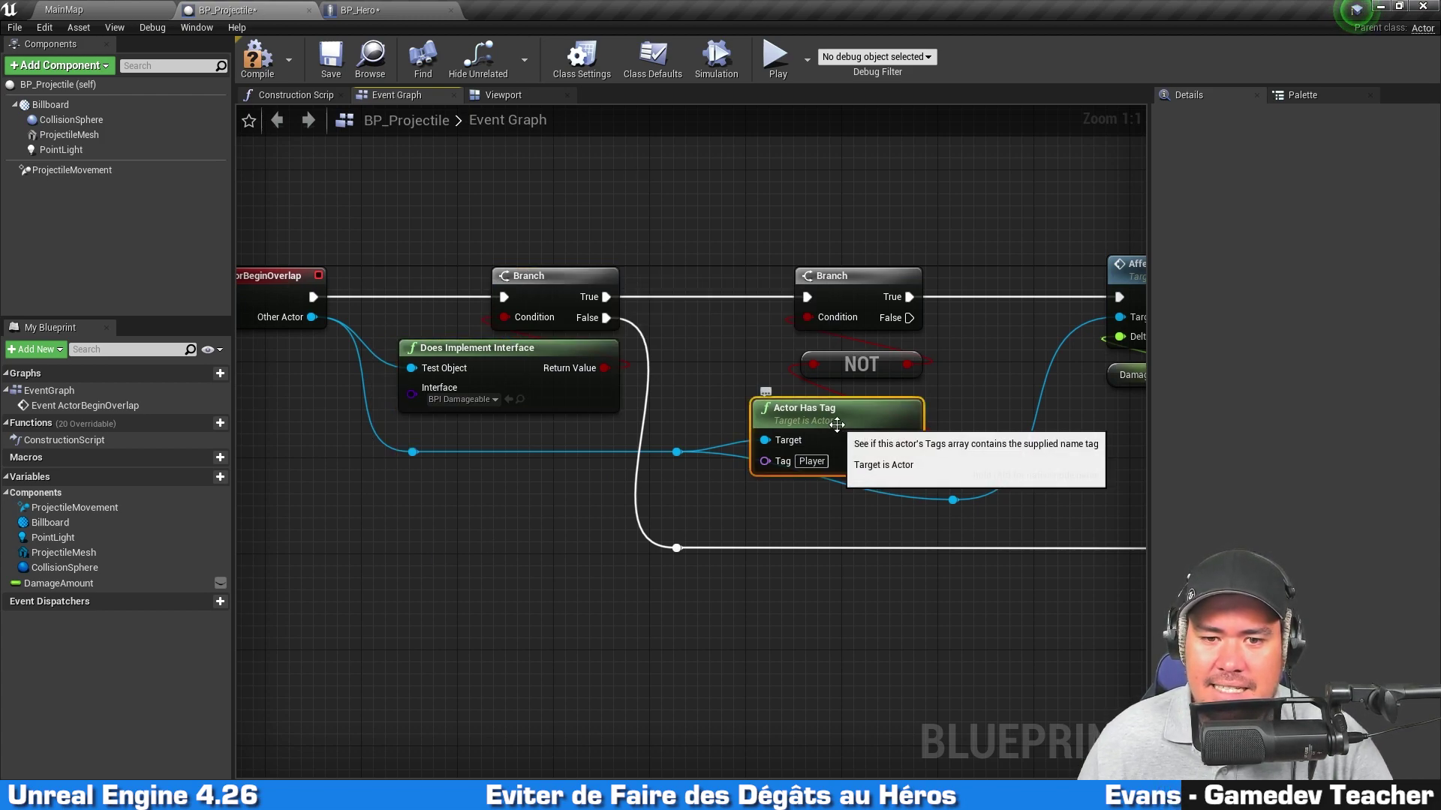
double_click(848, 487)
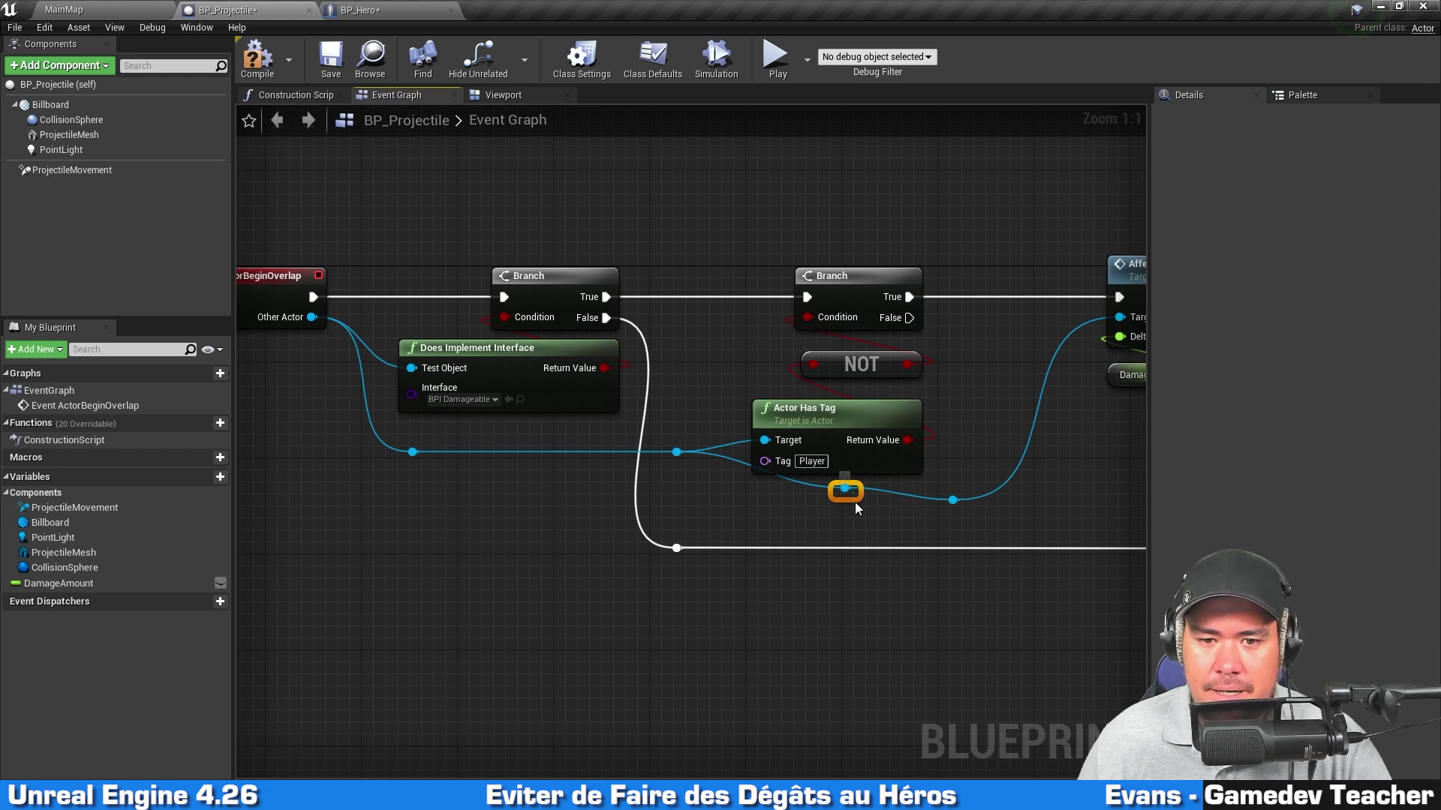
left_click_drag(856, 498, 762, 510)
left_click_drag(889, 420, 884, 408)
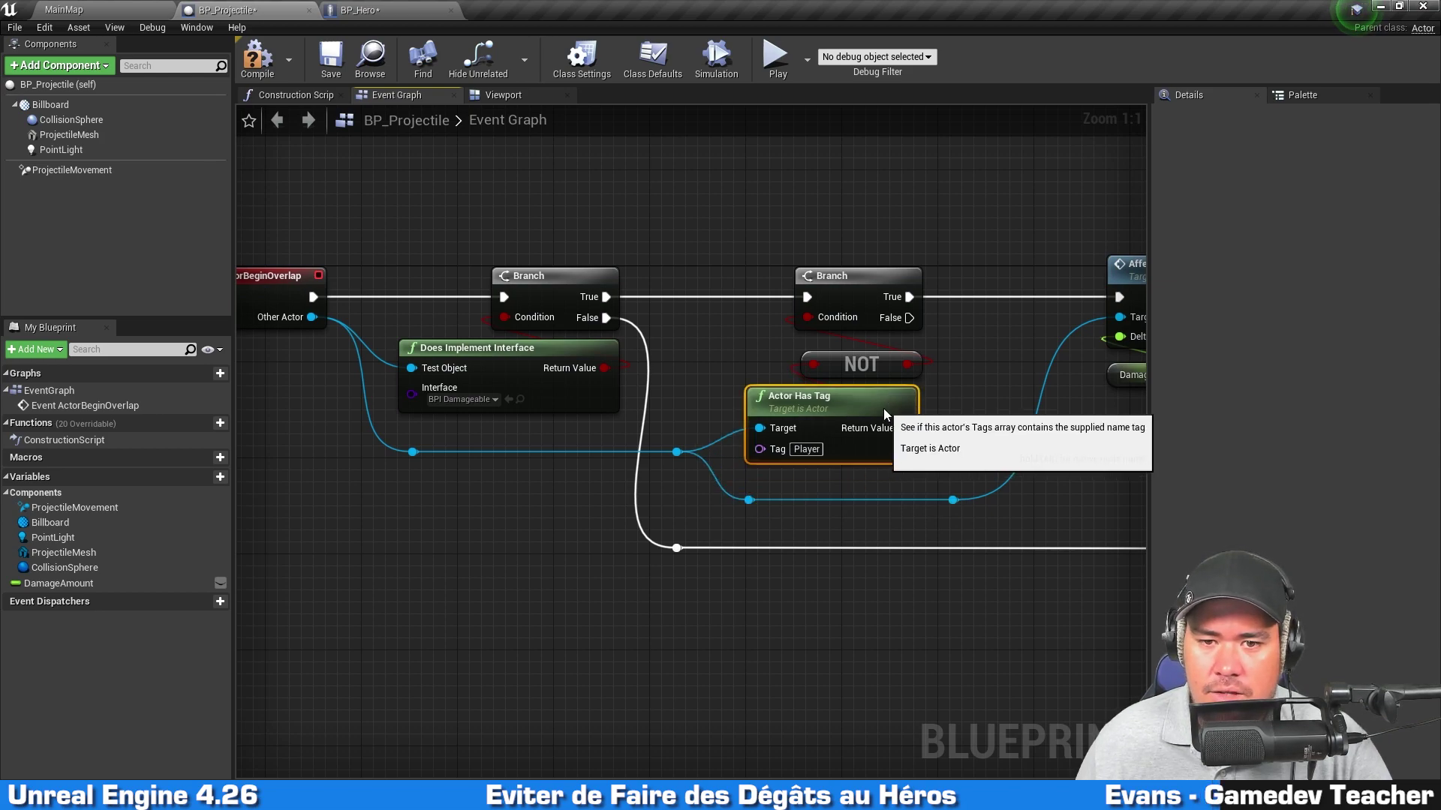
Place Actor Has Tag just below the NOT node, then compile and save BP_Projectile
right_click_drag(929, 426, 920, 465)
left_click(852, 403, "ctrl")
left_click_drag(852, 403, 858, 391)
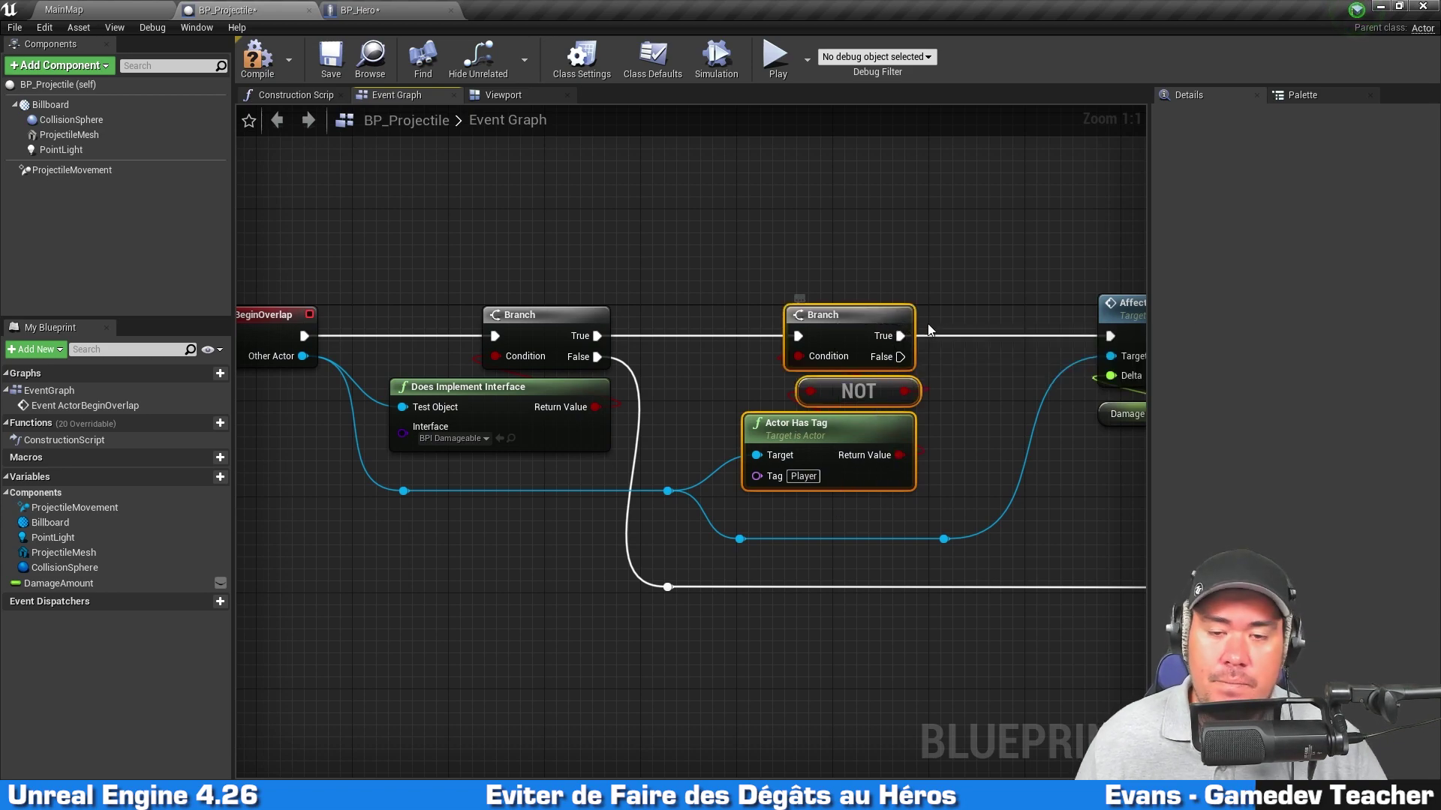
left_click(874, 450)
mouse_move(874, 450)
left_mouse_down()
mouse_move(875, 463)
mouse_move(928, 465)
mouse_move(979, 408)
mouse_move(962, 444)
left_mouse_up()
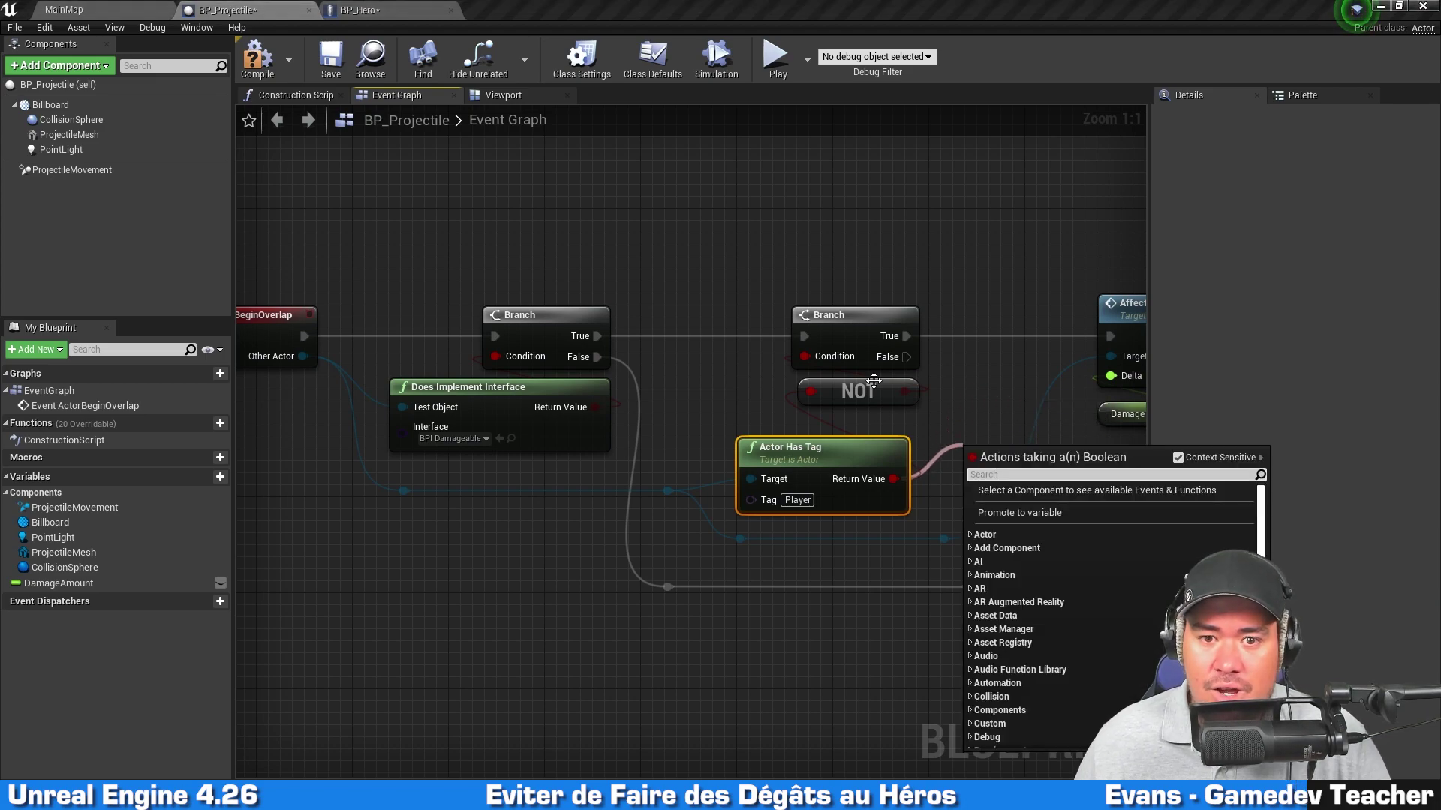
left_click(858, 392)
left_click_drag(871, 438, 883, 414)
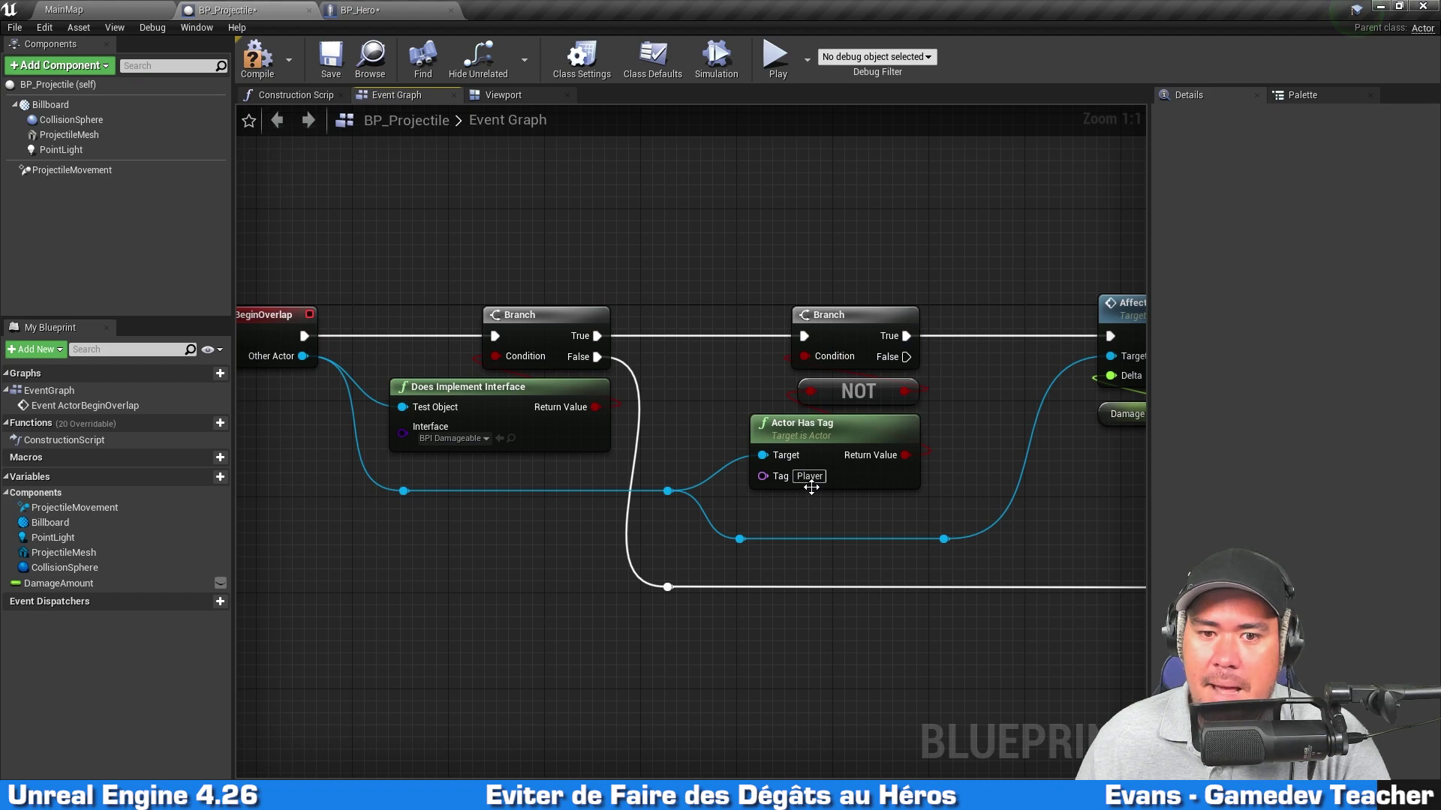
right_click_drag(968, 396, 801, 386)
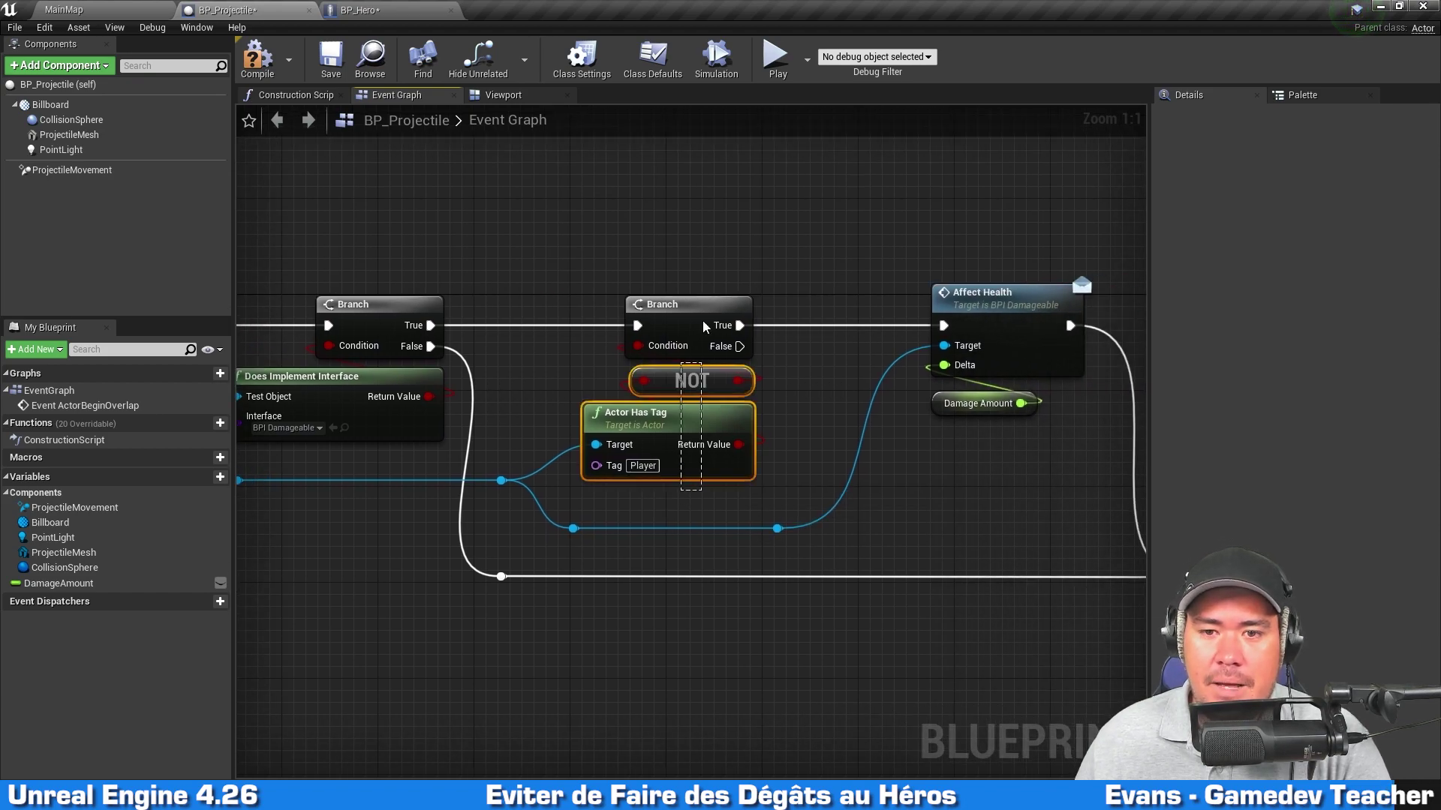
left_click(965, 236)
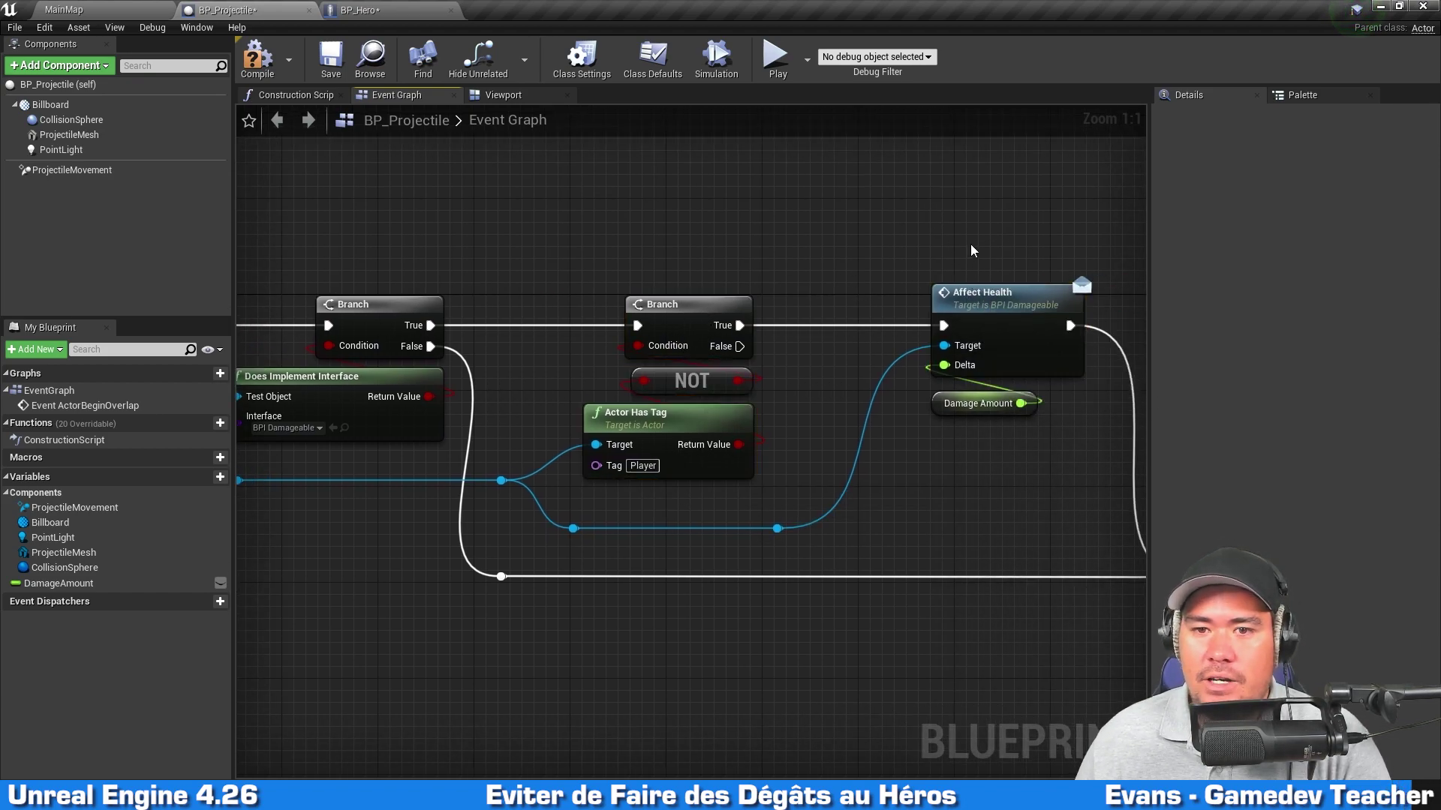
left_click(258, 58)
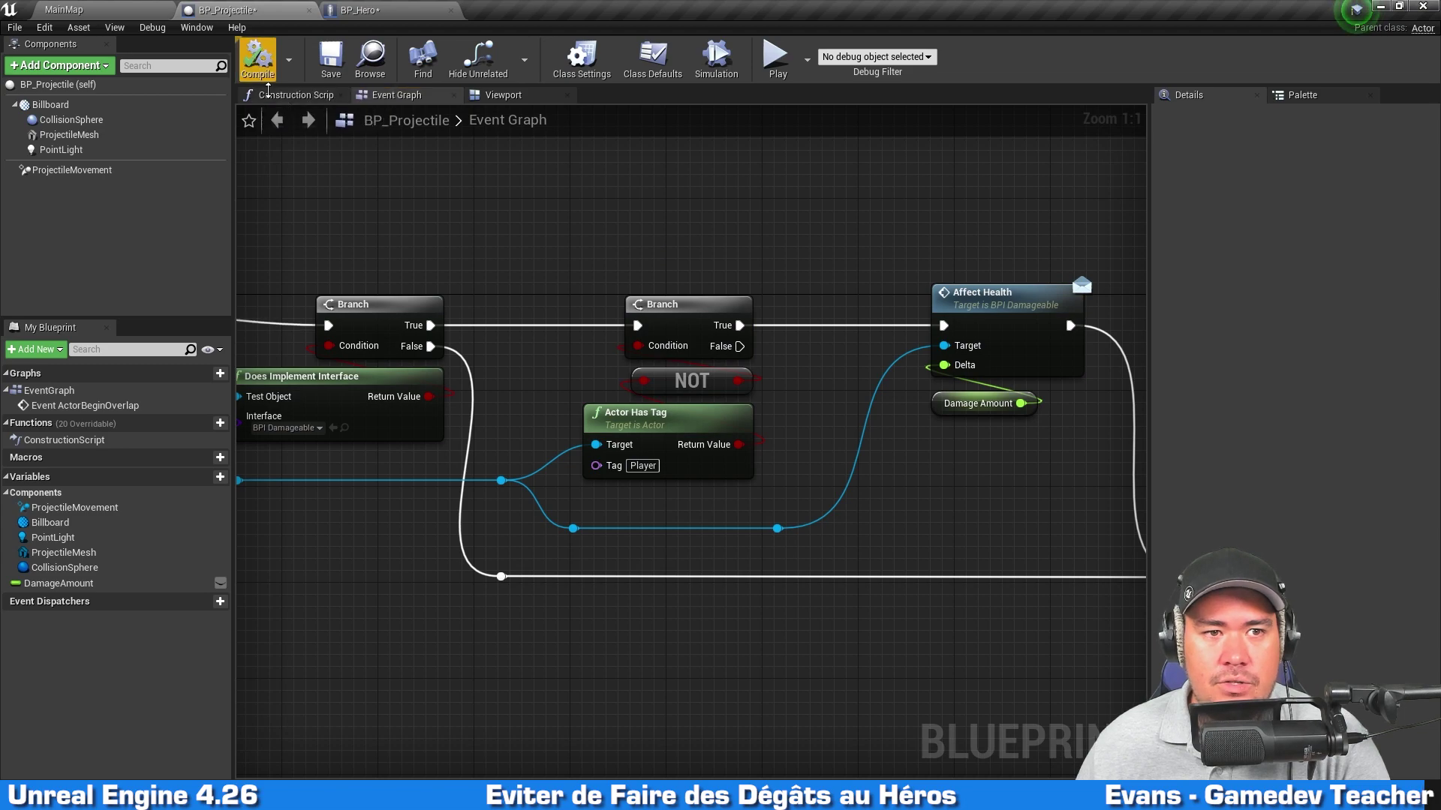
left_click(330, 57)
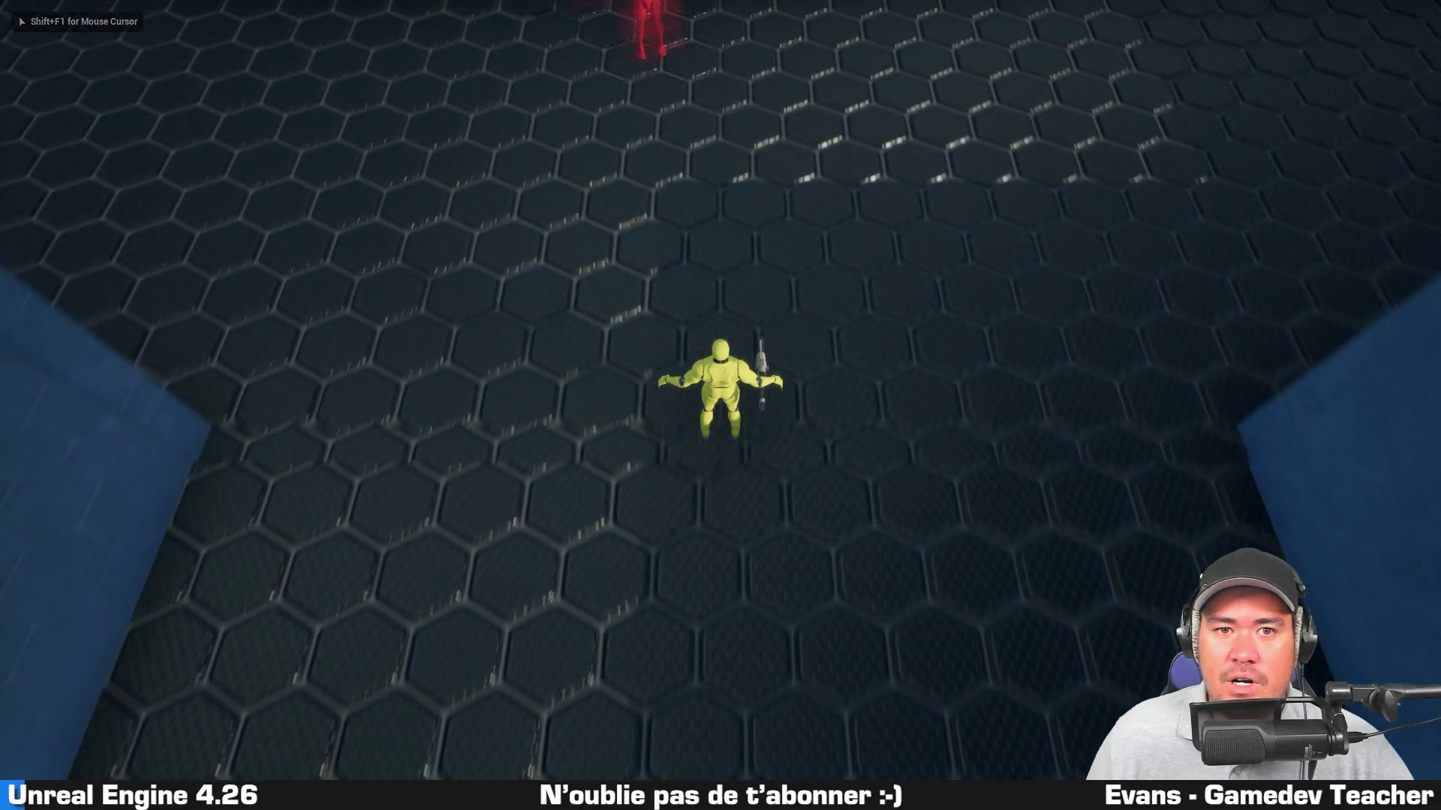
Walk the hero around the arena with WASD while firing at the enemies
key("d")
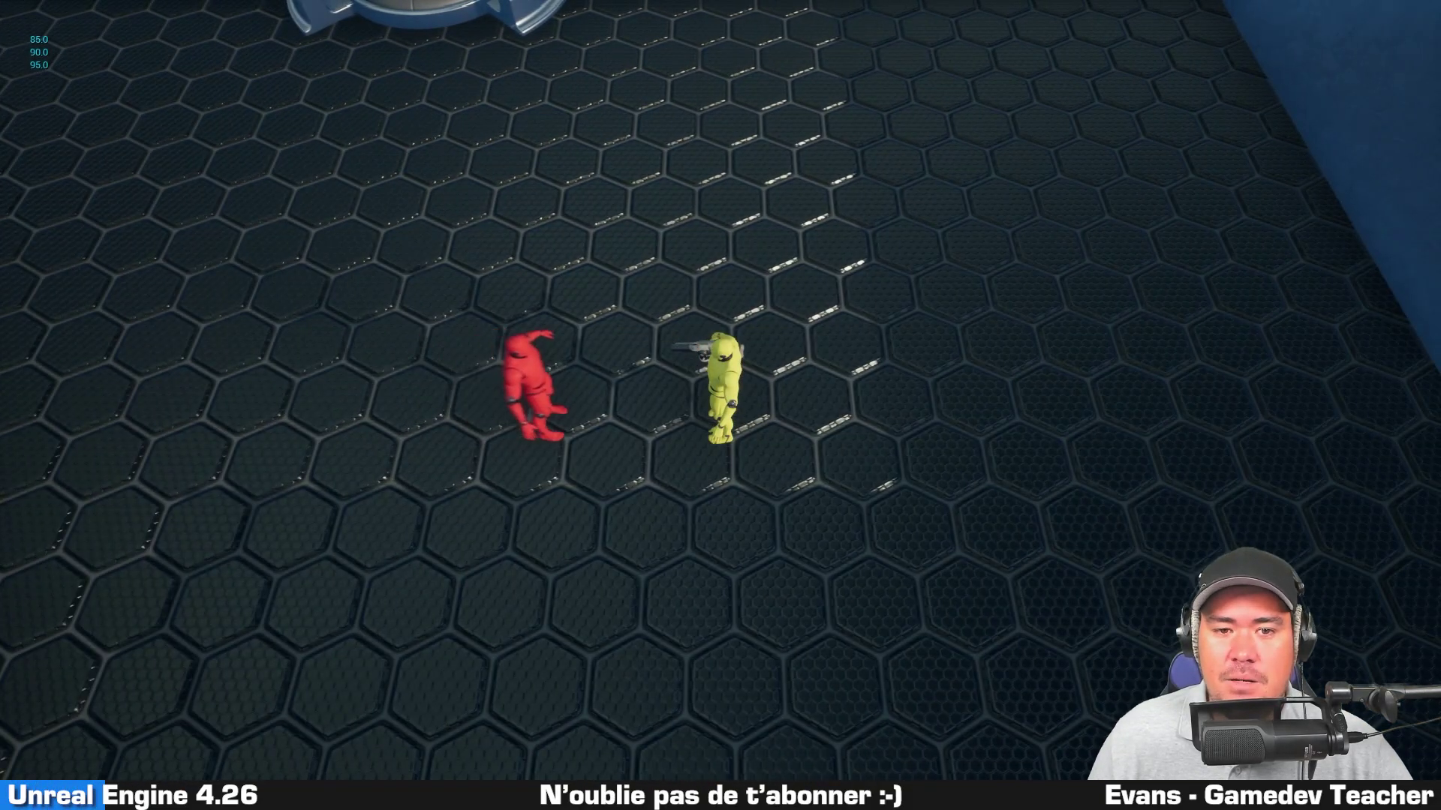
key("a")
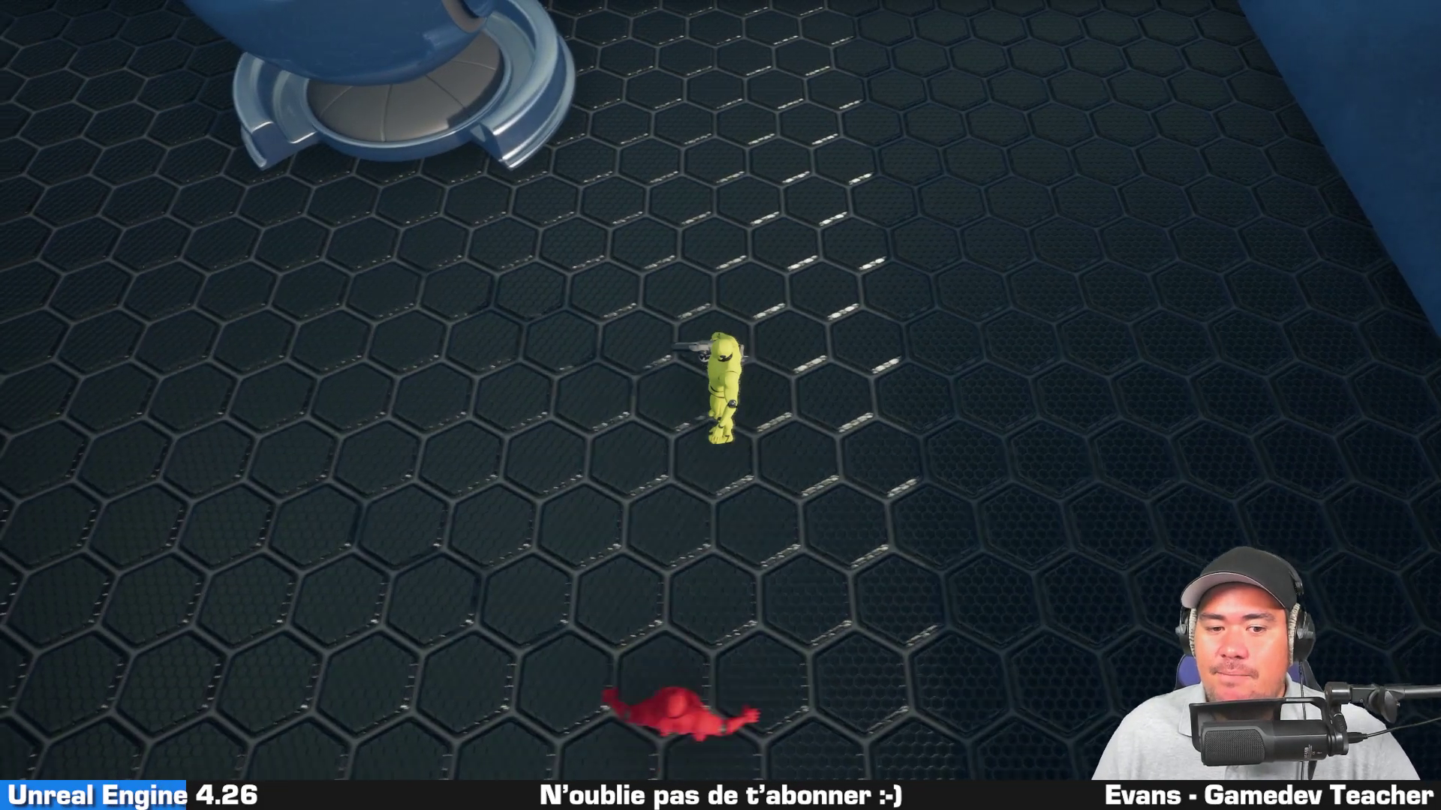
key("a")
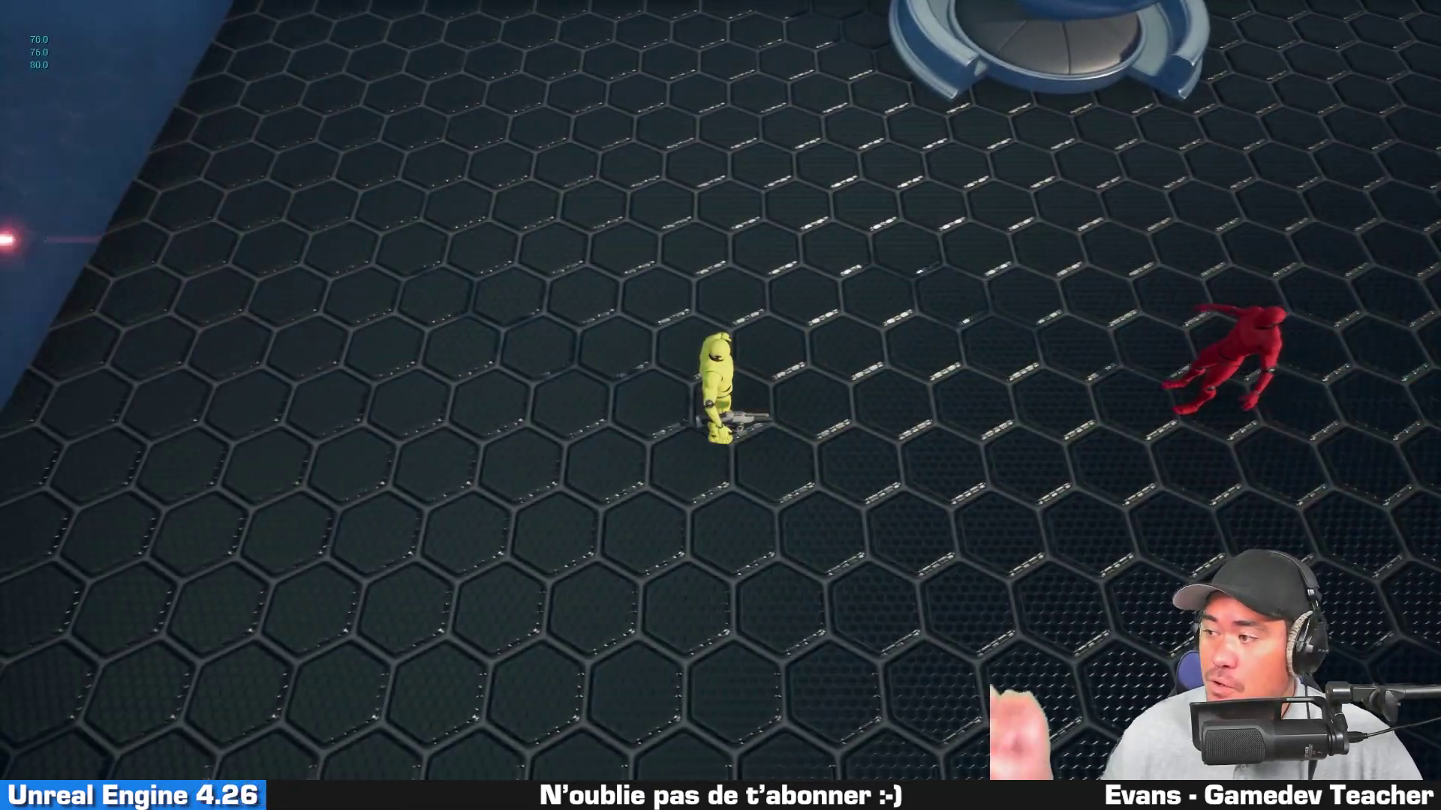
key("w")
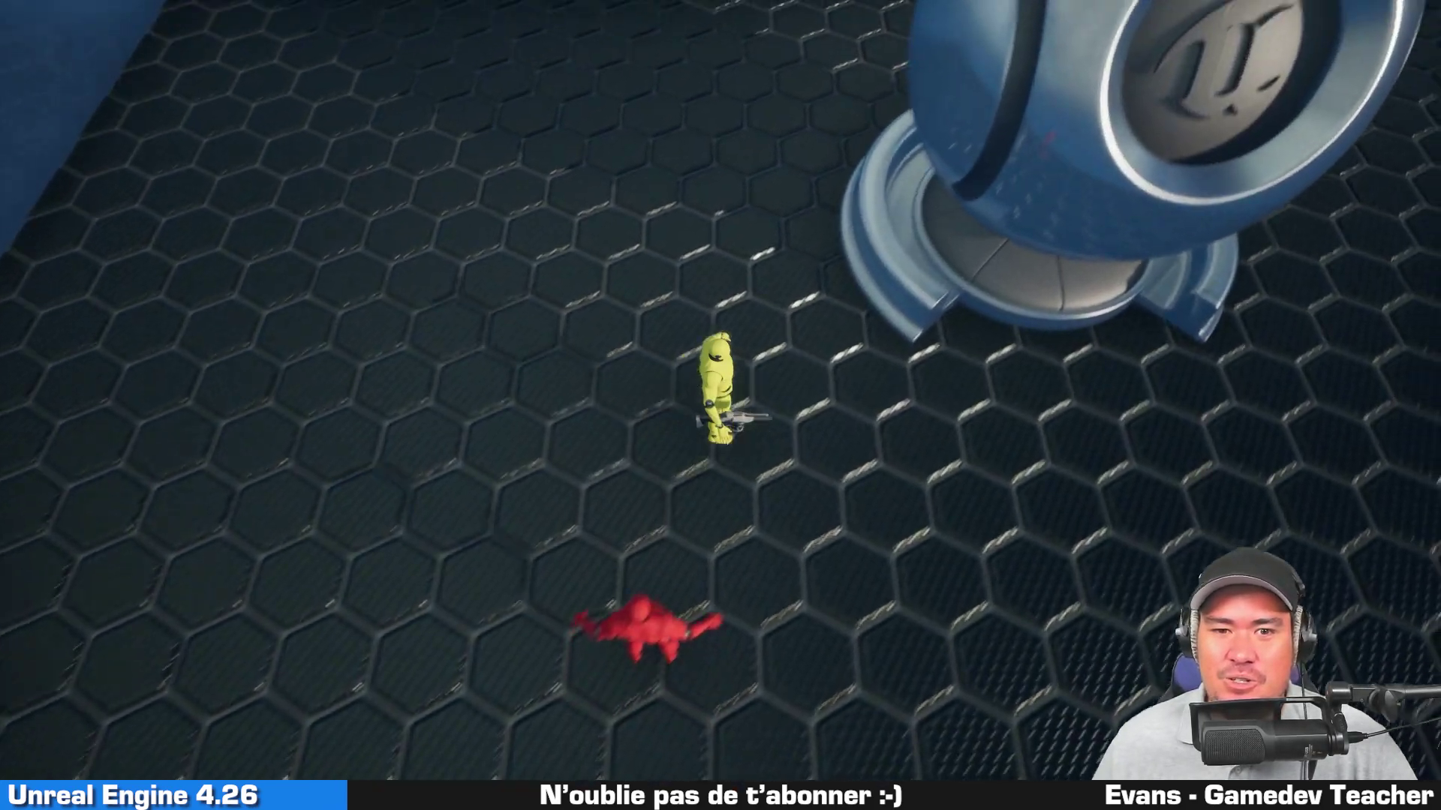
key("d")
key("d")
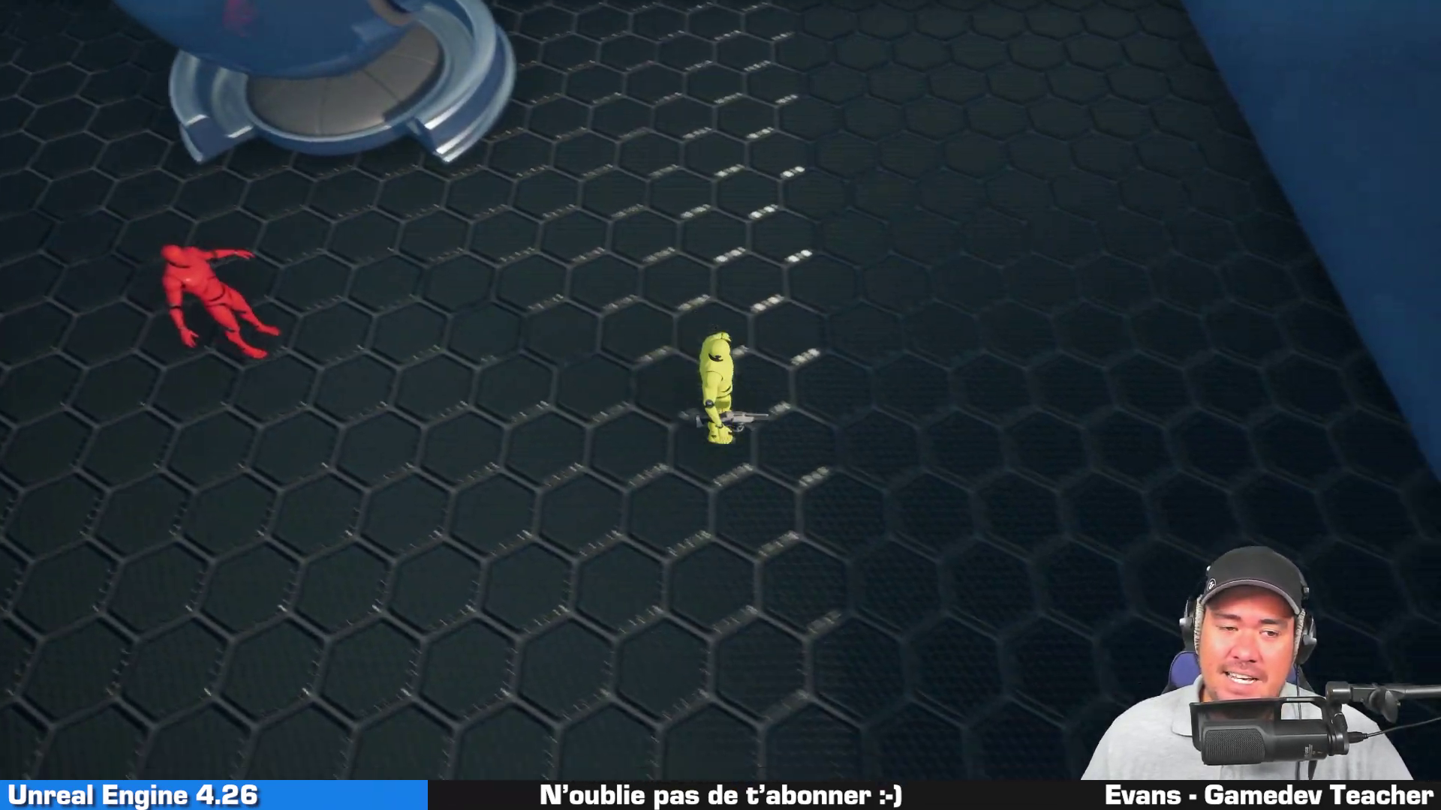
key("s")
key("a")
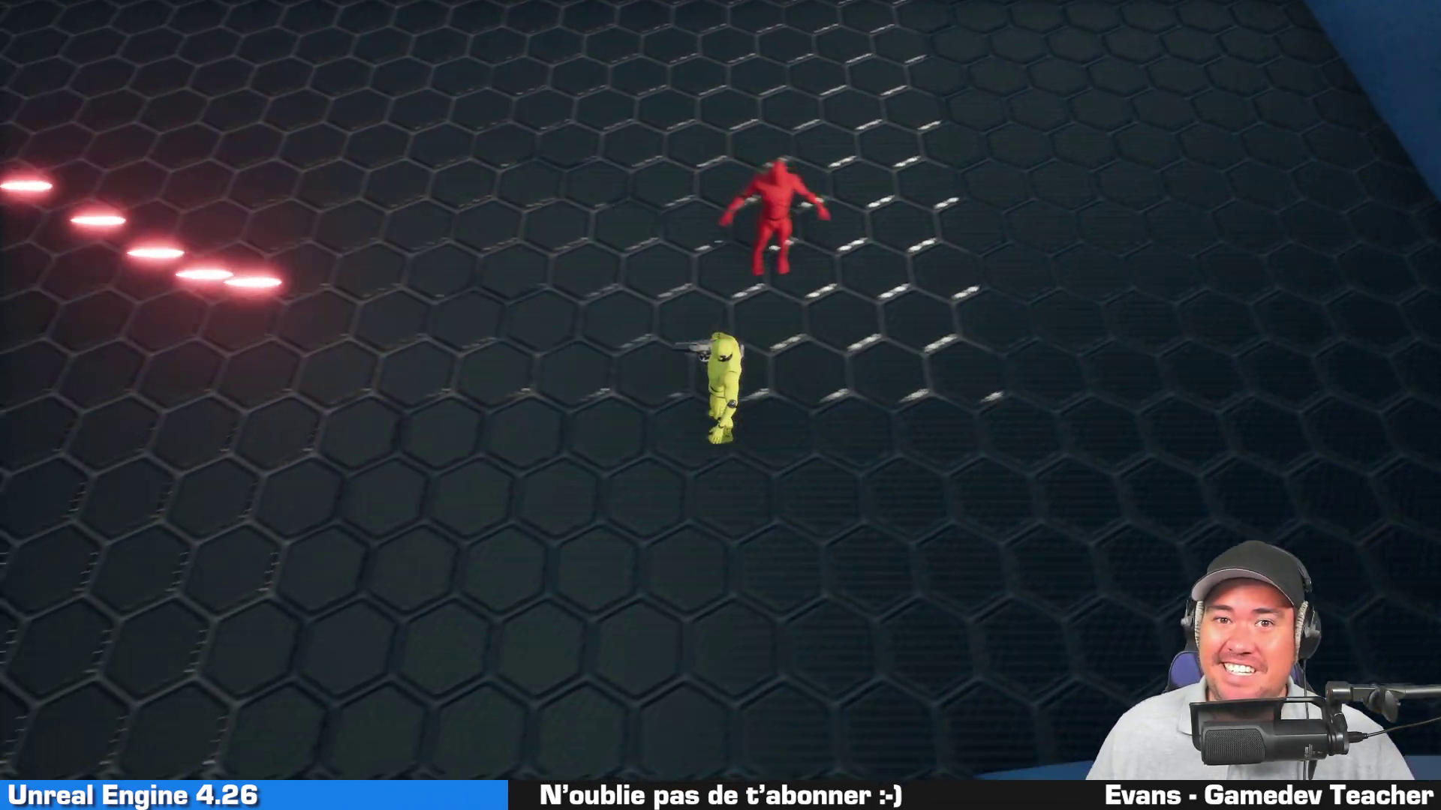